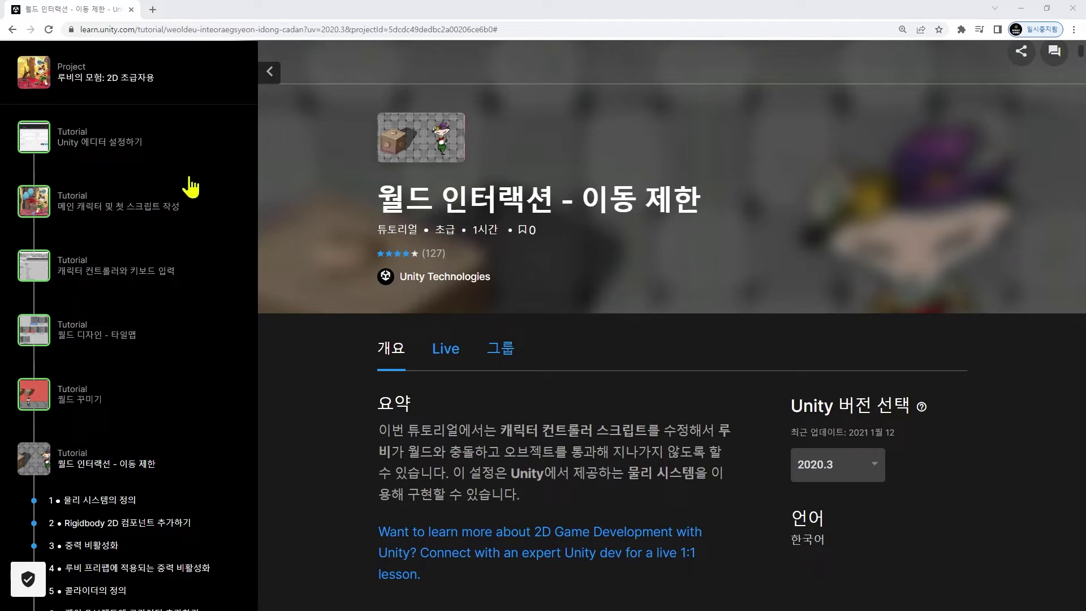
Step: Switch to the Unity editor and inspect the components of the House, LotusFlower and Tilemap objects in MainScene
scroll(126, 152, up, 2)
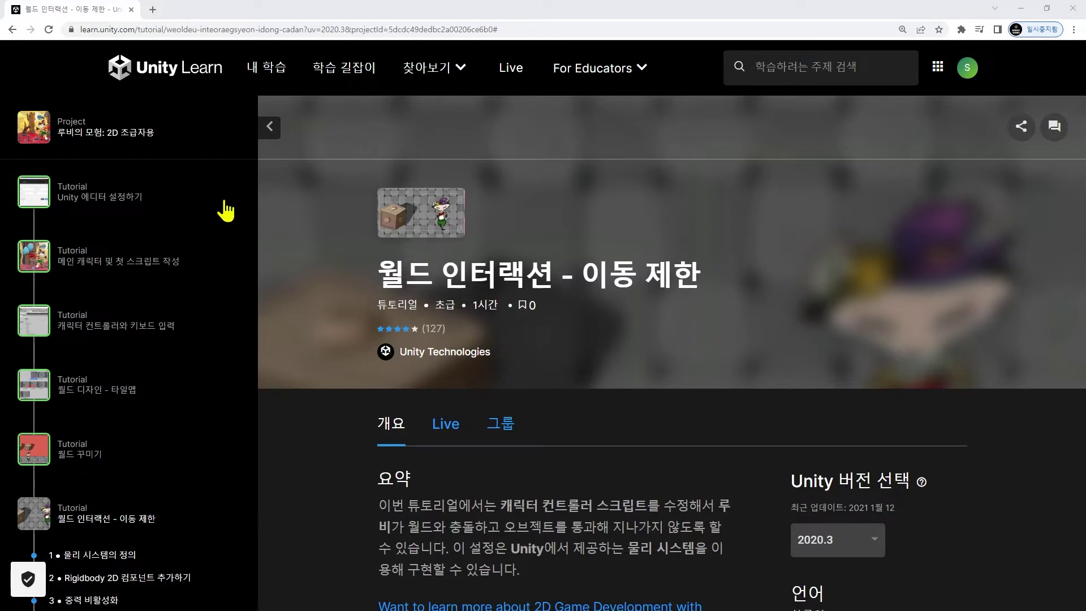
click(1018, 8)
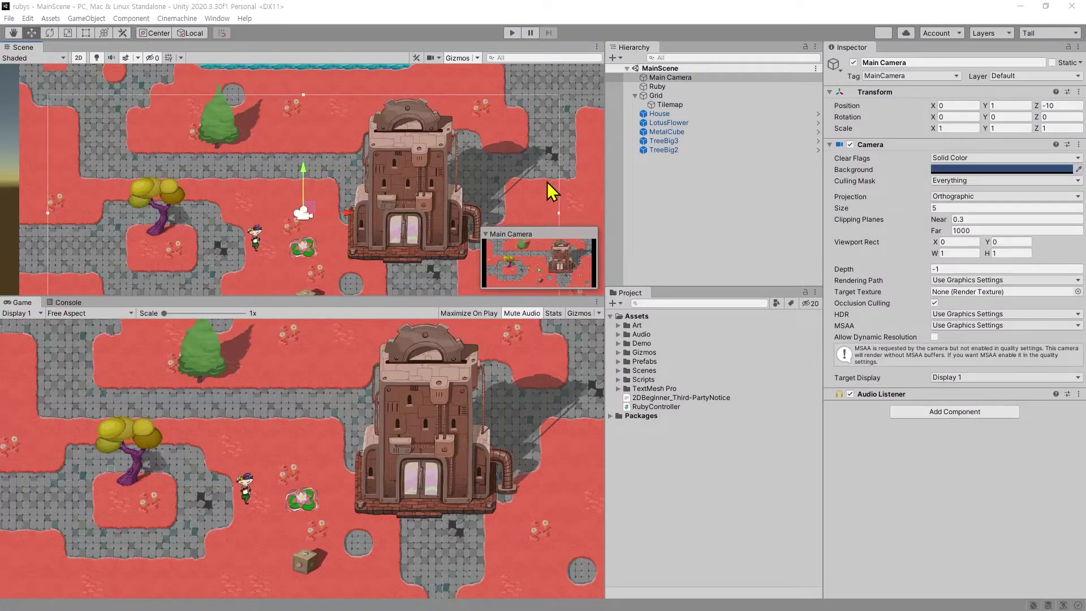
click(724, 113)
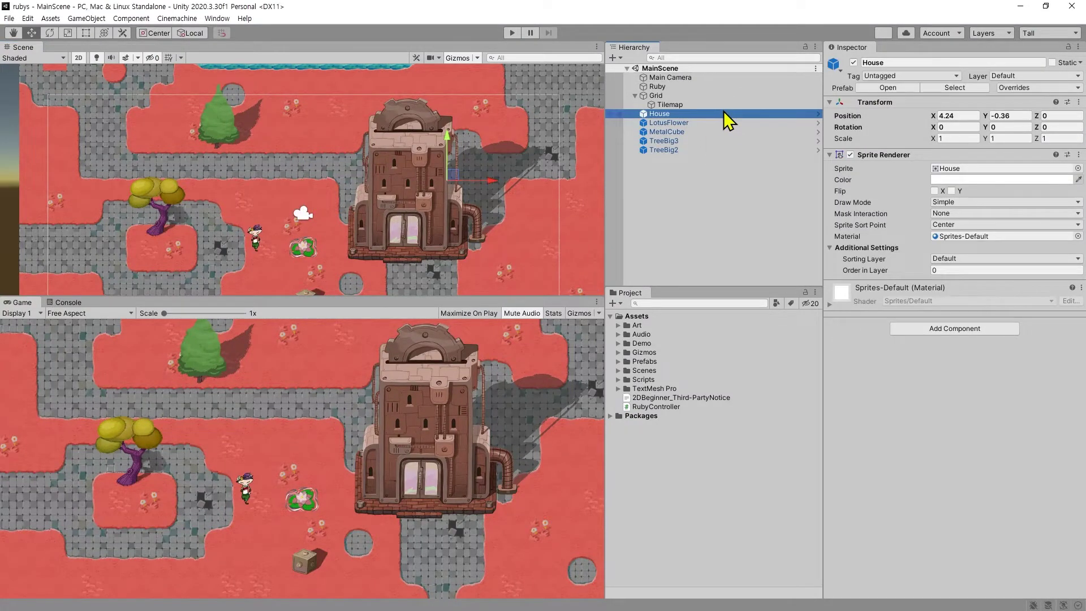
click(707, 122)
click(659, 105)
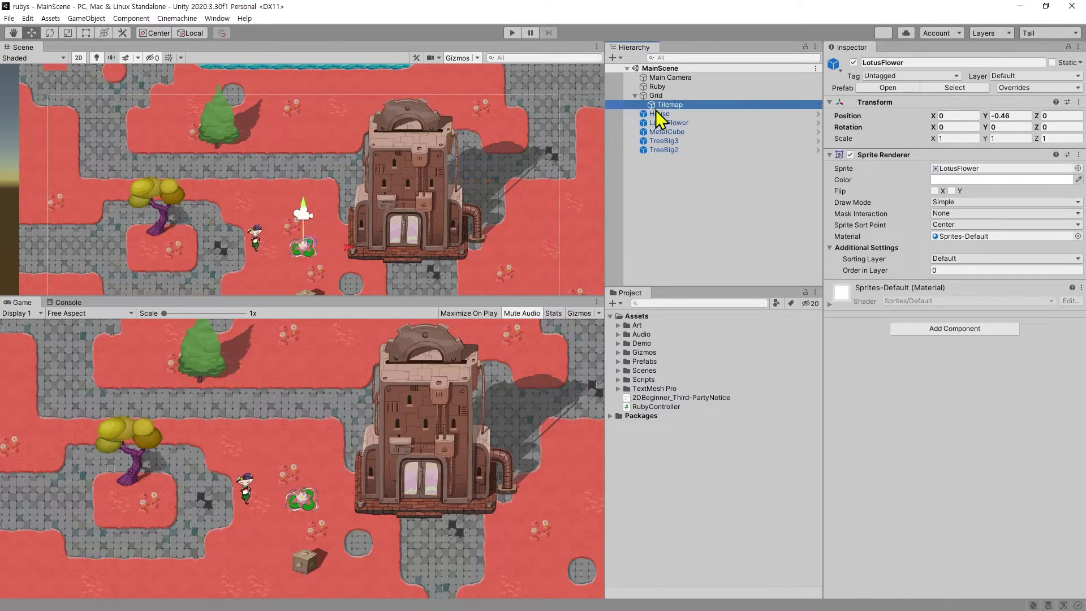
scroll(990, 272, down, 3)
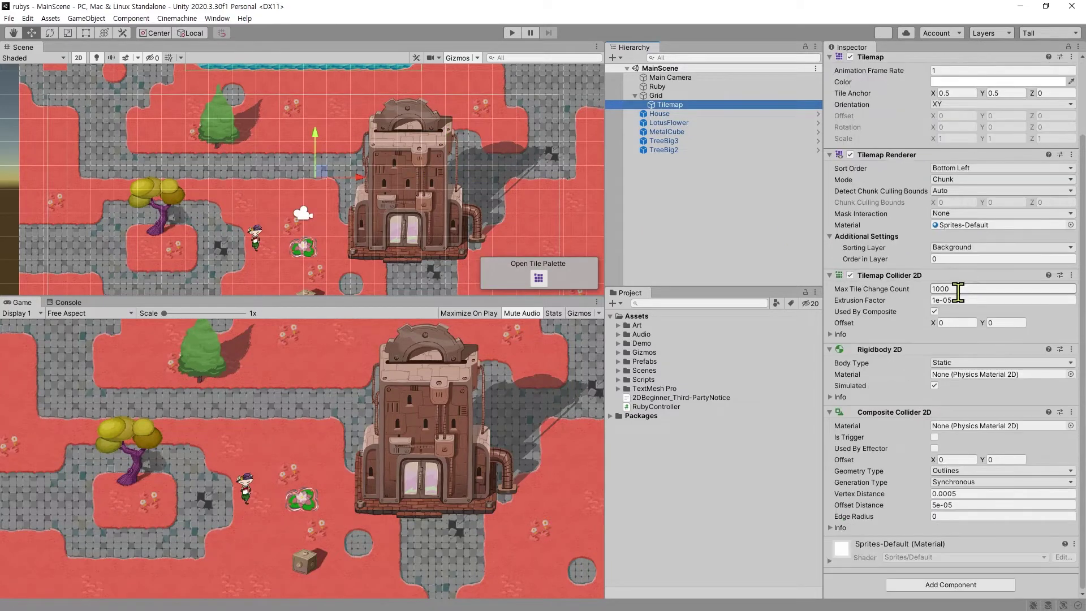
click(673, 114)
click(670, 104)
click(658, 113)
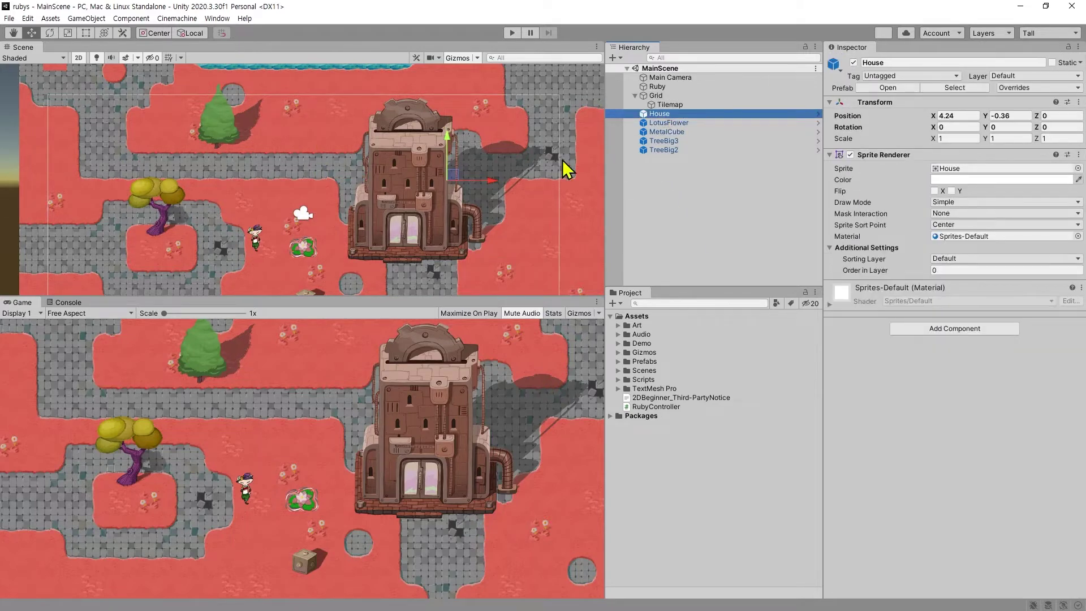
scroll(407, 172, up, 2)
Step: Compare the components of the Grid object with those of its child Tilemap
click(689, 98)
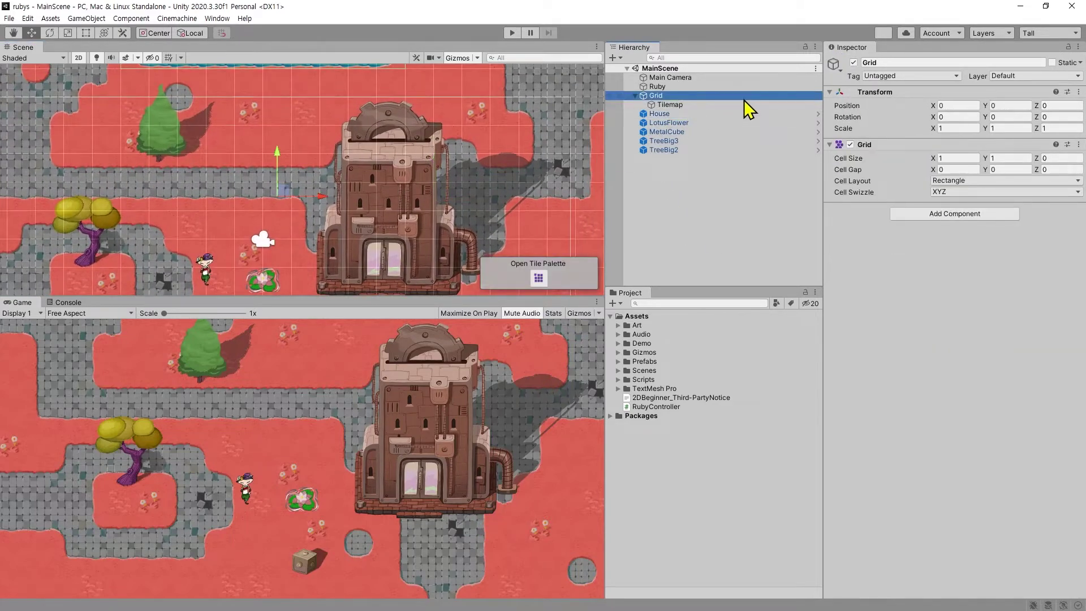
click(679, 97)
click(676, 104)
click(672, 96)
click(677, 104)
click(676, 97)
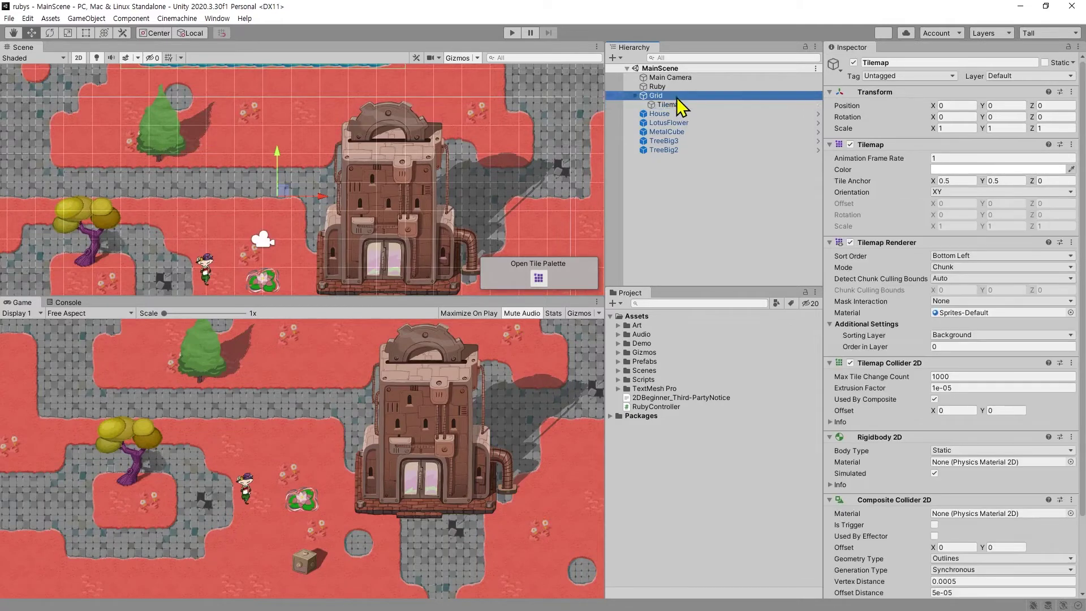
Step: Collapse the Grid object's children and toggle Grid inactive and active again to compare the scene with and without the tilemap
key(Left)
click(854, 63)
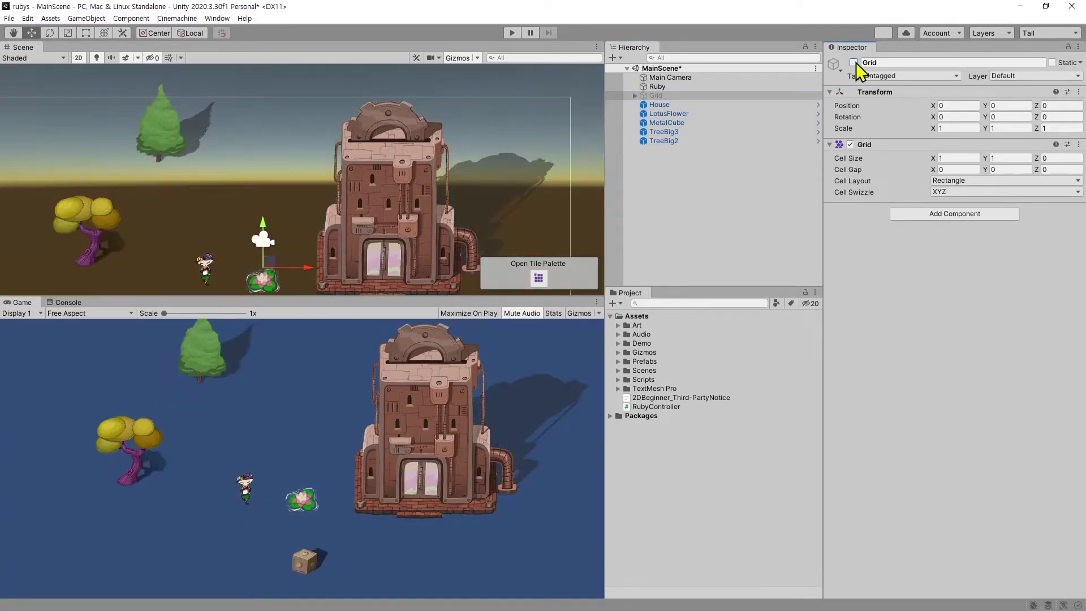
click(853, 62)
click(853, 63)
click(854, 62)
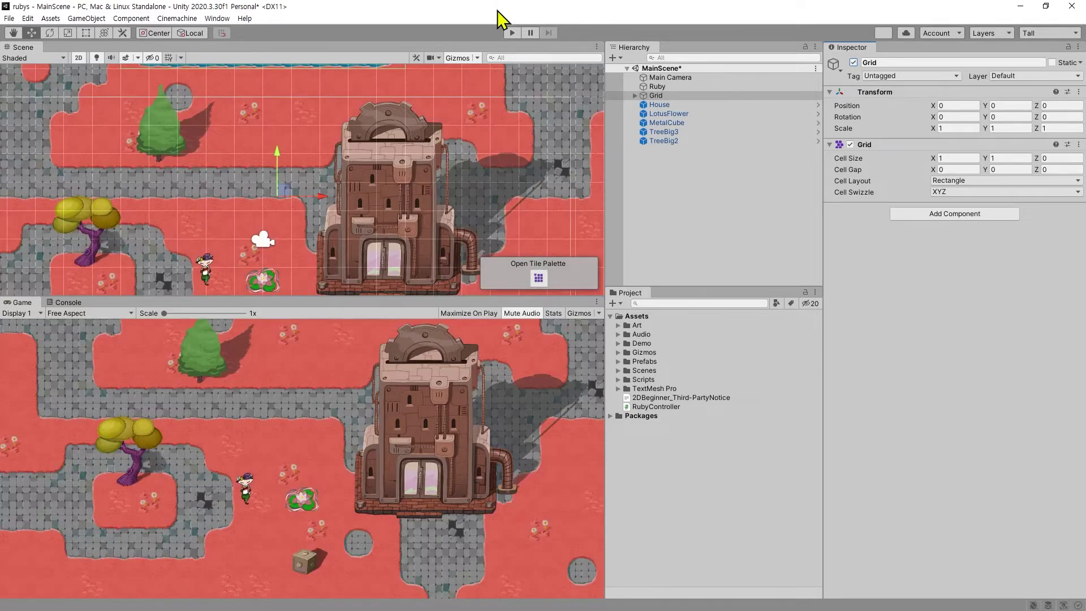
click(656, 95)
click(853, 62)
click(854, 62)
click(853, 62)
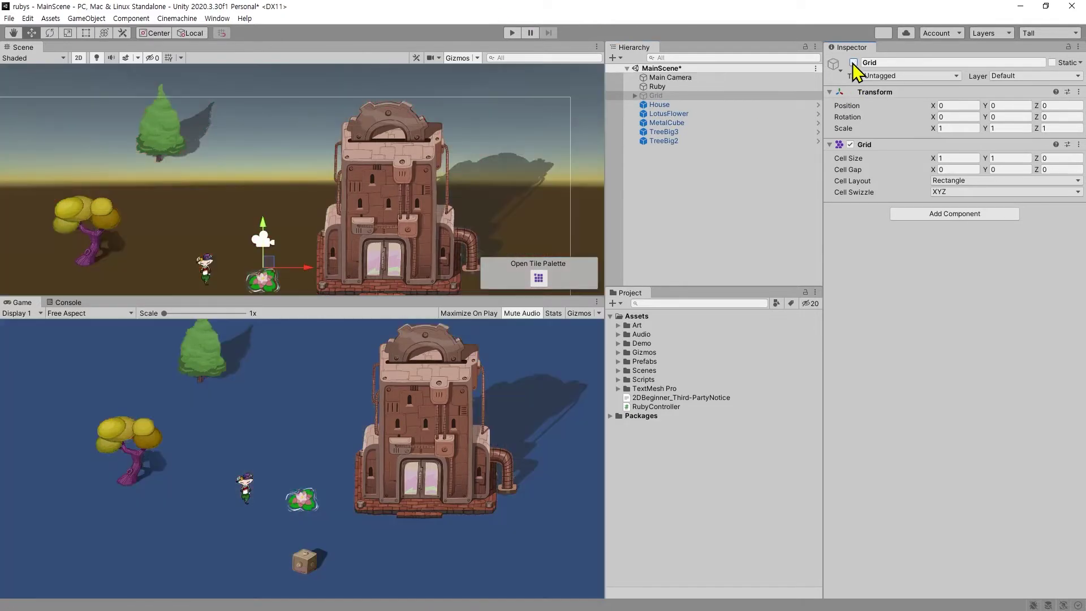
click(854, 63)
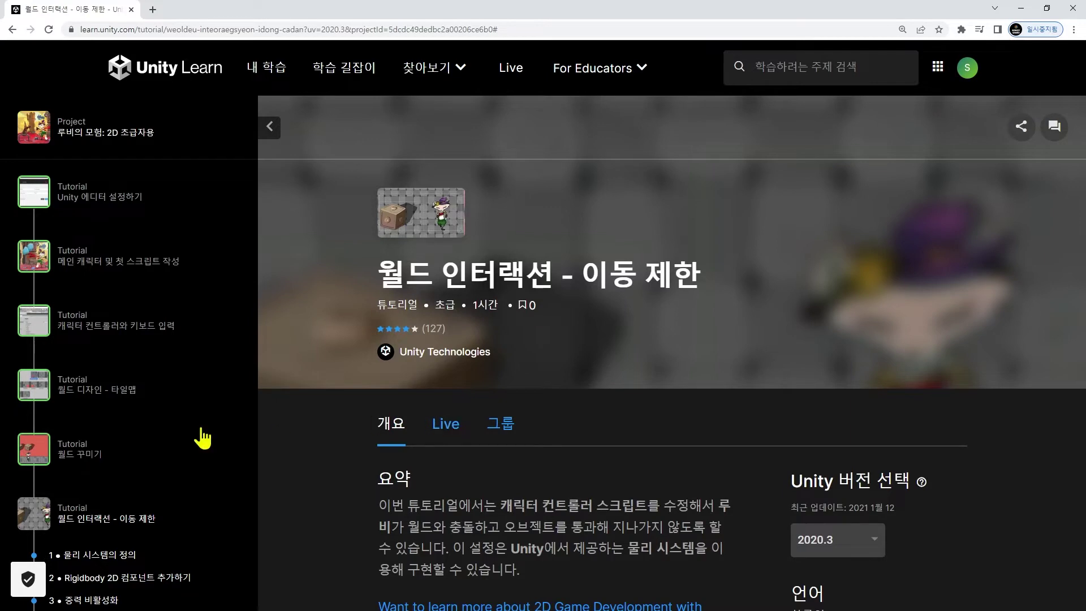
Step: Switch to the Unity Learn page in the browser and review the movement-restriction tutorial's section list and summary, highlighting the key phrases
scroll(186, 430, down, 10)
scroll(167, 424, up, 10)
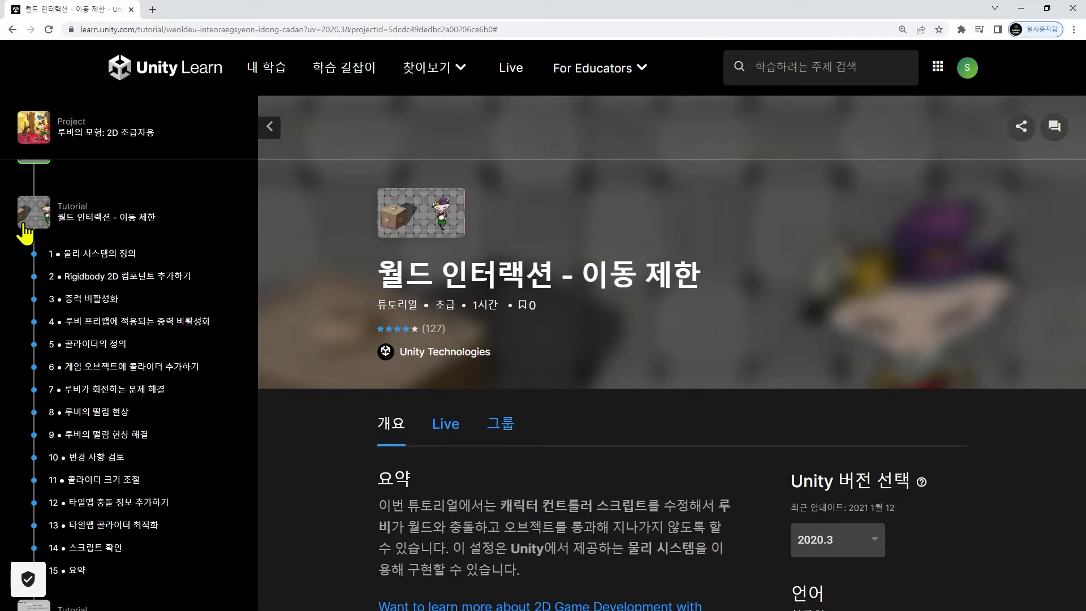
scroll(315, 325, down, 1)
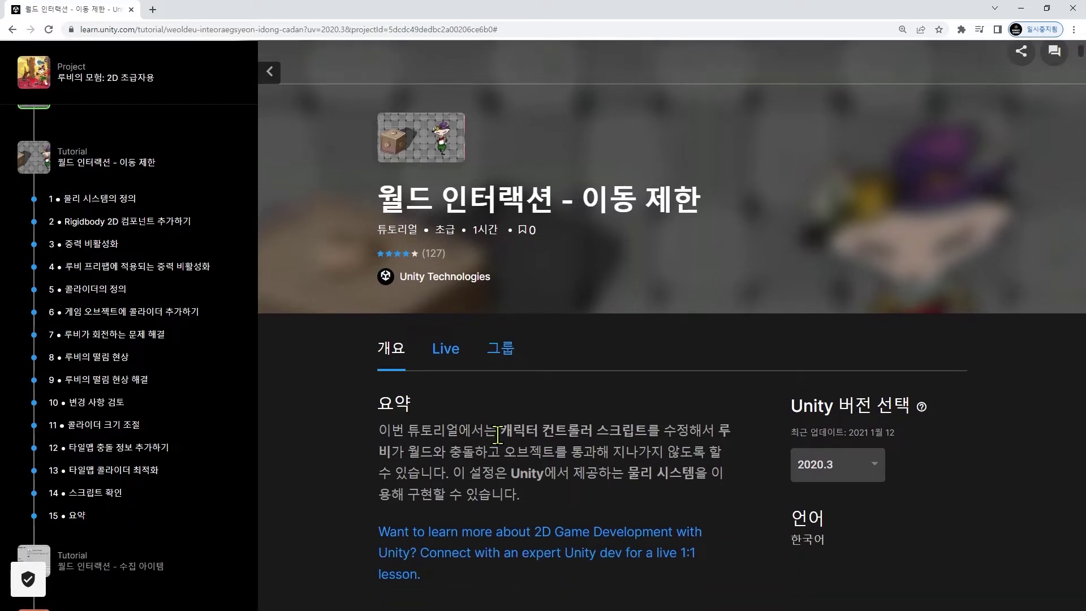
drag(512, 431, 735, 436)
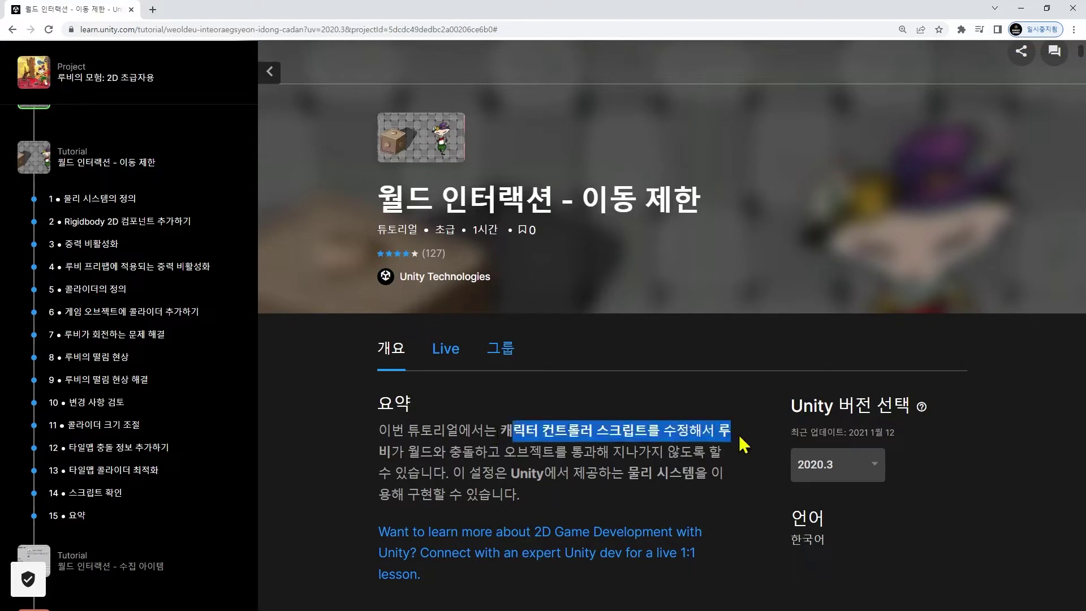
drag(407, 452, 487, 453)
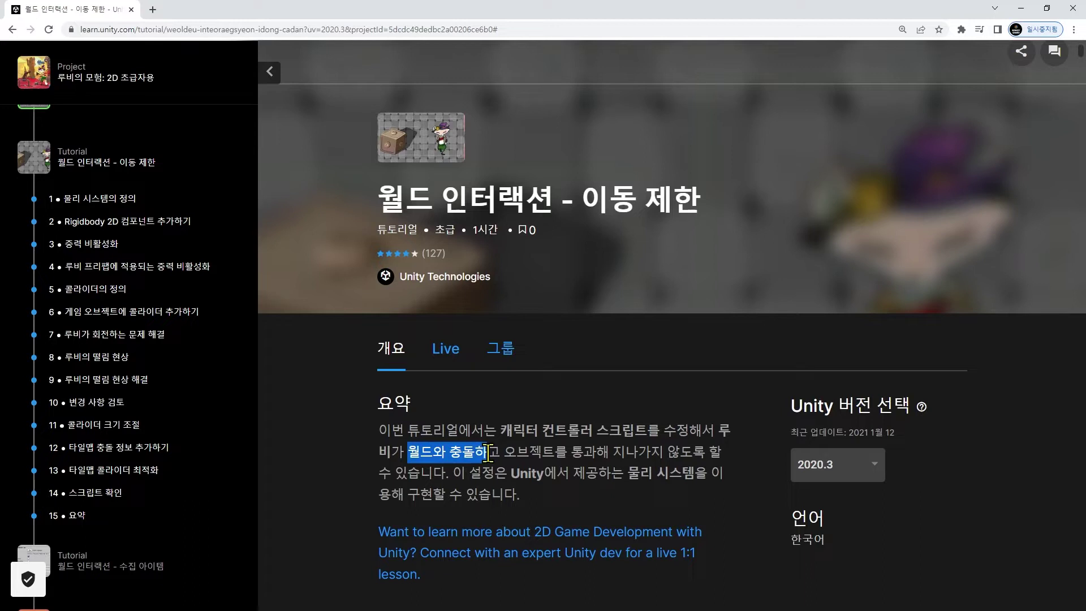
drag(446, 476, 373, 433)
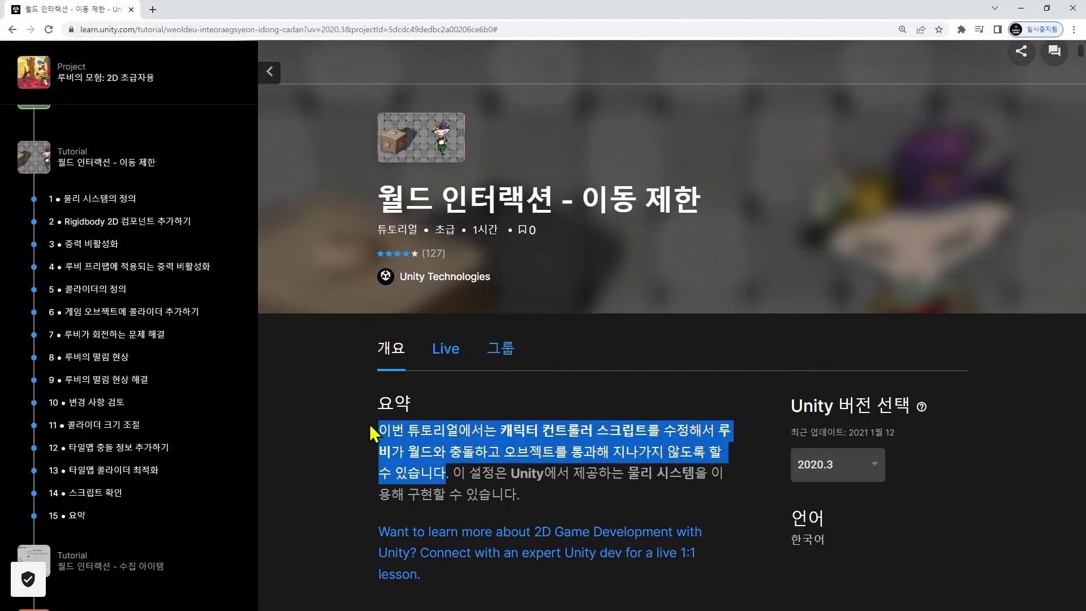
drag(521, 474, 713, 481)
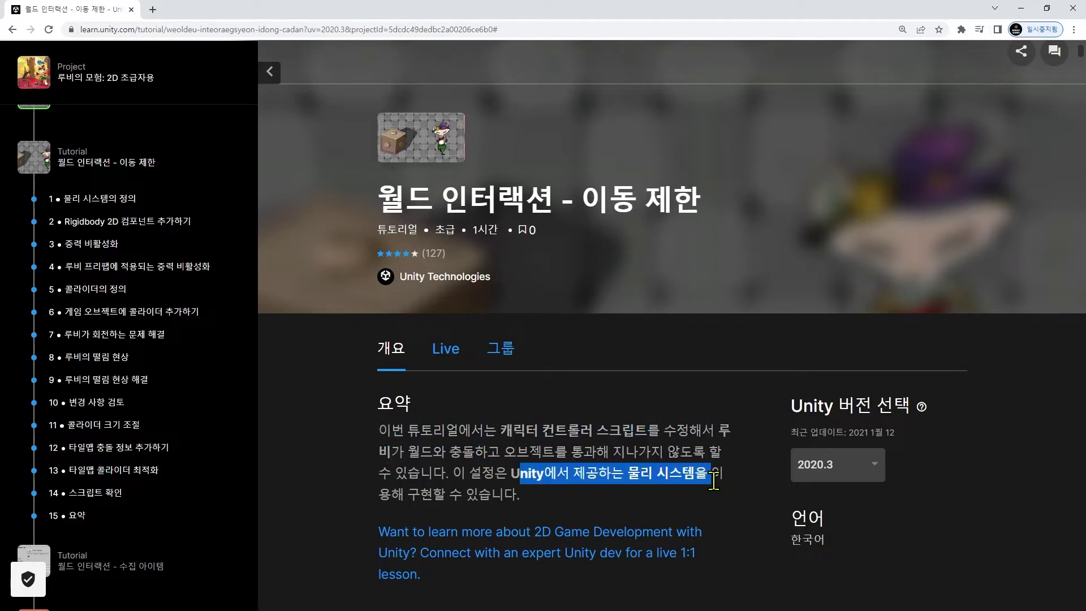
drag(608, 512, 395, 417)
click(471, 455)
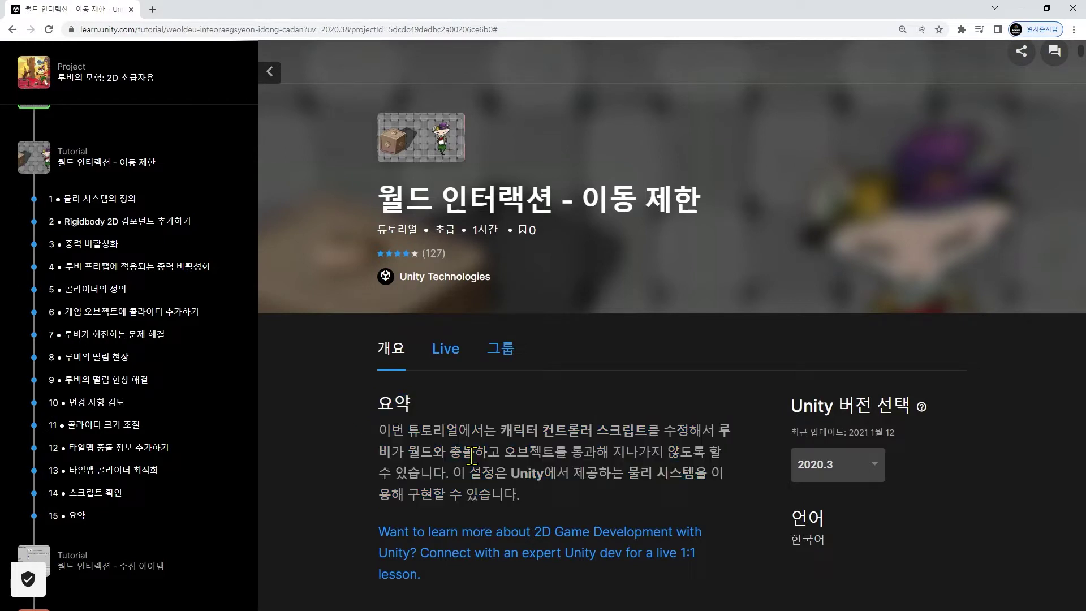
Step: Read the opening paragraph and the list of forces in section 1 on the physics system, highlighting the text
scroll(471, 456, down, 4)
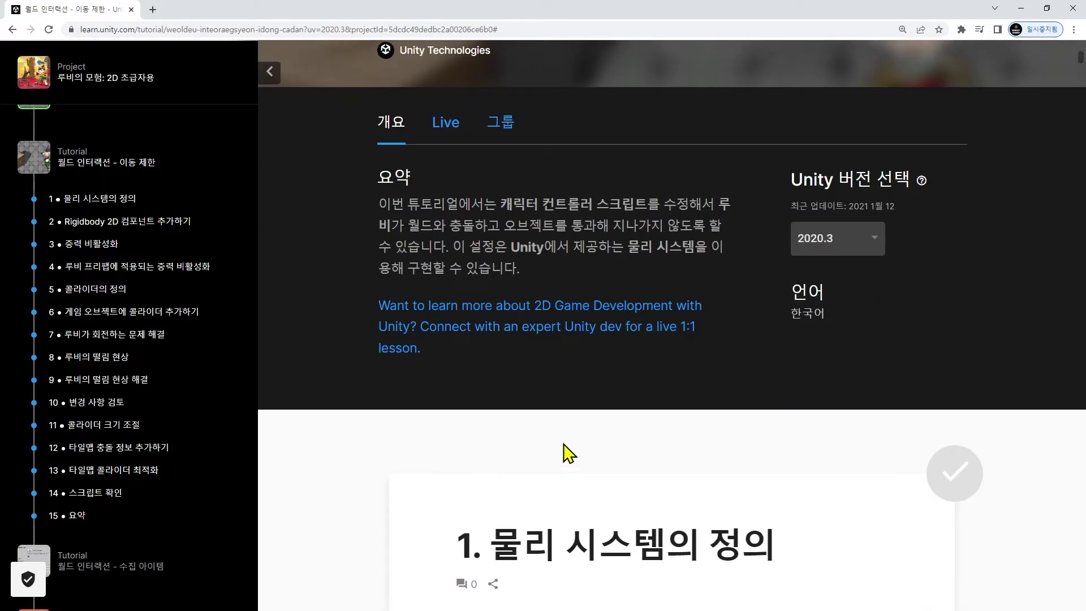
scroll(568, 452, down, 5)
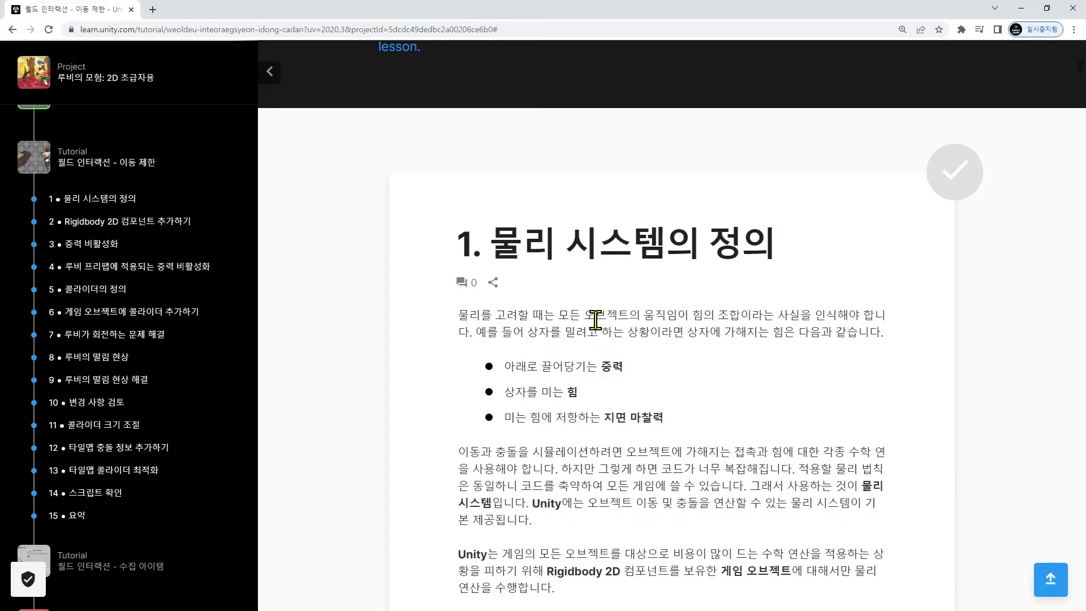
drag(628, 317, 886, 322)
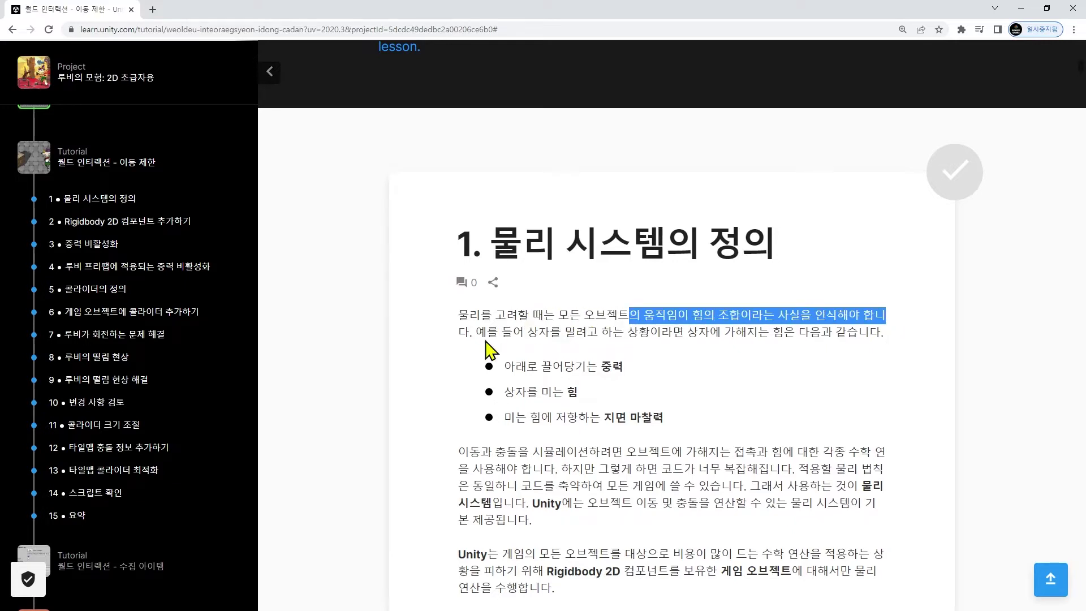
drag(487, 337, 848, 339)
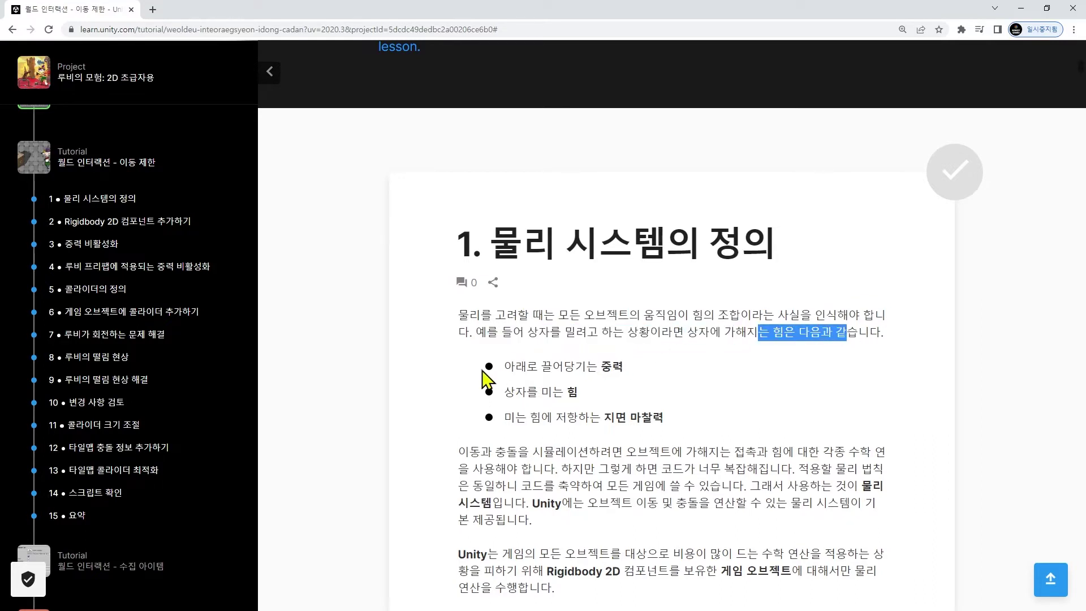
drag(500, 367, 644, 378)
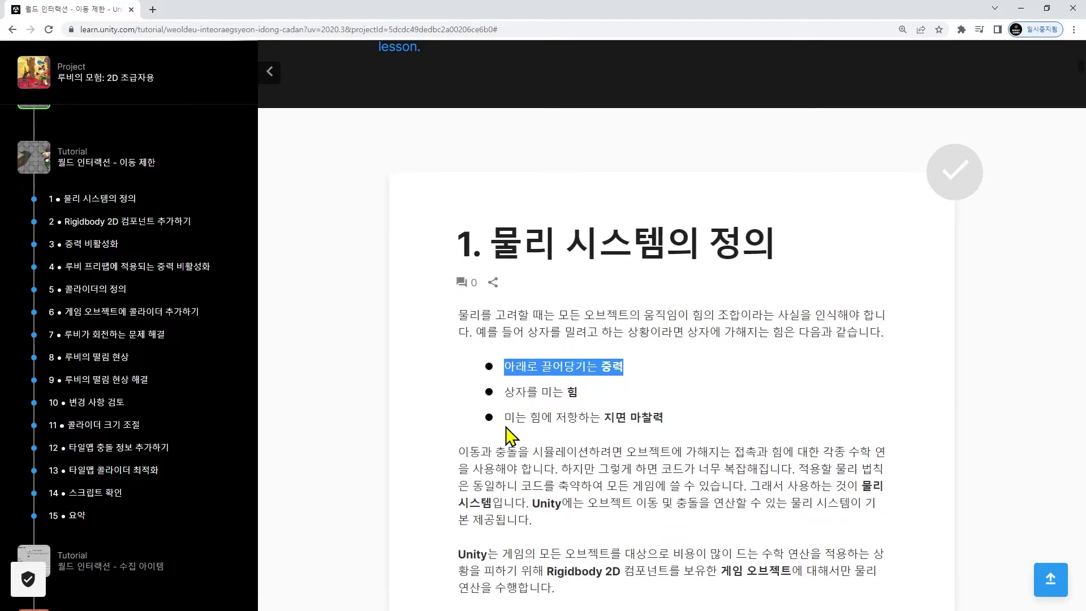
drag(506, 436, 883, 453)
click(830, 400)
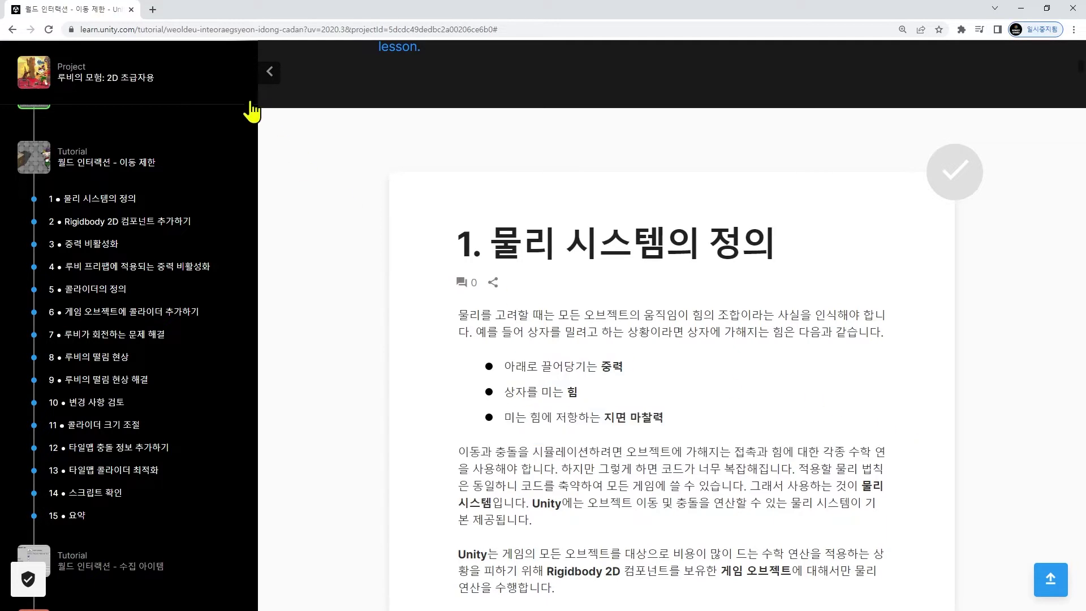
Step: Collapse the tutorial outline and read section 1's paragraphs on movement and collision simulation and on Rigidbody 2D, highlighting key phrases
click(269, 78)
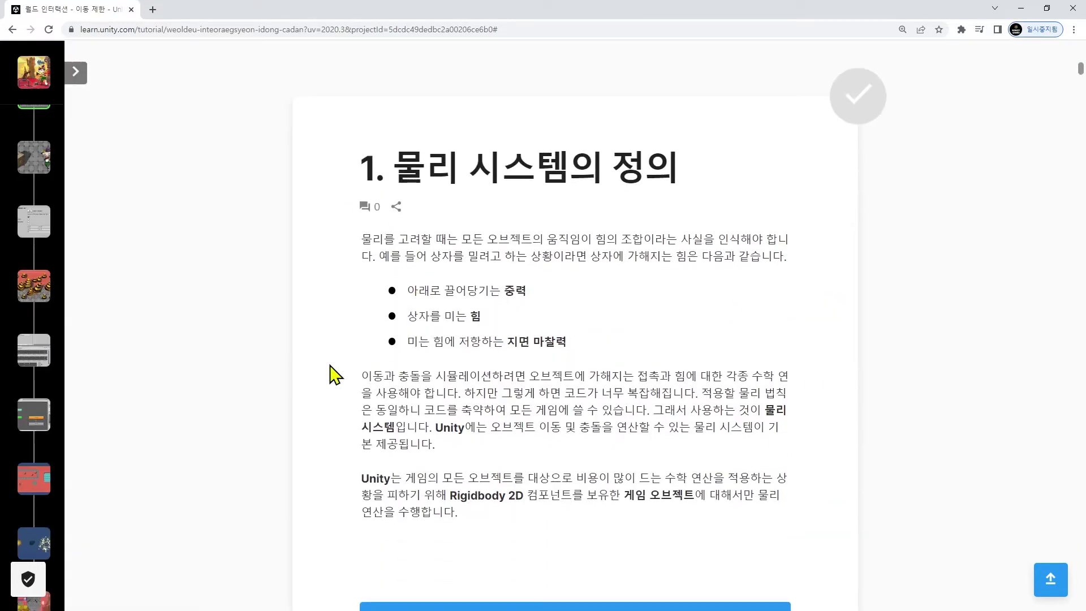
drag(391, 380, 761, 378)
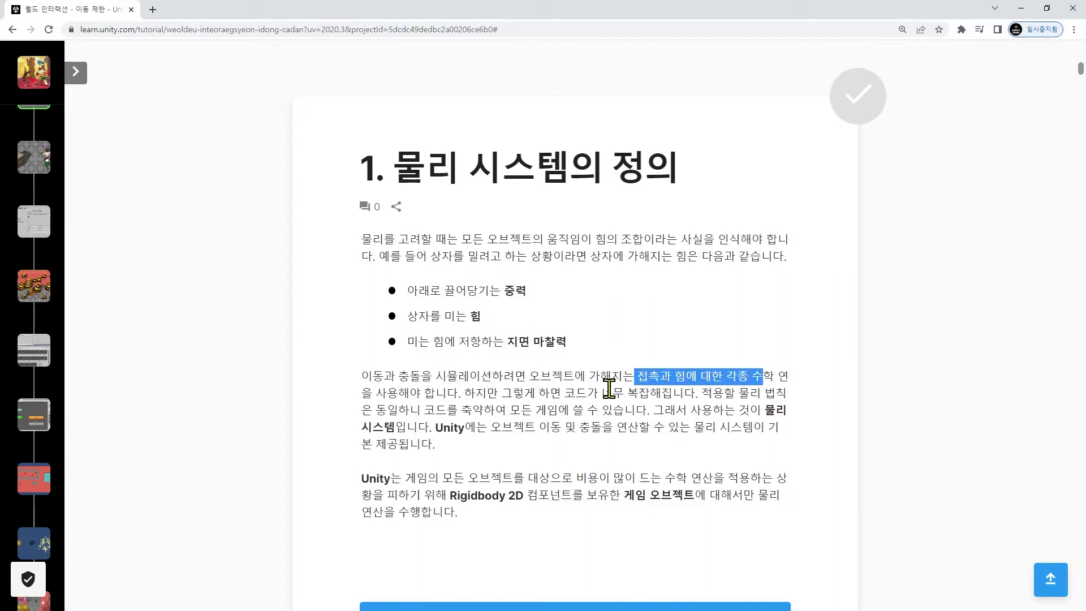
drag(711, 378, 739, 392)
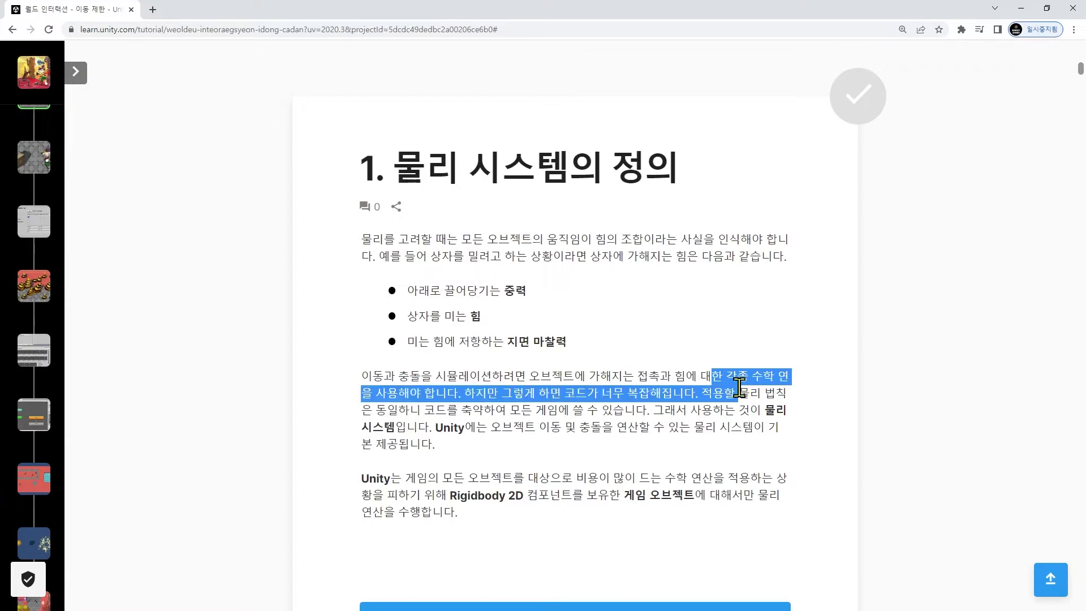
click(474, 390)
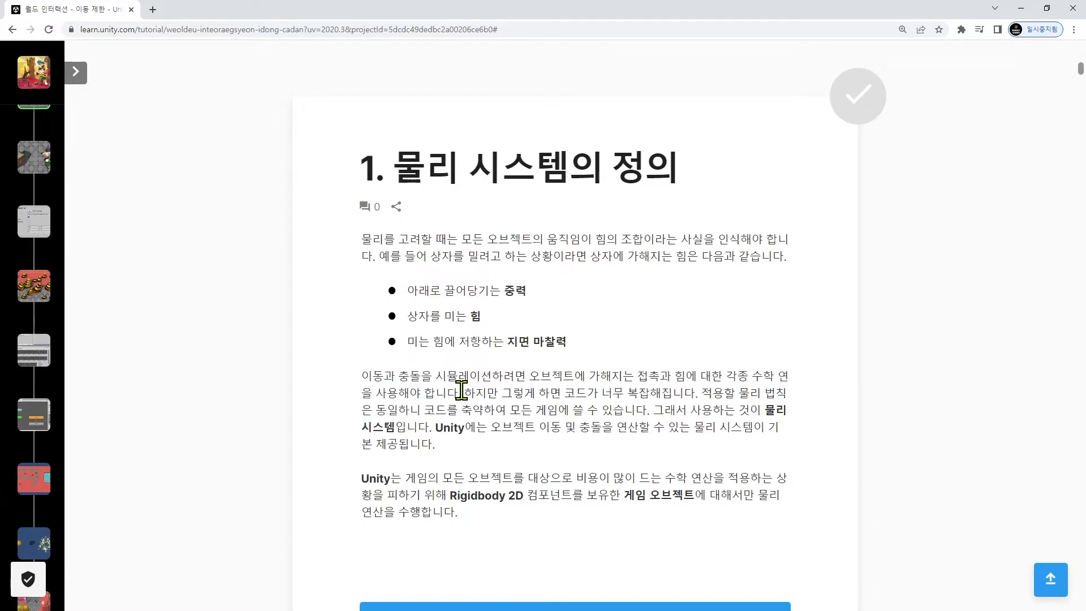
drag(461, 391, 591, 397)
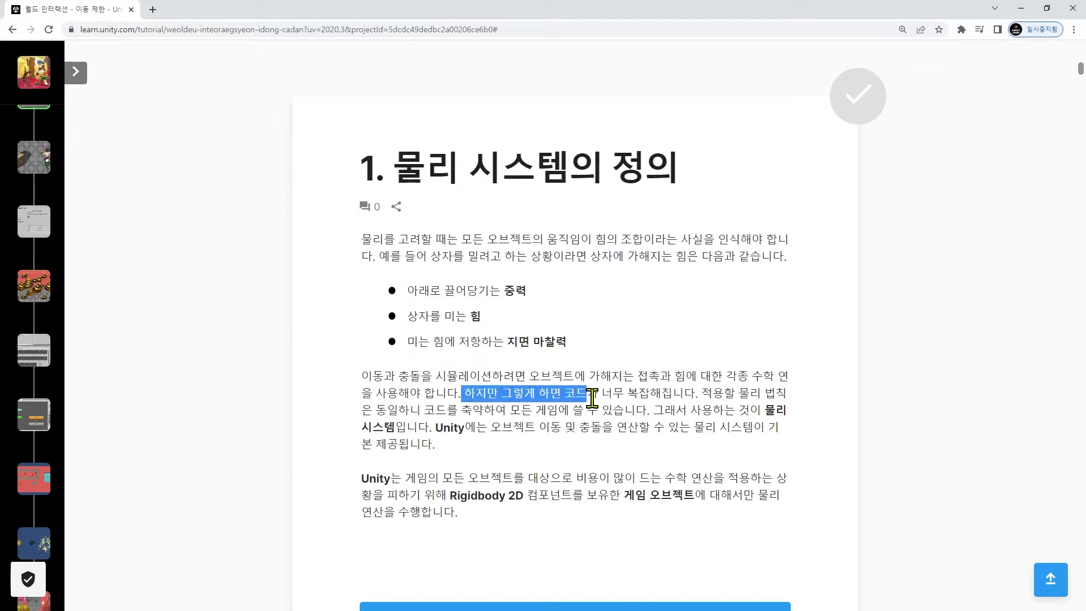
drag(695, 393, 455, 396)
drag(459, 409, 841, 418)
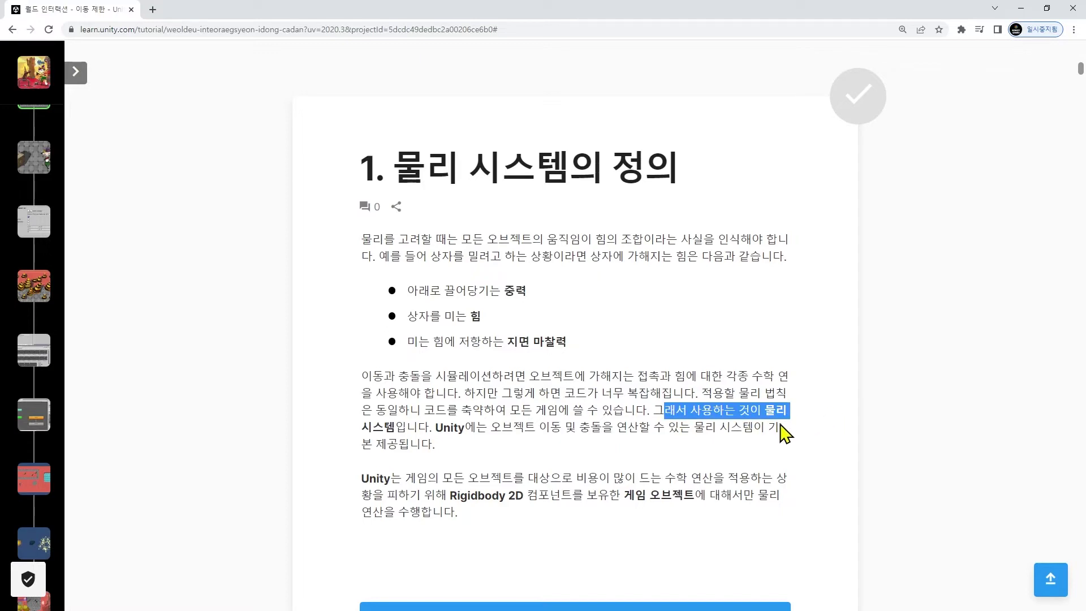
drag(361, 428, 520, 433)
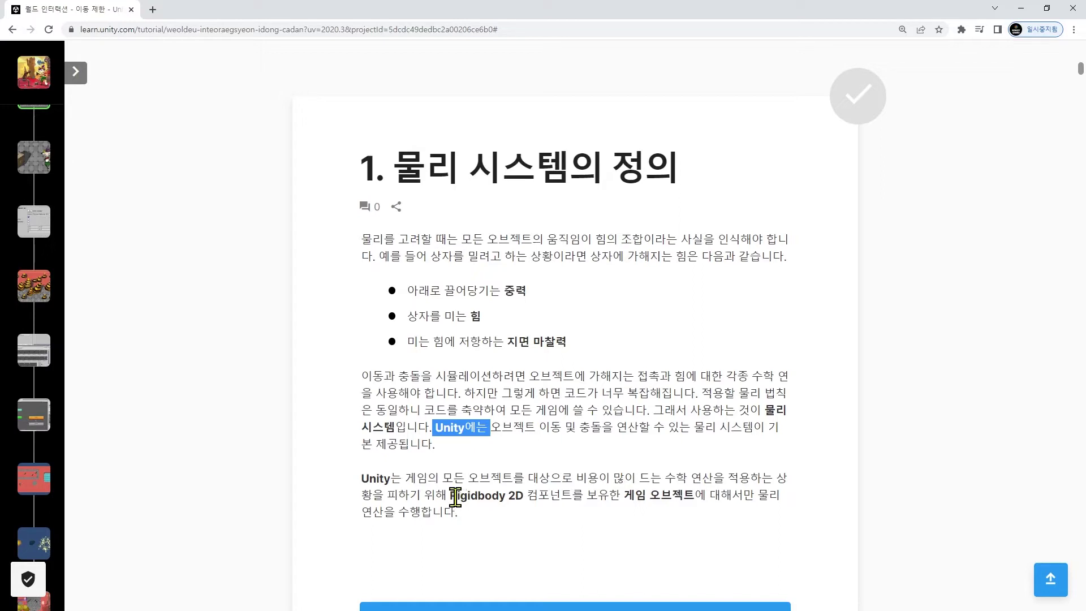
drag(452, 495, 516, 495)
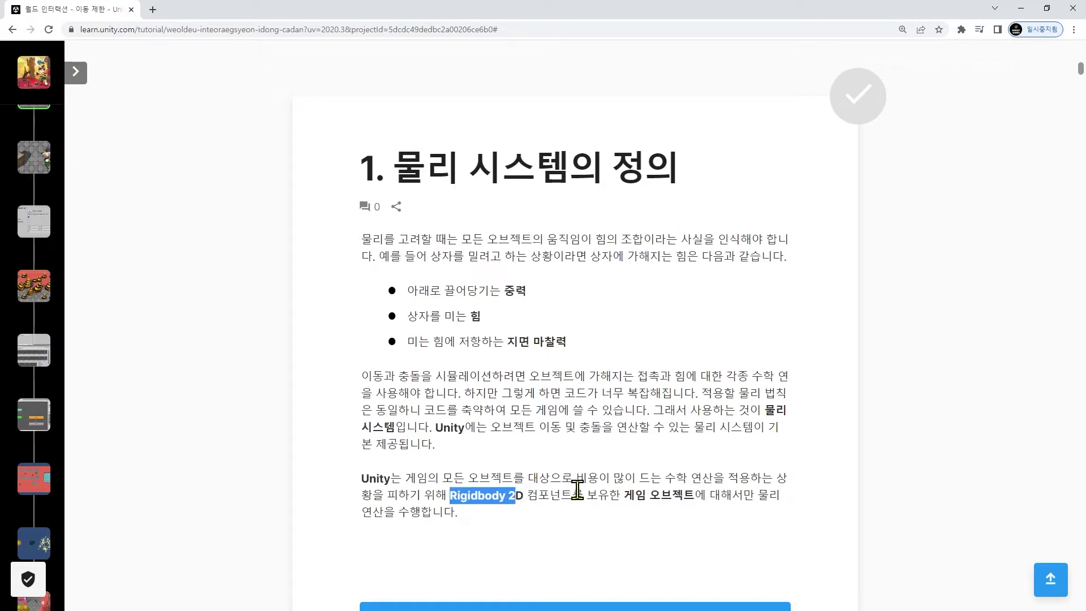
drag(598, 495, 689, 428)
click(686, 423)
Step: Read section 2's heading, introduction and first instruction on adding a Rigidbody 2D component to Ruby, highlighting the text
scroll(678, 432, down, 8)
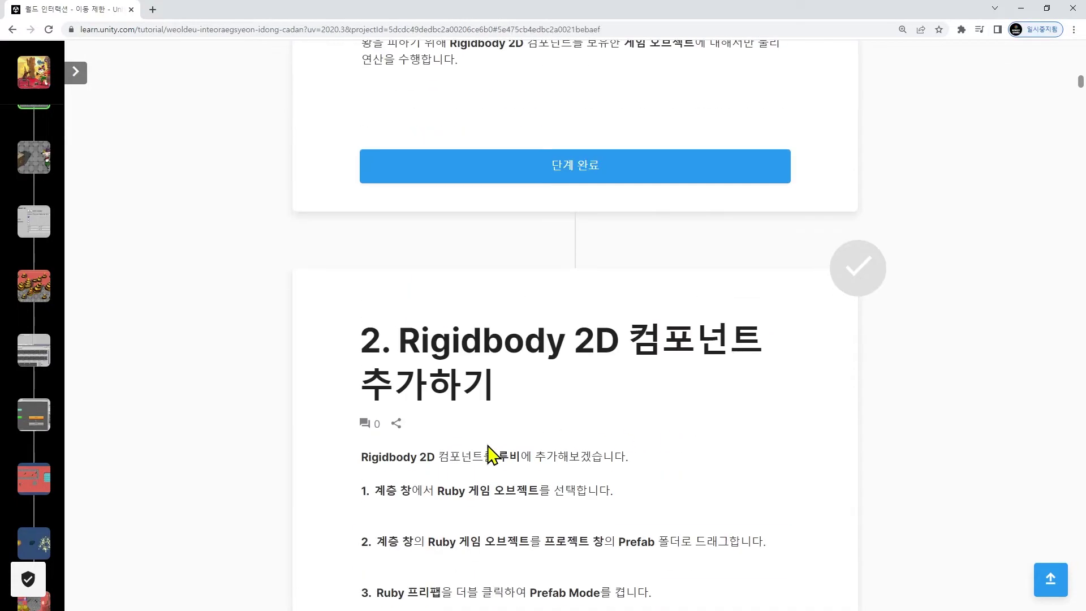
mouse_move(360, 325)
mouse_down()
mouse_move(569, 388)
mouse_move(375, 316)
mouse_up()
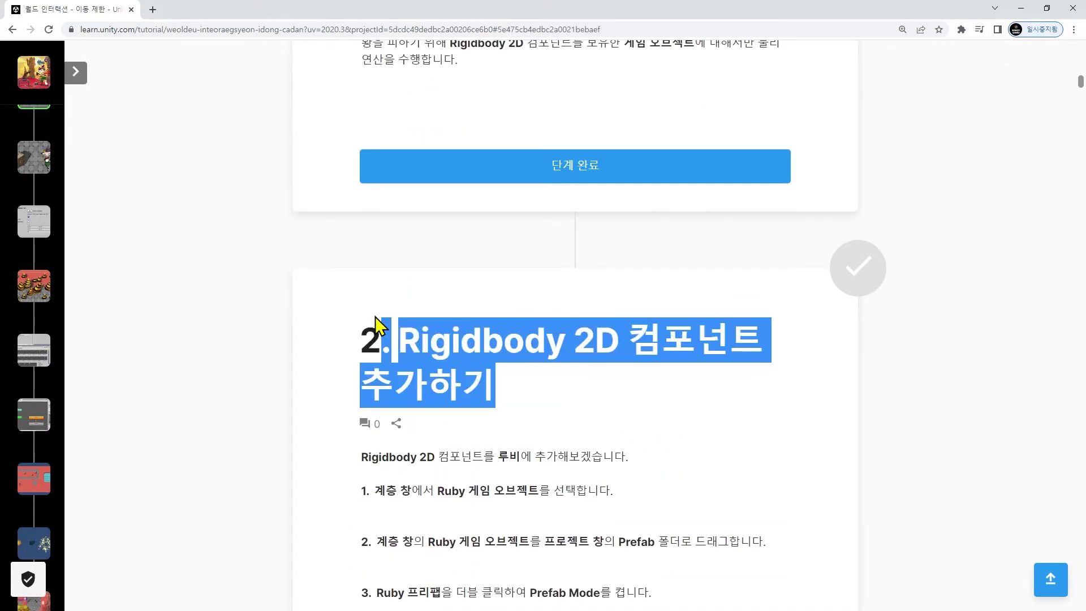
scroll(374, 317, down, 4)
drag(360, 232, 626, 228)
drag(620, 281, 363, 259)
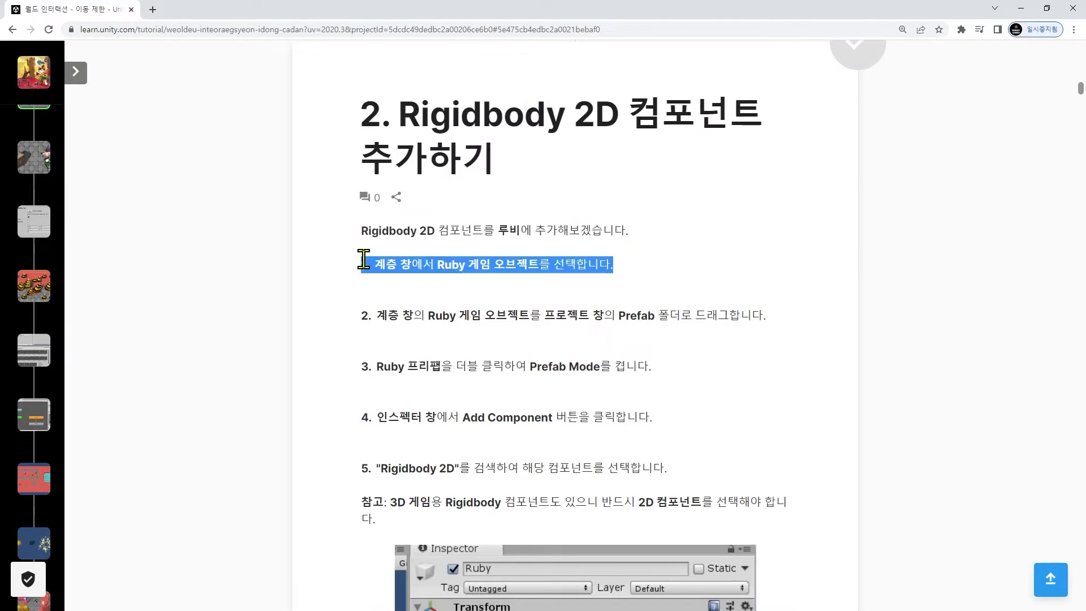
scroll(365, 260, down, 1)
scroll(369, 209, down, 1)
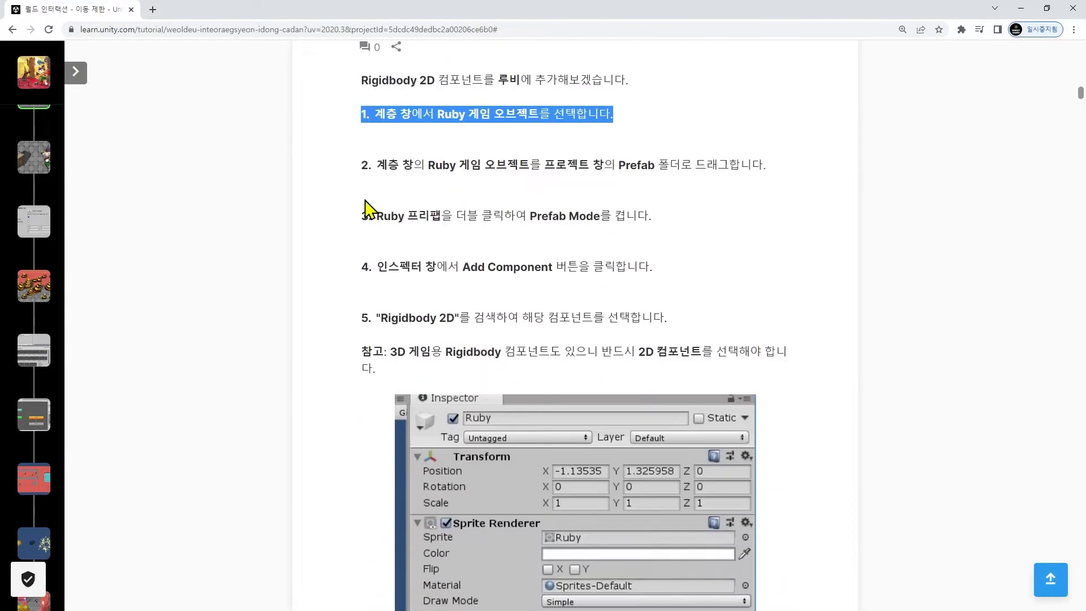
Step: Read section 2's second instruction about placing the Ruby game object in the Prefab folder, highlighting its wording
drag(386, 164, 589, 189)
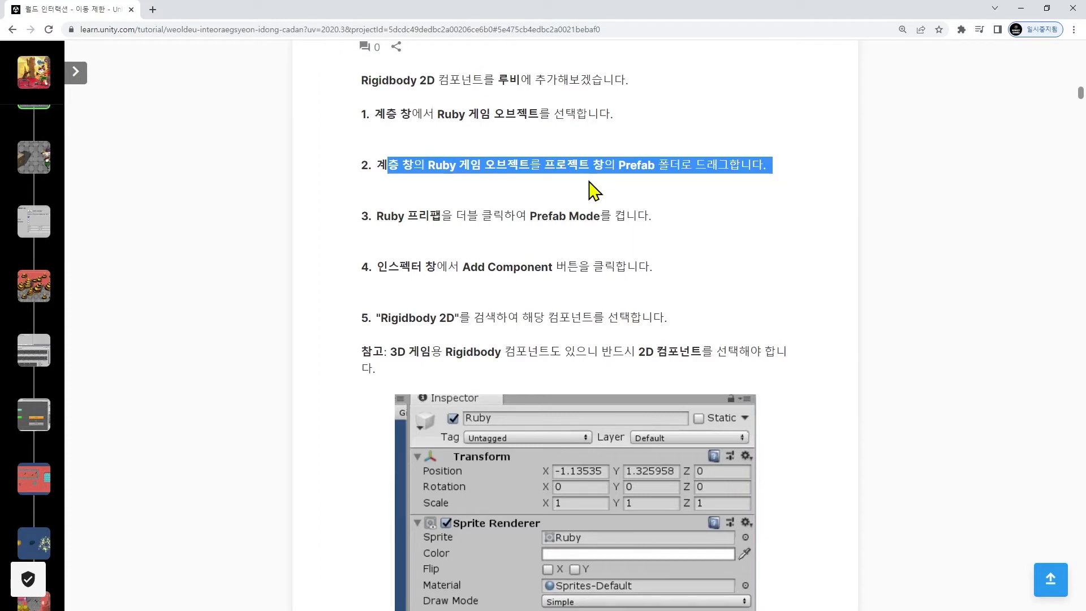
click(589, 190)
scroll(588, 186, down, 1)
drag(426, 126, 786, 141)
click(658, 128)
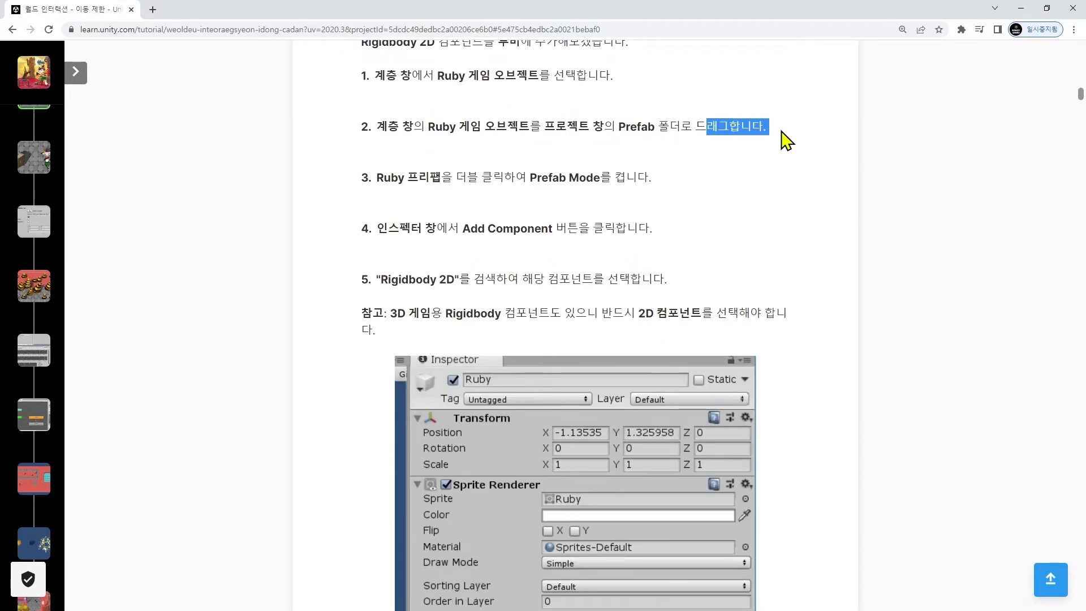
click(782, 131)
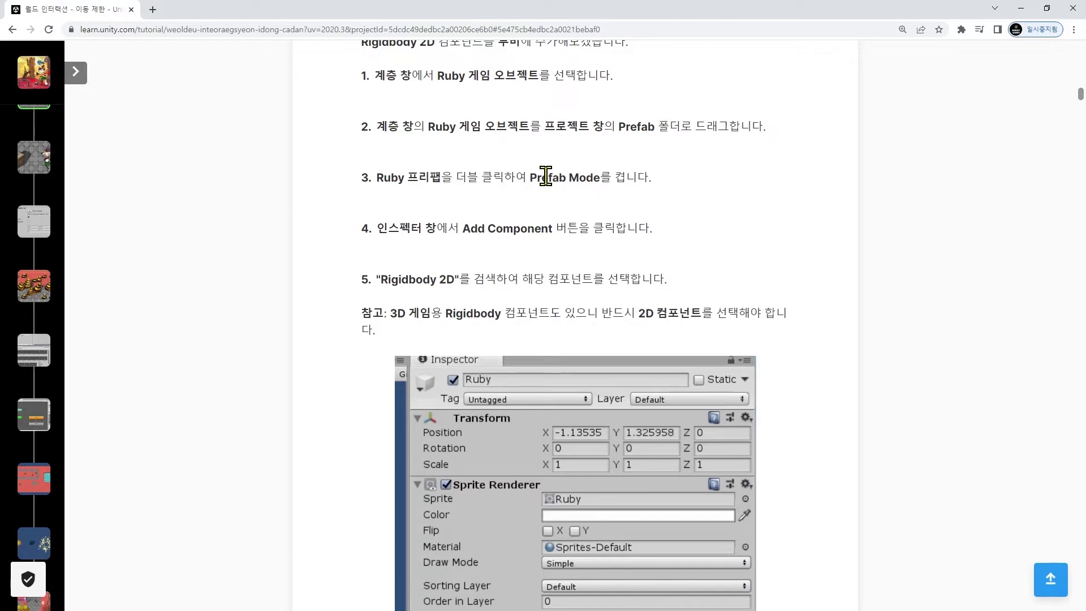
scroll(411, 207, up, 1)
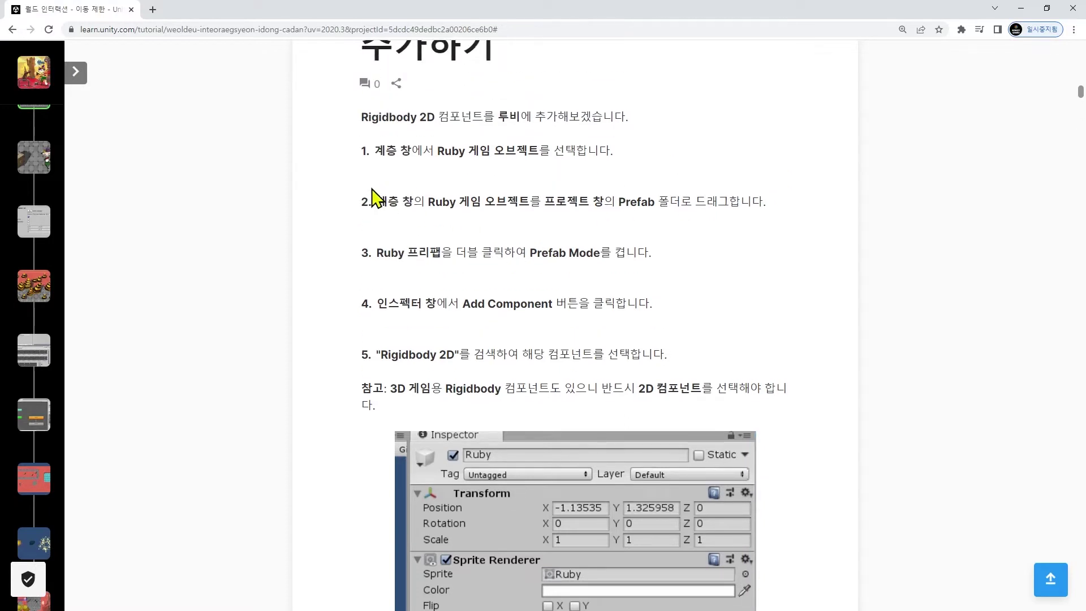
Step: Read instructions 3 to 5 on Prefab Mode and adding Rigidbody 2D, plus the note on choosing the 2D component
drag(530, 253, 594, 253)
click(594, 254)
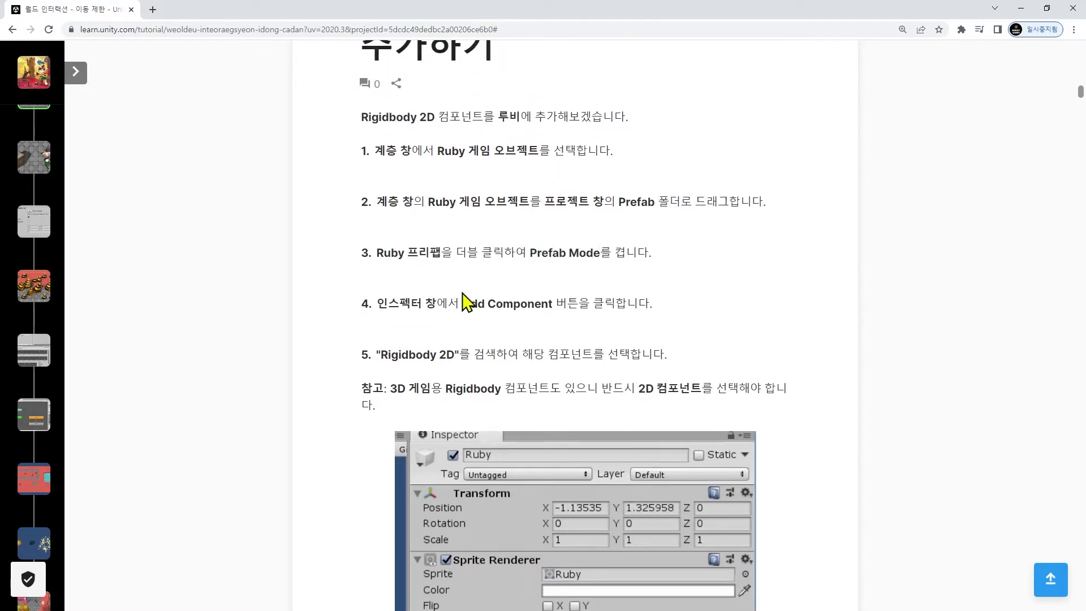
drag(449, 303, 532, 308)
drag(362, 354, 606, 355)
click(609, 355)
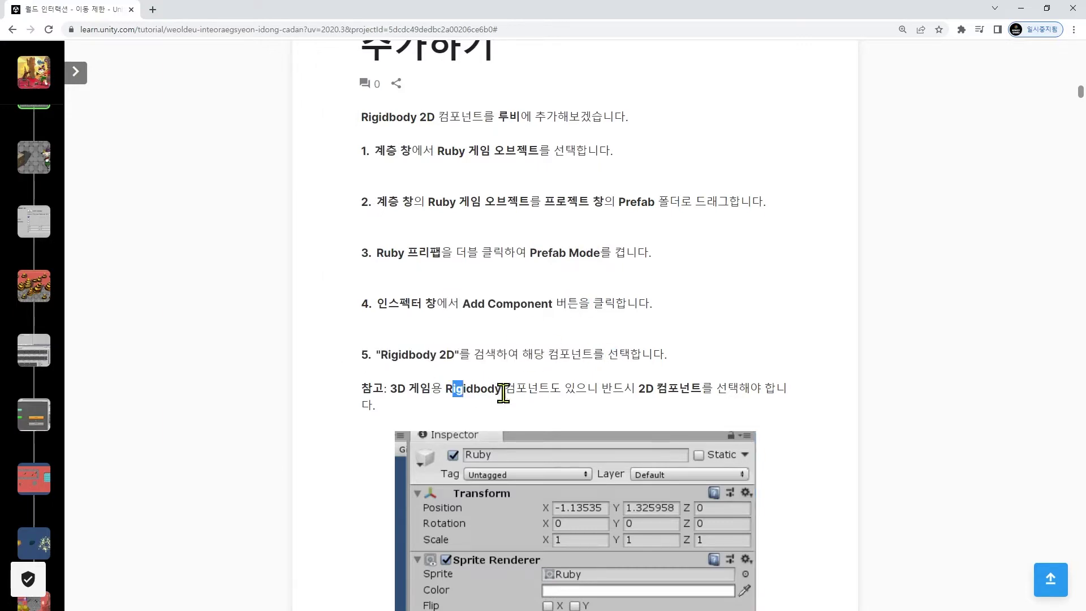
drag(449, 388, 374, 405)
click(618, 382)
Step: Review instructions 6 to 8 on saving the prefab and testing Play mode, and mark section 2 as complete
scroll(618, 390, down, 5)
scroll(618, 390, down, 5)
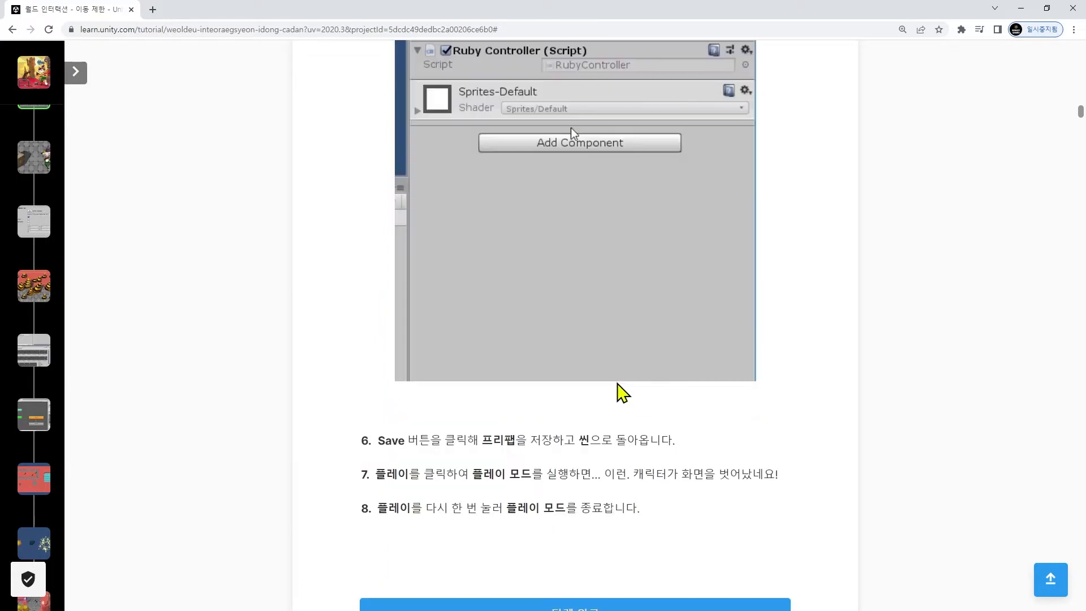
scroll(716, 399, down, 1)
drag(666, 452, 359, 351)
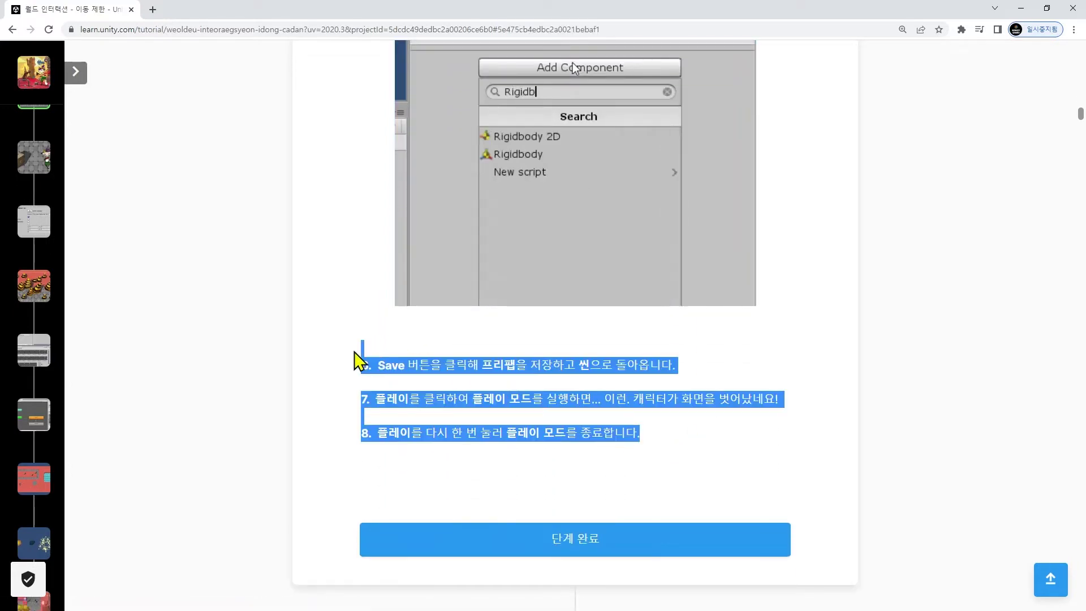
click(671, 541)
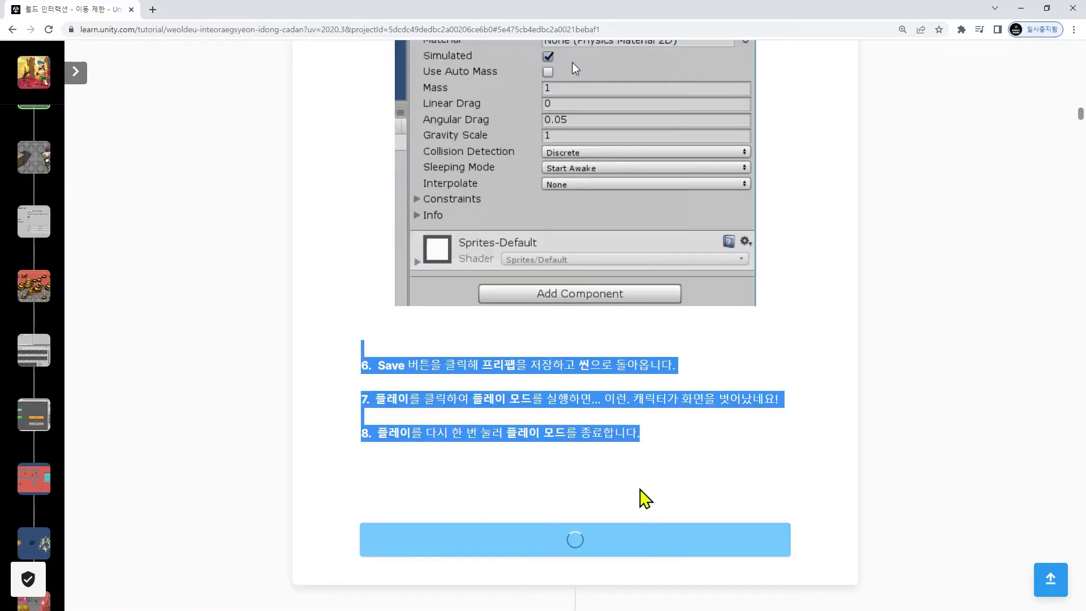
Step: Switch to the Unity Editor, select the Ruby game object and bring it into view in the scene
click(1025, 7)
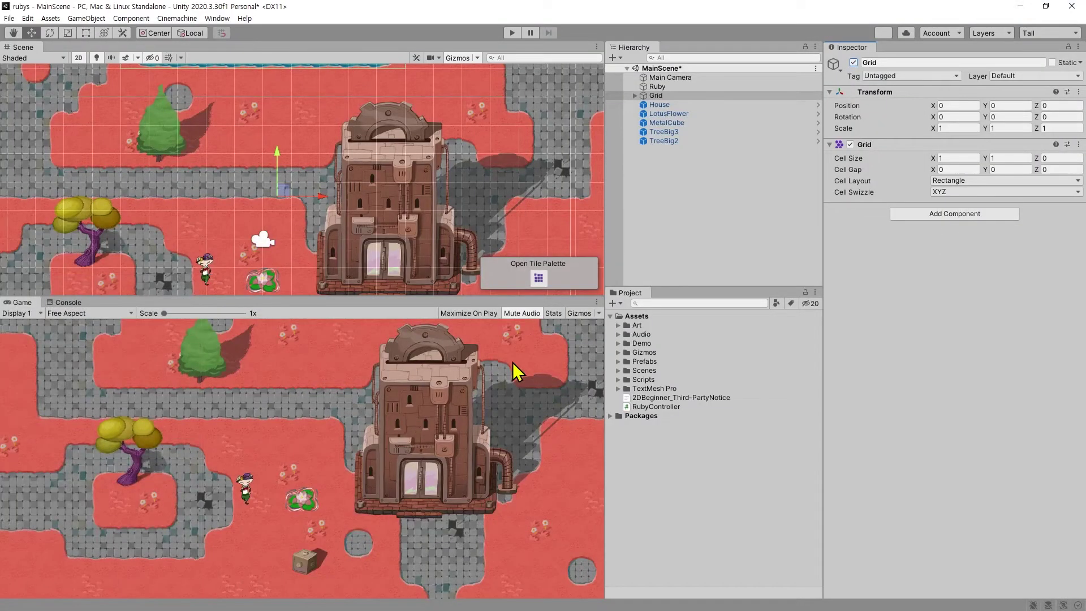
click(658, 87)
drag(192, 268, 291, 148)
middle_drag(291, 148, 279, 170)
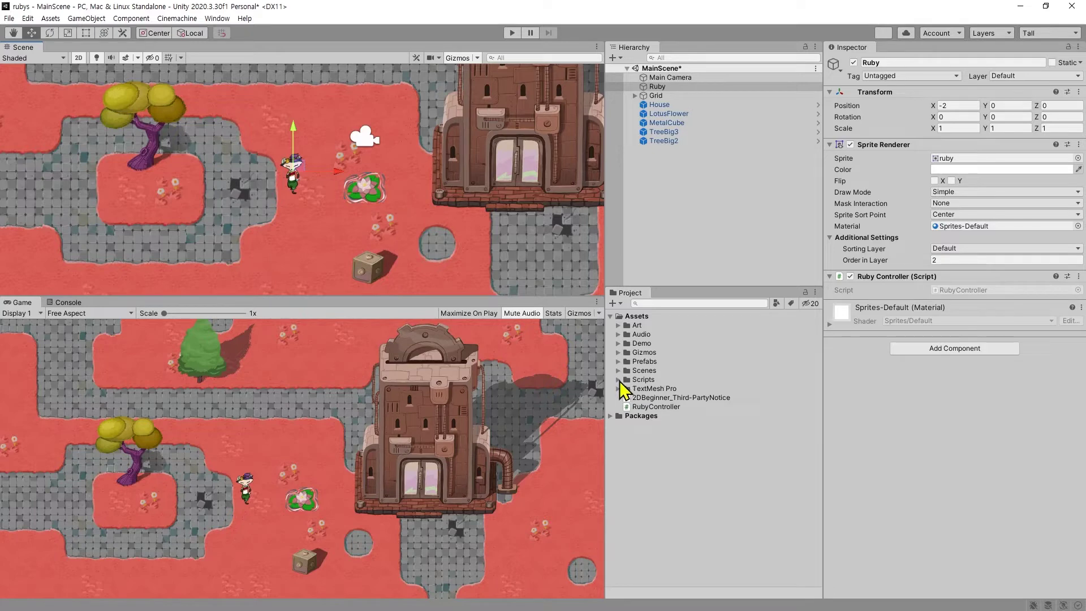
Step: Expand the project's Prefabs folder and rename the existing Ruby prefab as Ruby2
click(656, 308)
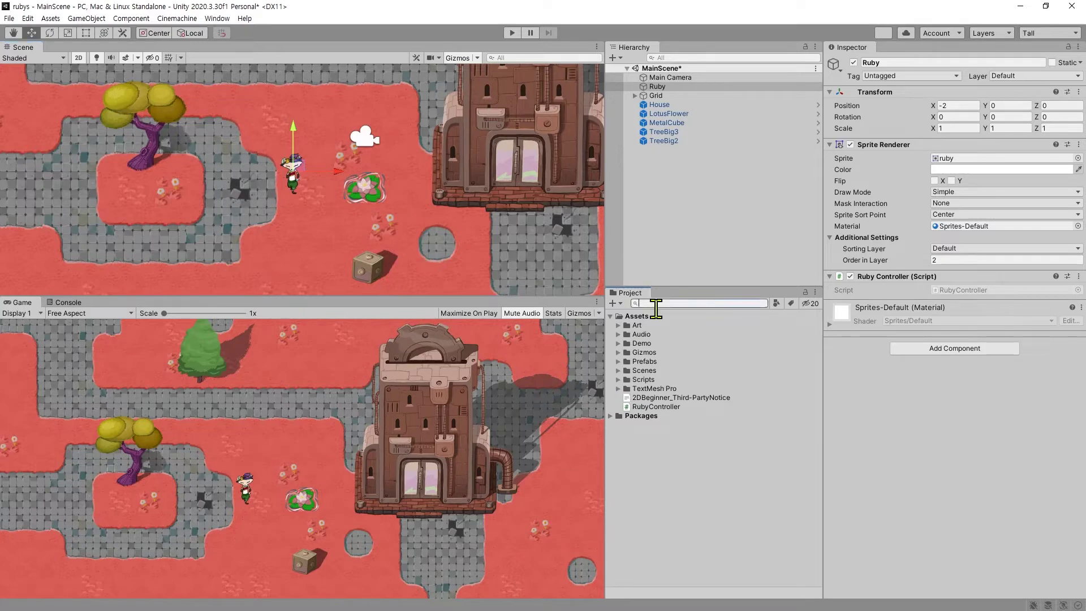
text(prefabsprefa)
double_click(637, 352)
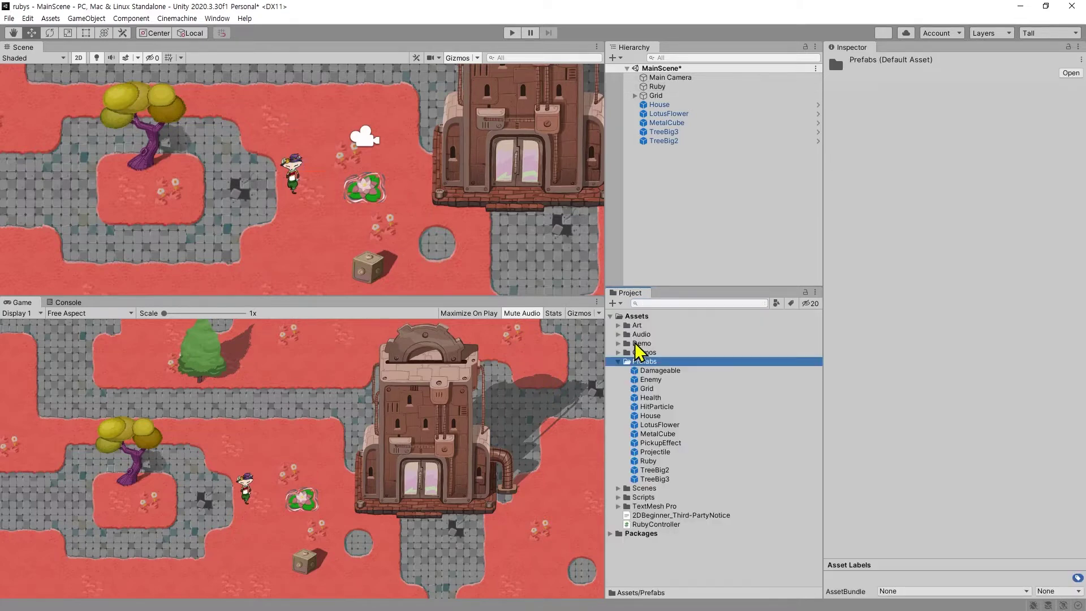
click(648, 461)
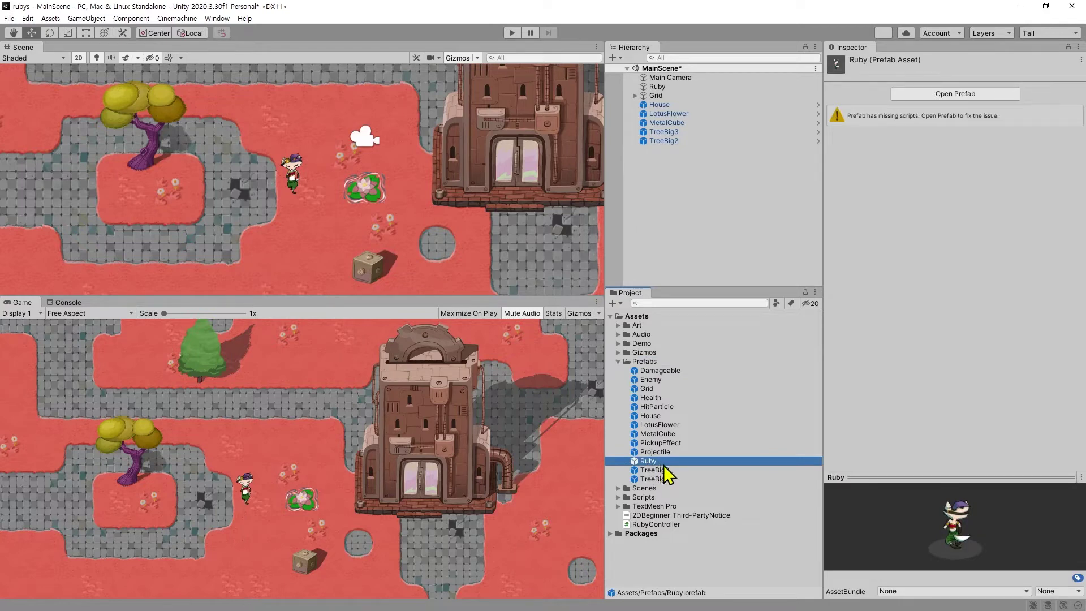
key(F2)
text(Ruby2)
key(Return)
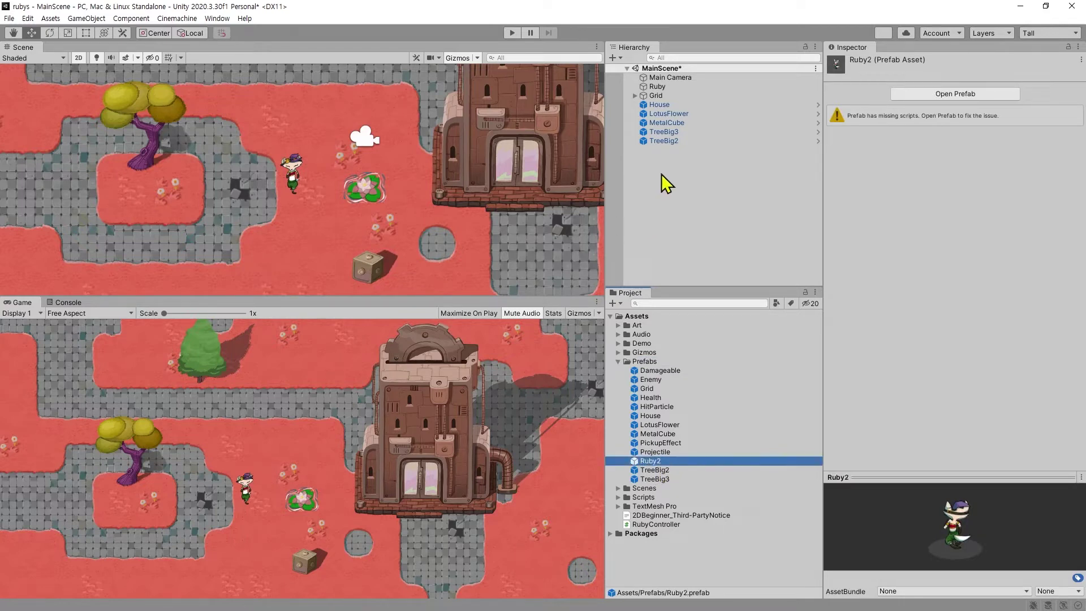
Step: Create a prefab from the scene's Ruby game object in the Prefabs folder and open it in Prefab Mode
drag(656, 86, 650, 368)
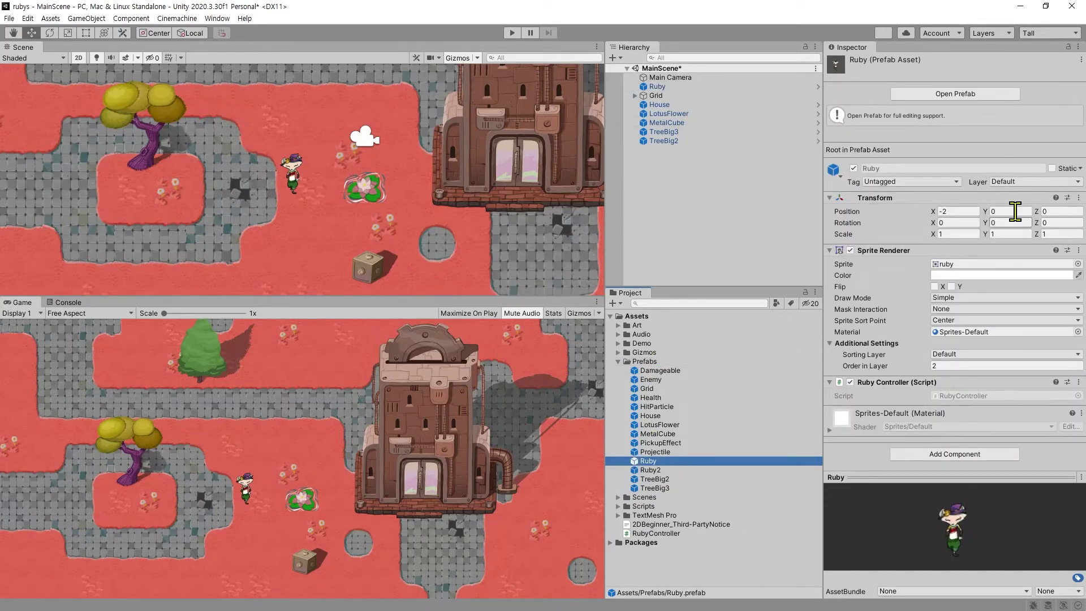
click(956, 94)
scroll(287, 169, up, 3)
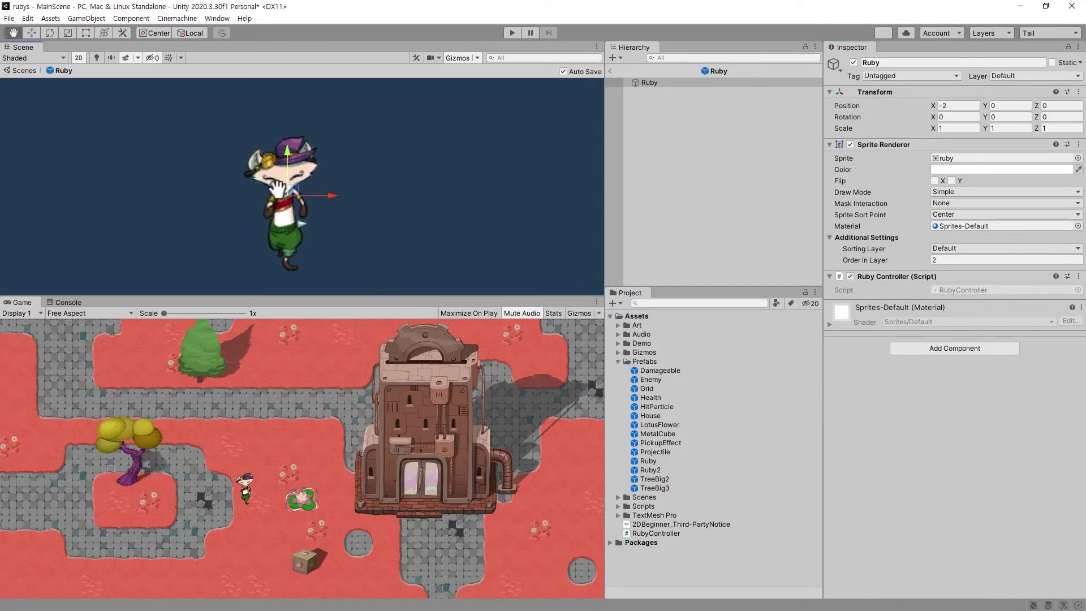
middle_drag(287, 168, 243, 168)
scroll(243, 168, down, 1)
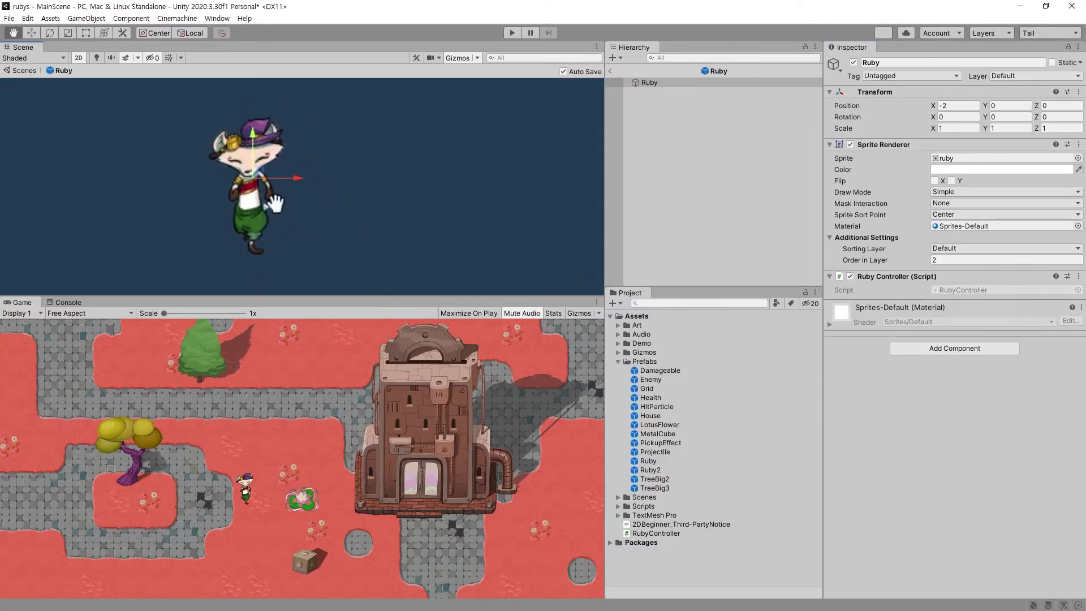
scroll(390, 223, down, 1)
Step: Add a Rigidbody 2D component to the Ruby prefab
click(939, 346)
text(rigid)
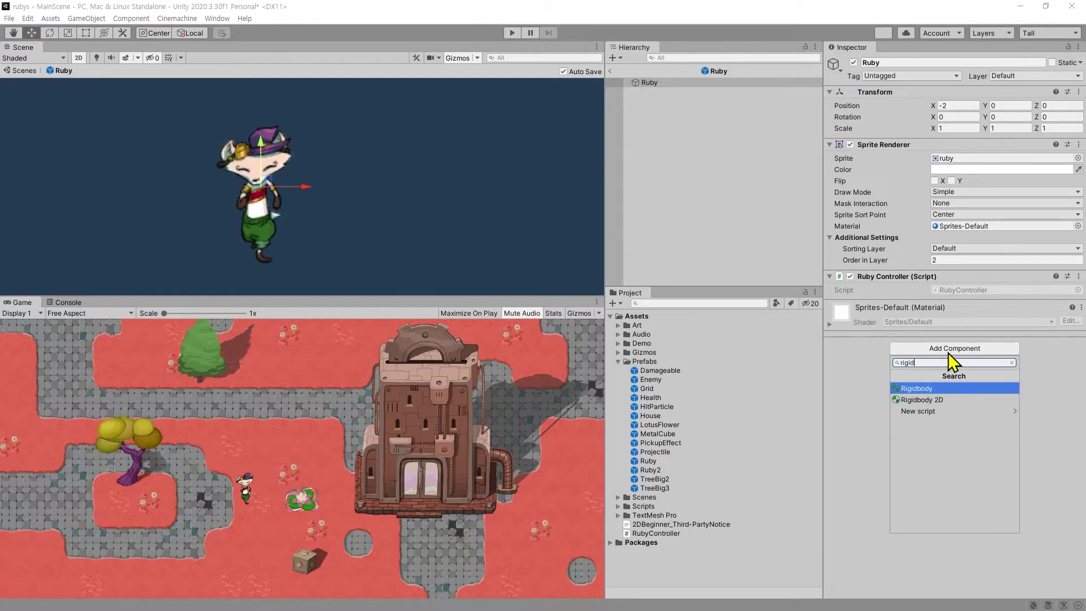
key(Down)
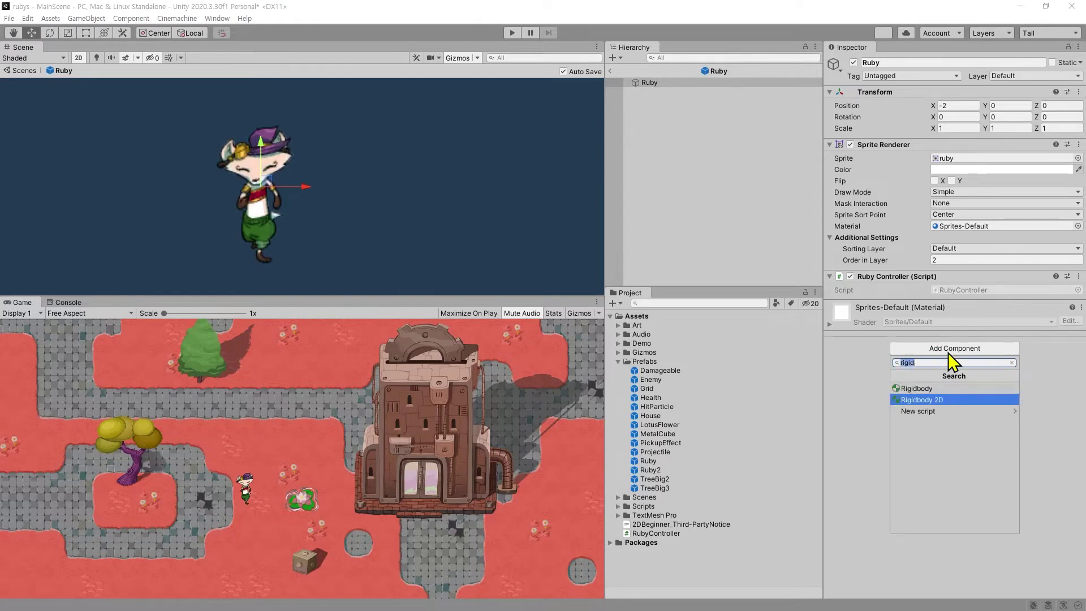
key(Return)
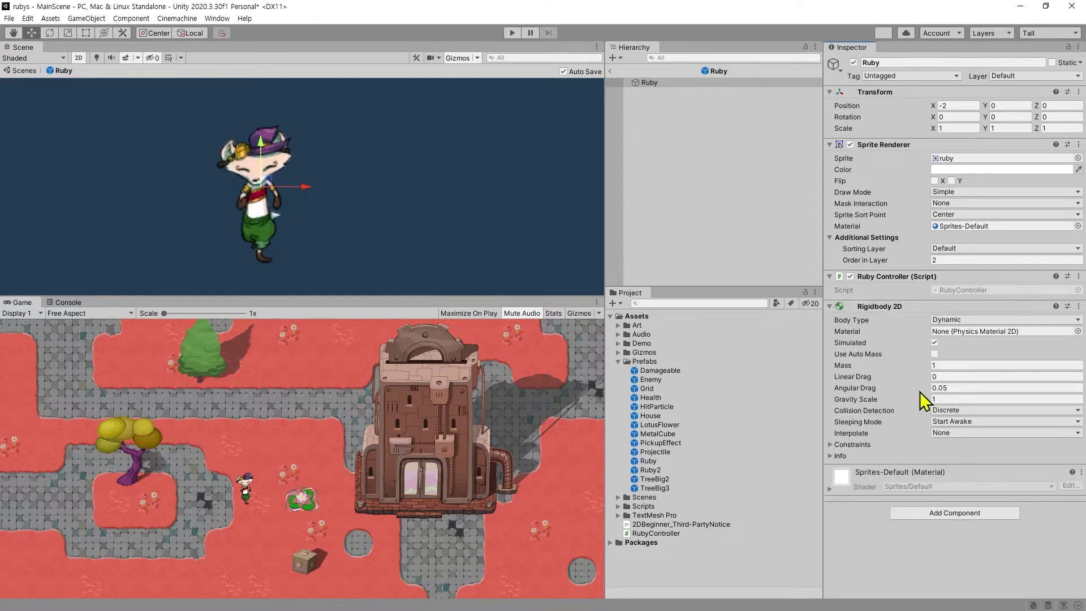
Step: Return from Prefab Mode to the main scene, check the components on the Ruby instance and save the scene
middle_drag(321, 216, 334, 238)
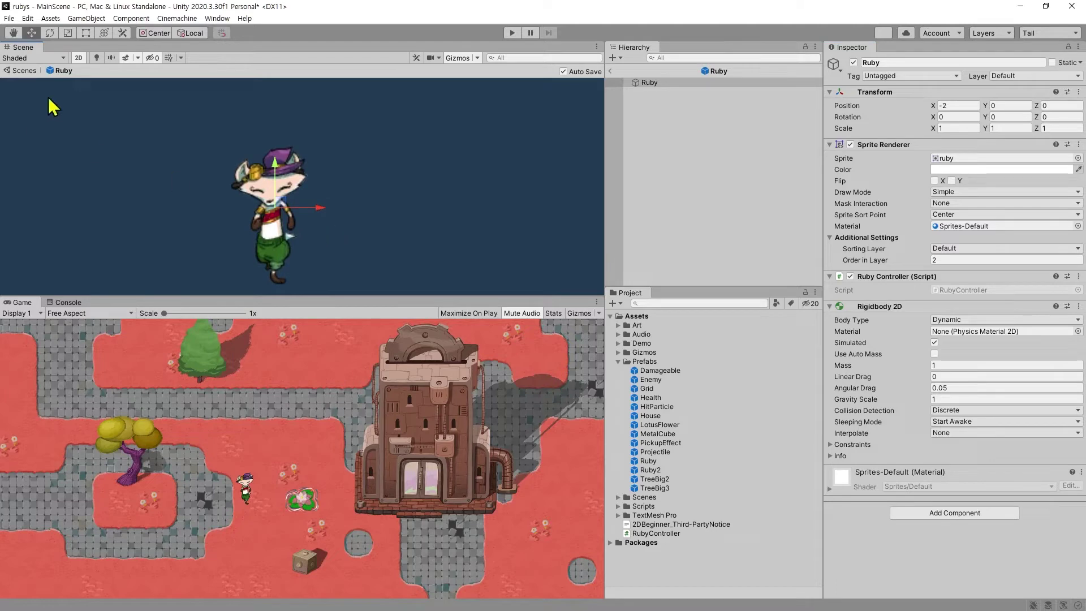
click(24, 70)
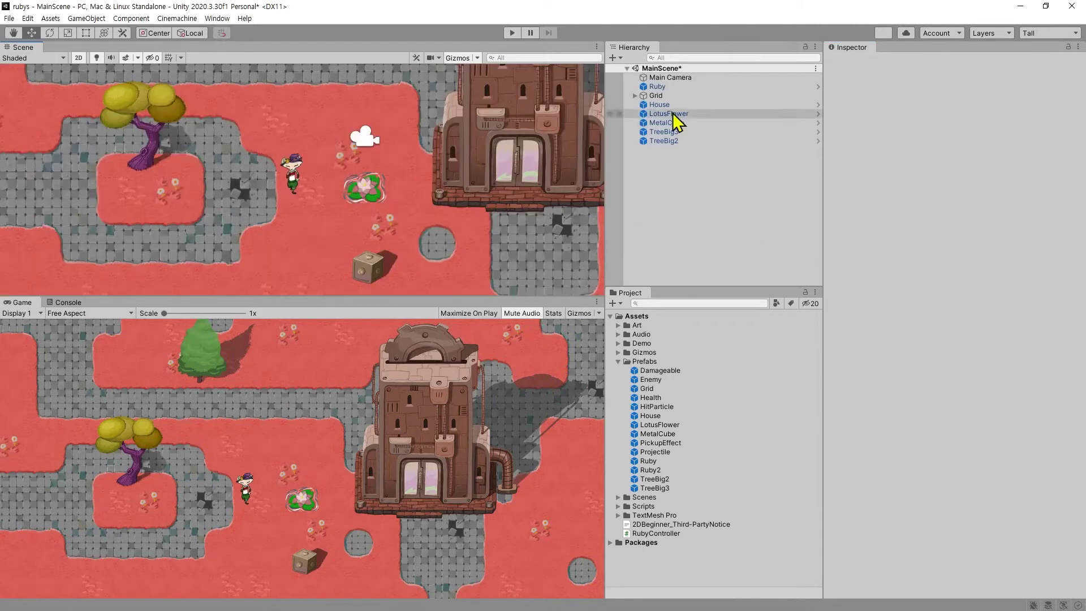
click(645, 88)
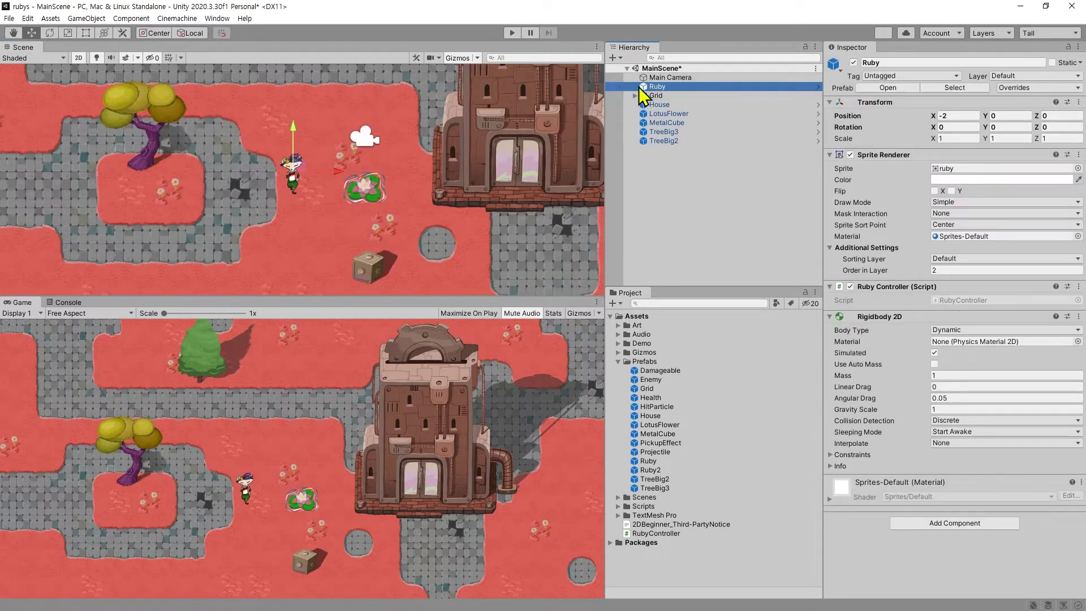
click(657, 97)
click(633, 87)
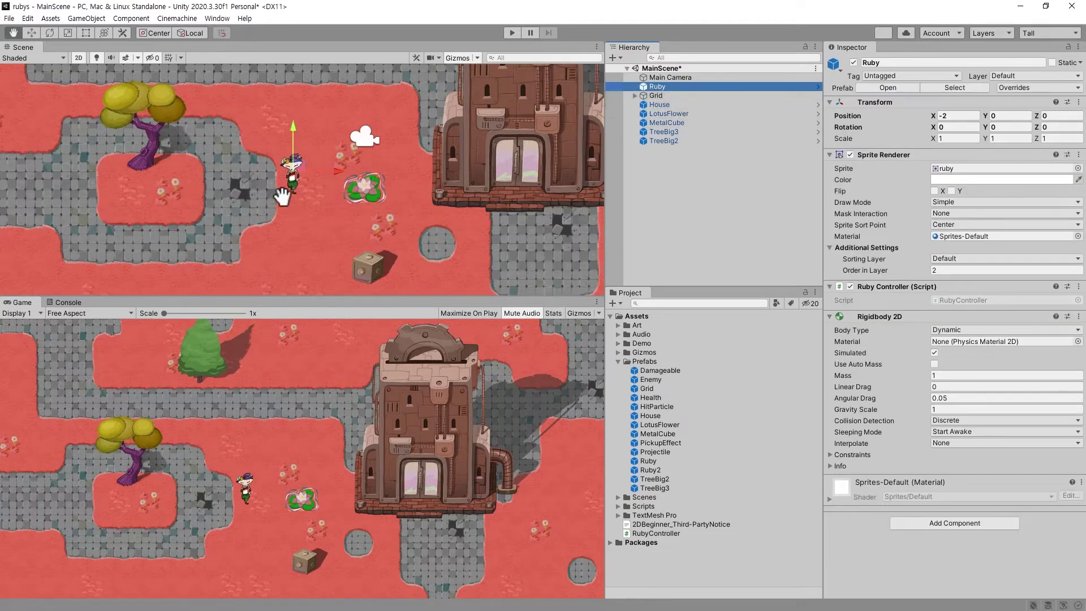
key(ctrl+s)
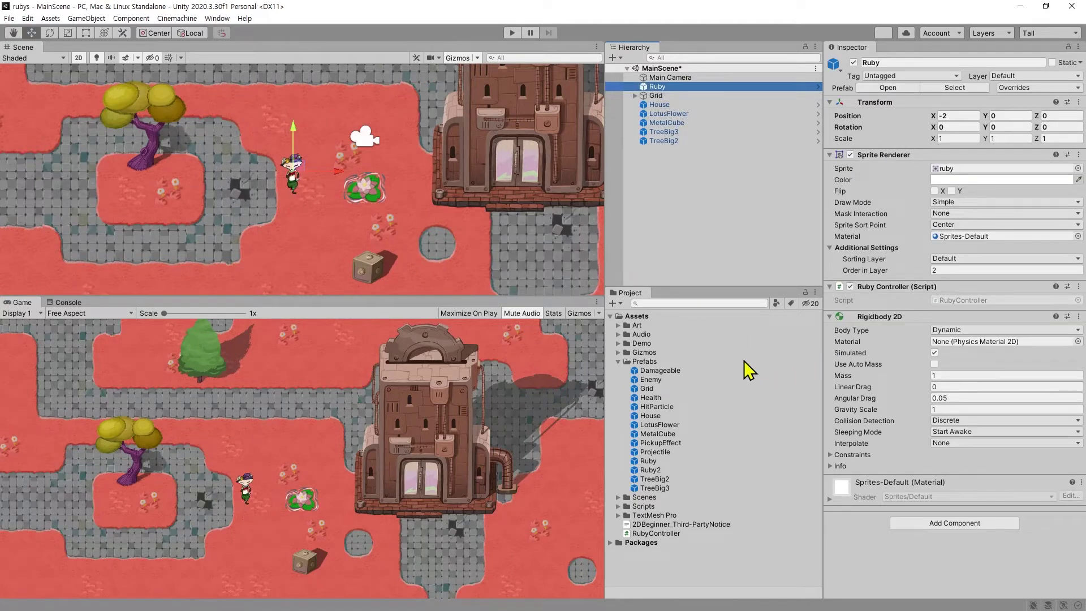
Step: Switch back to the tutorial in the browser and read section 3's heading and opening sentence on disabling gravity, highlighting the text
key(alt+Tab)
scroll(441, 315, down, 8)
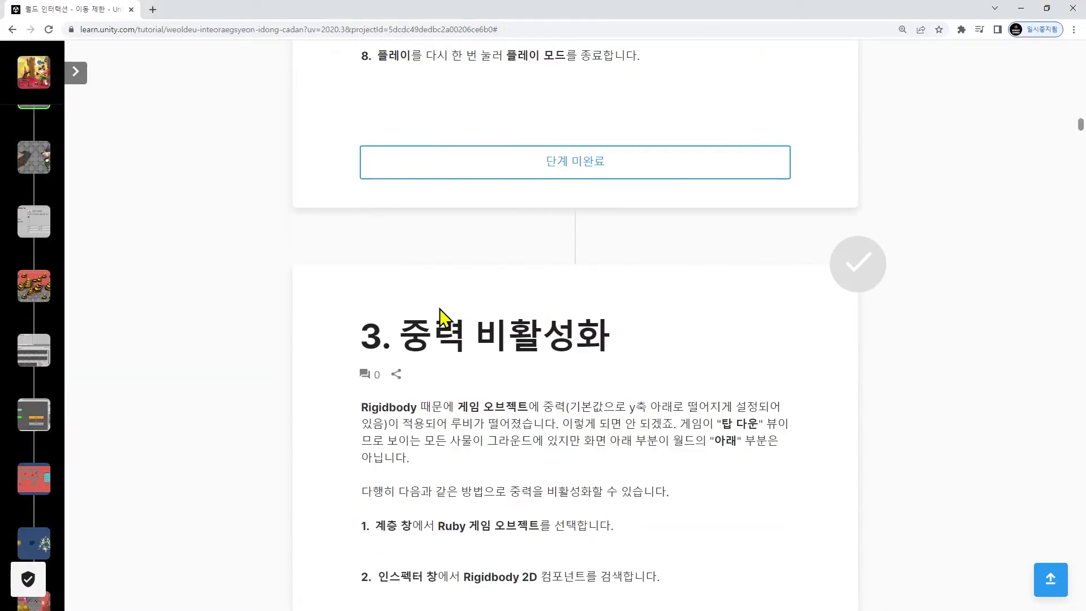
drag(394, 260, 640, 258)
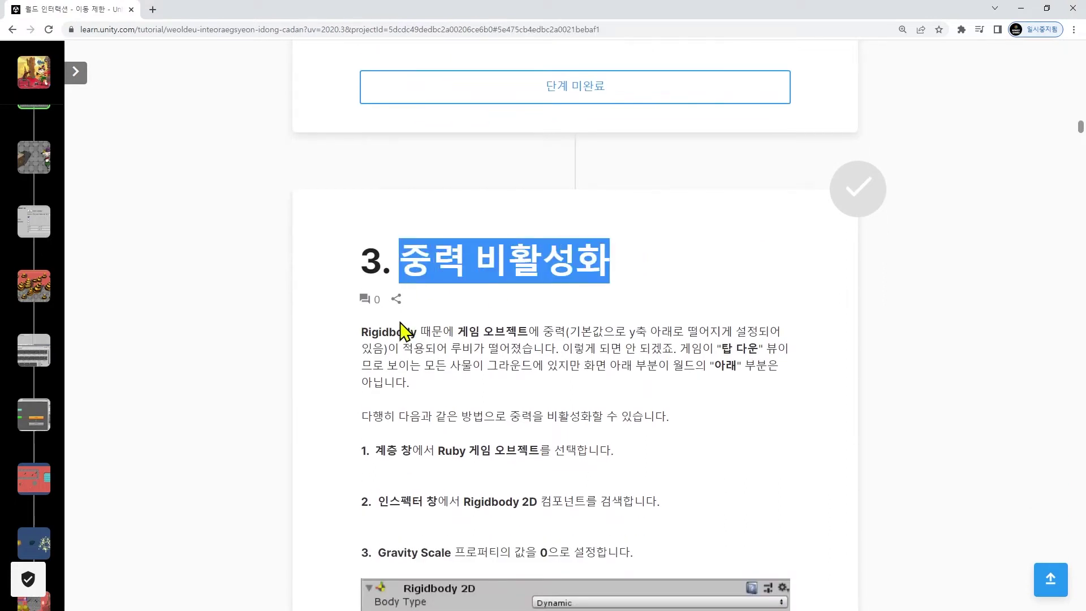
click(386, 328)
double_click(386, 329)
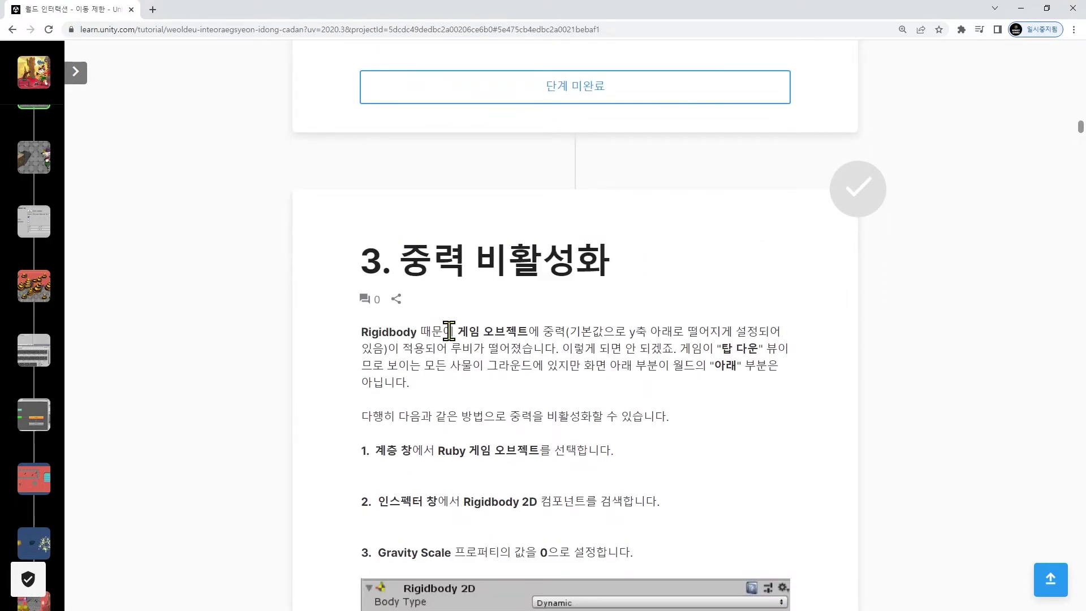
drag(452, 331, 775, 332)
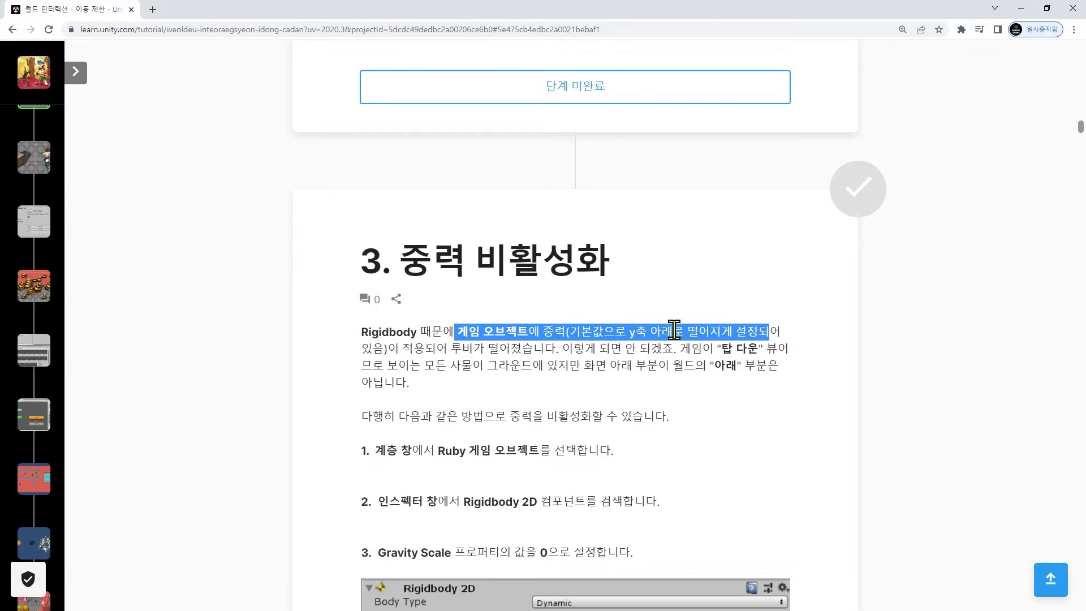
drag(362, 348, 534, 349)
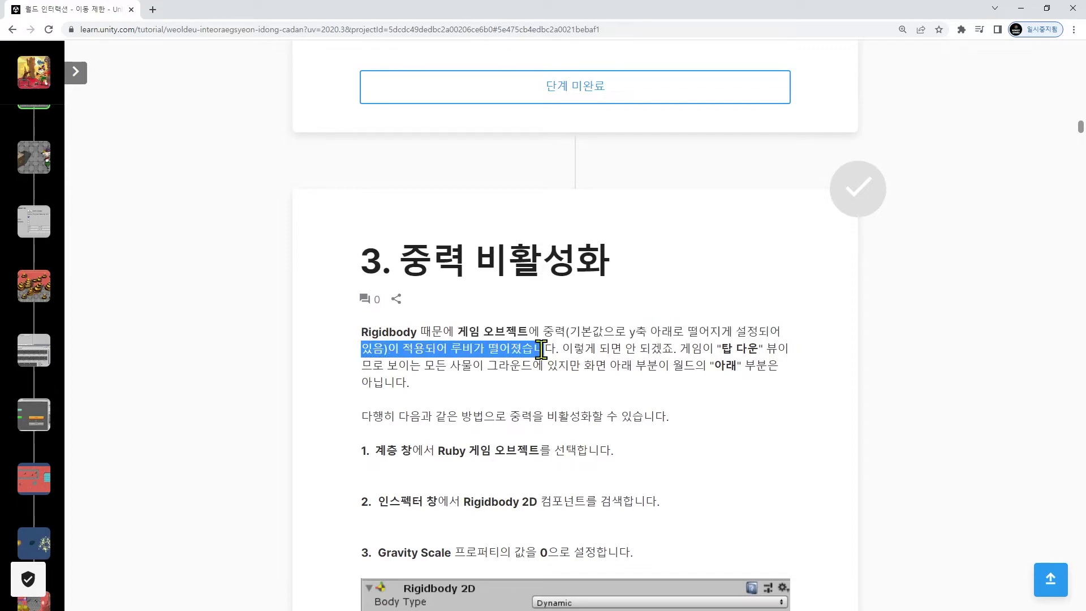
Step: Switch to Unity, run the scene to watch how gravity affects Ruby, stop it and frame Ruby in the Scene view
key(alt+Tab)
click(511, 32)
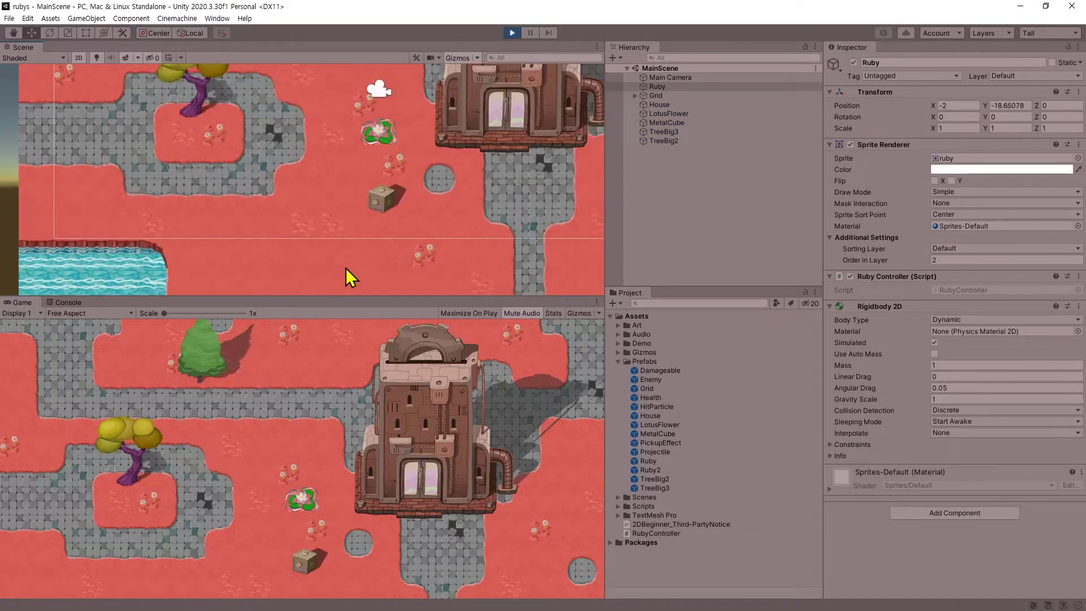
scroll(341, 236, down, 3)
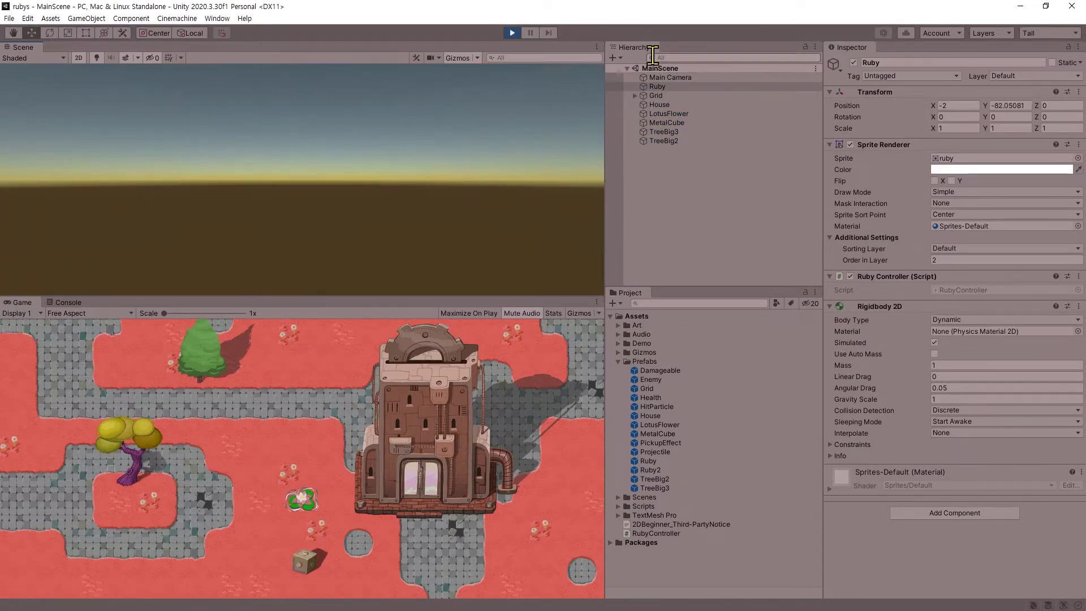
click(661, 86)
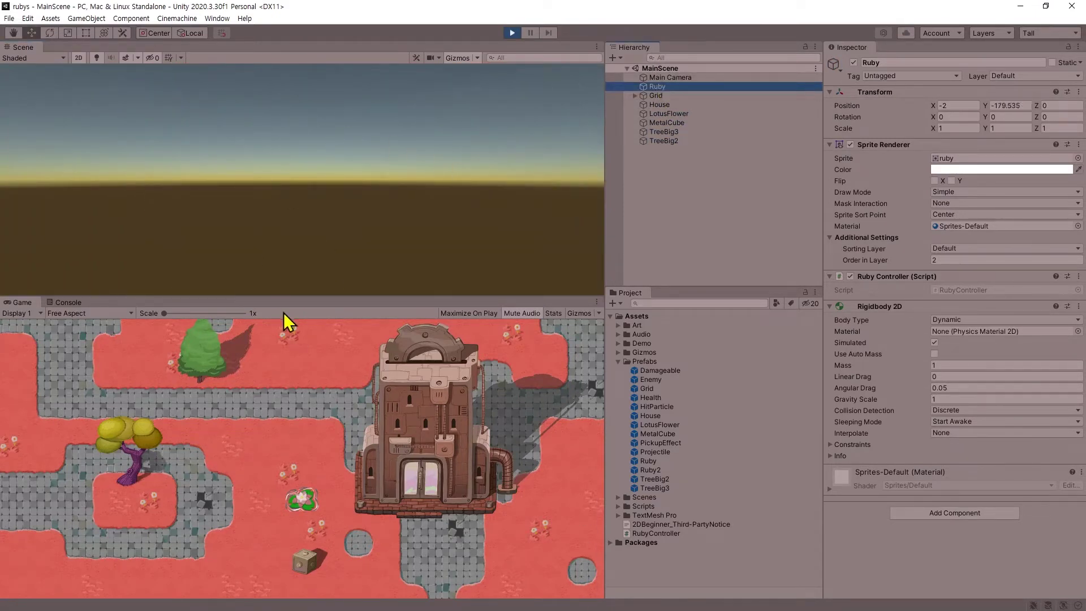
click(512, 33)
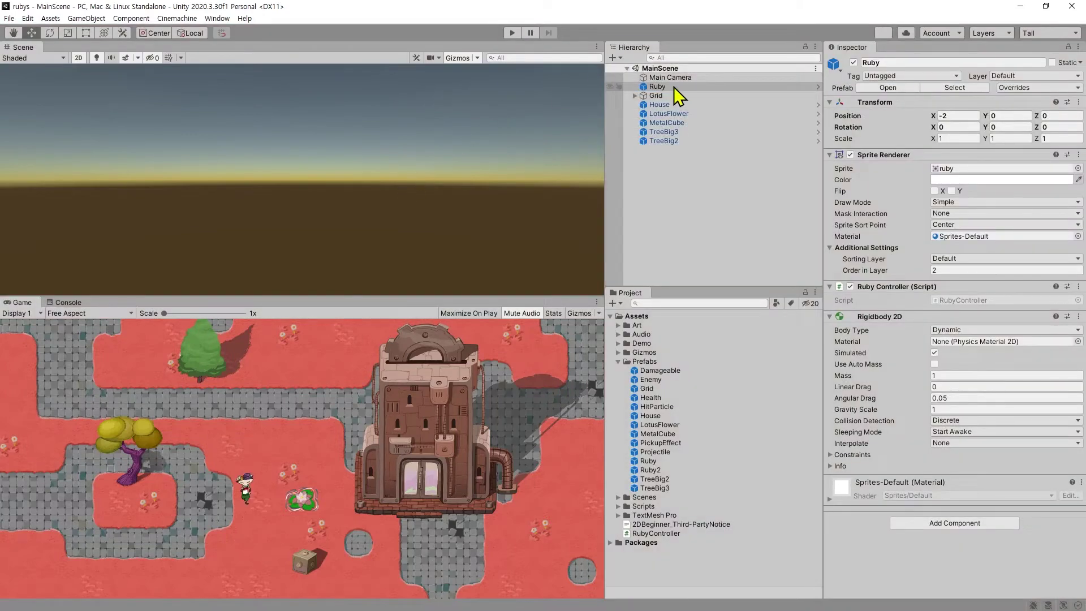
double_click(674, 87)
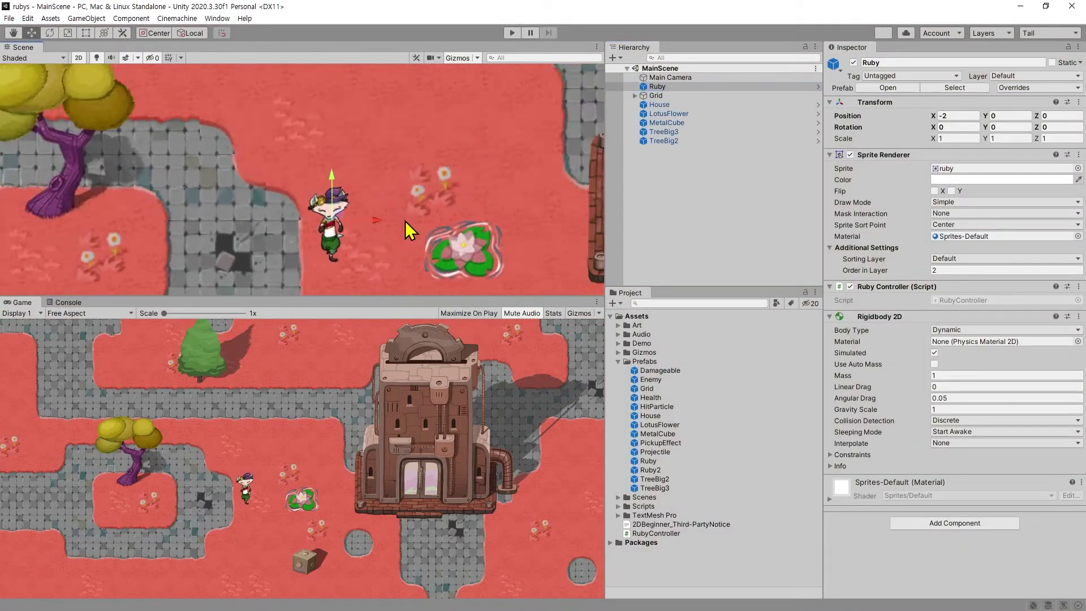
scroll(405, 220, down, 3)
mouse_move(405, 221)
middle_down()
mouse_move(392, 158)
mouse_move(388, 202)
mouse_move(405, 225)
middle_up()
Step: Switch back to the tutorial in the browser and read section 3's instruction on setting Gravity Scale to 0
key(alt+Tab)
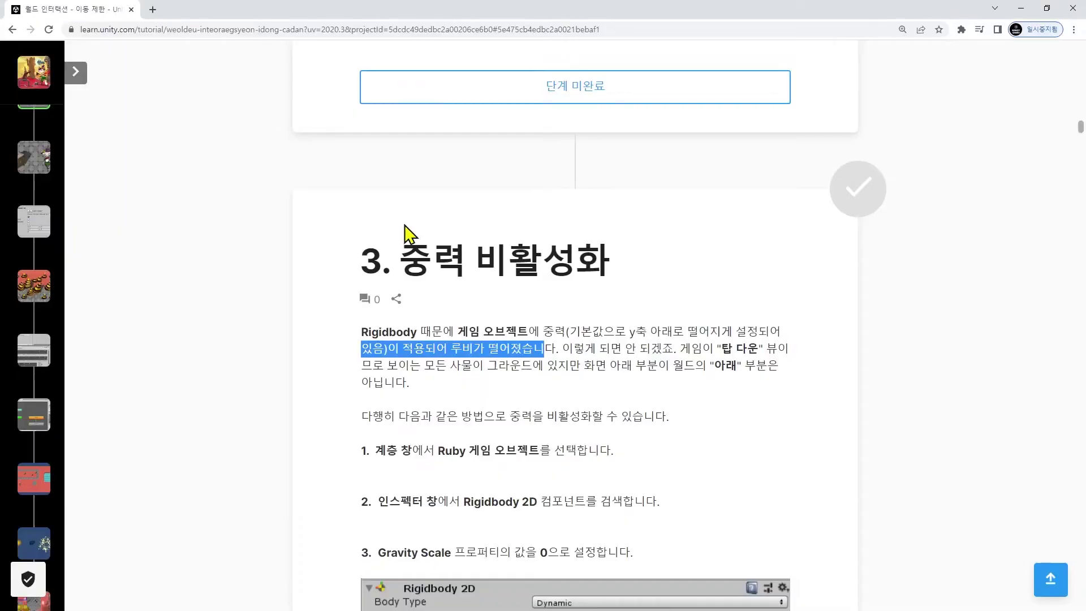
scroll(436, 240, down, 1)
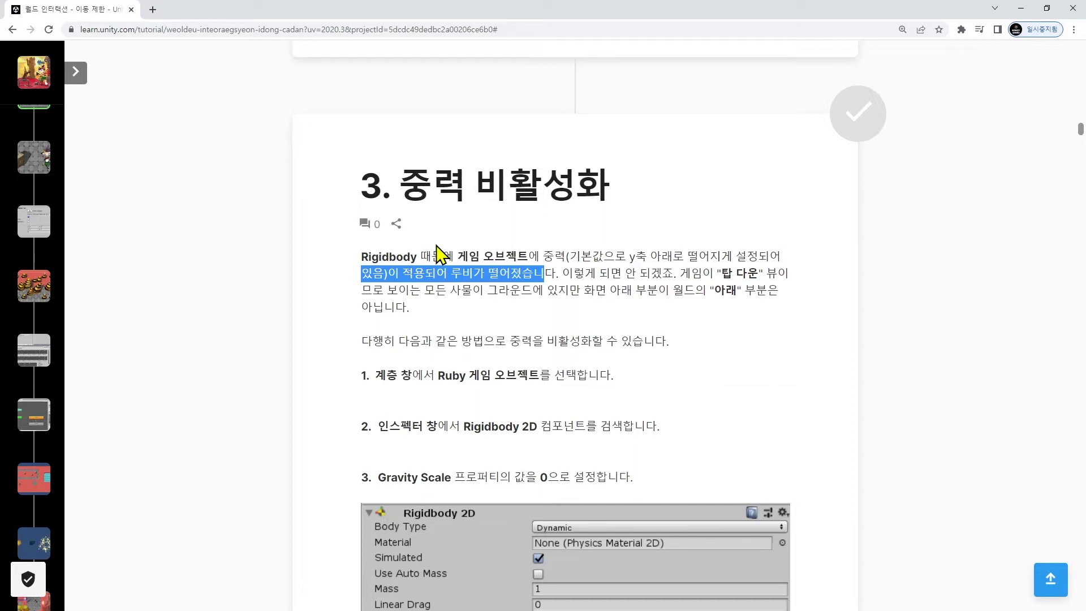
scroll(452, 260, down, 1)
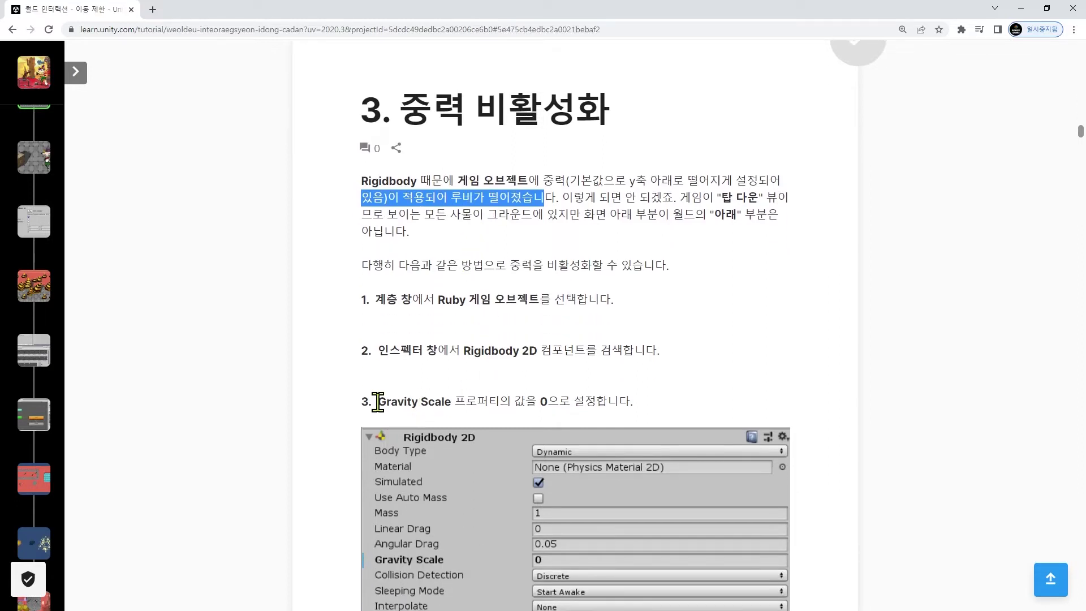
drag(377, 403, 448, 404)
drag(538, 400, 555, 400)
scroll(556, 402, down, 1)
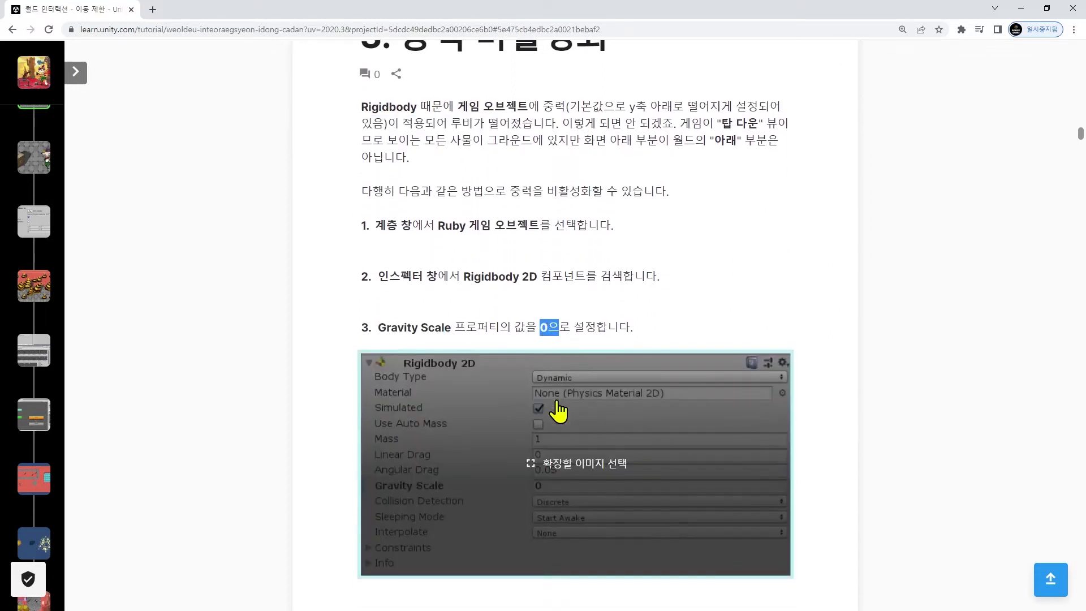
Step: Switch to Unity and set the Gravity Scale of the scene's Ruby instance to 0 in its Rigidbody 2D
key(alt+Tab)
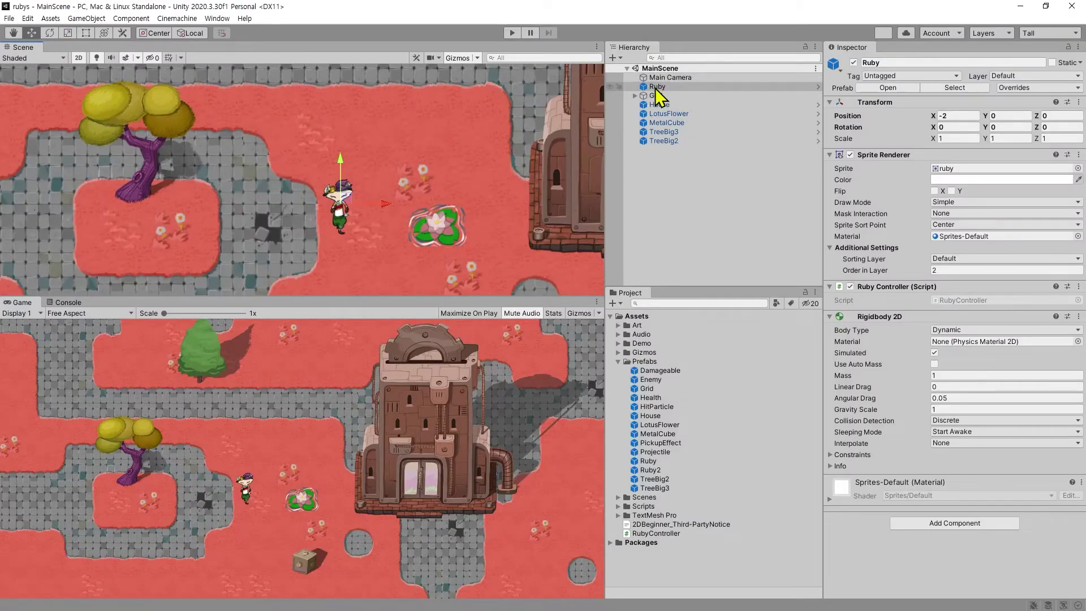
click(655, 87)
click(961, 409)
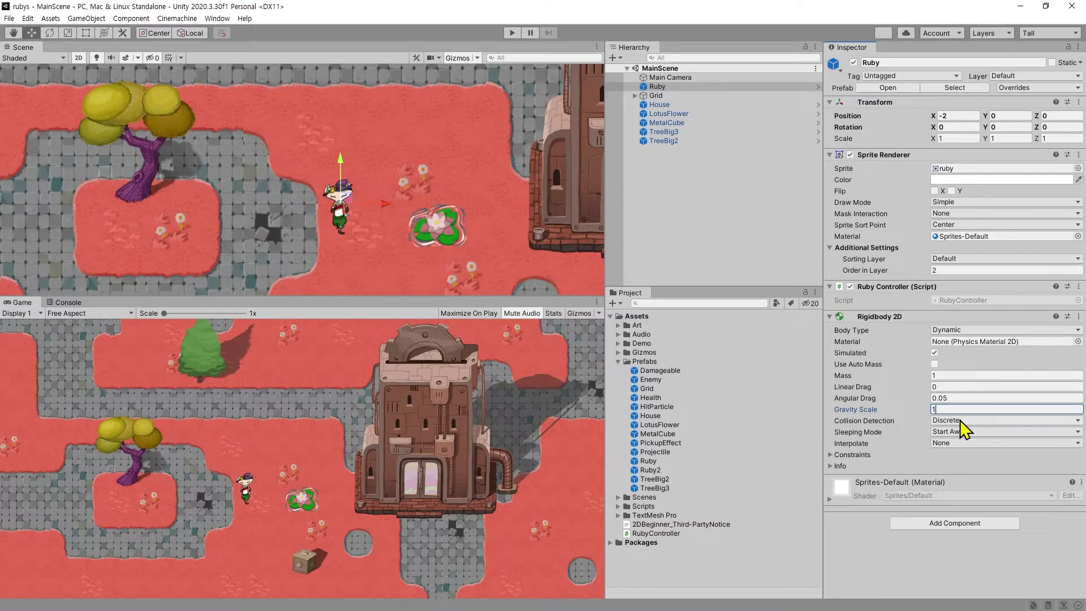
text(0)
Step: Return to the tutorial in the browser, read section 3's closing sentence and mark that section as complete
key(alt+Tab)
scroll(783, 417, down, 4)
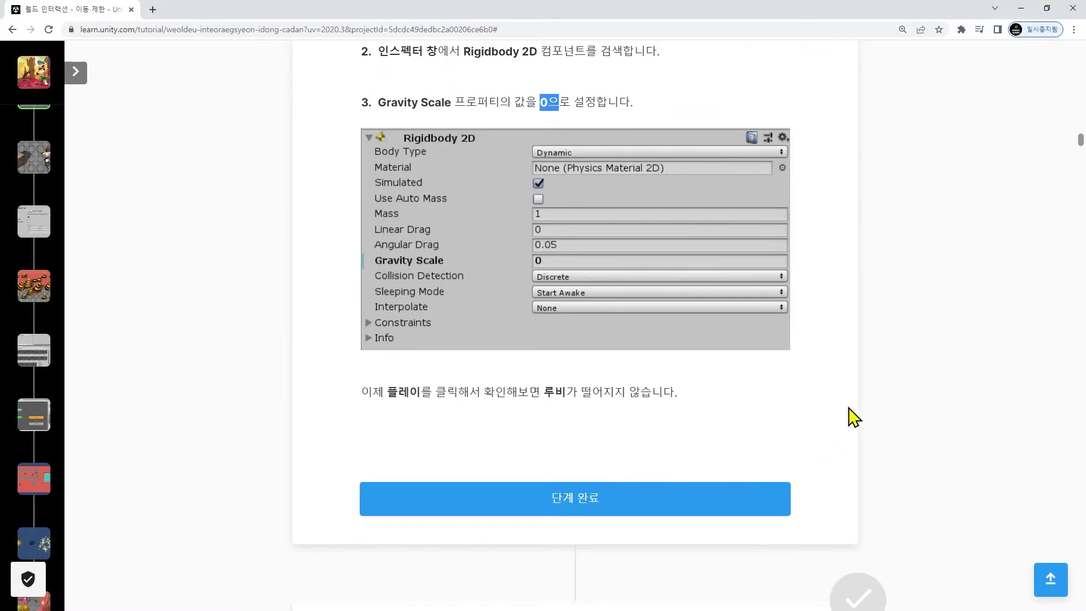
drag(437, 390, 739, 395)
click(619, 517)
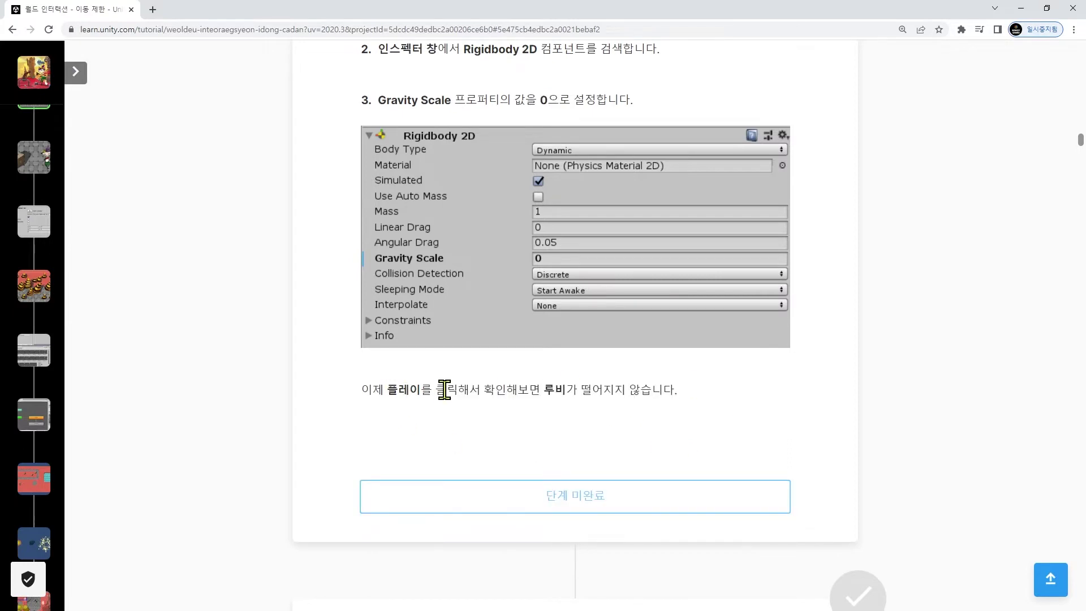
Step: Read section 4's heading and first paragraph on disabling gravity for the Ruby prefab, highlighting the key phrases
scroll(447, 413, down, 5)
drag(402, 368, 638, 423)
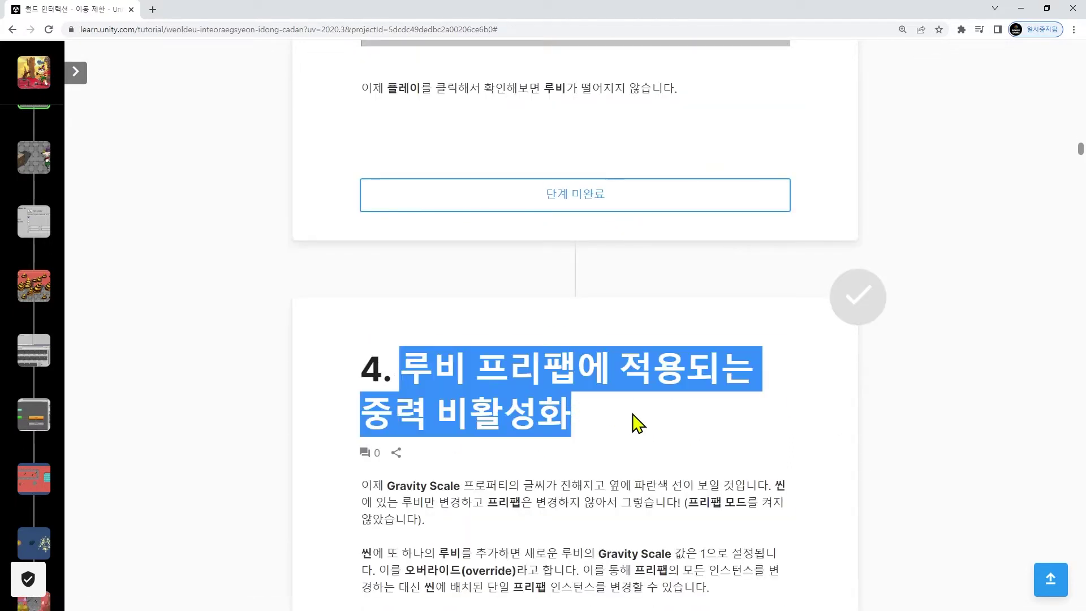
click(638, 423)
drag(563, 412, 347, 371)
scroll(347, 371, down, 3)
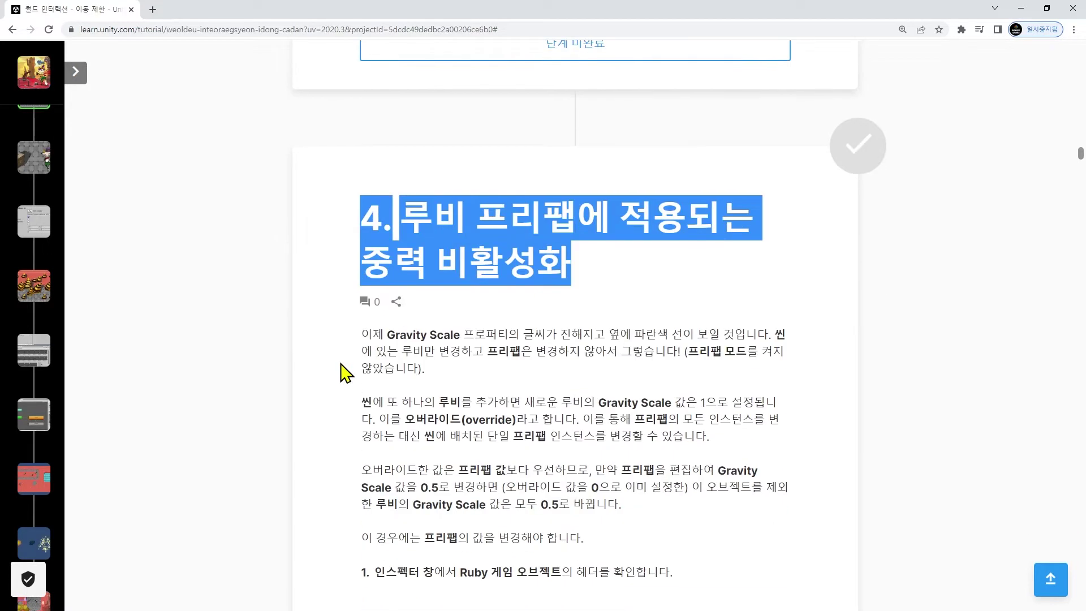
click(382, 334)
drag(382, 334, 553, 335)
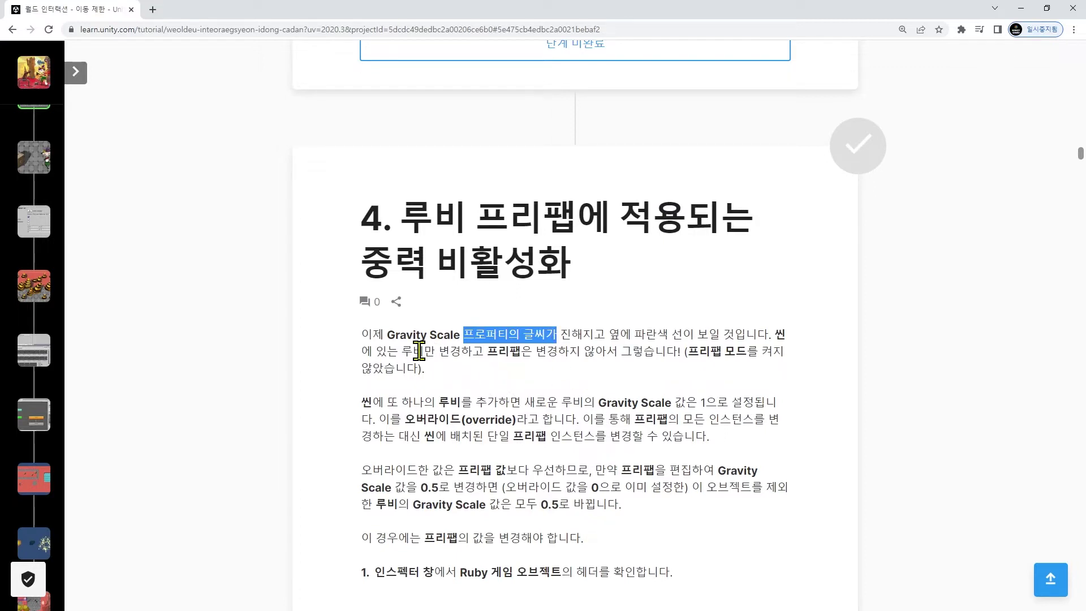
drag(404, 351, 623, 357)
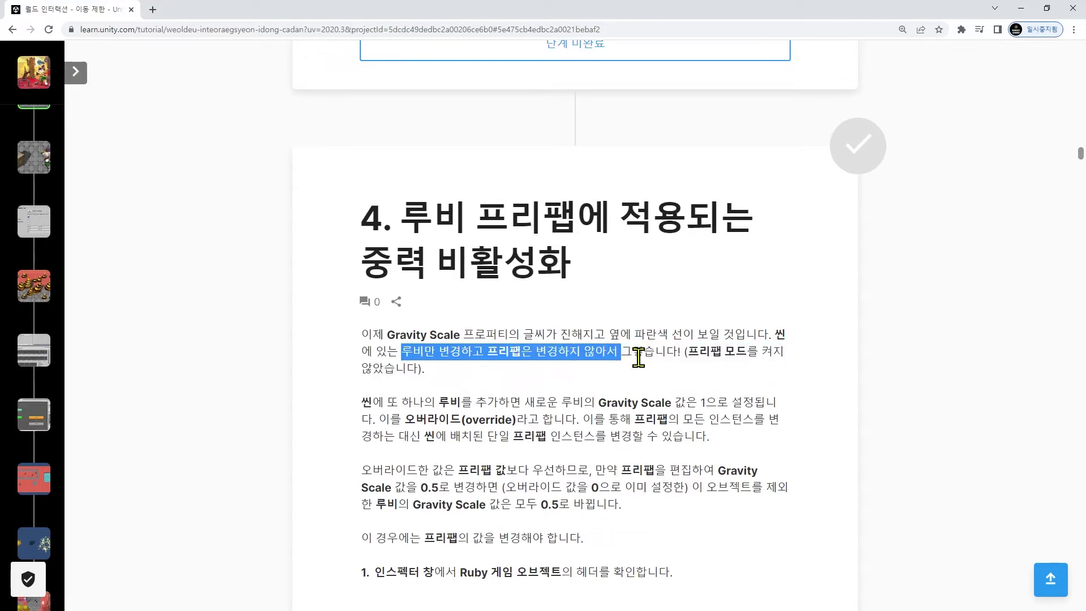
Step: Glance at Unity, return to the tutorial and read section 4's second instruction on the prefab overrides
key(alt+Tab)
key(alt+Tab)
scroll(639, 356, down, 6)
drag(362, 244, 582, 339)
Step: Switch to Unity, apply all of the Ruby instance's overrides to its prefab and save the scene
key(alt+Tab)
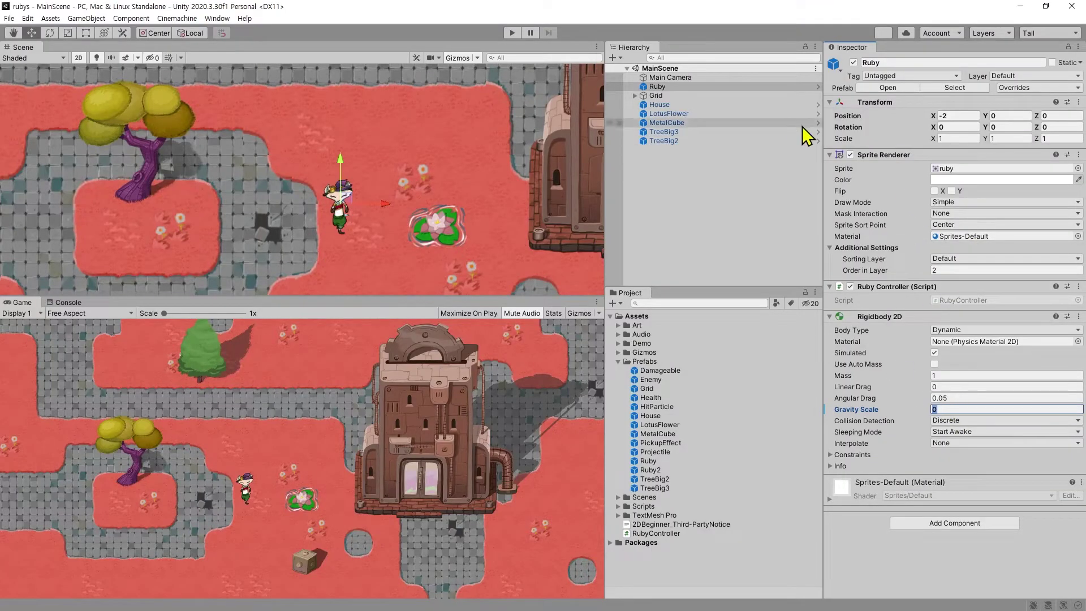
double_click(946, 411)
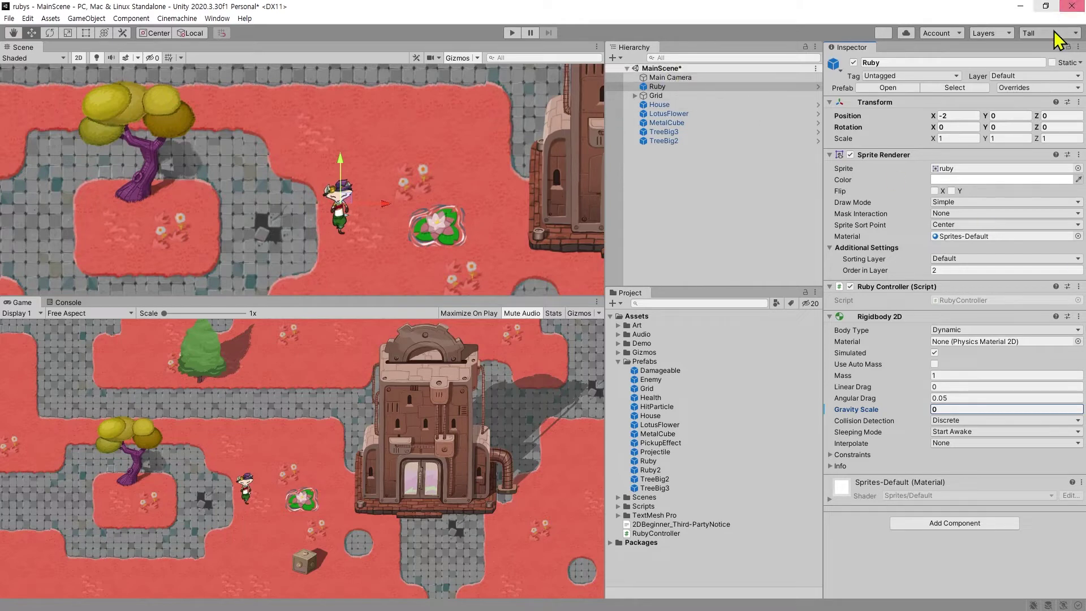
click(1042, 88)
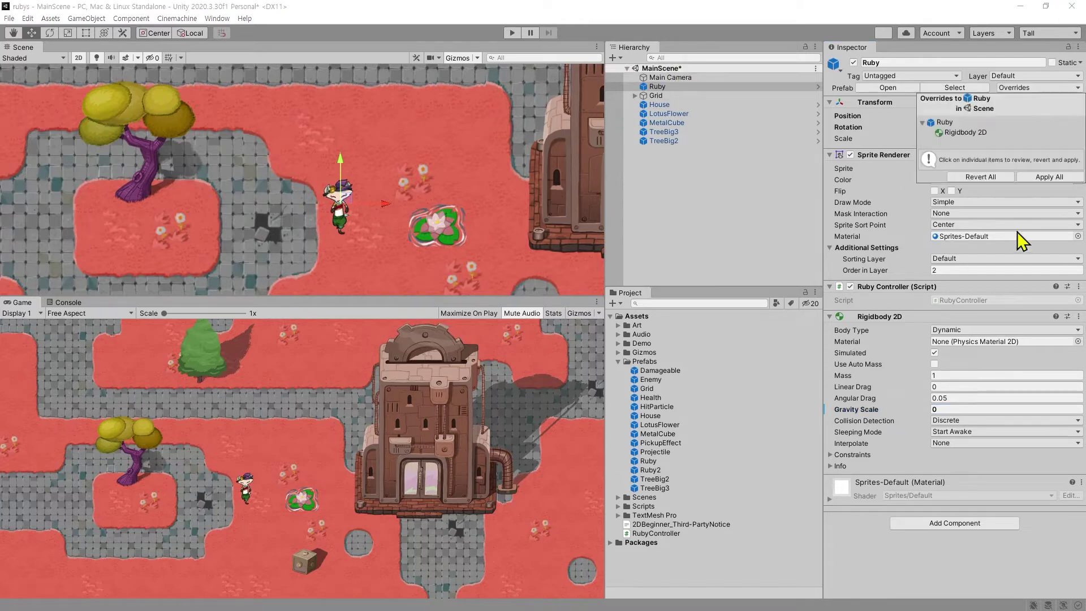
click(1067, 178)
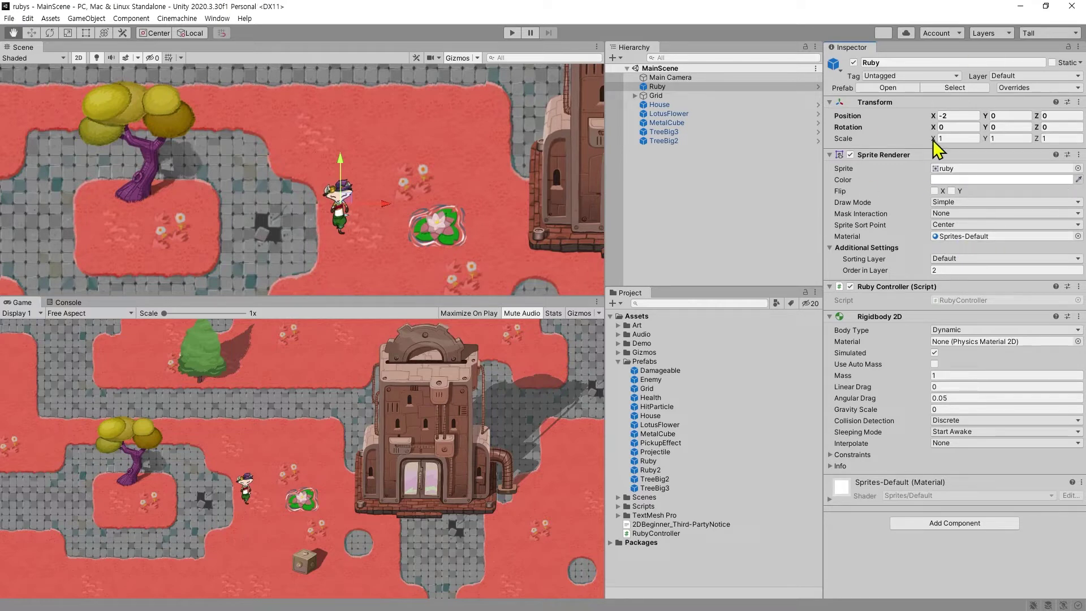
click(1041, 88)
click(1046, 148)
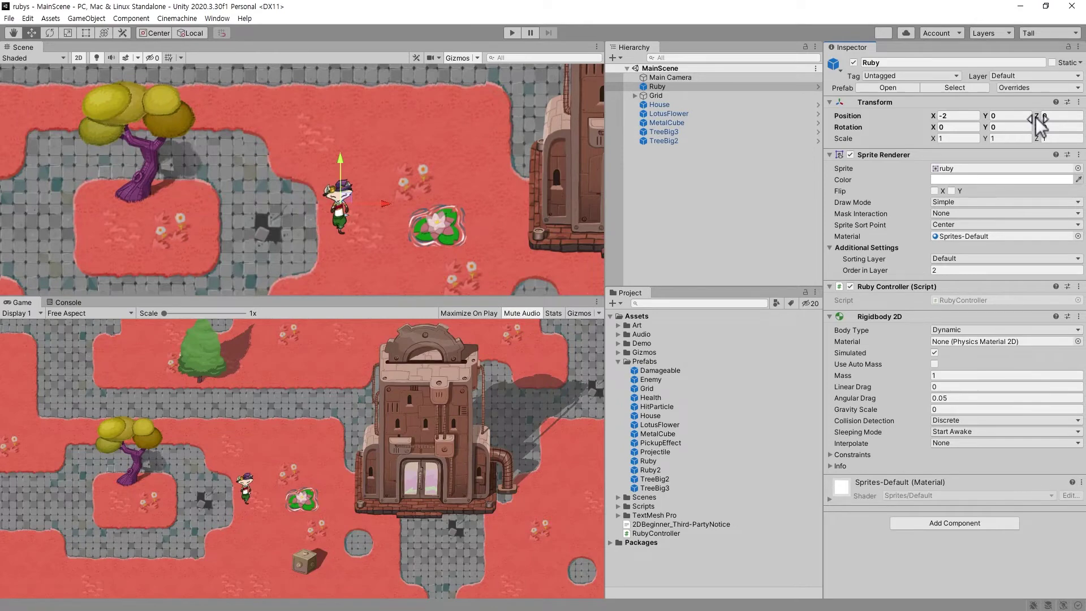
Step: Return to the tutorial in the browser, go over the end of section 4 and mark that section as complete
key(alt+Tab)
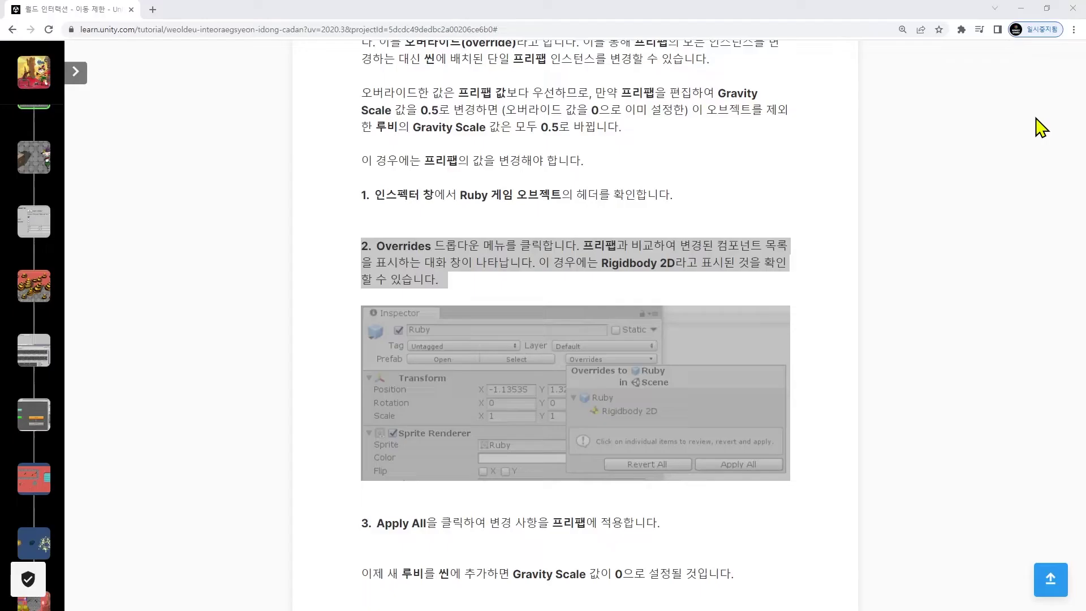
click(989, 184)
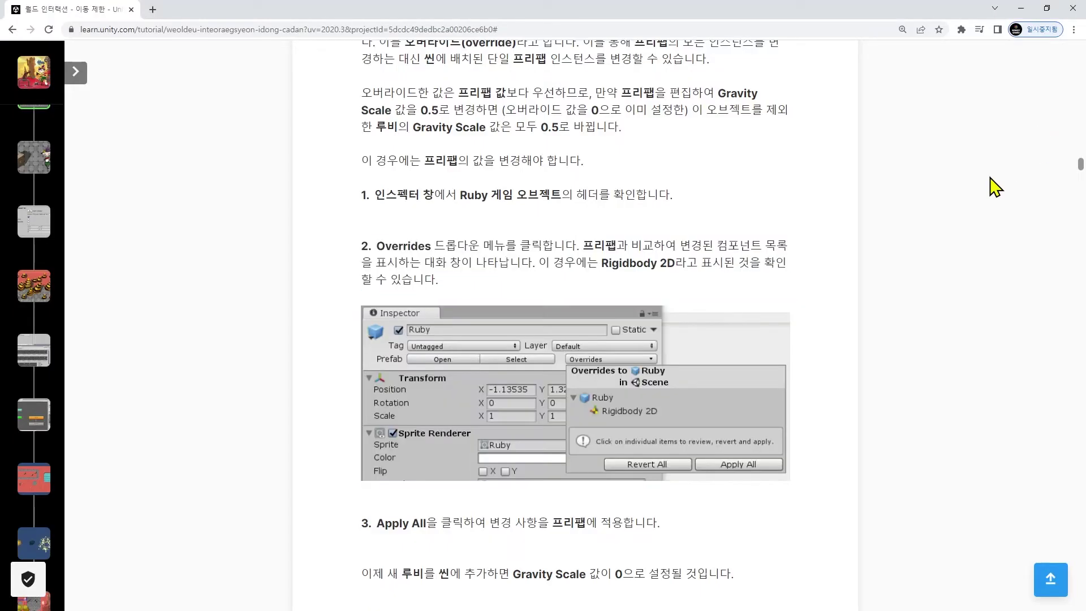
scroll(849, 283, down, 4)
drag(764, 364, 714, 339)
click(666, 290)
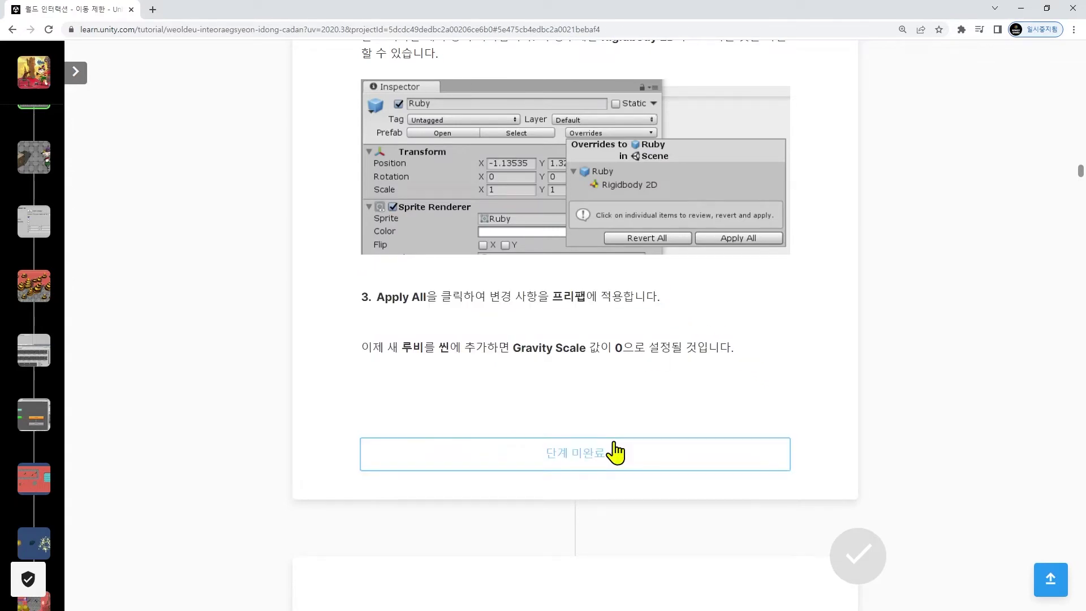
Step: Read section 5's heading and first paragraph on why solid parts of game objects need colliders, highlighting the text
scroll(589, 436, down, 5)
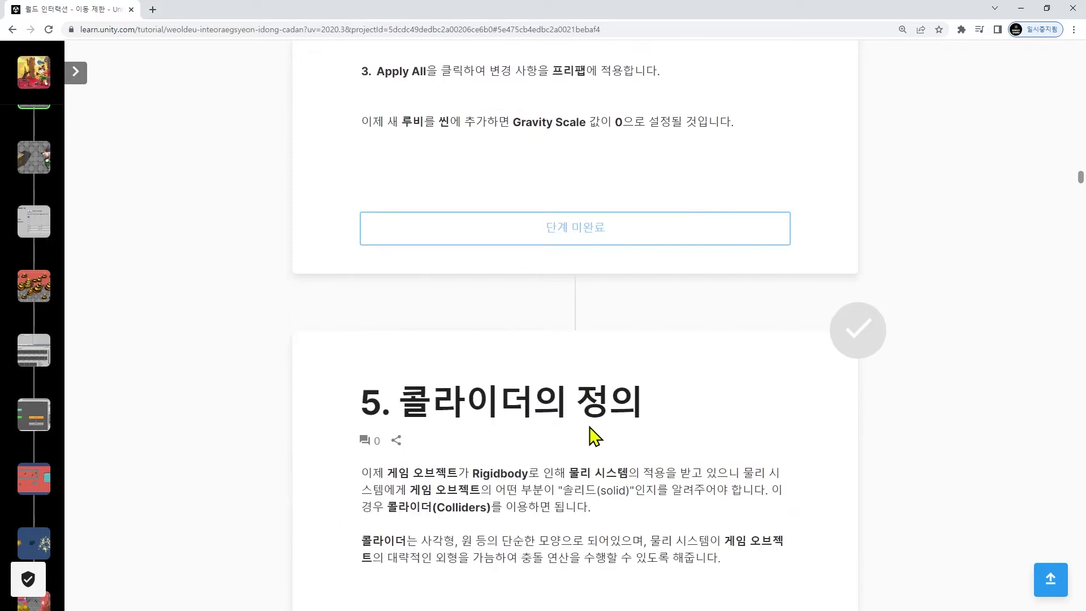
drag(403, 251, 636, 249)
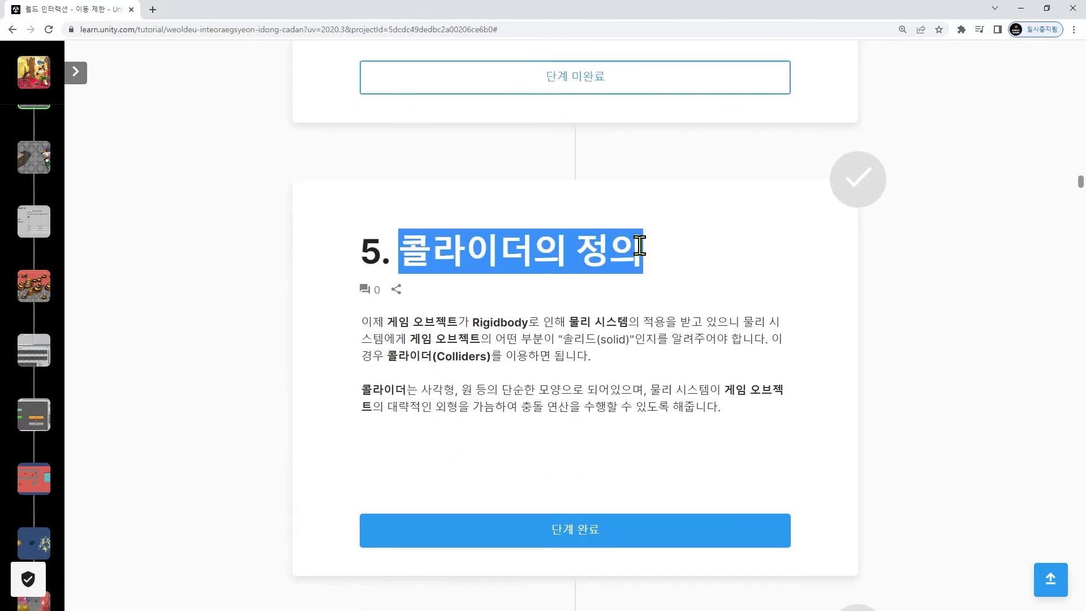
click(625, 251)
drag(368, 326, 514, 322)
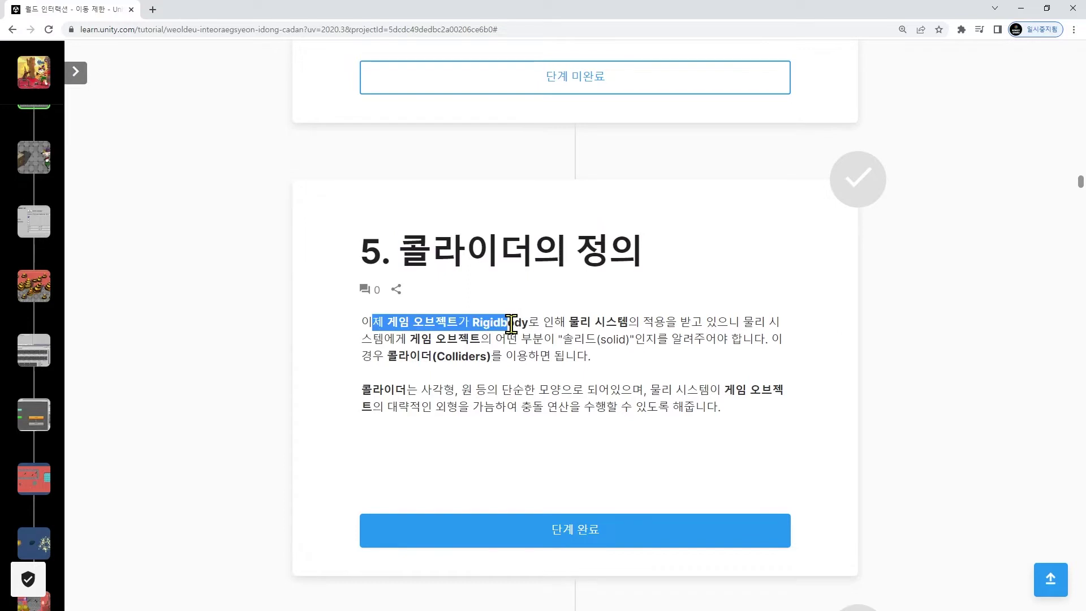
double_click(512, 322)
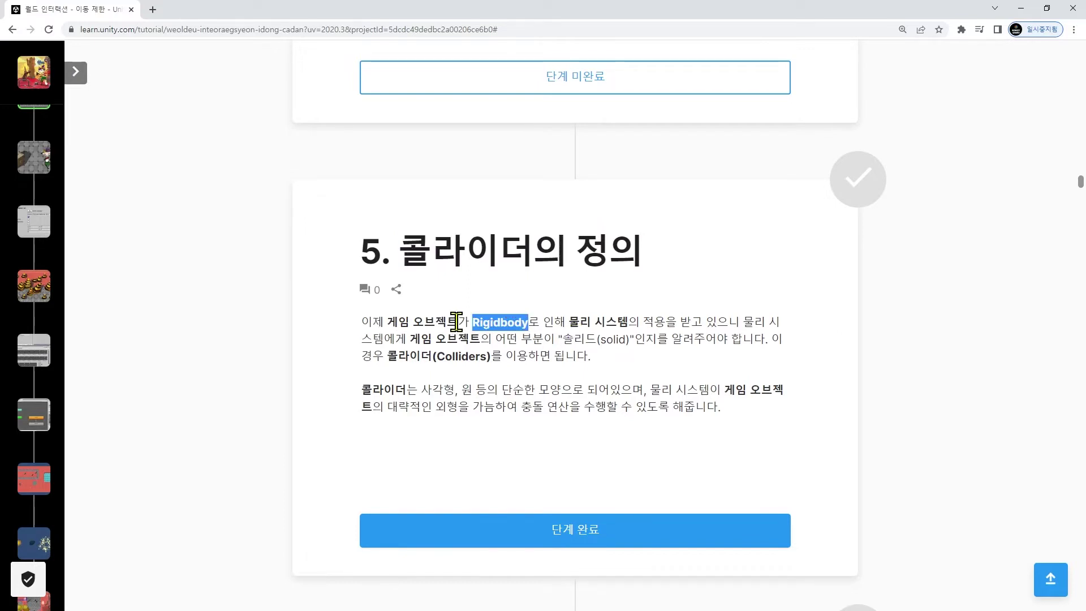
drag(571, 321, 783, 329)
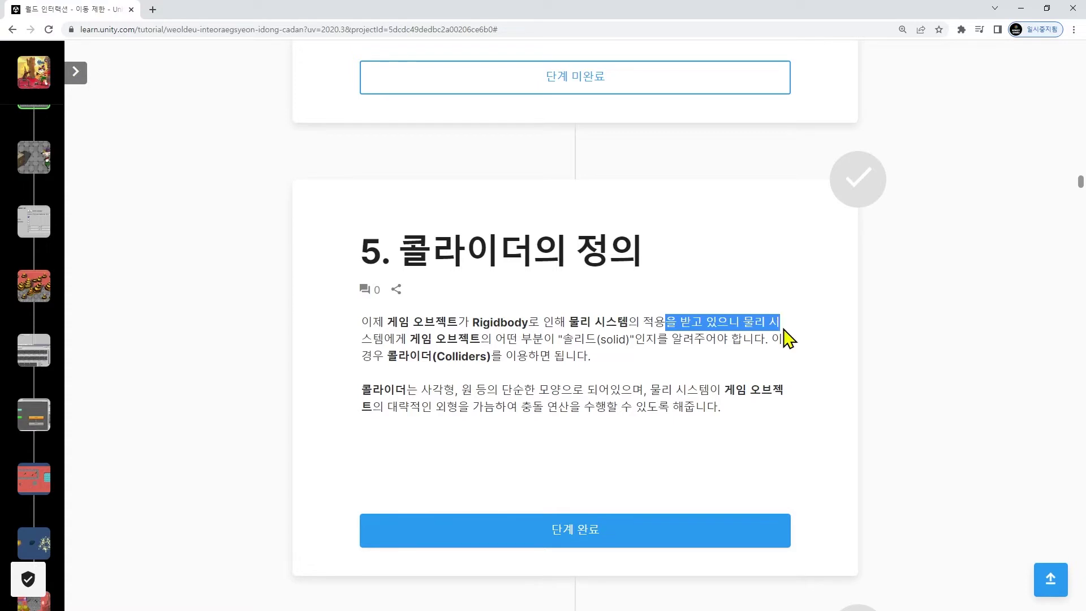
drag(408, 338, 344, 320)
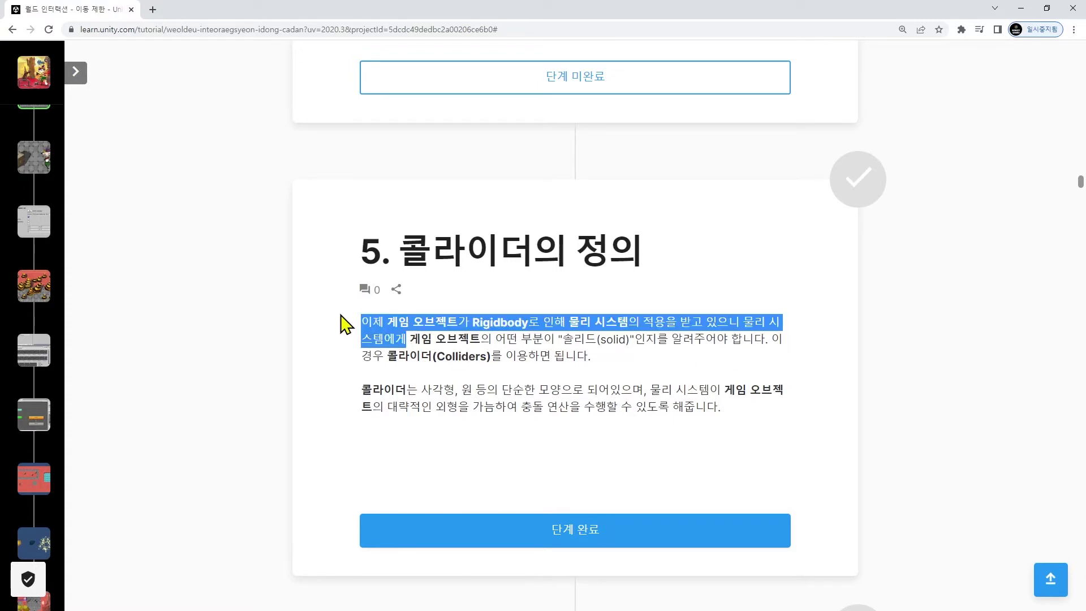
drag(409, 338, 792, 348)
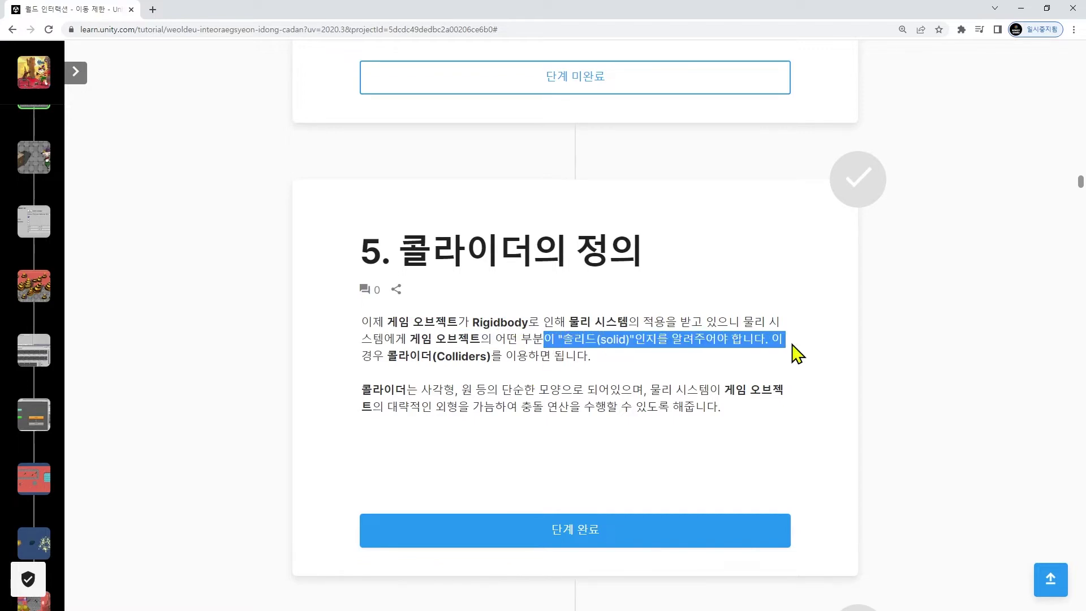
triple_click(495, 322)
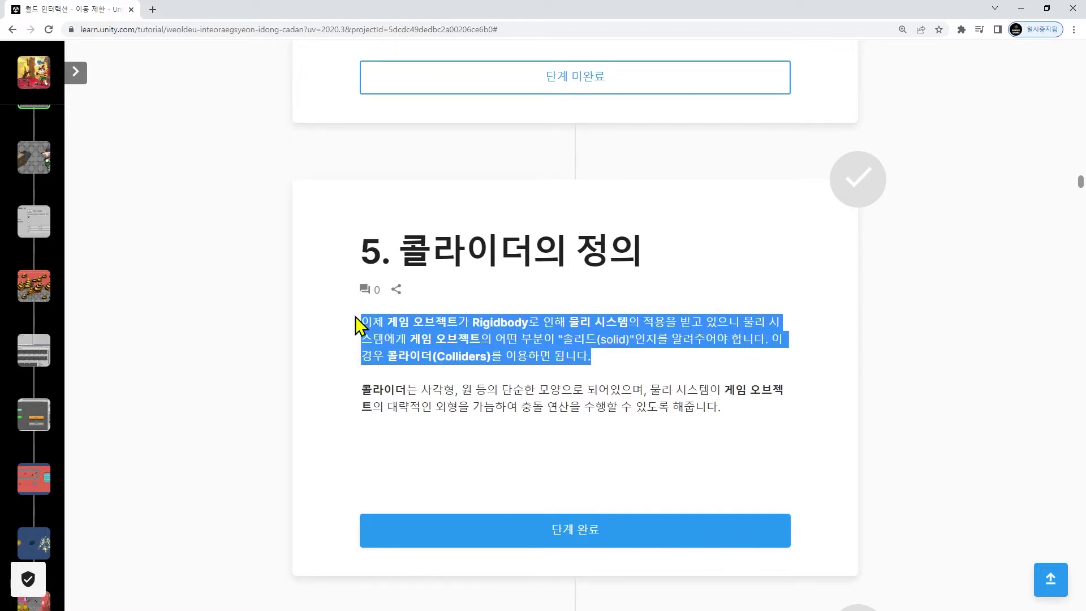
drag(383, 321, 622, 359)
Step: Read section 5's second paragraph on the simple shapes of colliders and mark the section as complete
drag(441, 397, 522, 406)
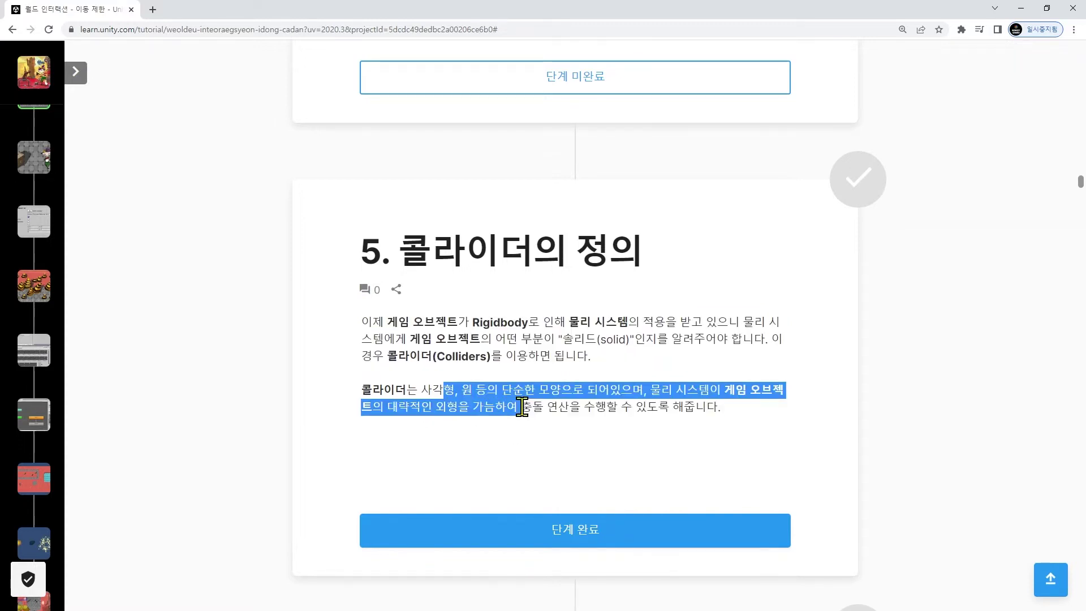
drag(588, 409, 788, 419)
click(682, 537)
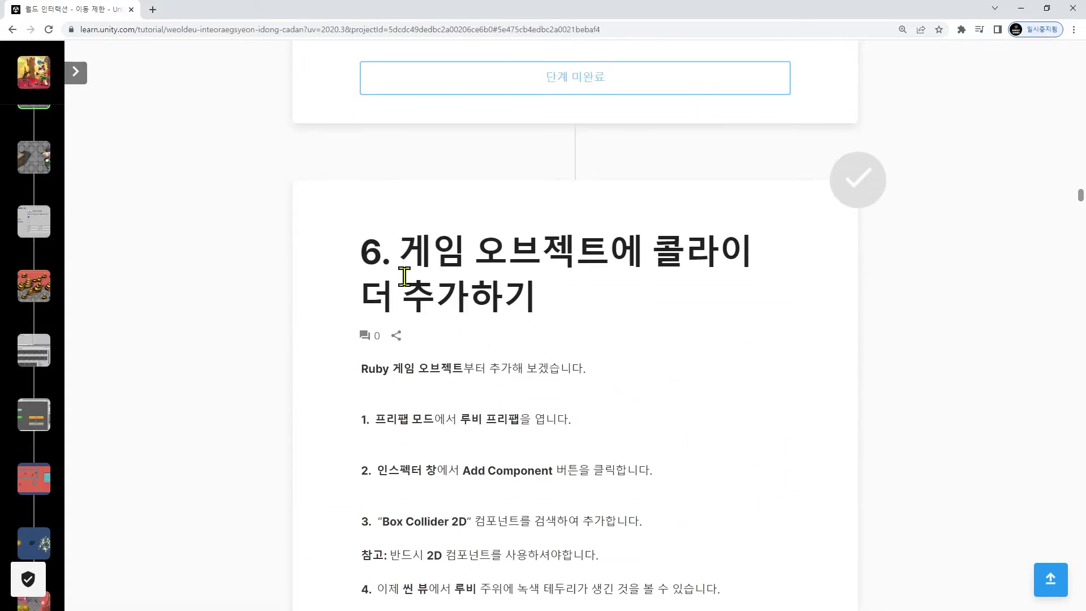
Step: Read section 6's heading and steps 1 to 3 on adding a Box Collider 2D to the Ruby prefab, highlighting key terms
drag(401, 266, 534, 286)
click(542, 288)
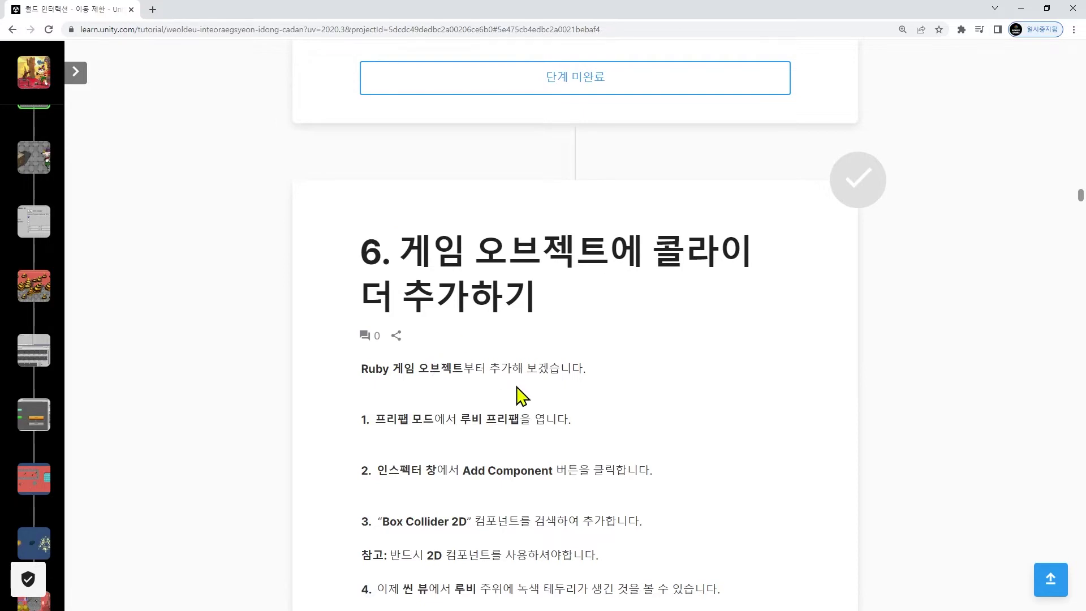
scroll(517, 396, down, 1)
drag(445, 340, 546, 341)
scroll(540, 350, down, 2)
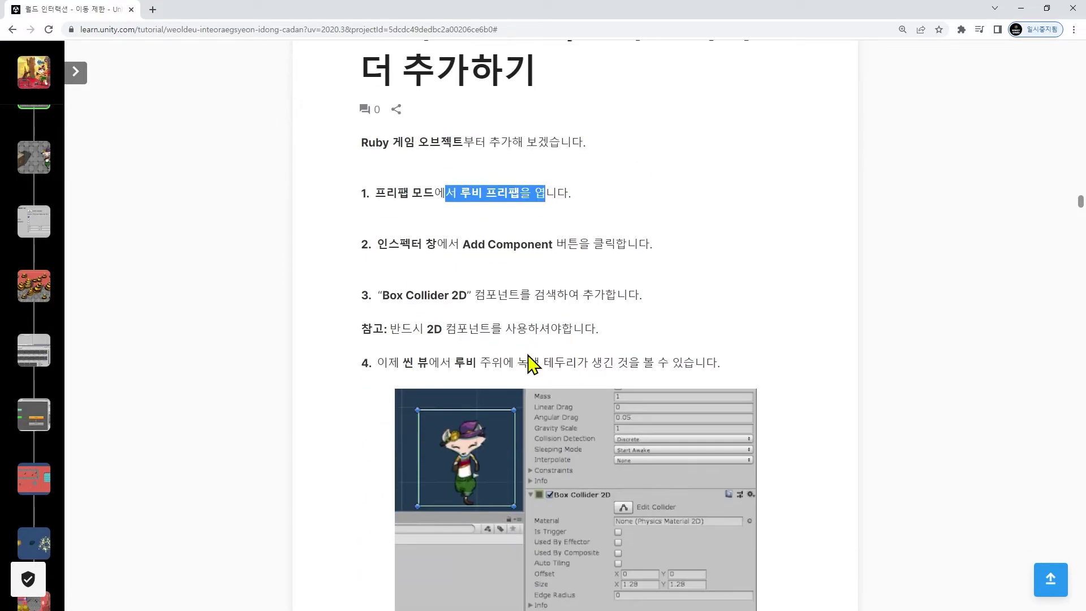
drag(425, 255, 463, 244)
double_click(463, 244)
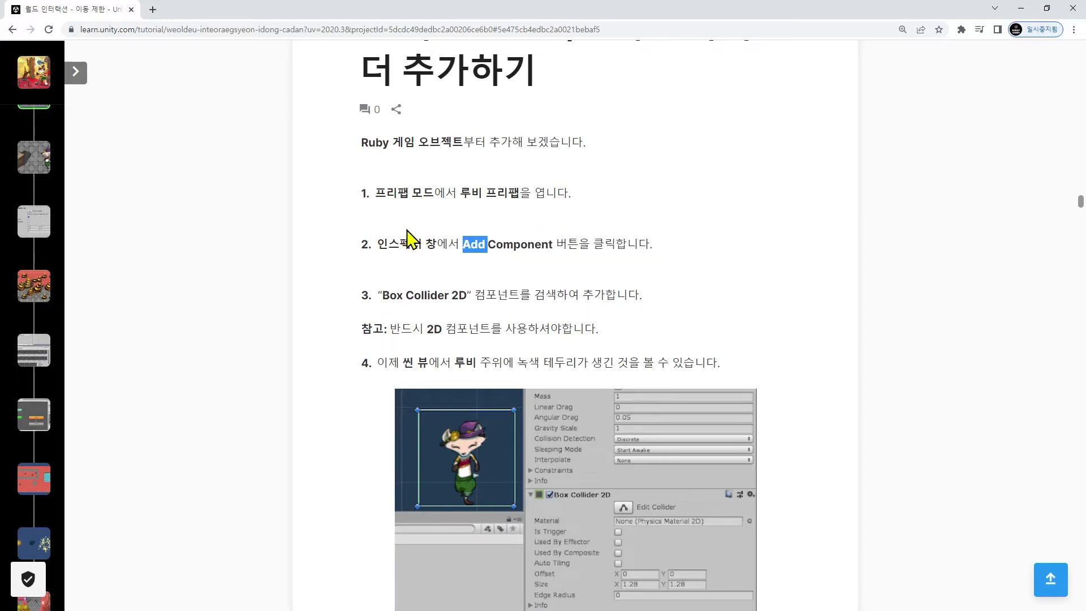
double_click(367, 141)
double_click(500, 192)
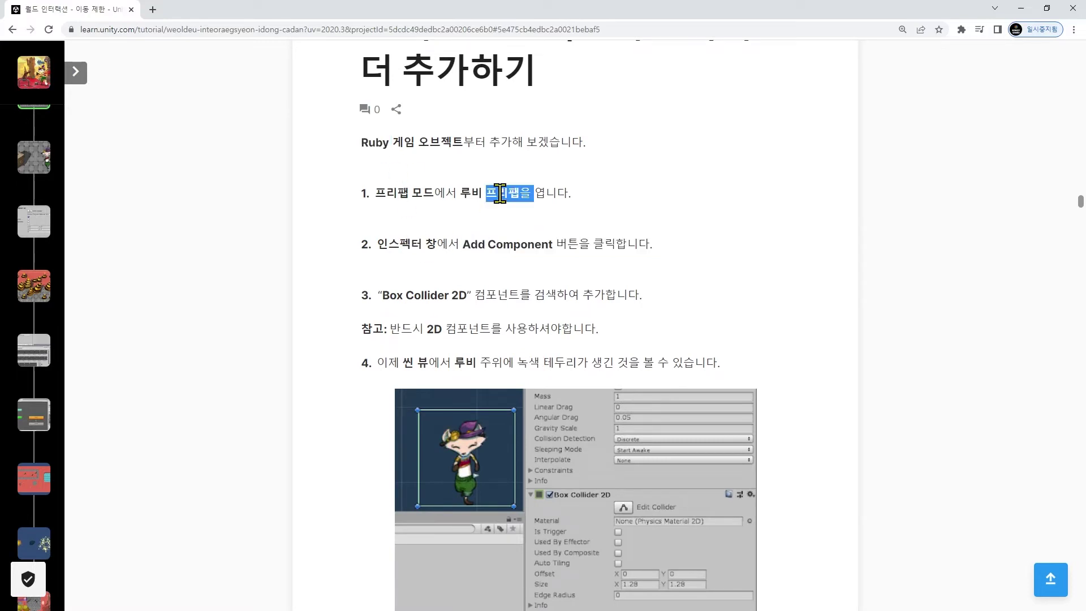
double_click(505, 244)
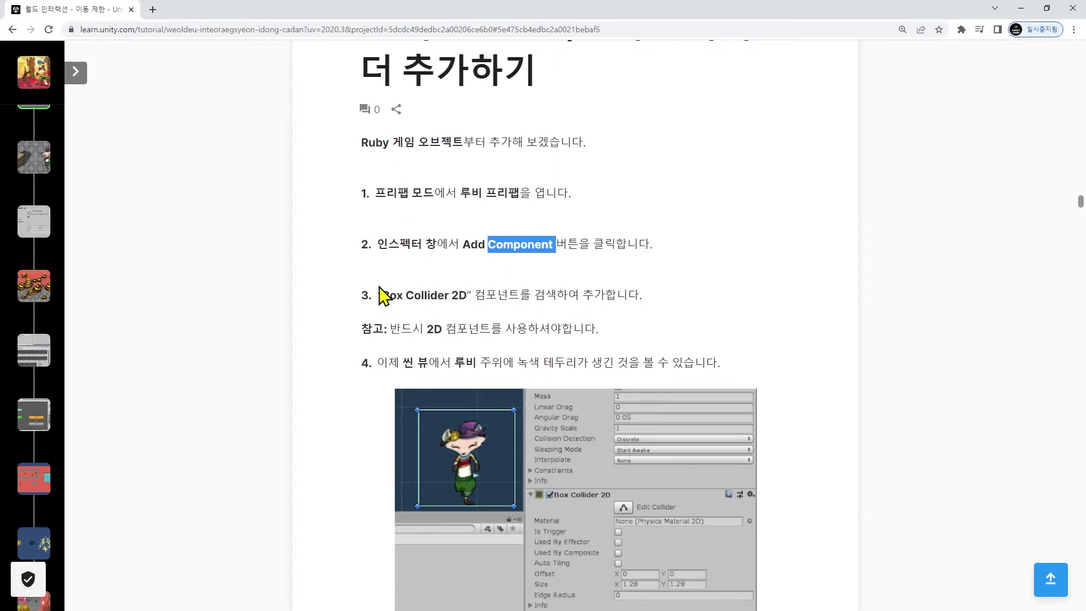
click(380, 295)
drag(381, 295, 467, 295)
scroll(467, 295, down, 1)
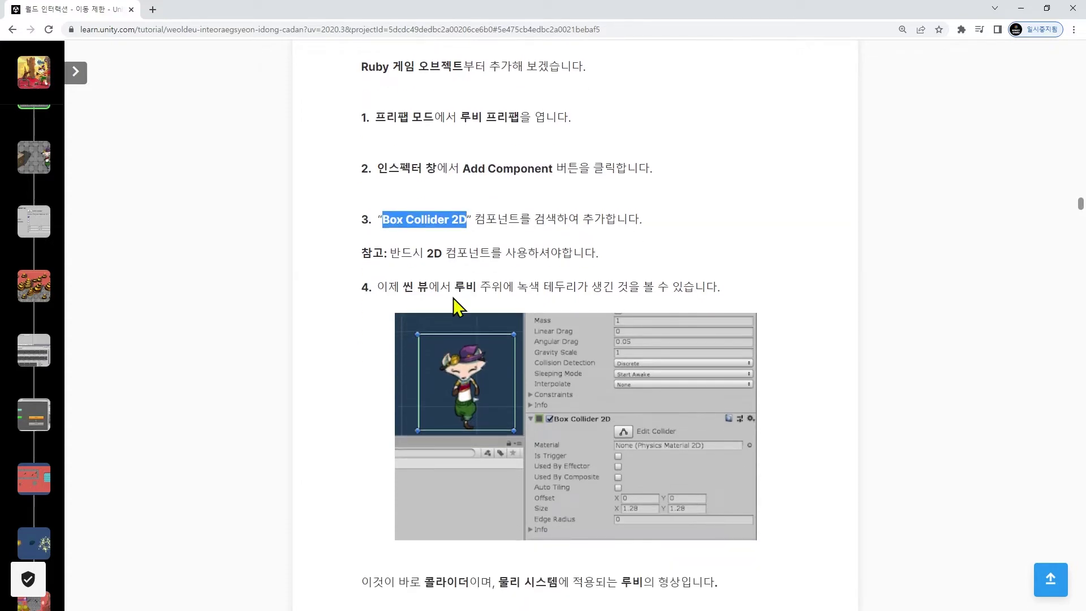
Step: Read section 6's steps 4 and 5 on Ruby's collider outline and saving the prefab, comparing the text with its illustration
scroll(403, 366, down, 2)
scroll(403, 365, down, 4)
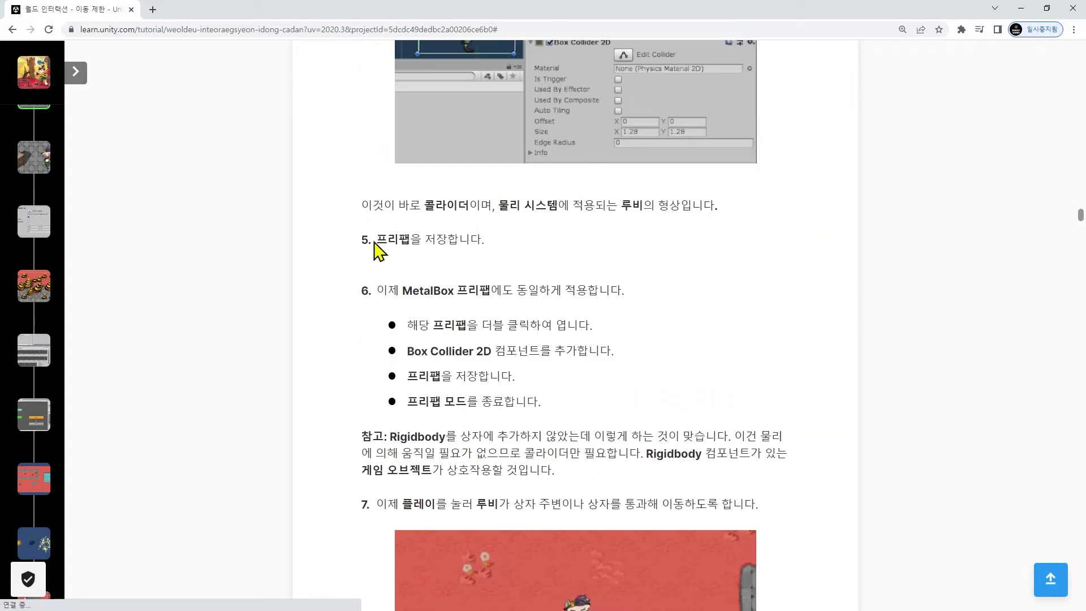
drag(372, 206, 358, 230)
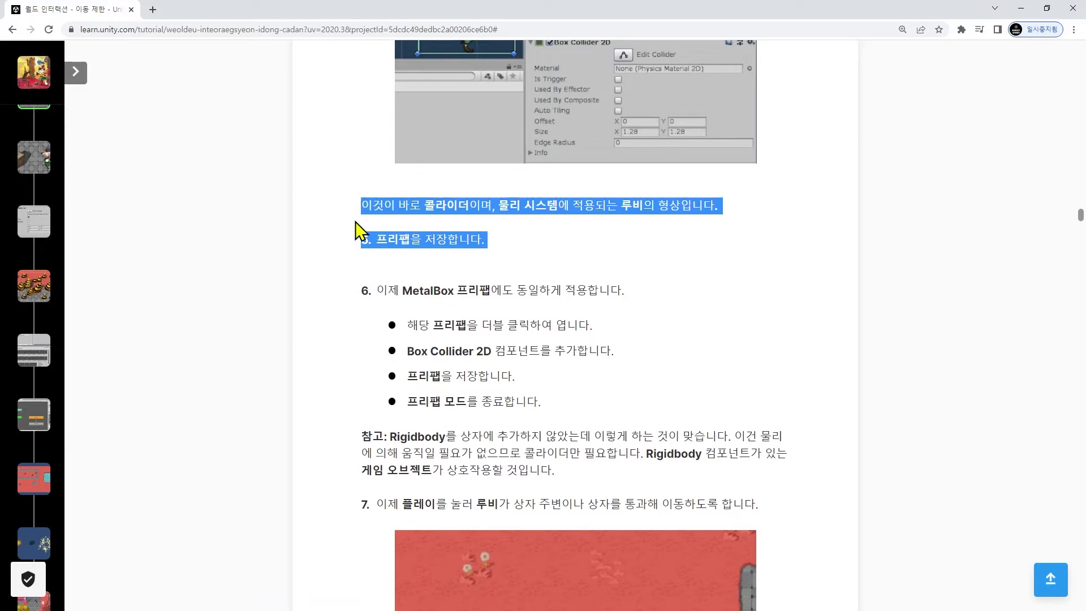
scroll(358, 238, up, 4)
scroll(362, 237, down, 3)
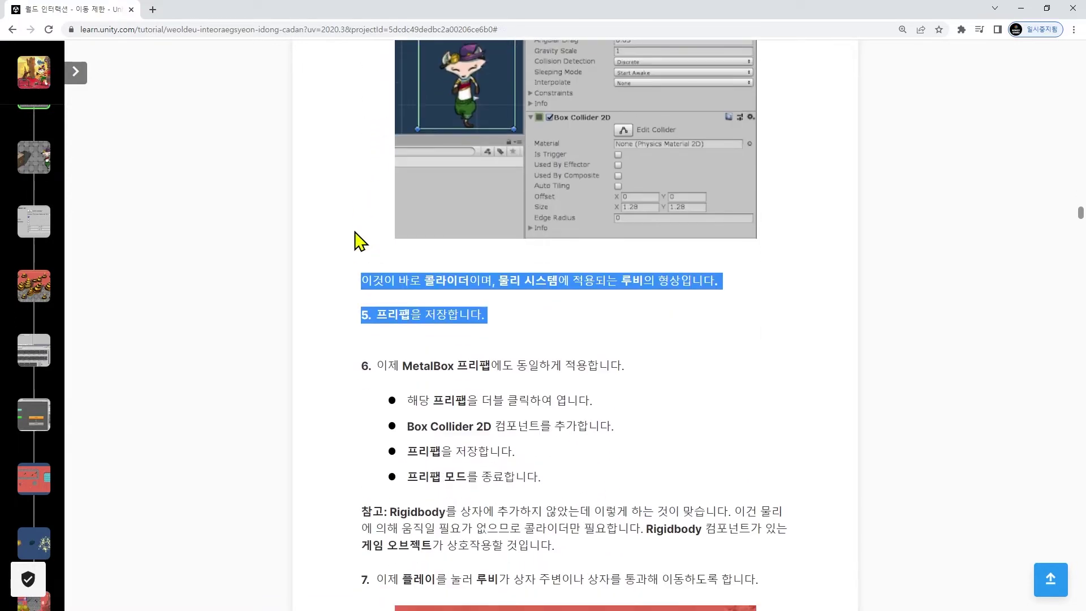
scroll(357, 240, up, 3)
drag(528, 135, 572, 138)
click(572, 139)
scroll(413, 287, down, 4)
Step: Read section 6's MetalBox collider instructions, Rigidbody note and play test, and view the enlarged collision animation
double_click(413, 289)
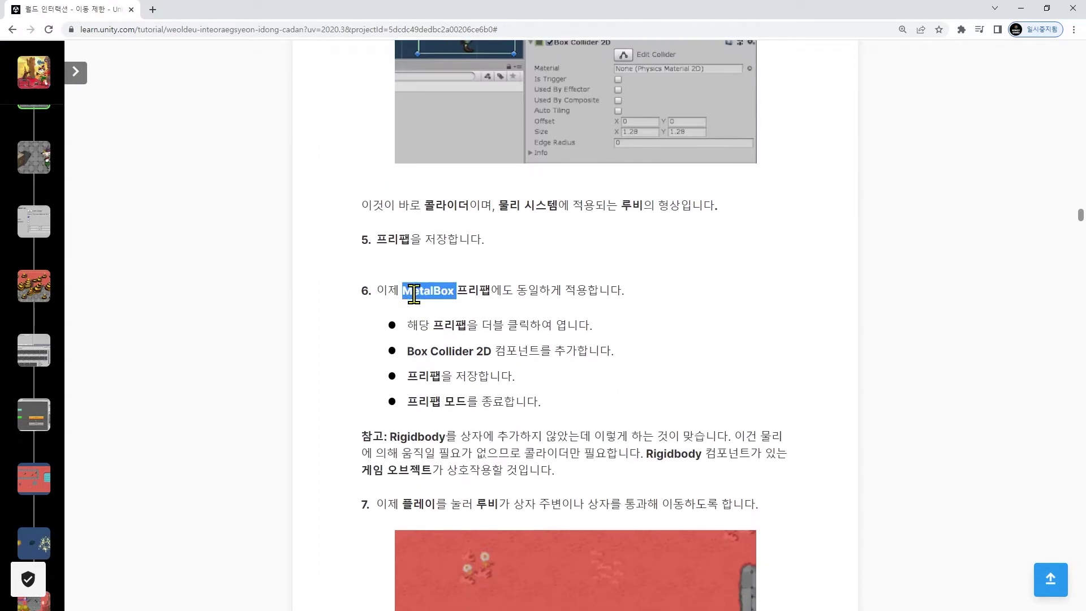
scroll(368, 300, down, 3)
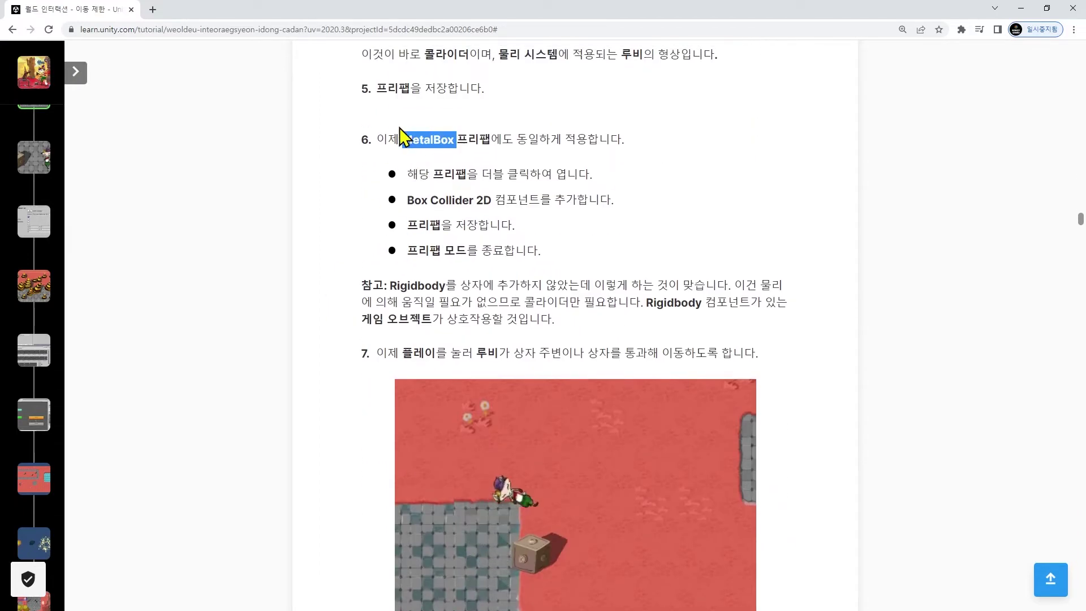
drag(373, 284, 598, 352)
scroll(272, 296, down, 4)
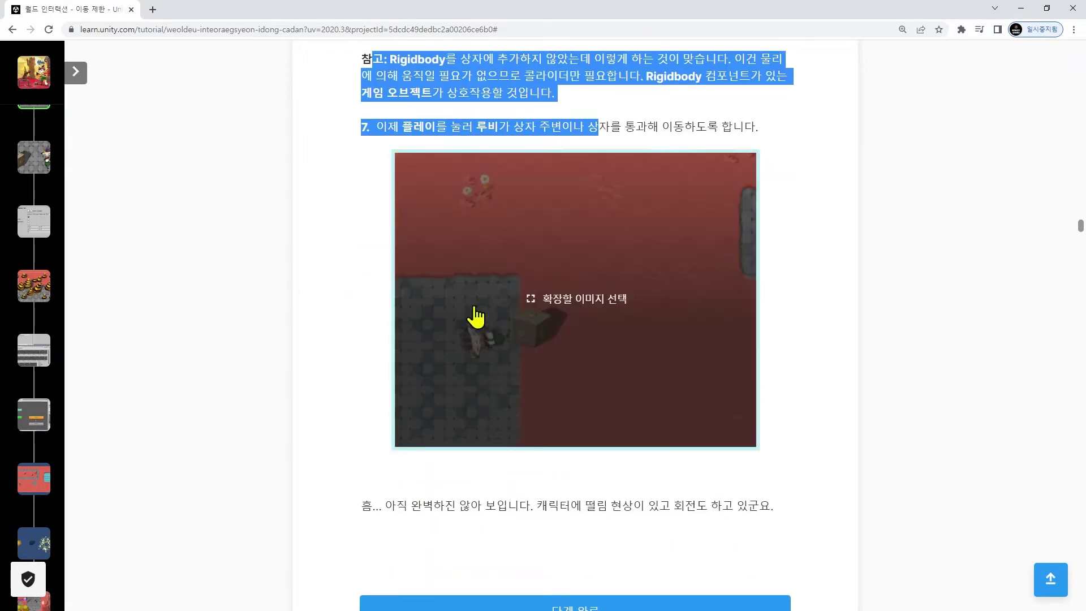
key(alt)
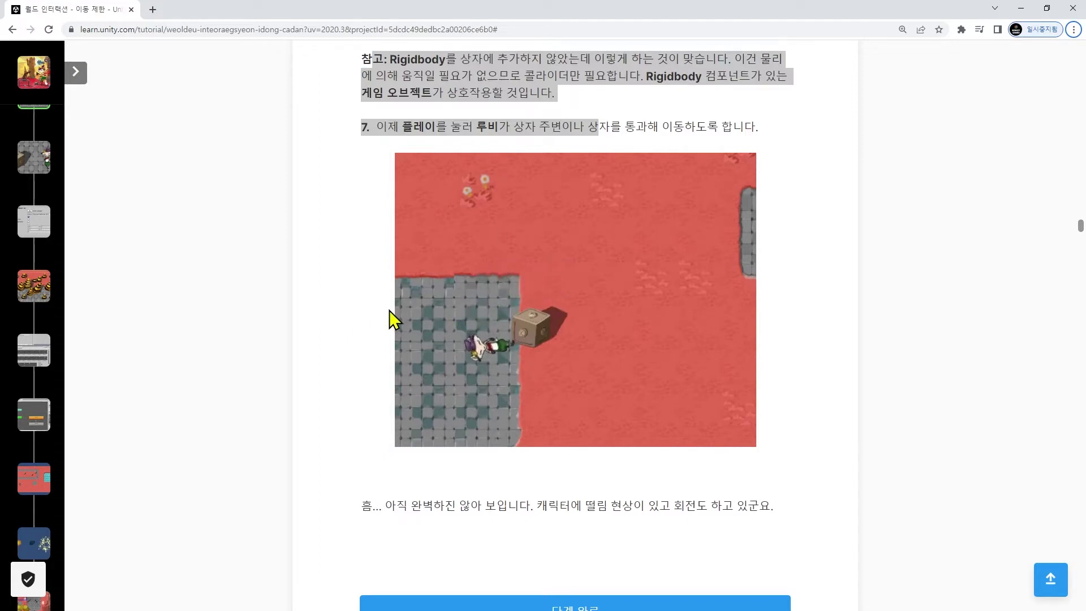
click(585, 359)
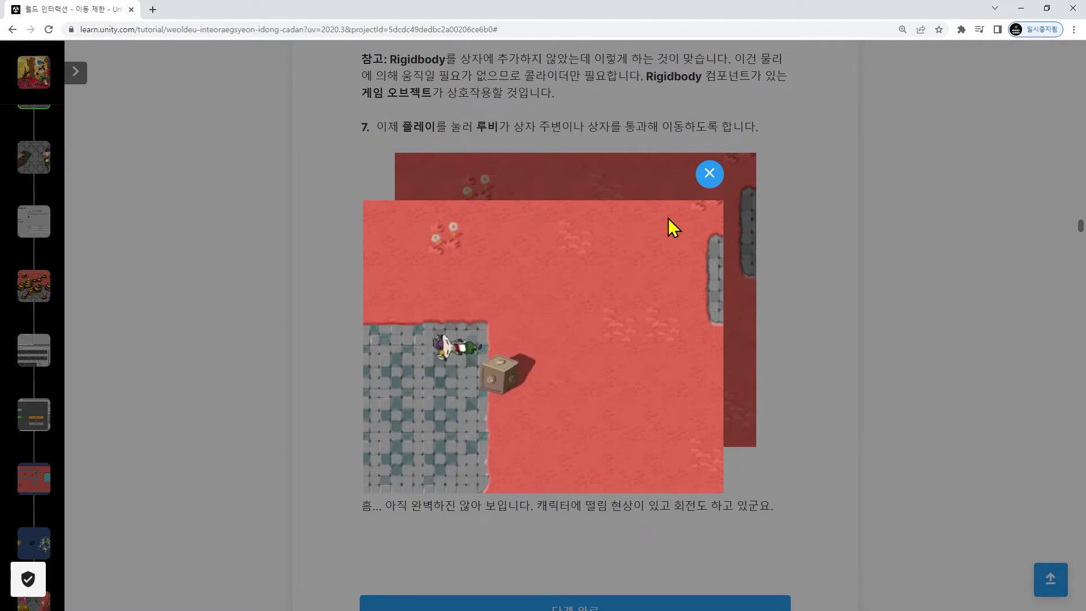
click(710, 175)
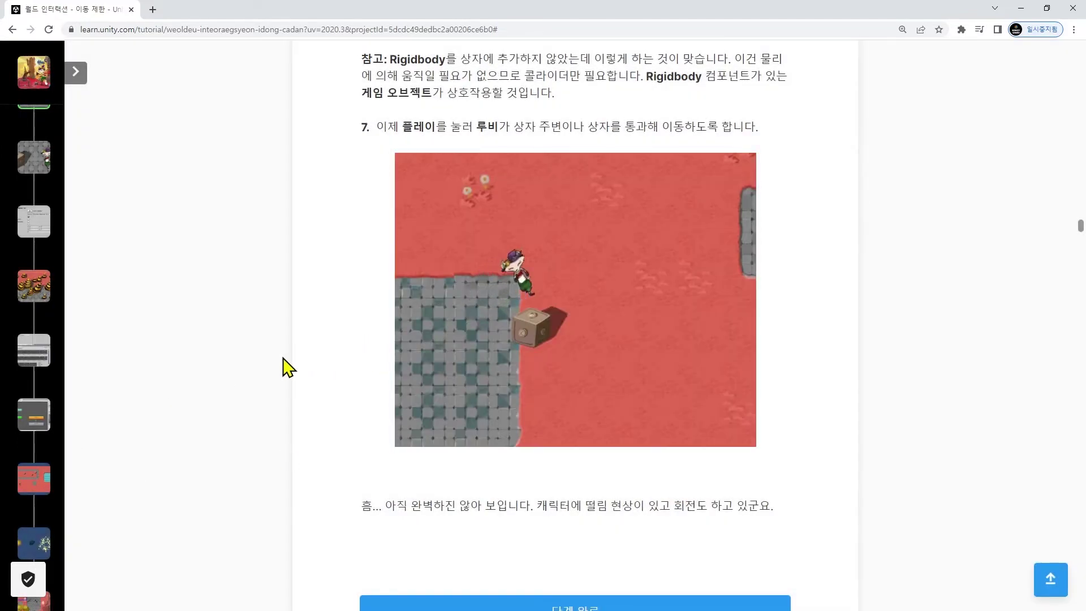
Step: Switch to Unity and add a Box Collider 2D component to the Ruby object in the scene
key(alt+Tab)
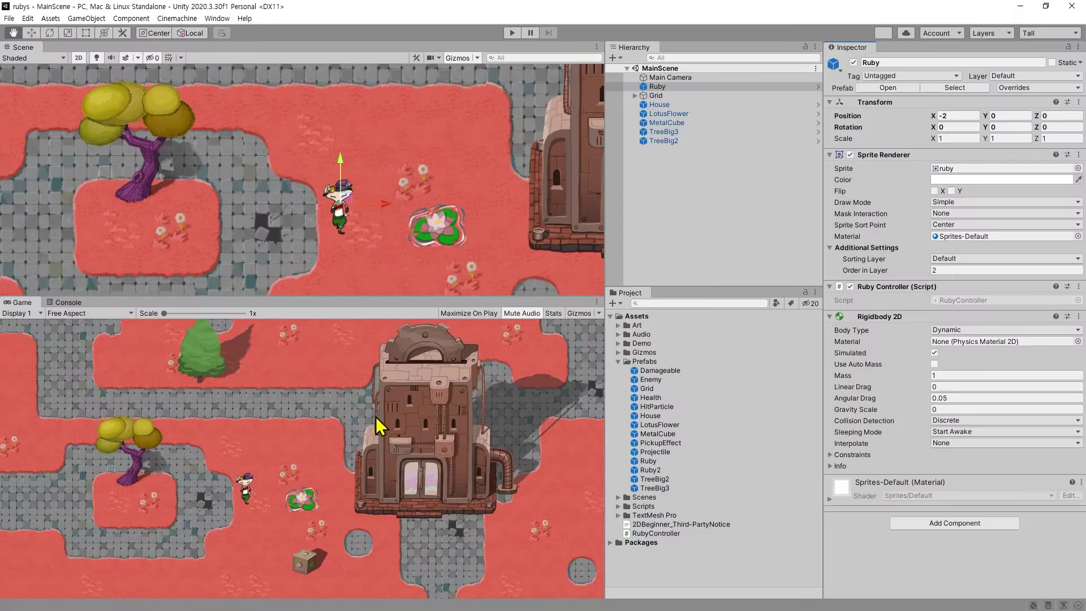
click(655, 87)
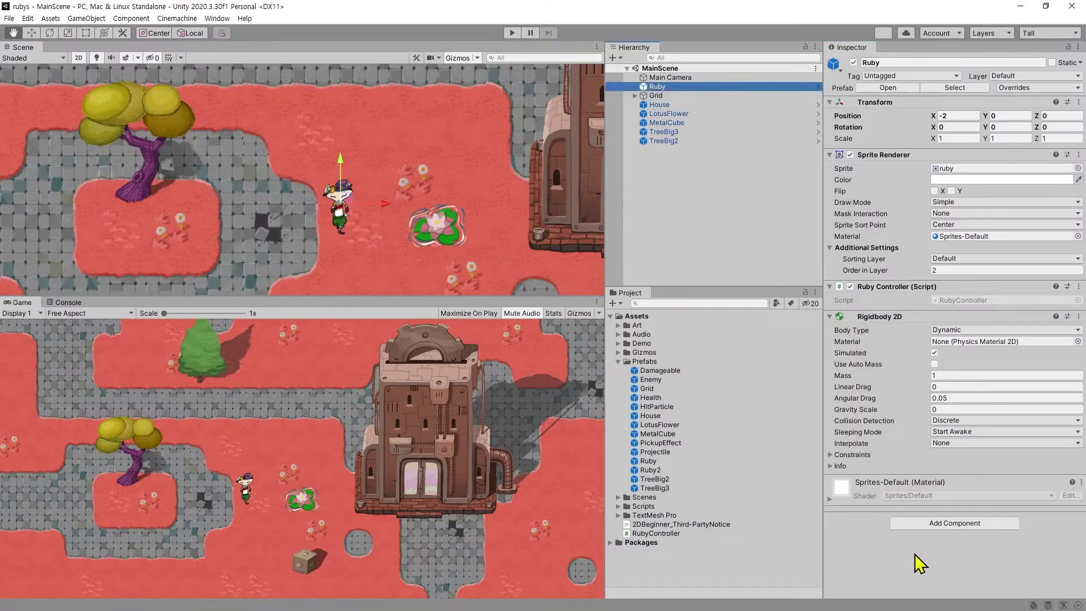
click(904, 520)
text(rigid)
key(Down)
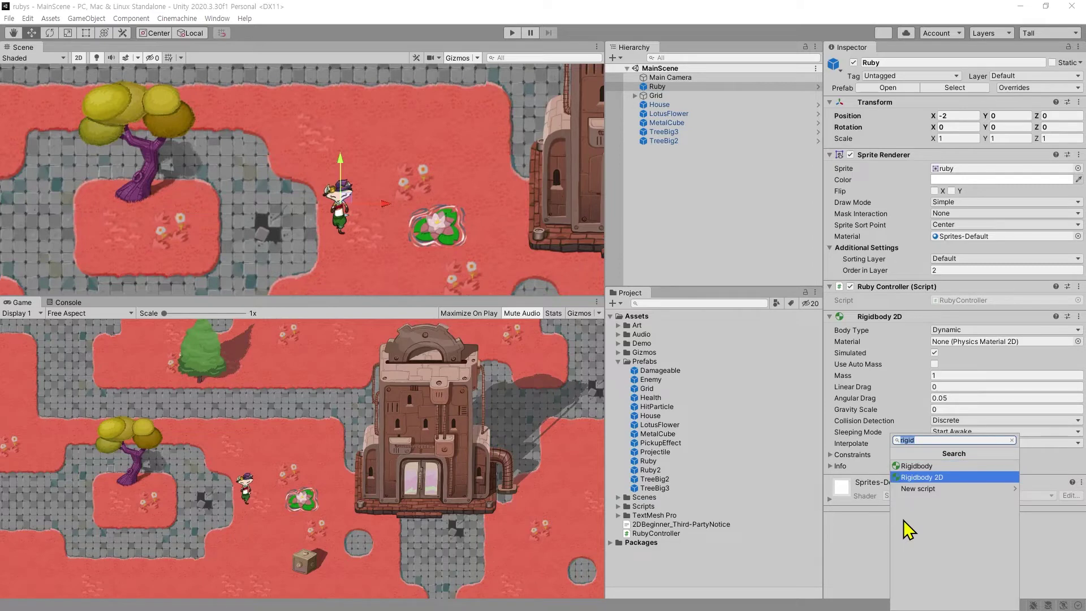
text(col)
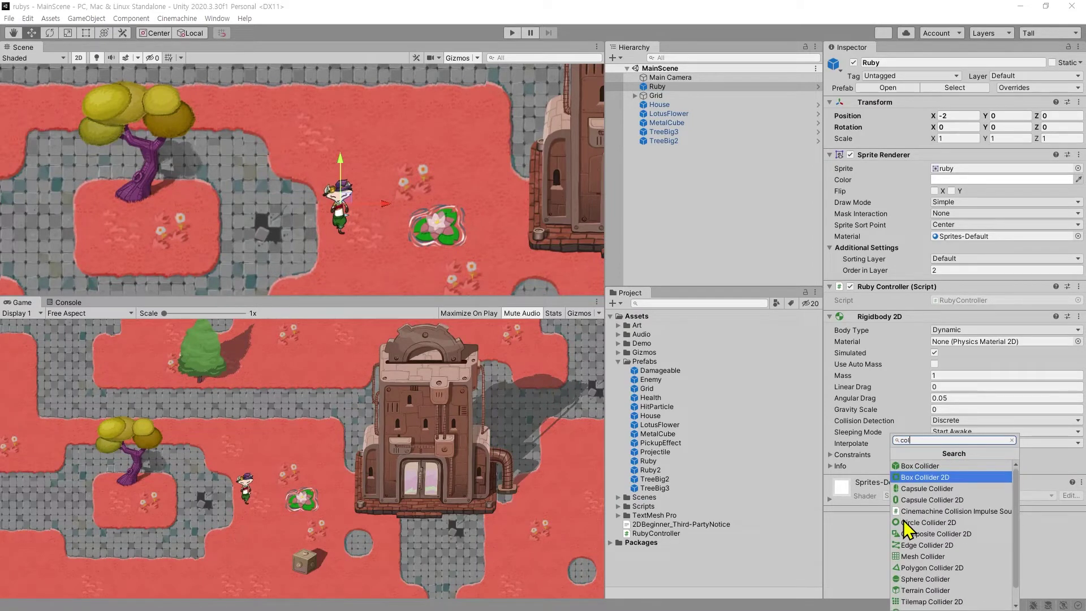
key(Return)
scroll(962, 436, down, 5)
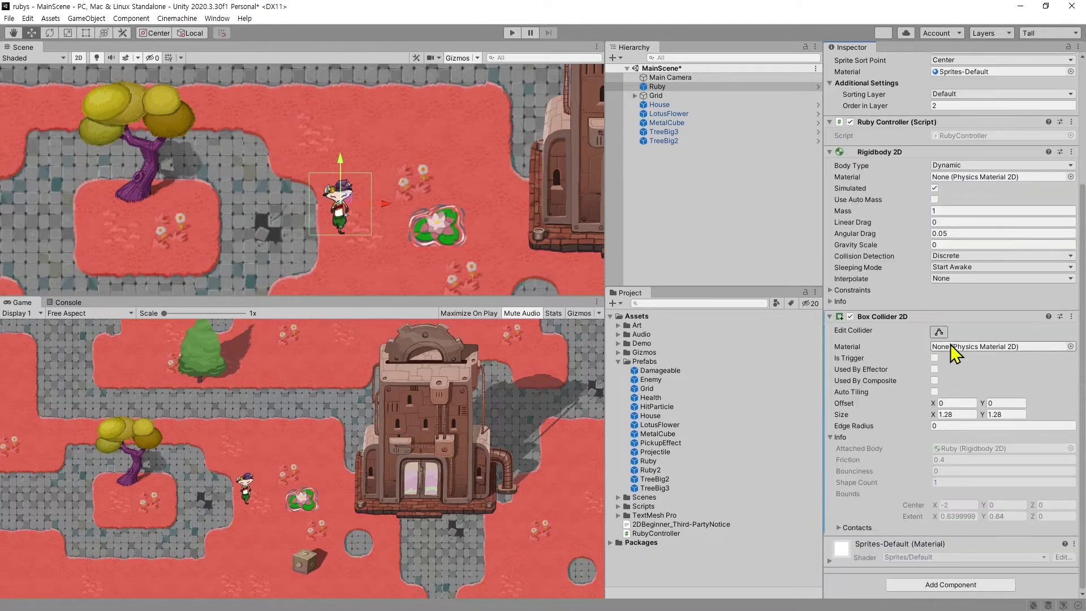
Step: Shrink Ruby's box collider to fit closely around her sprite, about 0.76 by 1.14, and save the scene
click(938, 331)
drag(371, 205, 320, 211)
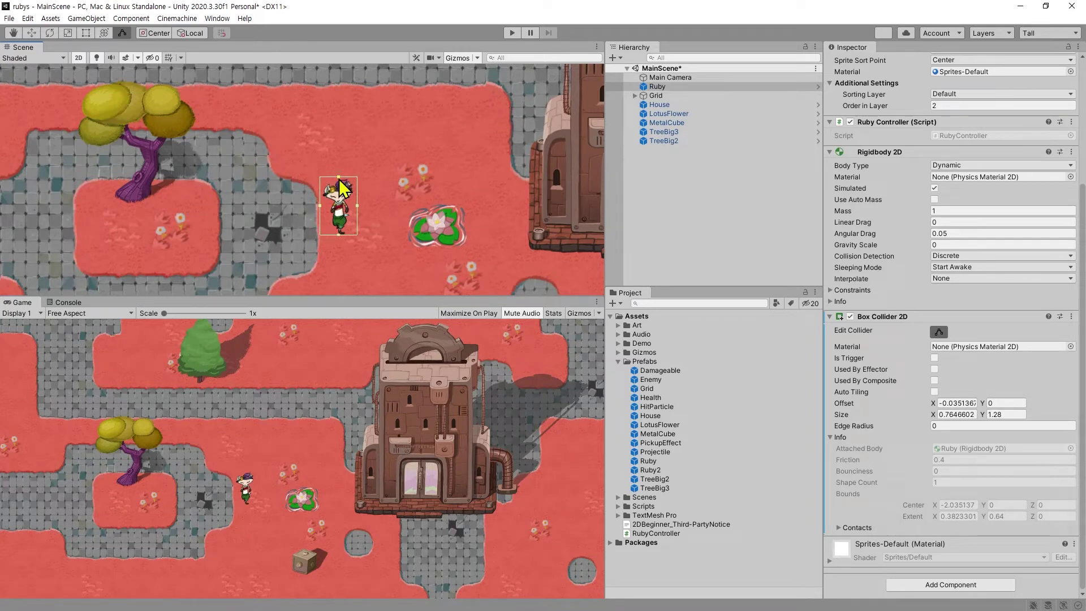
drag(339, 175, 340, 181)
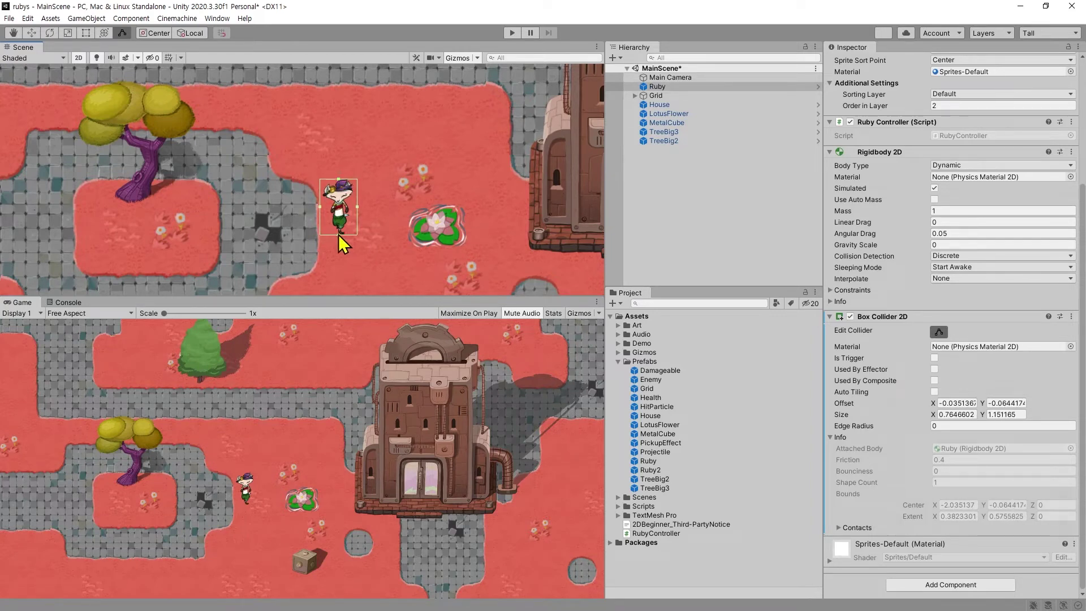
drag(339, 236, 340, 234)
scroll(340, 234, up, 10)
drag(382, 296, 382, 281)
middle_drag(413, 243, 417, 206)
key(ctrl+s)
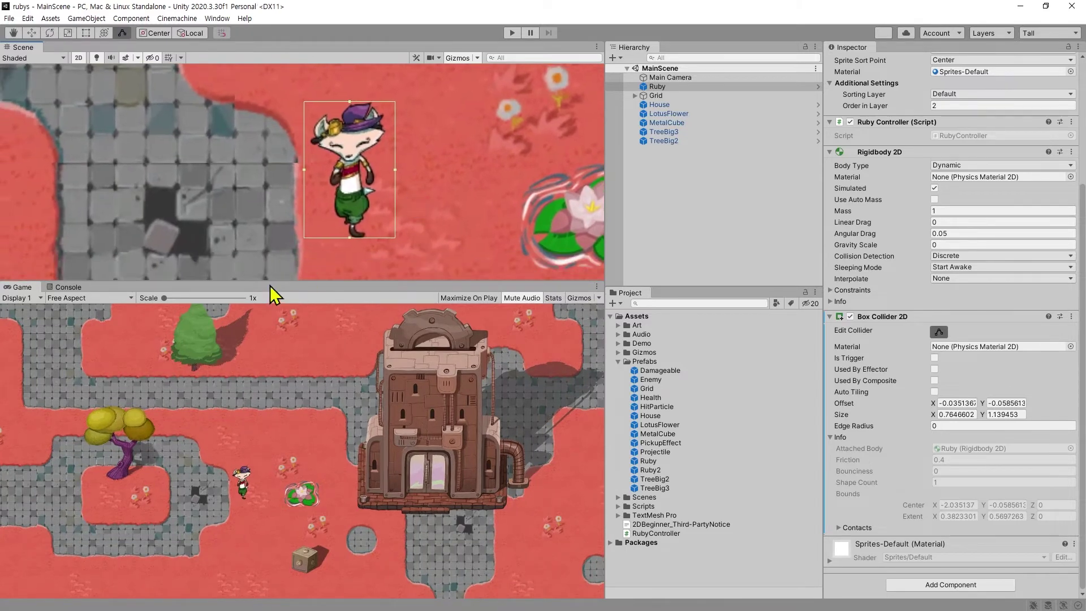
drag(269, 282, 269, 314)
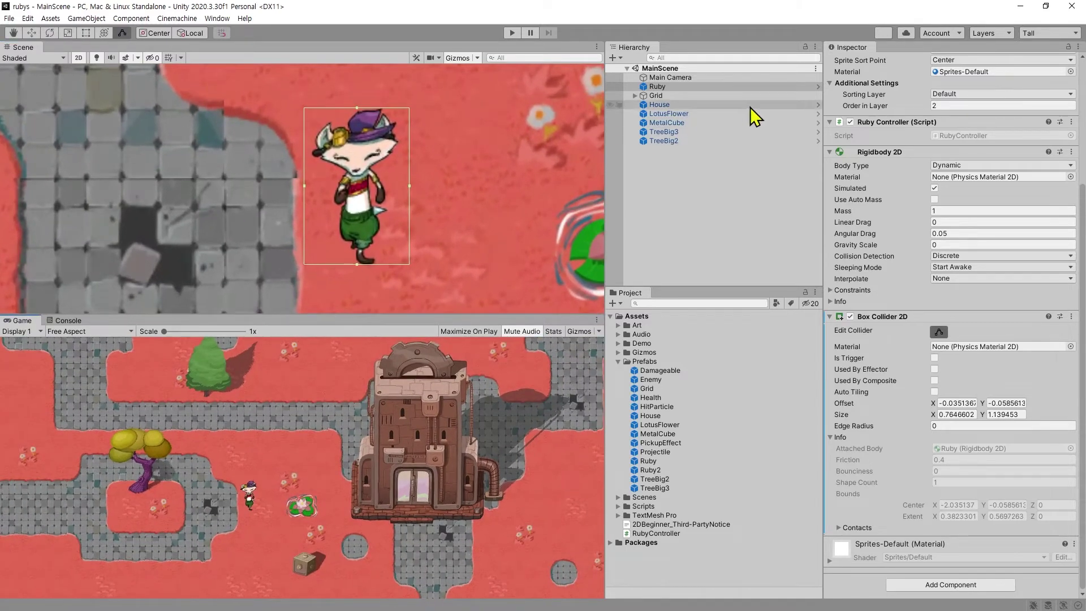
Step: Frame the MetalCube in the scene view and apply all of the Ruby instance's overrides to its prefab
click(667, 124)
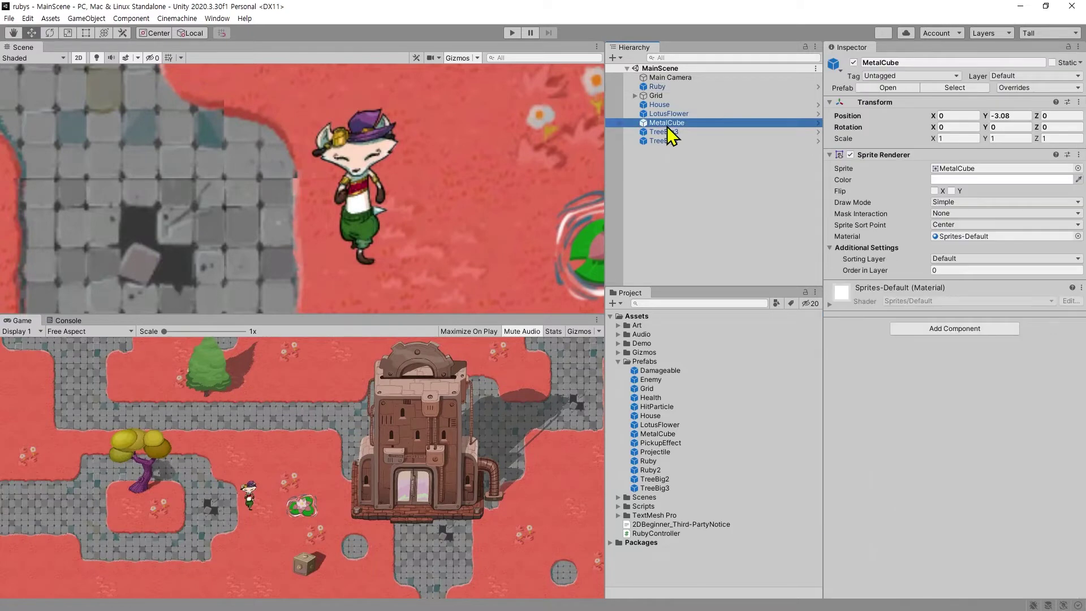
key(f)
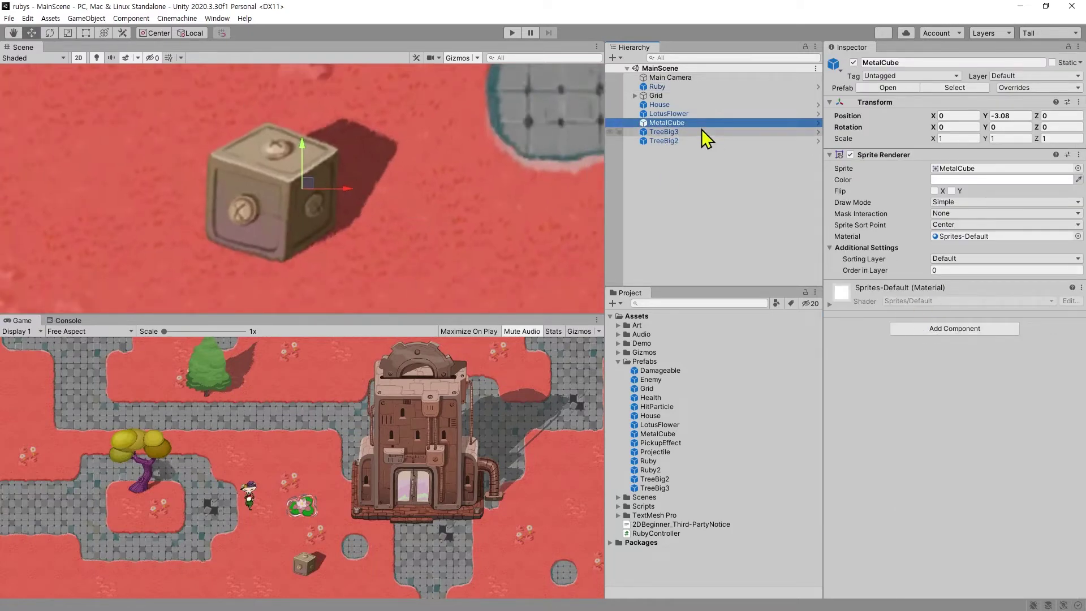
click(657, 86)
click(1038, 89)
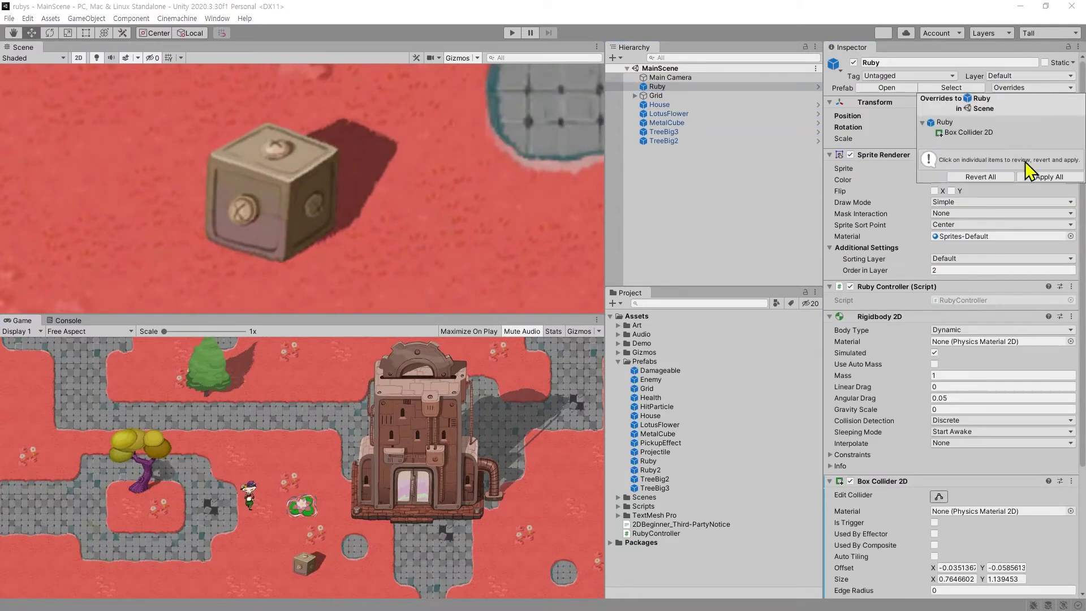
click(1060, 177)
Step: Add a Box Collider 2D component to the MetalCube object in the scene
click(676, 105)
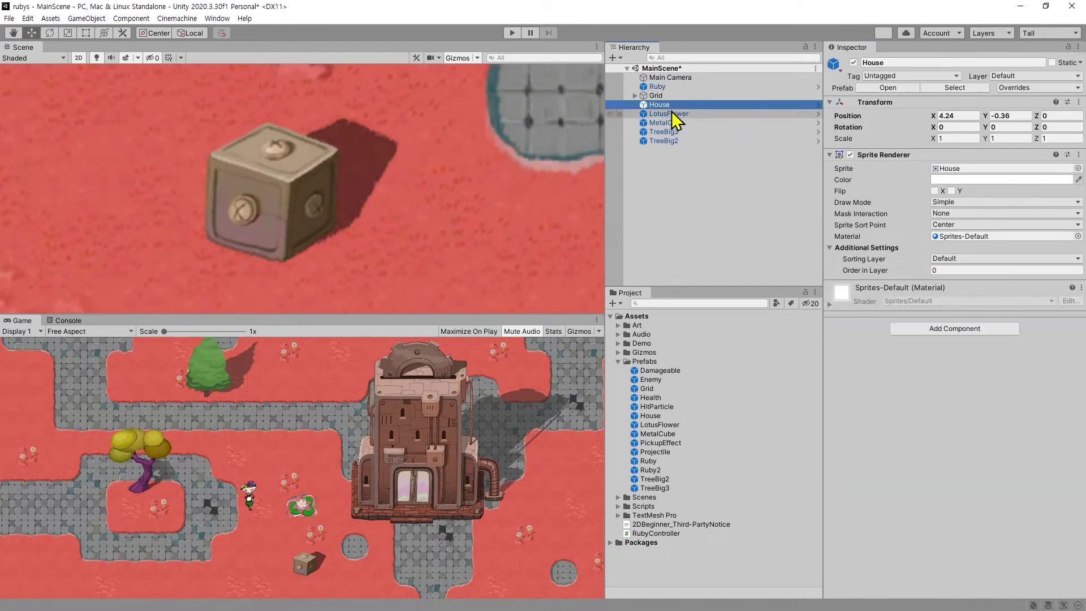
click(672, 113)
click(666, 123)
click(958, 329)
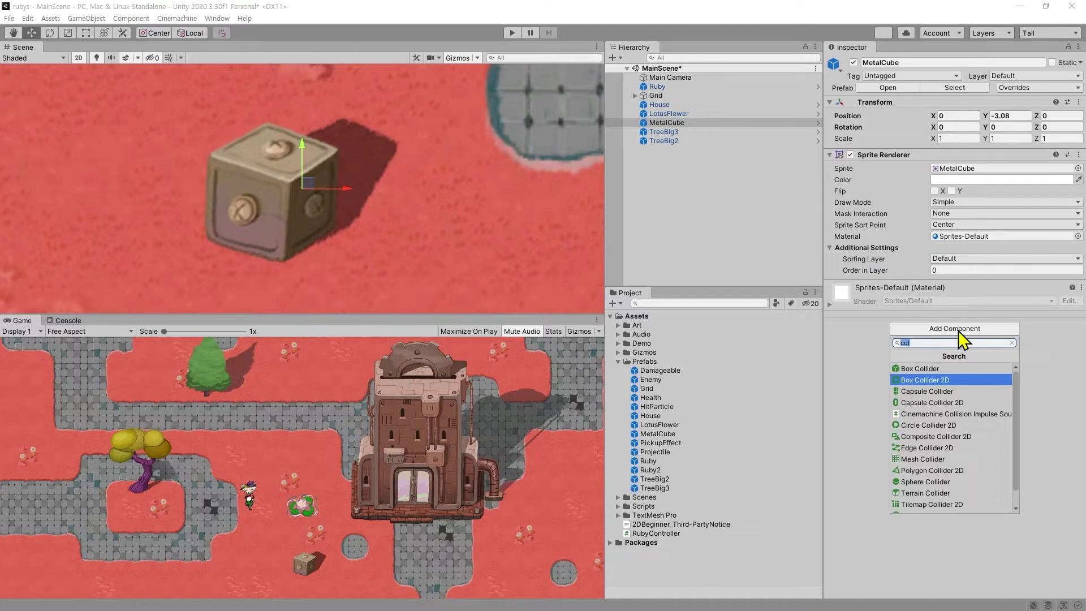
key(Return)
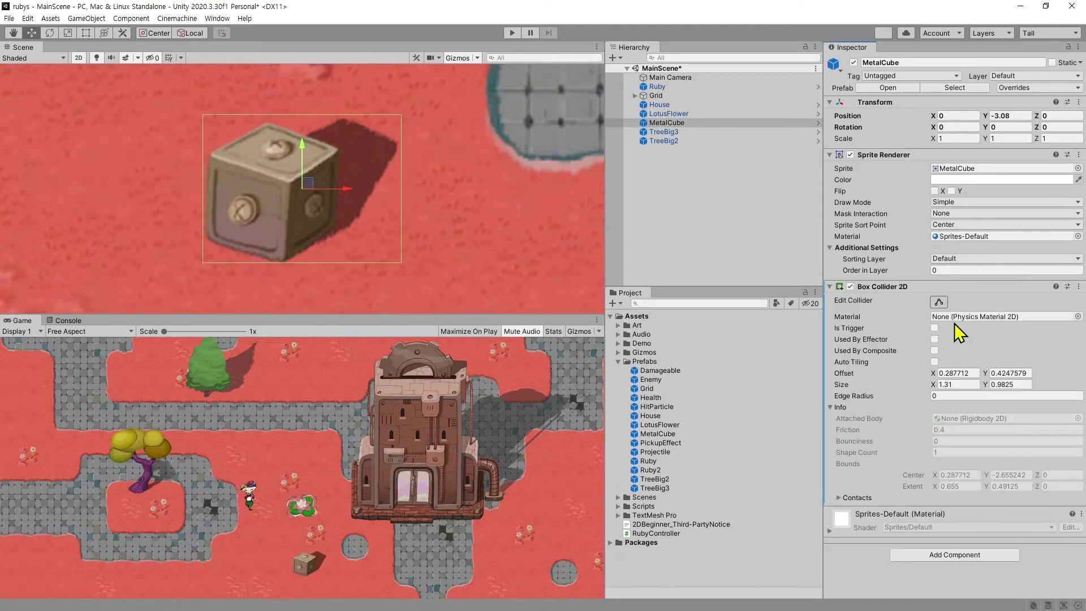
Step: Shrink the MetalCube's box collider to exclude the shadow and fit the cube body, about 0.89 by 0.92
click(938, 302)
drag(402, 191, 337, 193)
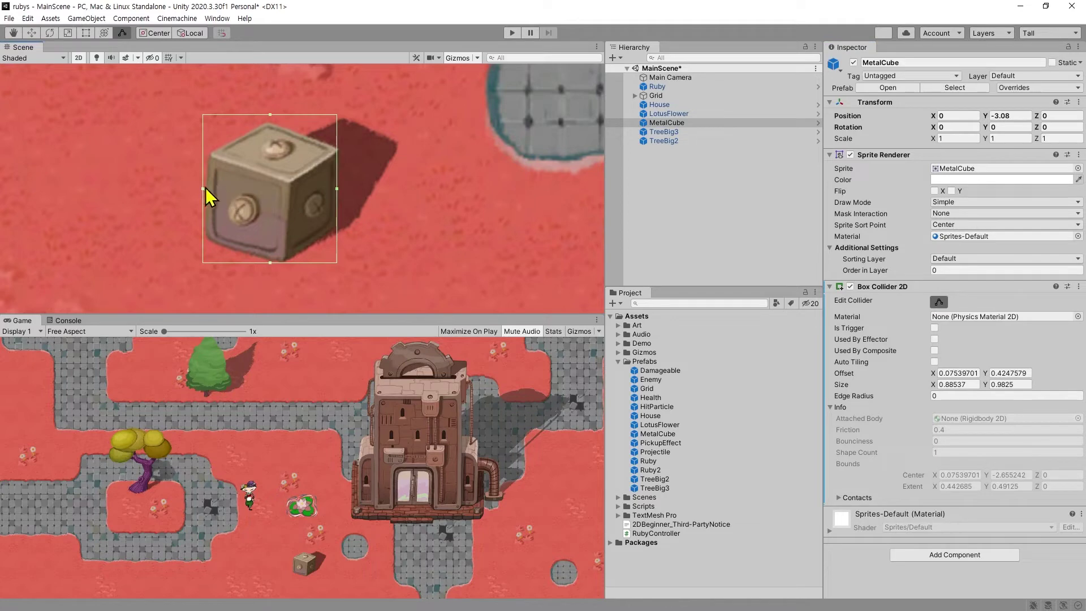
drag(270, 115, 271, 124)
Step: Save the scene and apply all of the MetalCube instance's overrides to its prefab
key(ctrl+s)
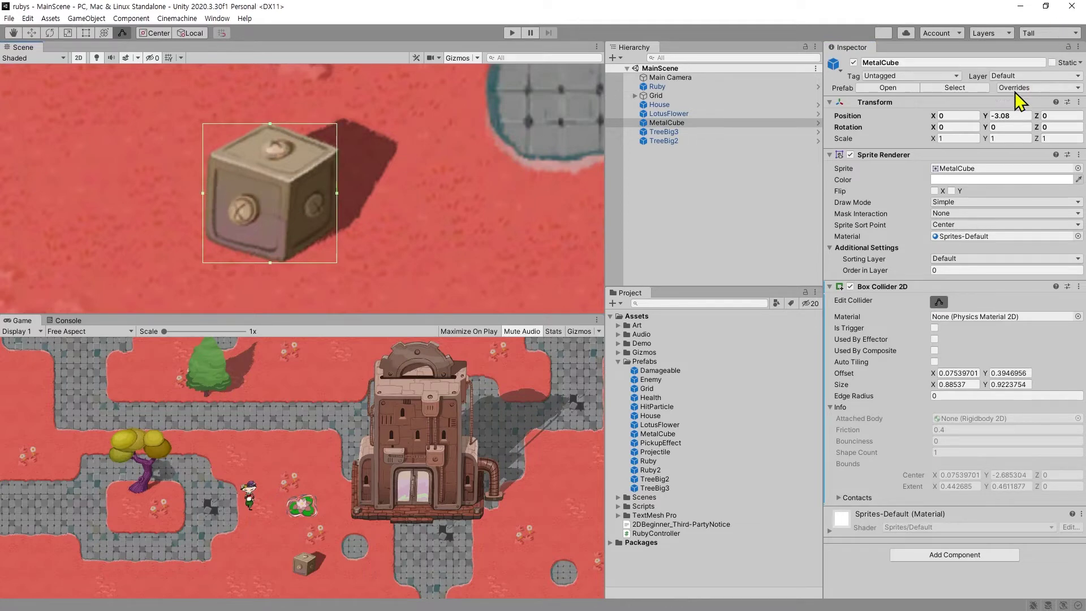
click(1016, 93)
click(1047, 175)
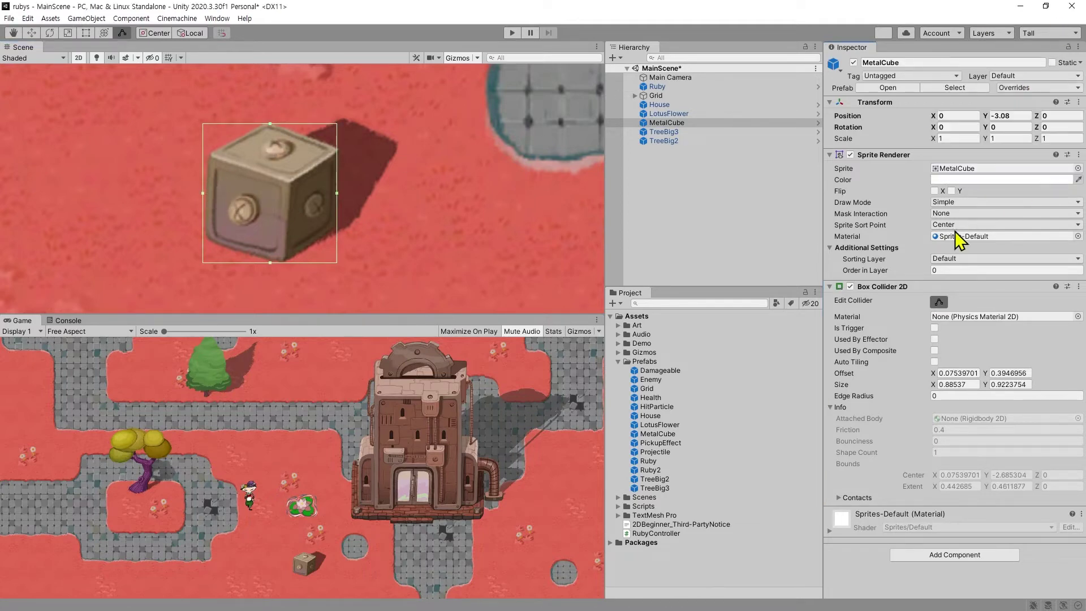
Step: Frame Ruby in the scene view and review her Rigidbody 2D and Box Collider 2D settings
double_click(657, 88)
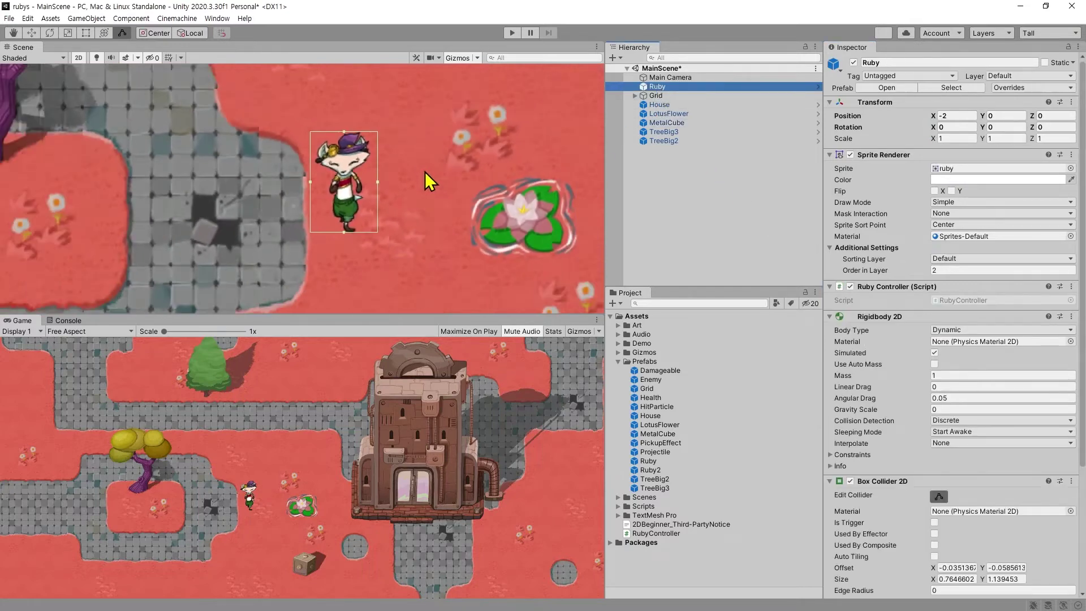
scroll(956, 447, down, 5)
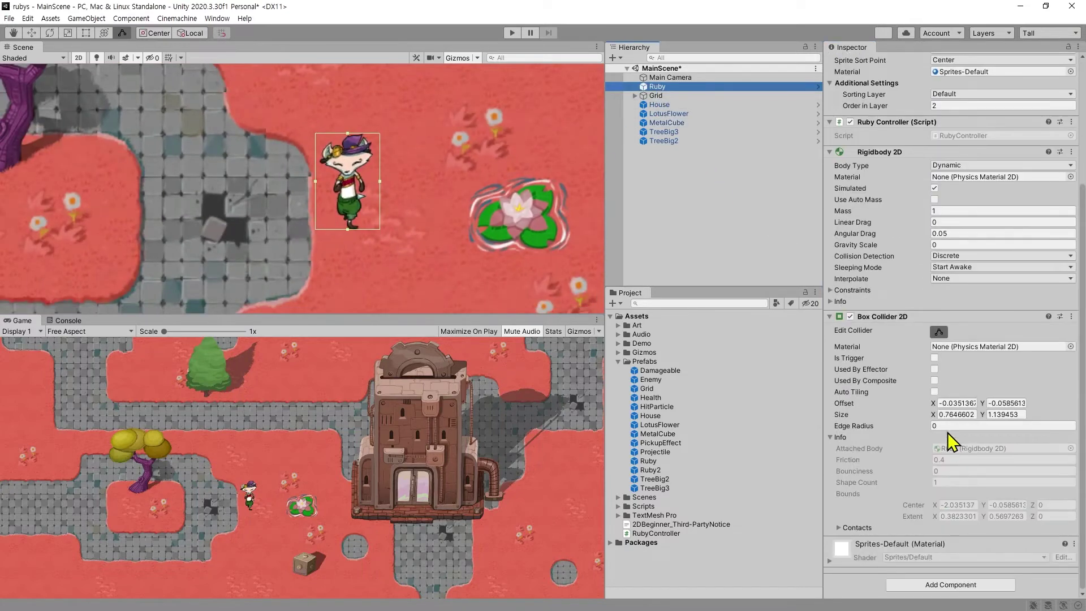
scroll(953, 438, up, 5)
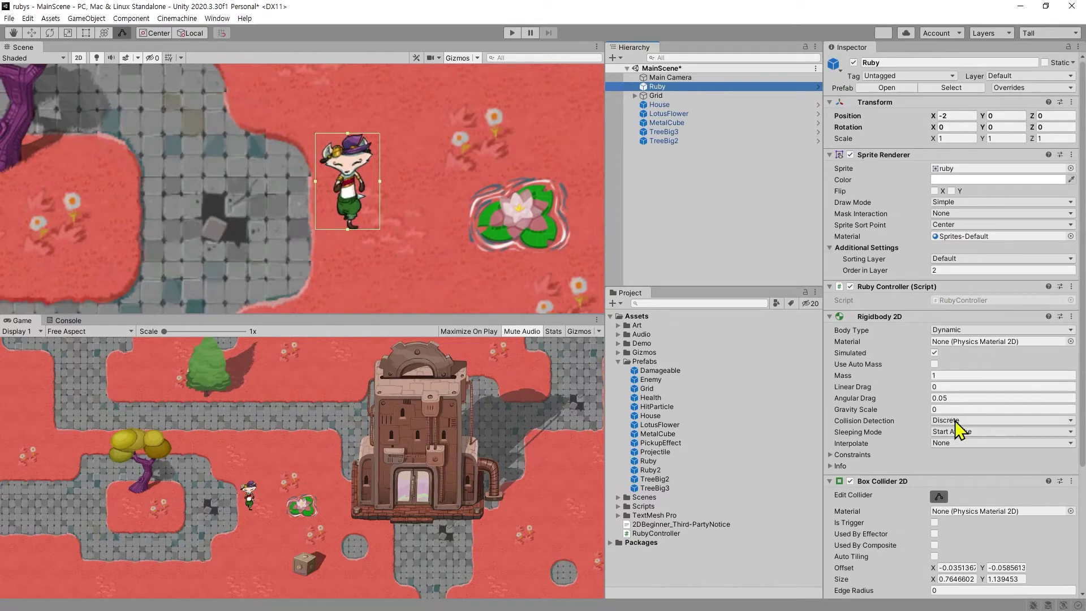
Step: Run the game and steer Ruby against the MetalCube from several sides to test the collision
click(512, 34)
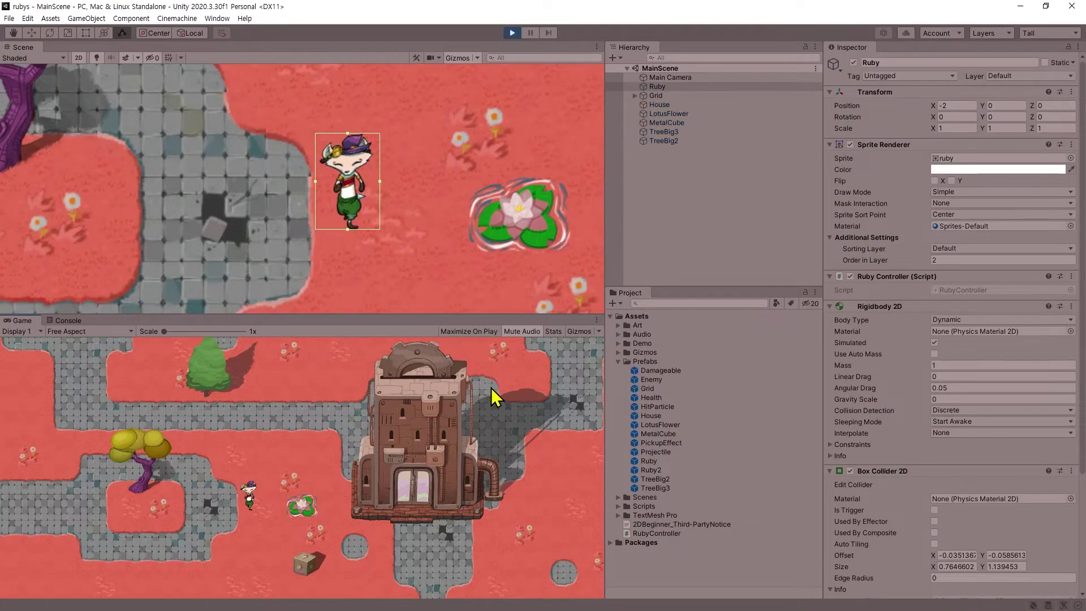
key(Right)
key(Down)
key(Left)
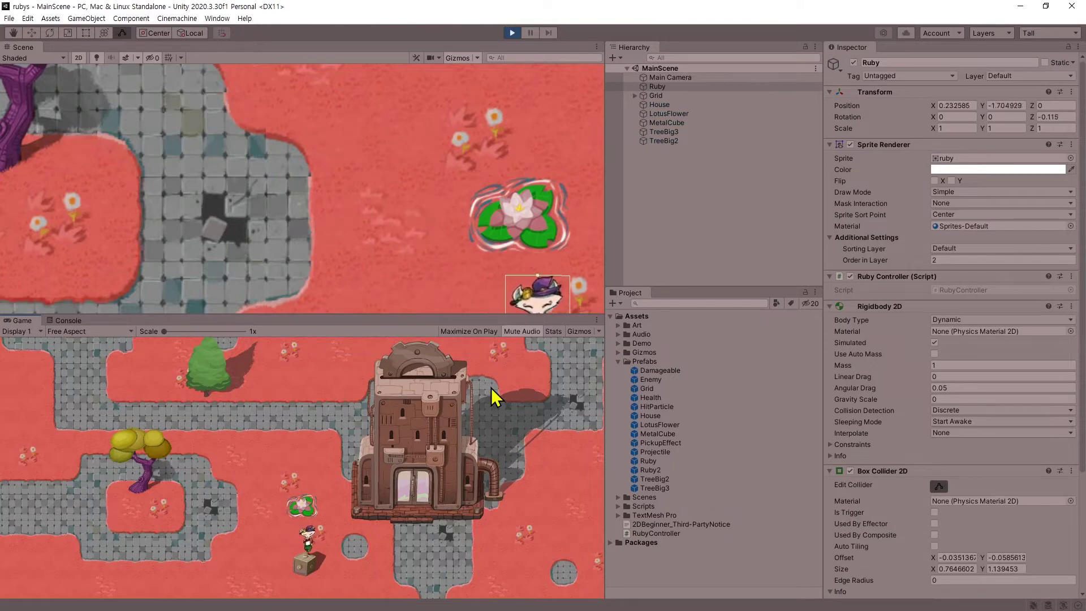
key(Left)
key(Down)
key(Up)
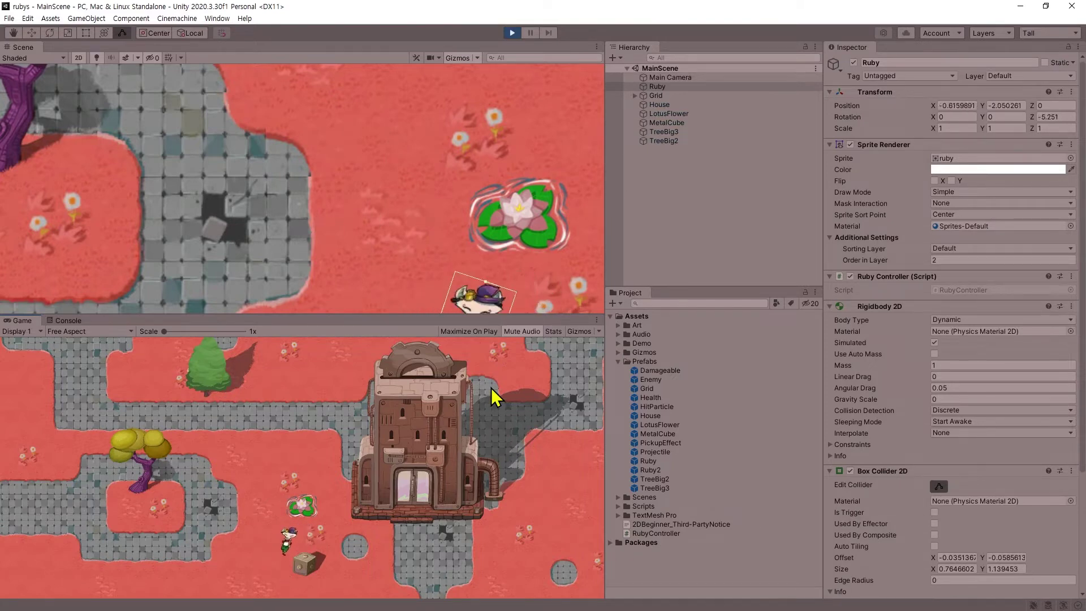
key(Right)
key(Left)
key(Left)
key(Down)
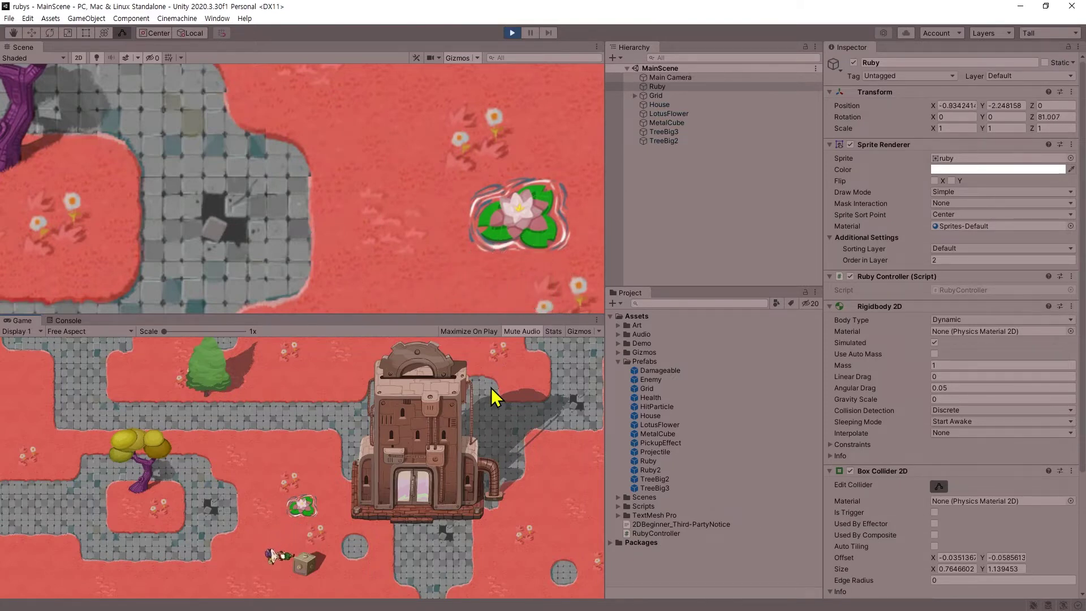
key(Right)
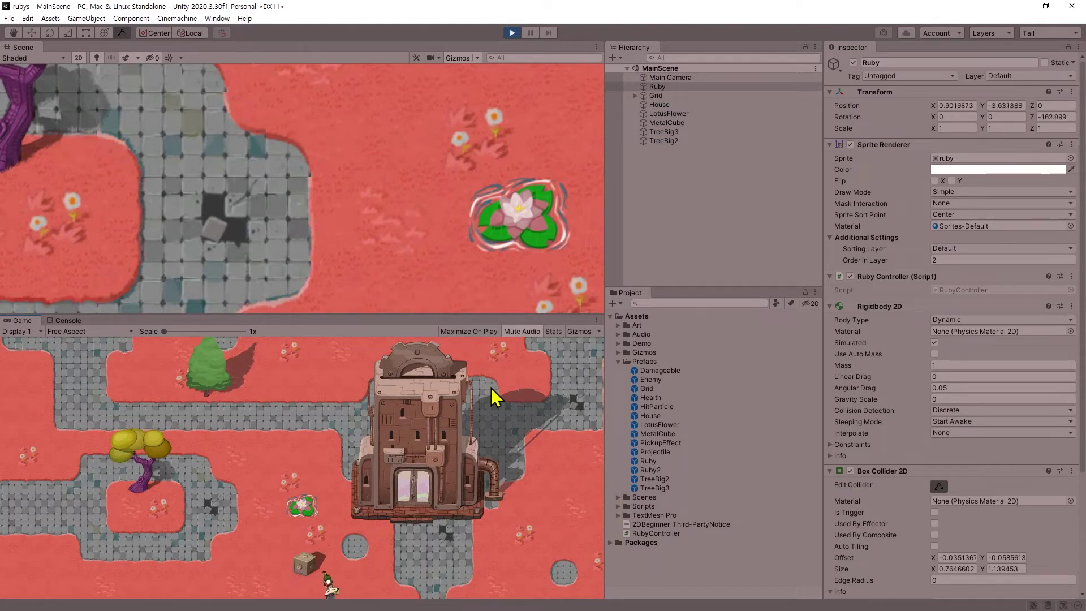
key(Up)
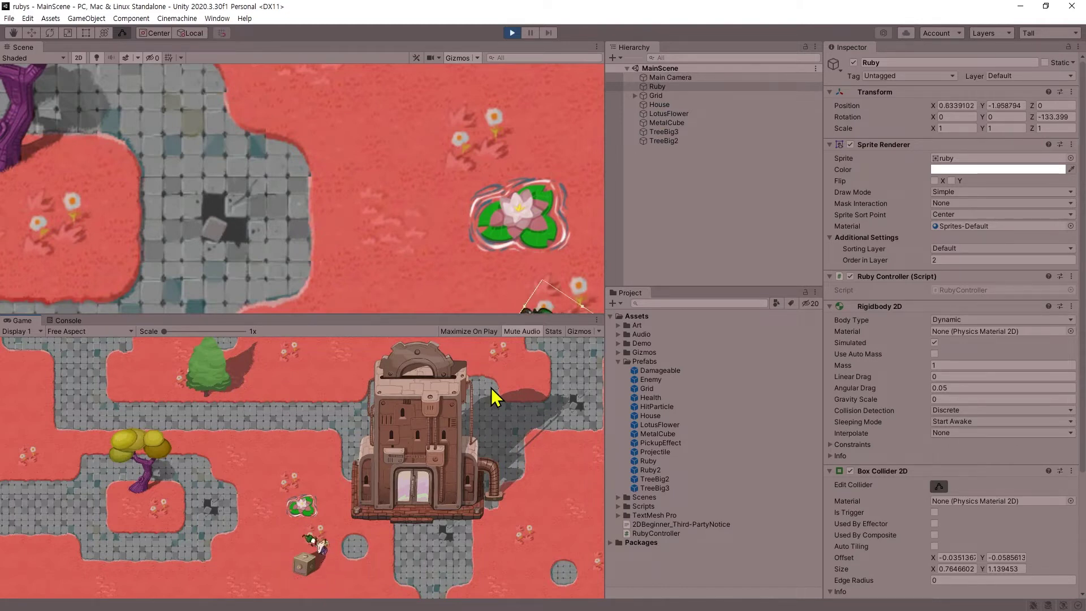
key(Left)
key(Left)
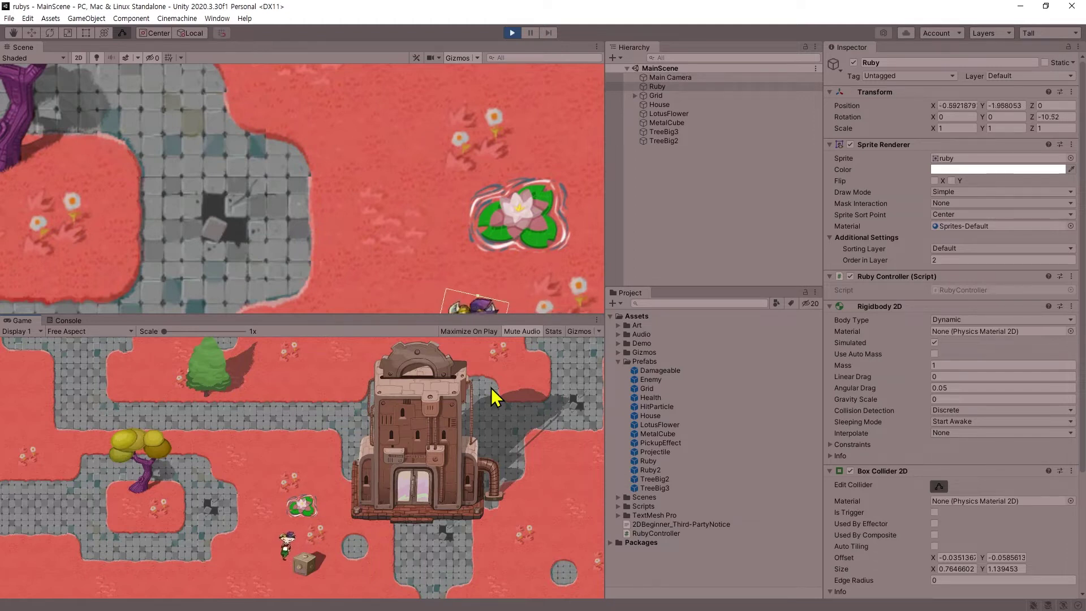
key(Left)
key(Up)
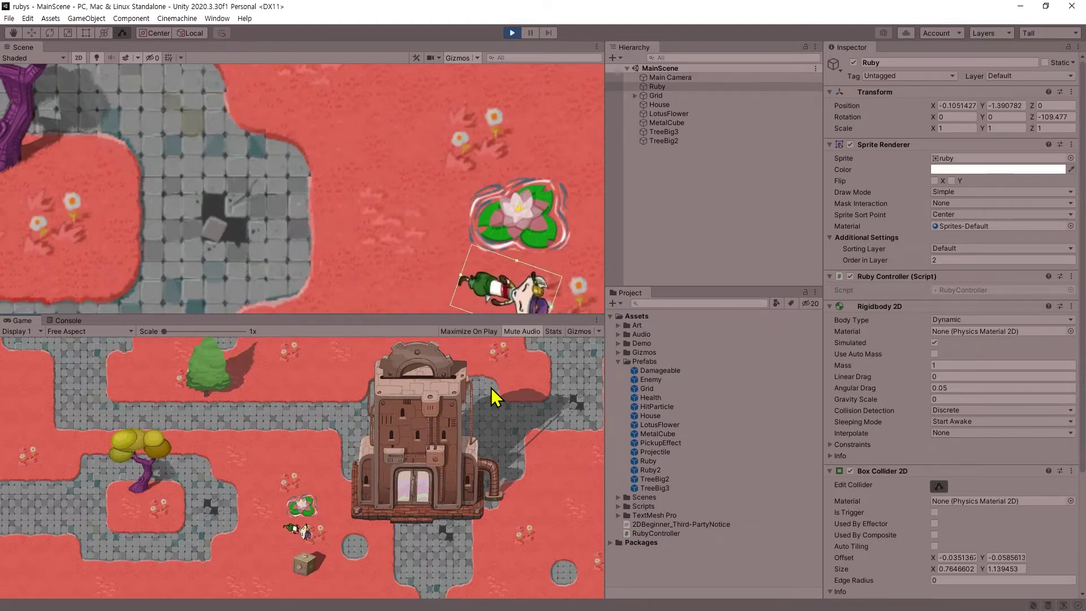
key(Right)
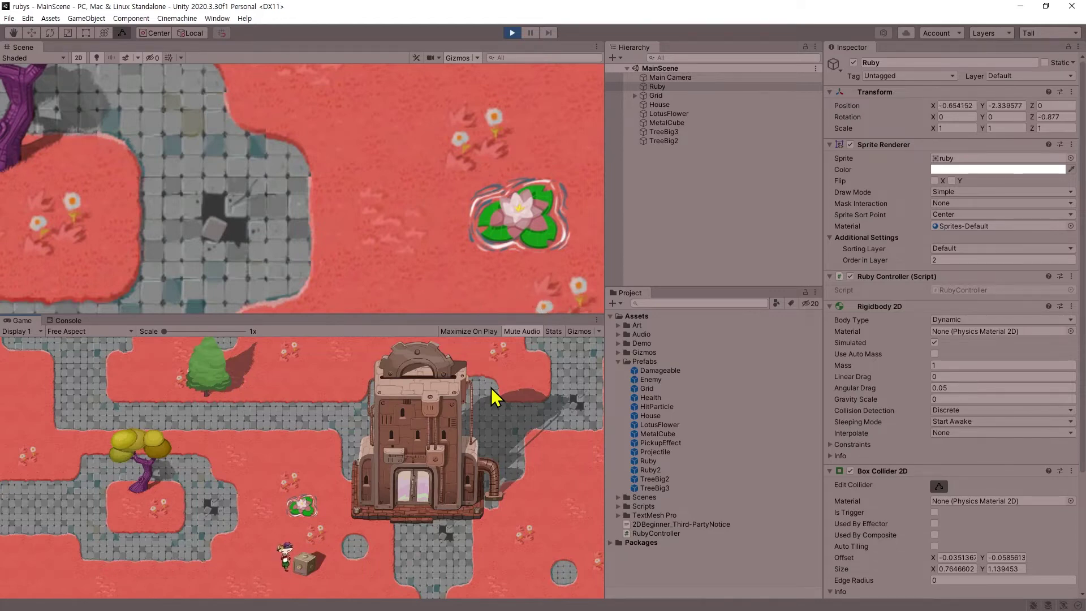
Step: Switch to the Unity Learn tutorial in the browser, read the closing remark on Ruby's jitter and rotation, and mark that step complete
key(alt+Tab)
scroll(656, 136, down, 5)
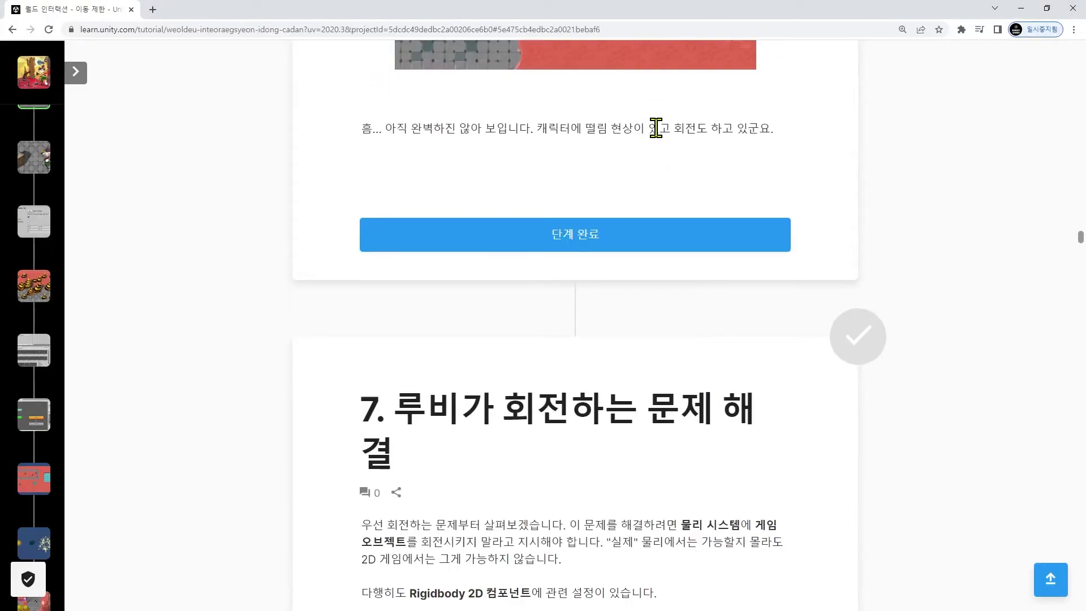
triple_click(651, 128)
drag(518, 127, 361, 128)
click(568, 226)
drag(542, 127, 770, 134)
click(692, 129)
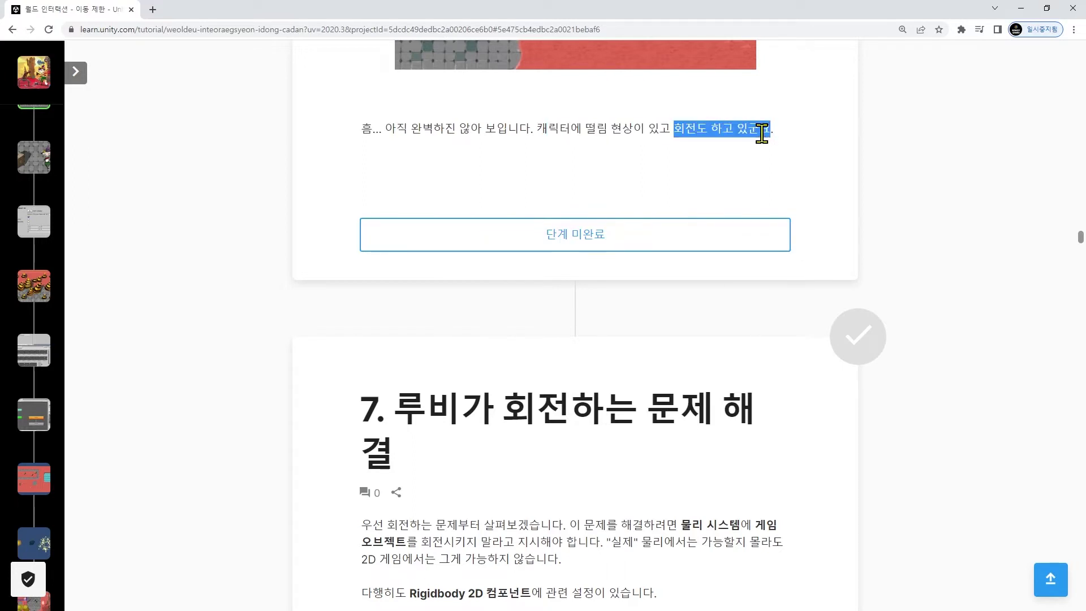
Step: Read tutorial step 7 on stopping Ruby's rotation with the Freeze Rotation constraint of the Rigidbody 2D component
scroll(605, 255, down, 3)
drag(404, 253, 698, 322)
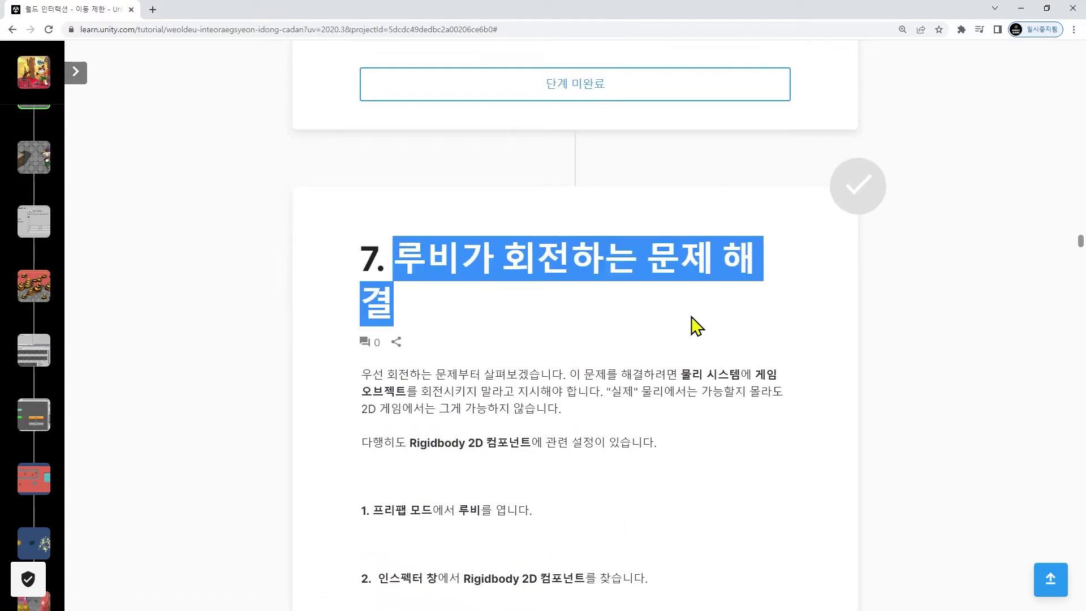
middle_click(614, 337)
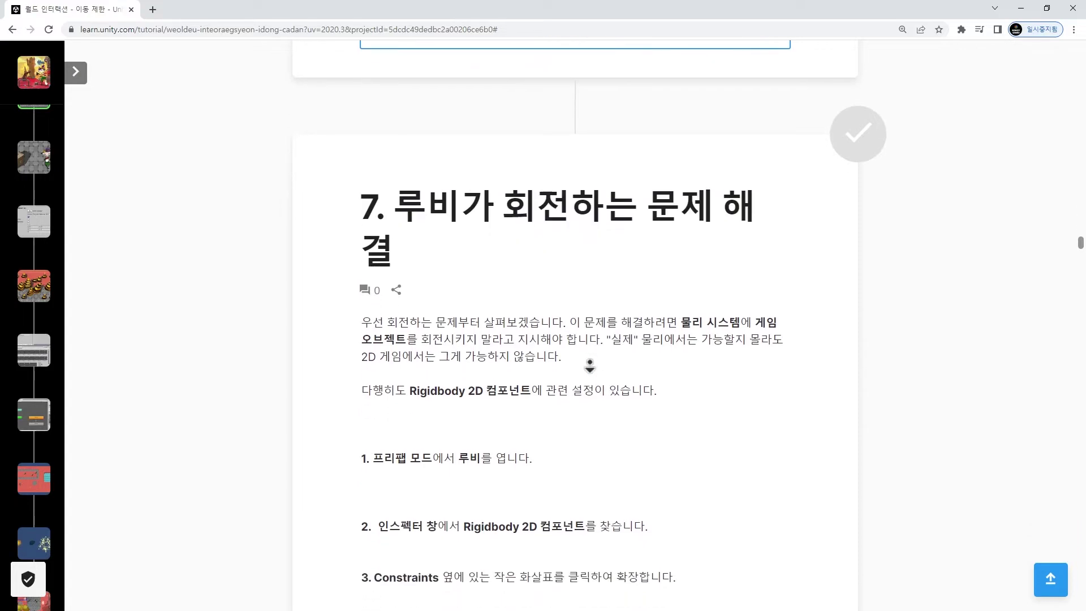
click(378, 306)
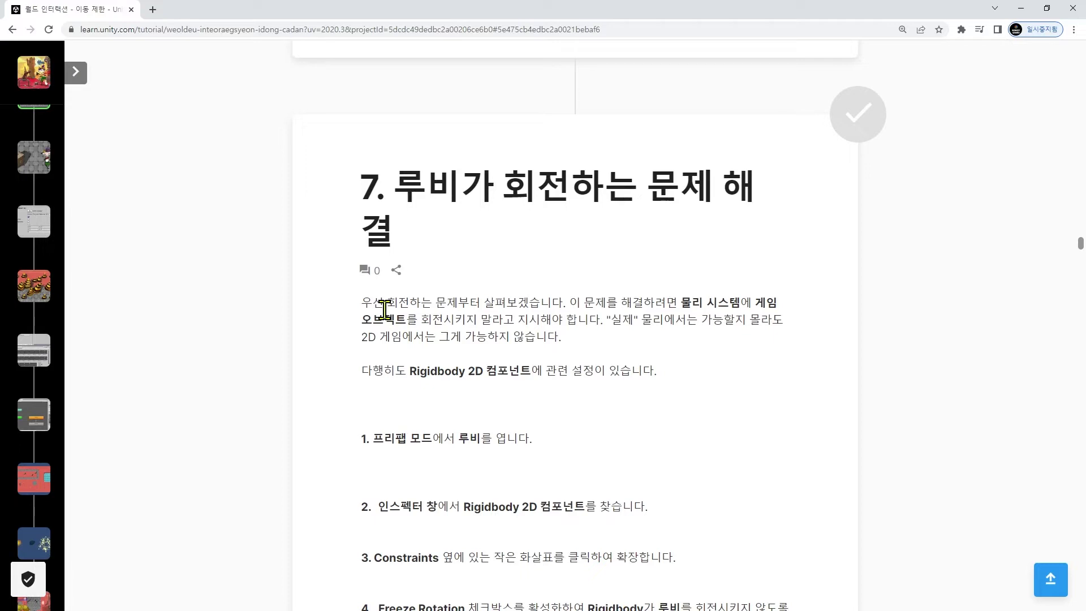
scroll(400, 364, down, 2)
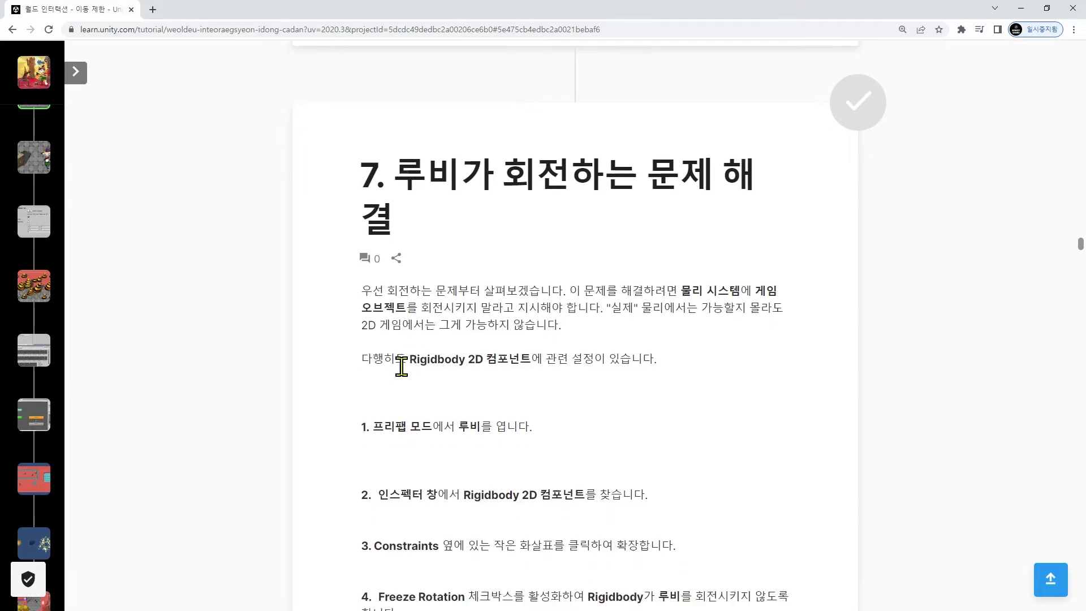
drag(378, 362, 504, 368)
scroll(465, 371, down, 1)
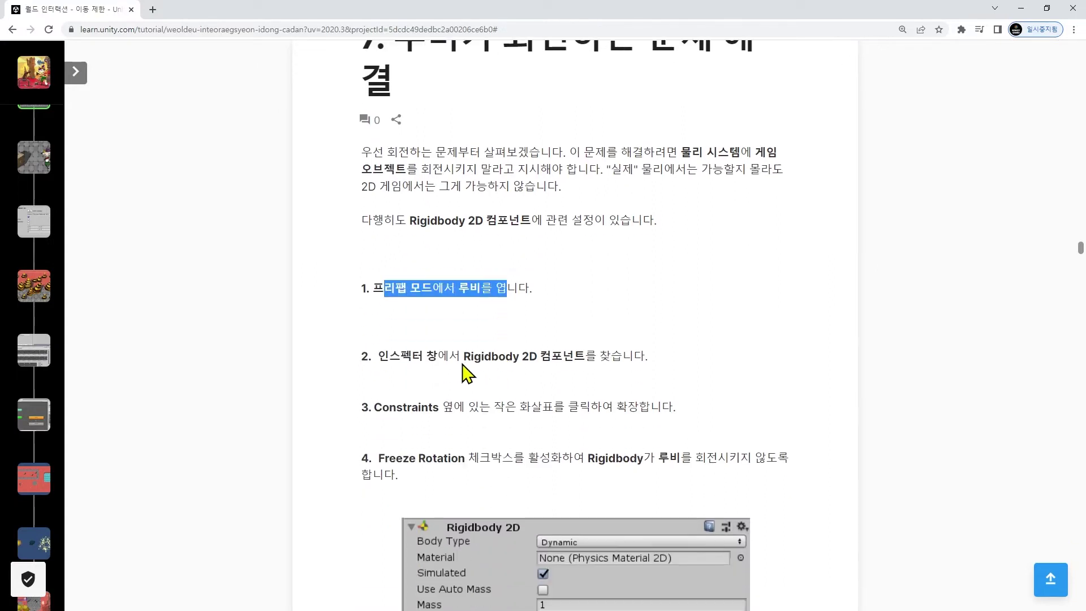
drag(383, 356, 490, 358)
double_click(503, 358)
click(536, 359)
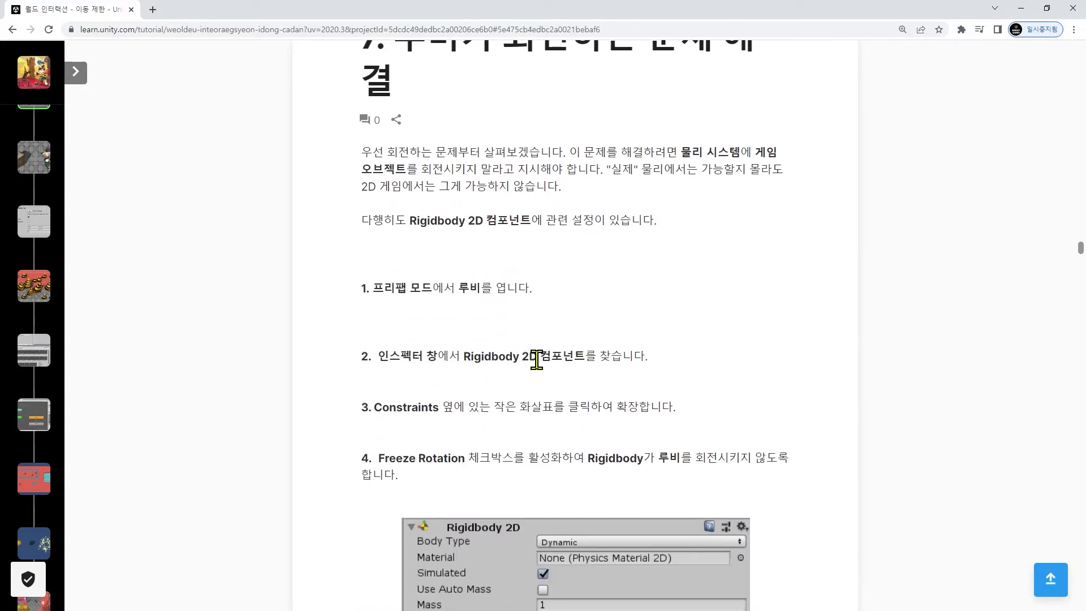
double_click(556, 358)
scroll(557, 361, down, 1)
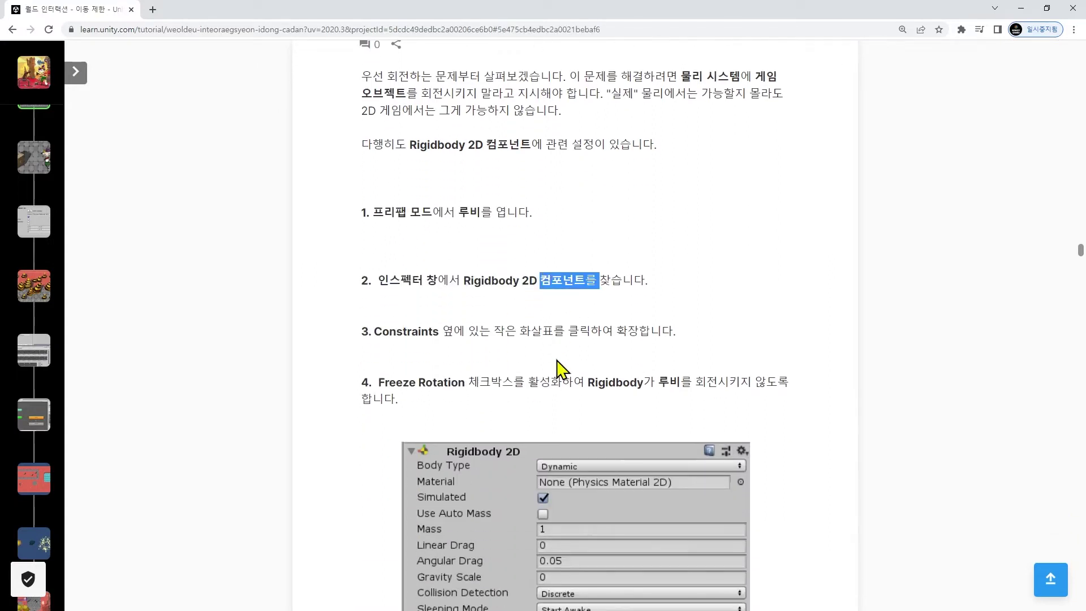
double_click(402, 331)
click(500, 369)
drag(505, 330, 673, 331)
scroll(673, 331, down, 2)
double_click(396, 232)
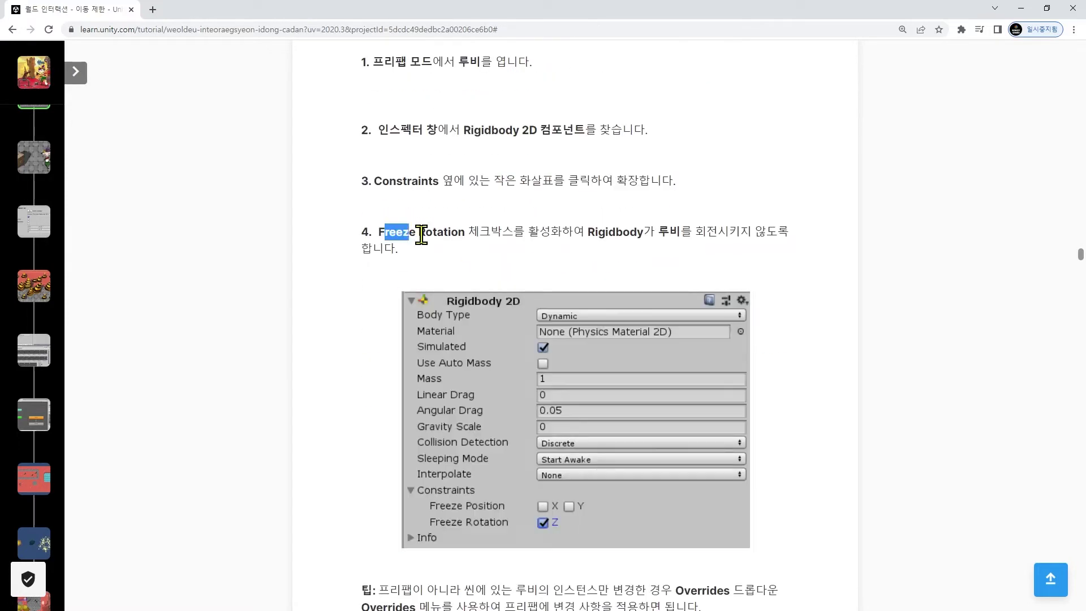
double_click(441, 232)
double_click(541, 231)
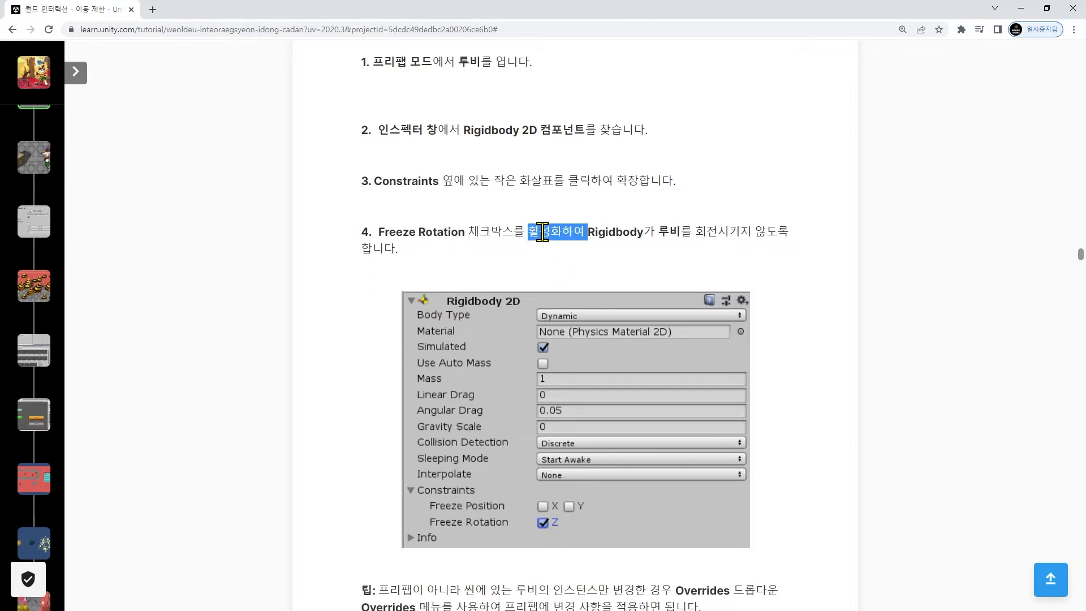
Step: Check the Rigidbody 2D example image and the Overrides tip, and mark tutorial step 7 complete
scroll(542, 231, down, 2)
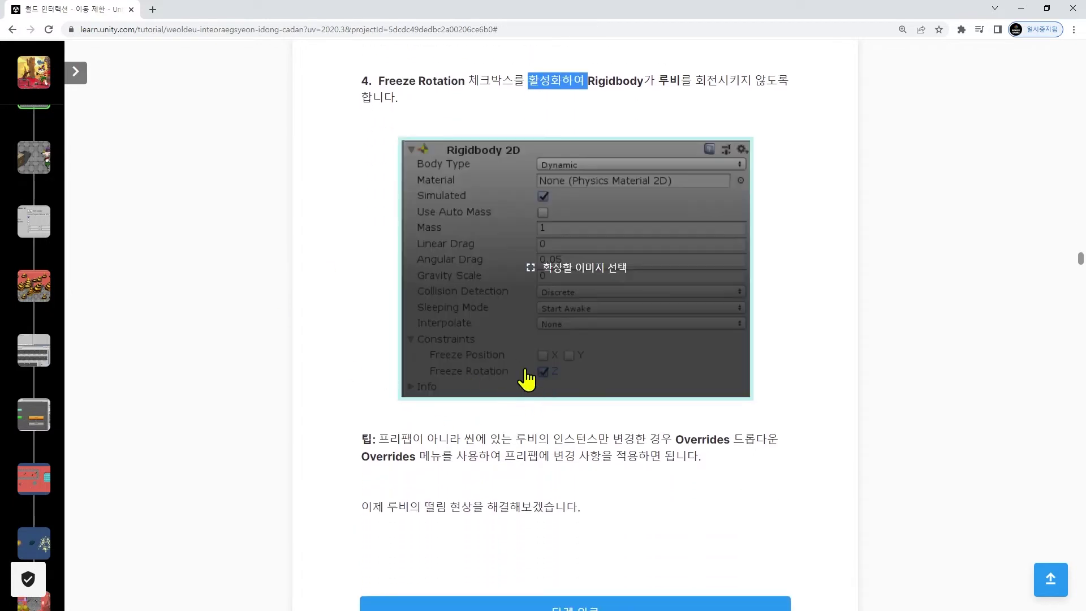
middle_click(323, 354)
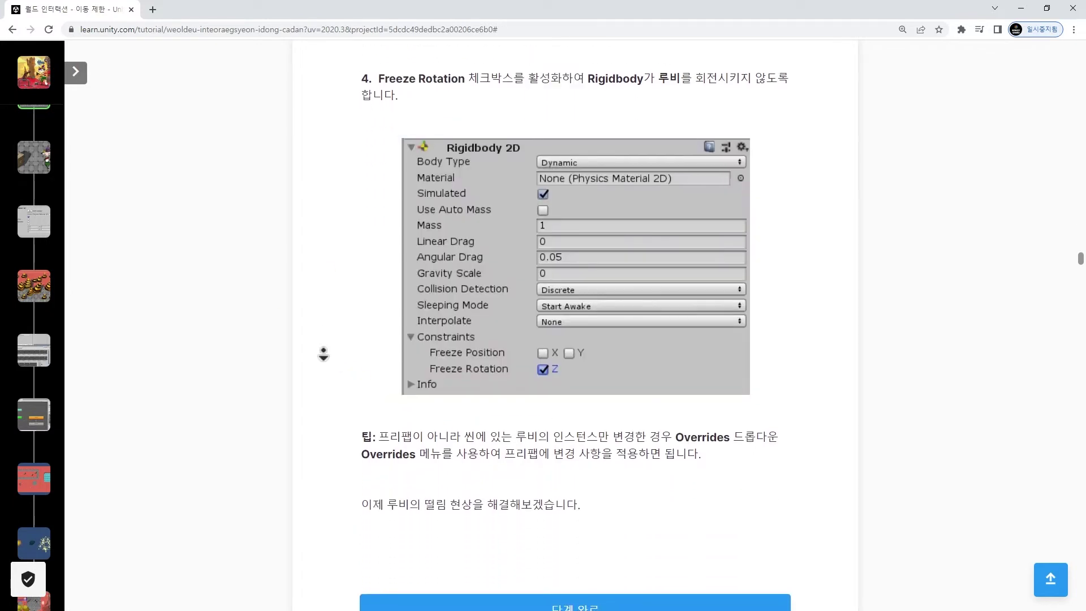
middle_click(323, 355)
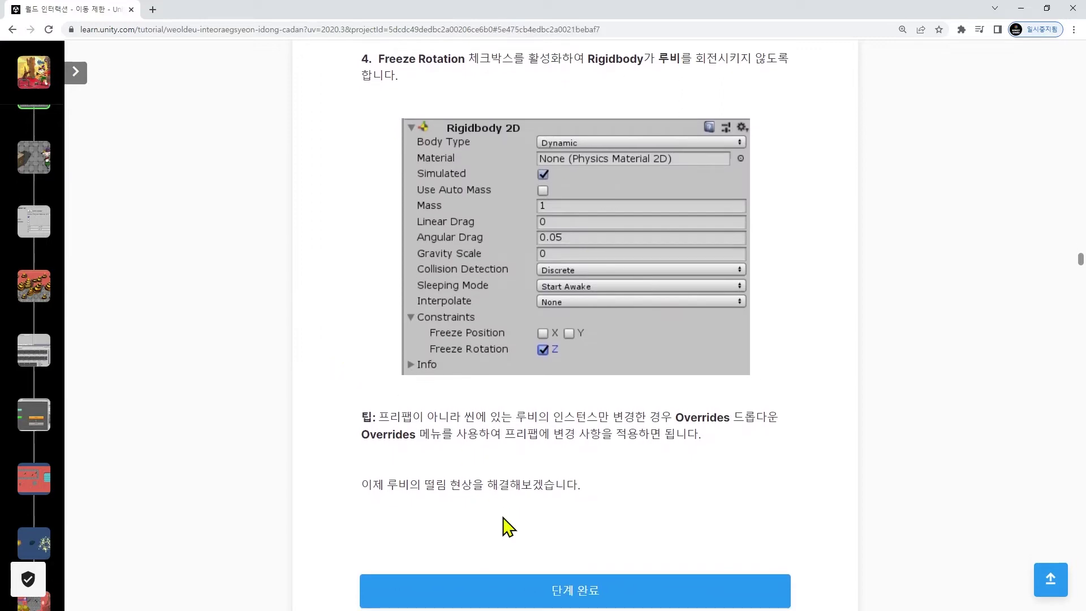
click(518, 577)
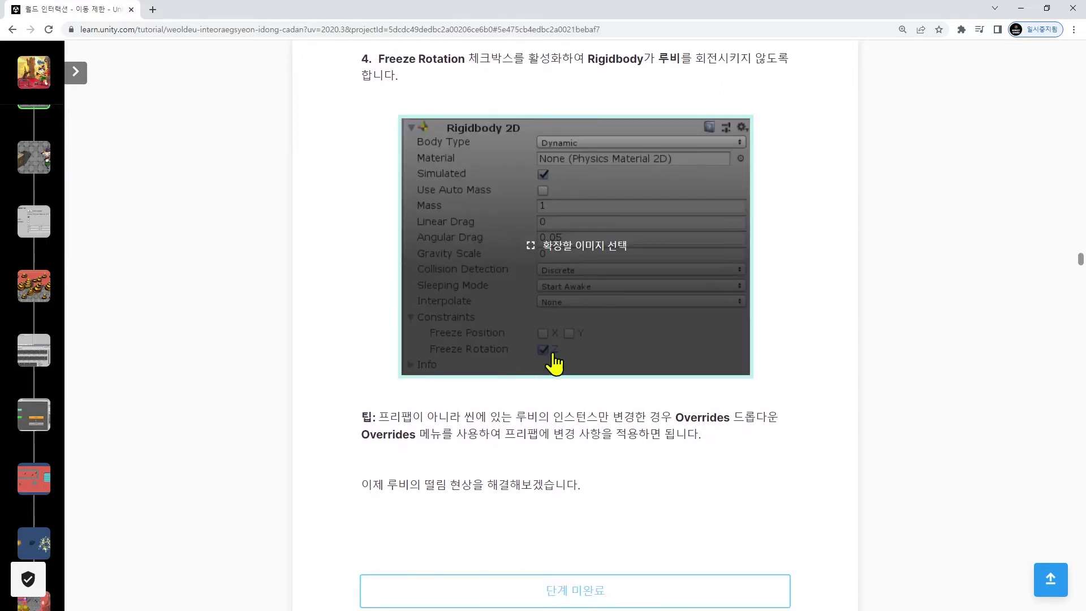
Step: Return to Unity, stop the running game and enable Freeze Rotation Z in the constraints of Ruby's Rigidbody 2D
key(alt+Tab)
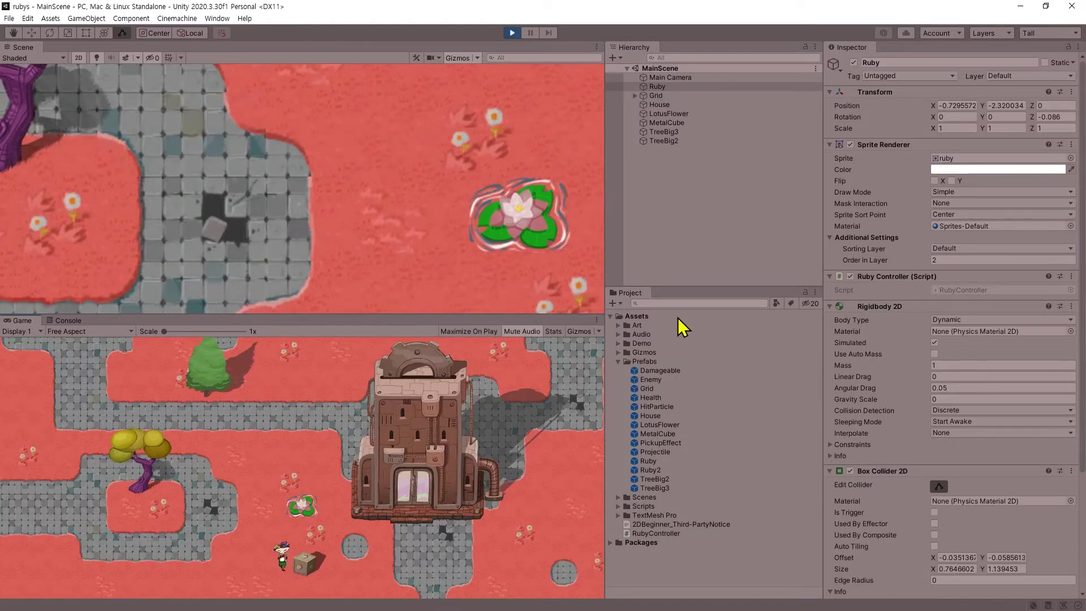
click(511, 34)
click(657, 86)
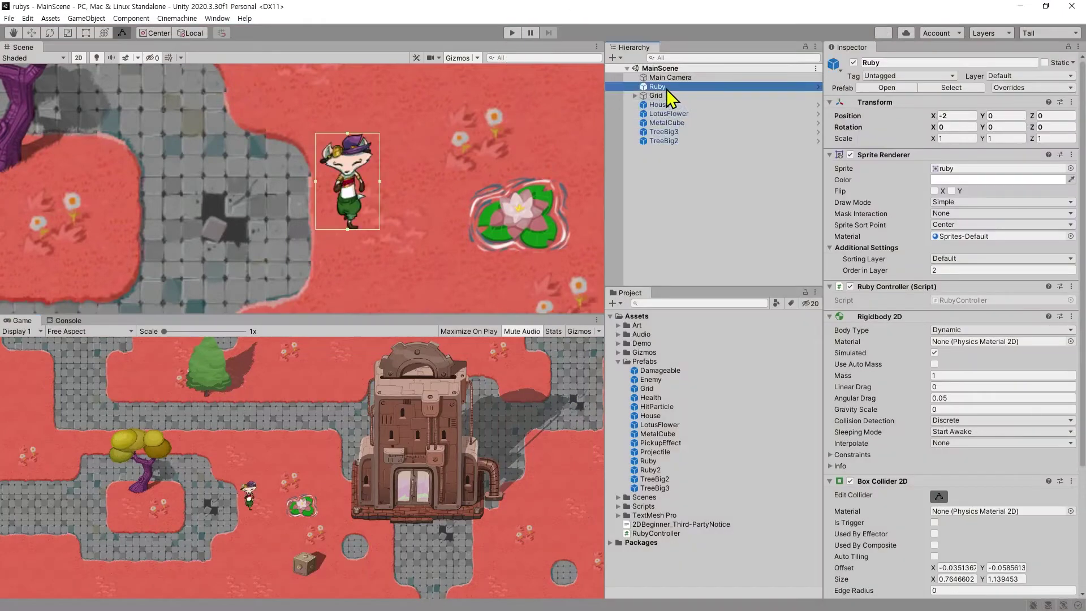
scroll(877, 316, down, 5)
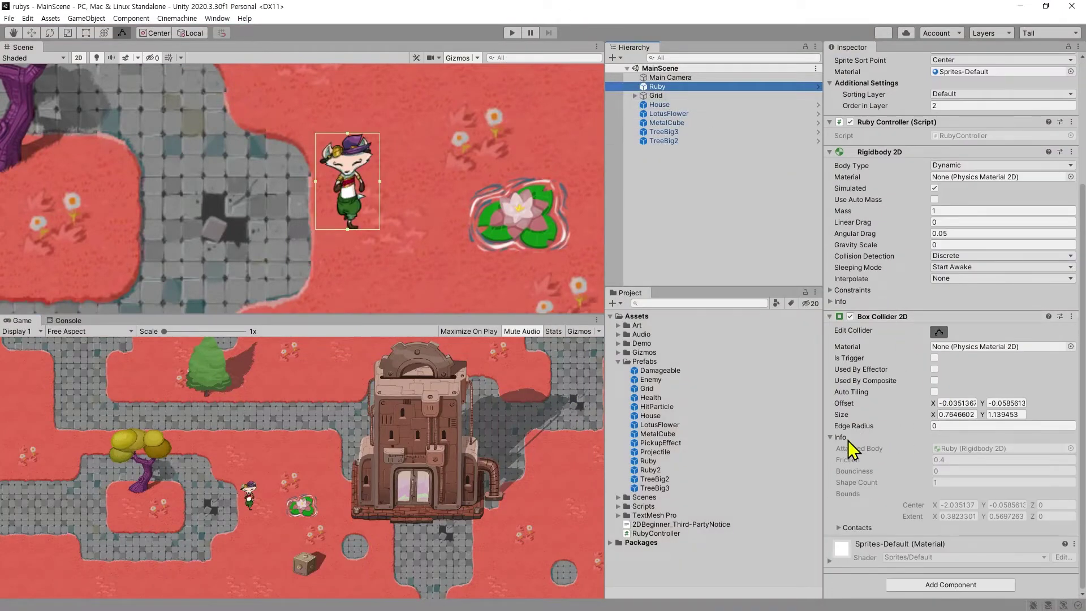
click(841, 291)
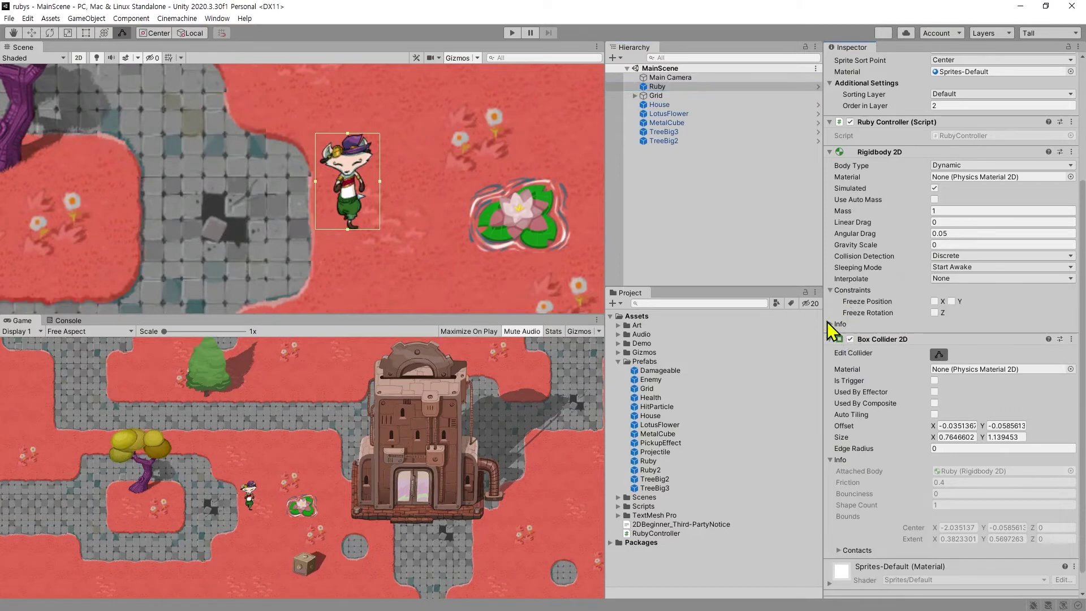
click(833, 324)
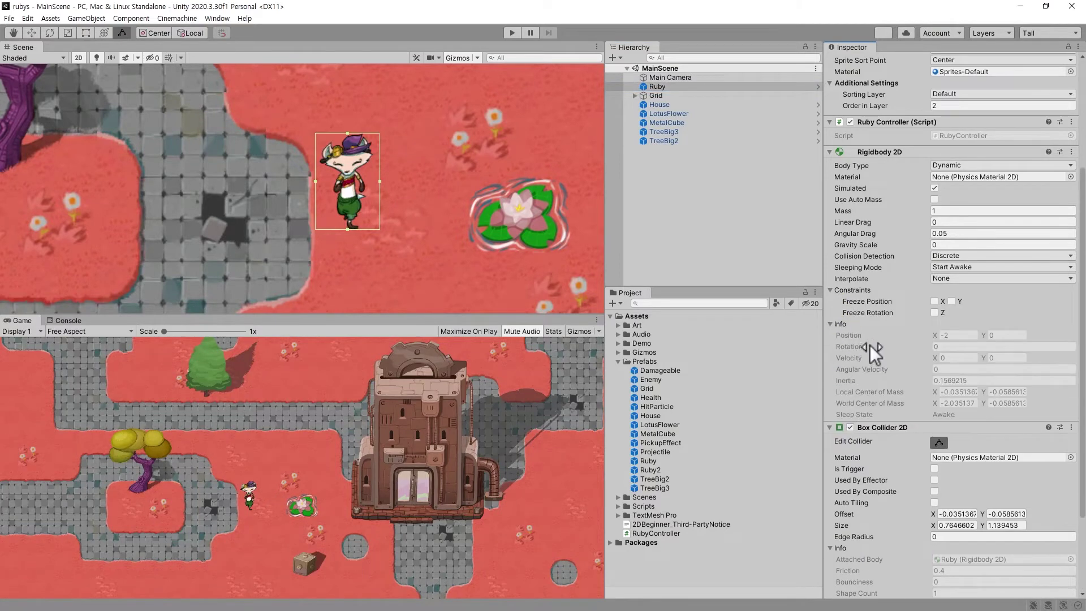
click(936, 312)
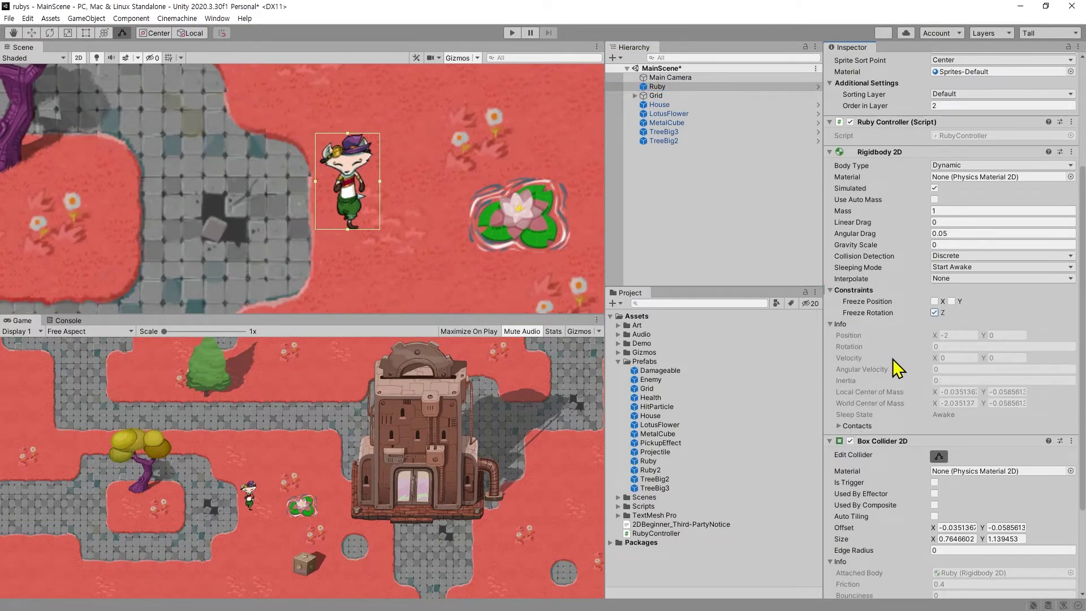
Step: Save the scene and apply all of the Ruby instance's overrides to its prefab
key(ctrl+s)
scroll(1056, 283, up, 5)
click(1044, 88)
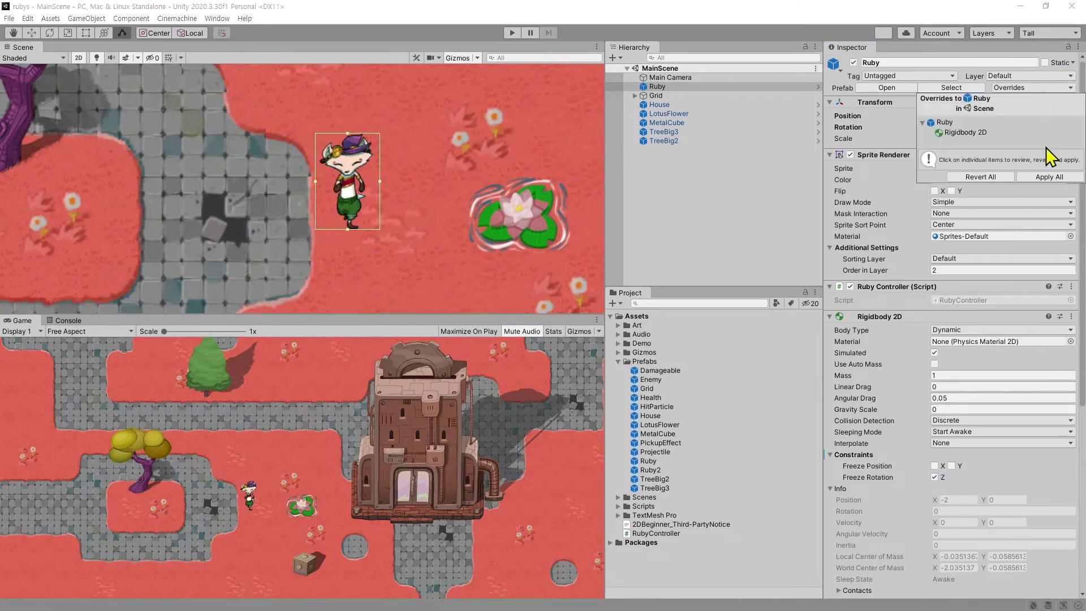
click(1051, 176)
Step: Run the game and walk Ruby against the MetalCube from every side to test collisions with her rotation frozen
click(512, 32)
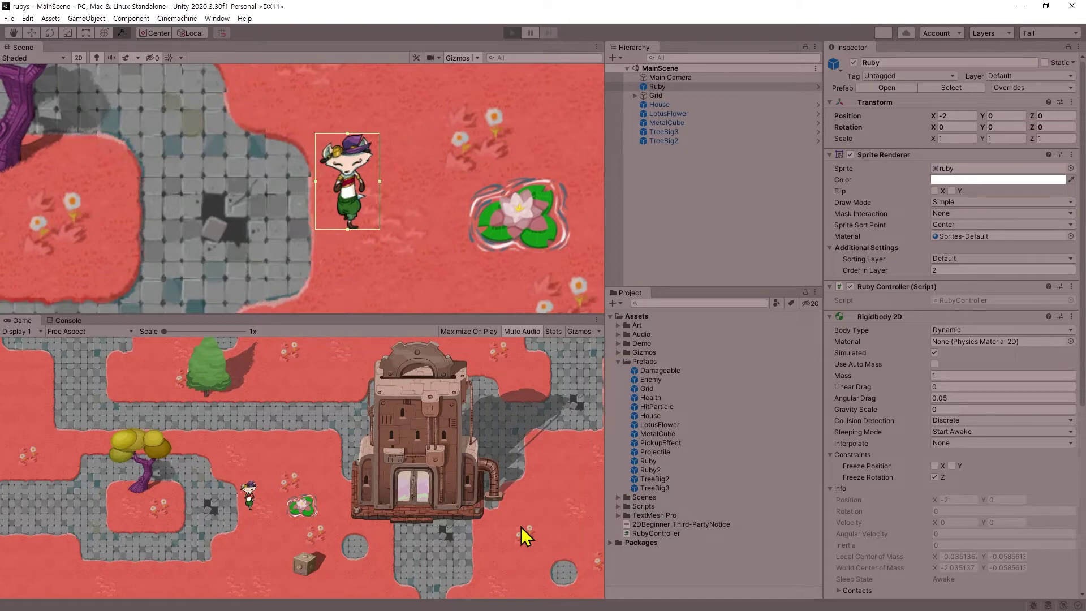
key(Right)
key(Down)
key(Left)
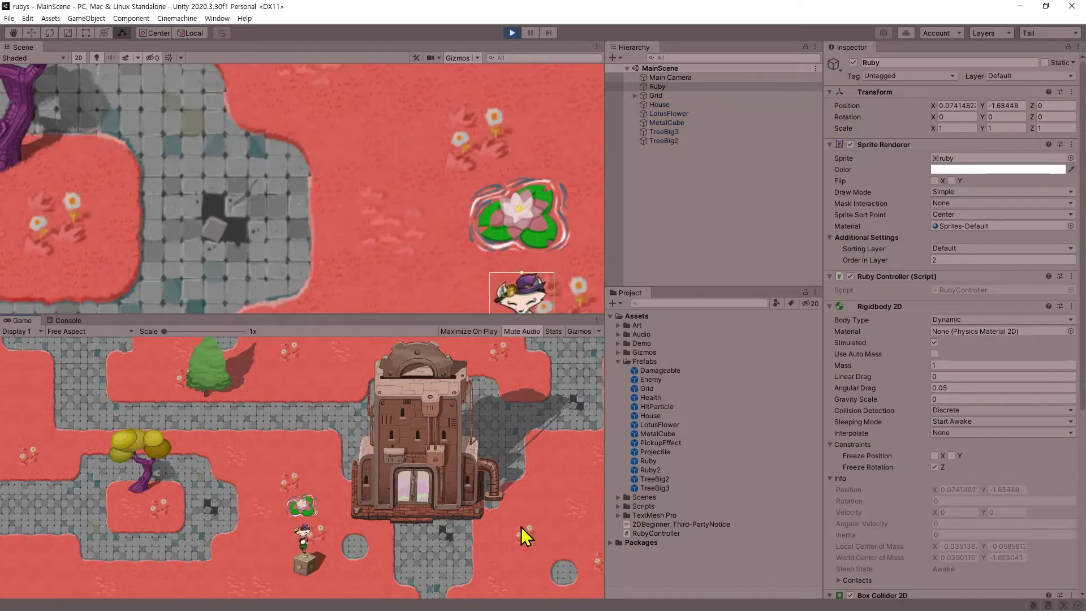
key(Down)
key(Up)
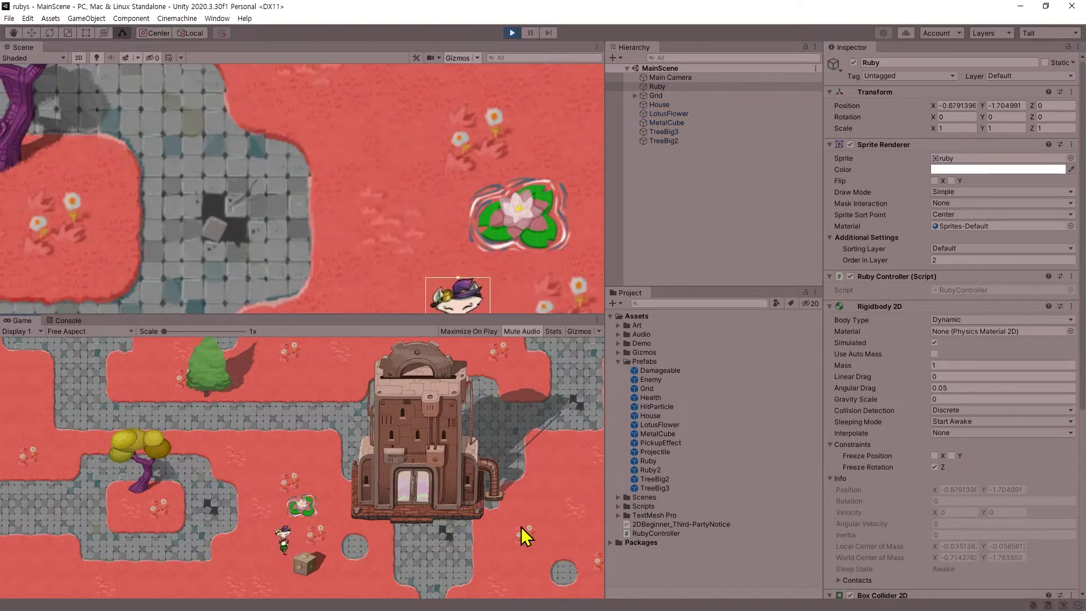
key(Down)
key(Right)
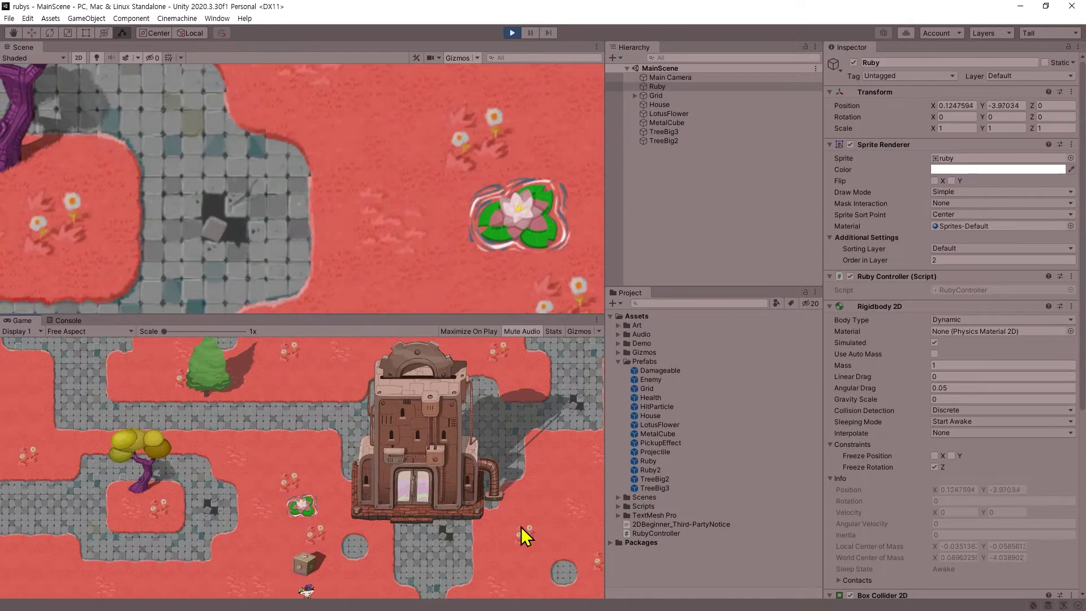
key(Up)
key(Up)
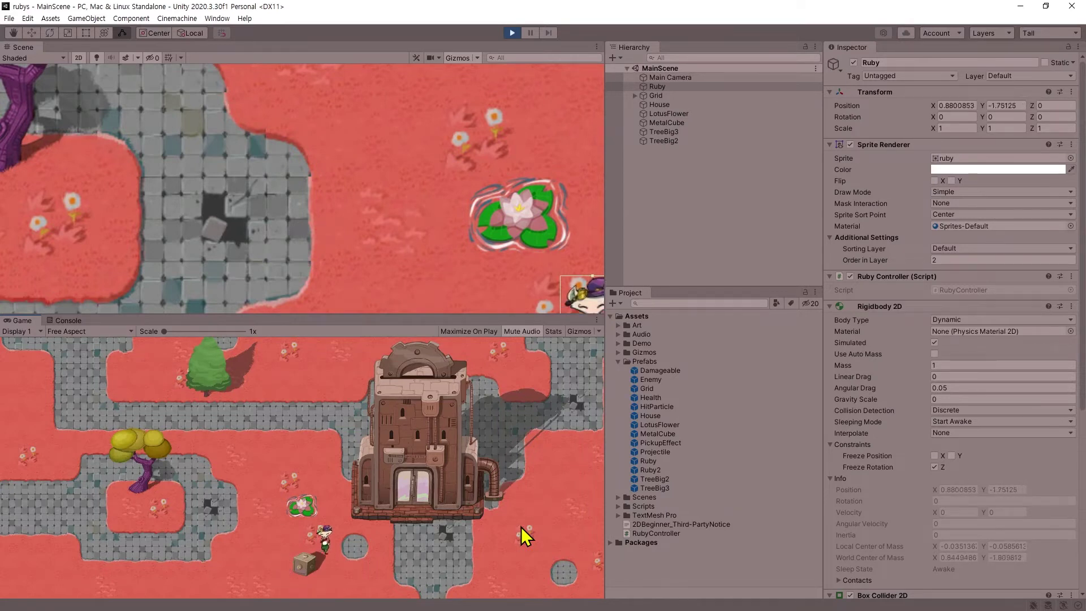
key(Left)
key(Left)
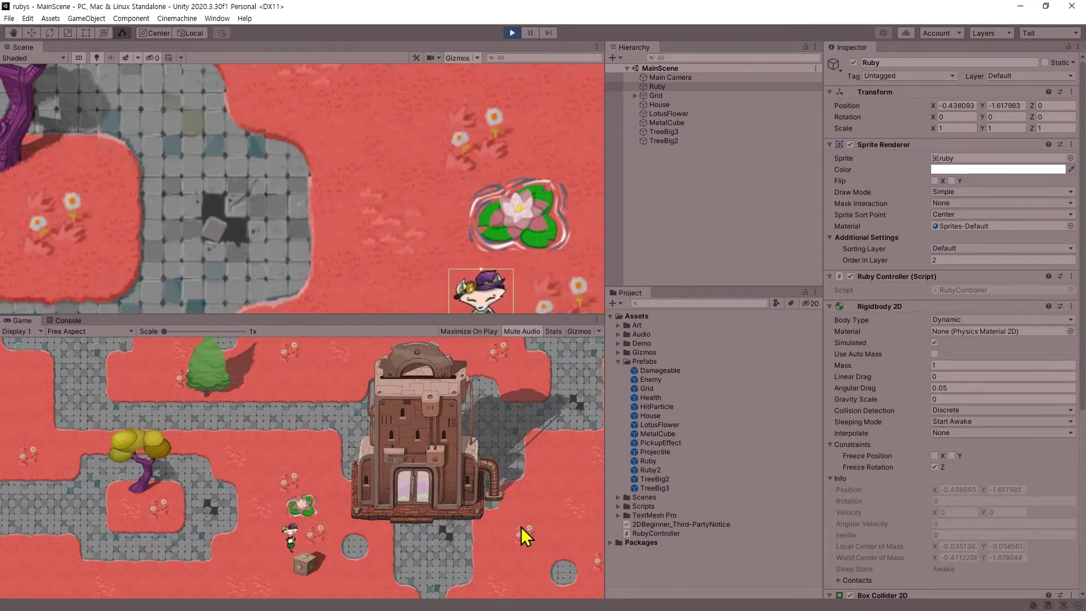
key(Right)
key(Left)
key(Down)
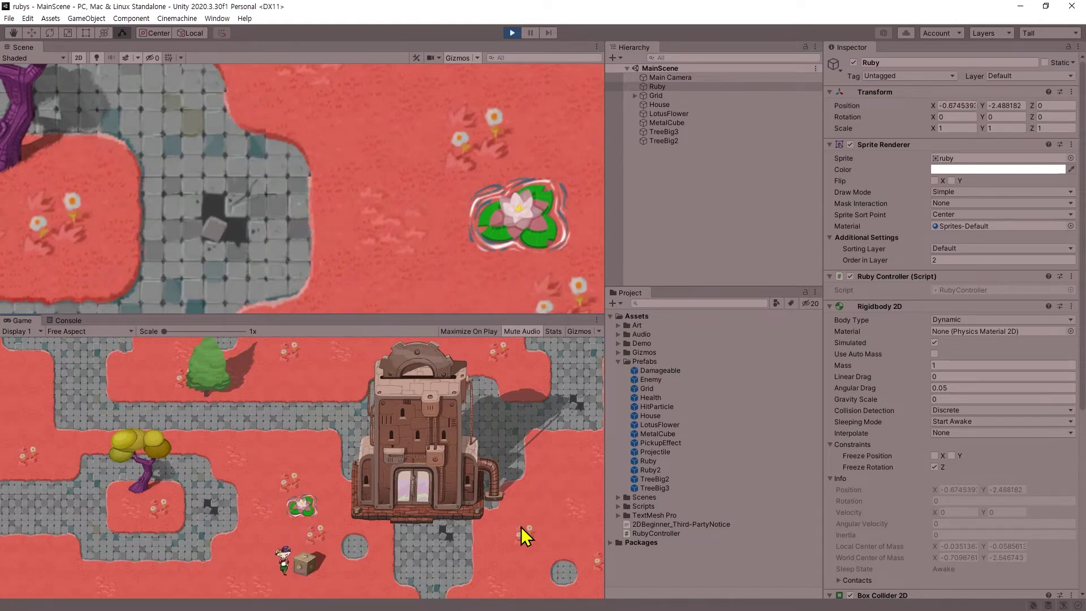
key(Up)
key(Right)
key(Left)
key(Down)
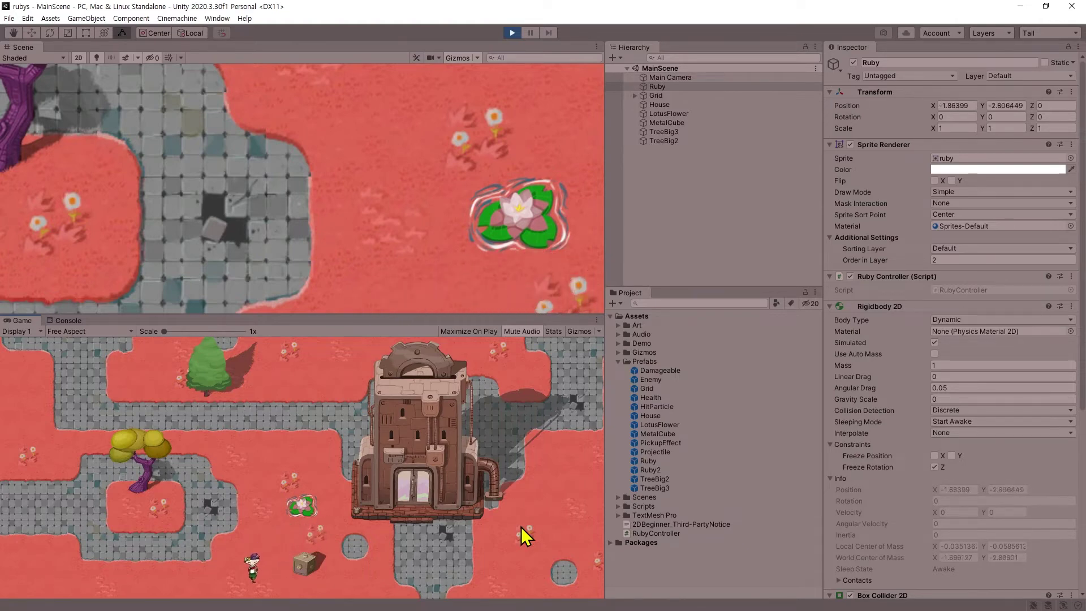
key(Right)
key(Down)
key(Right)
key(Down)
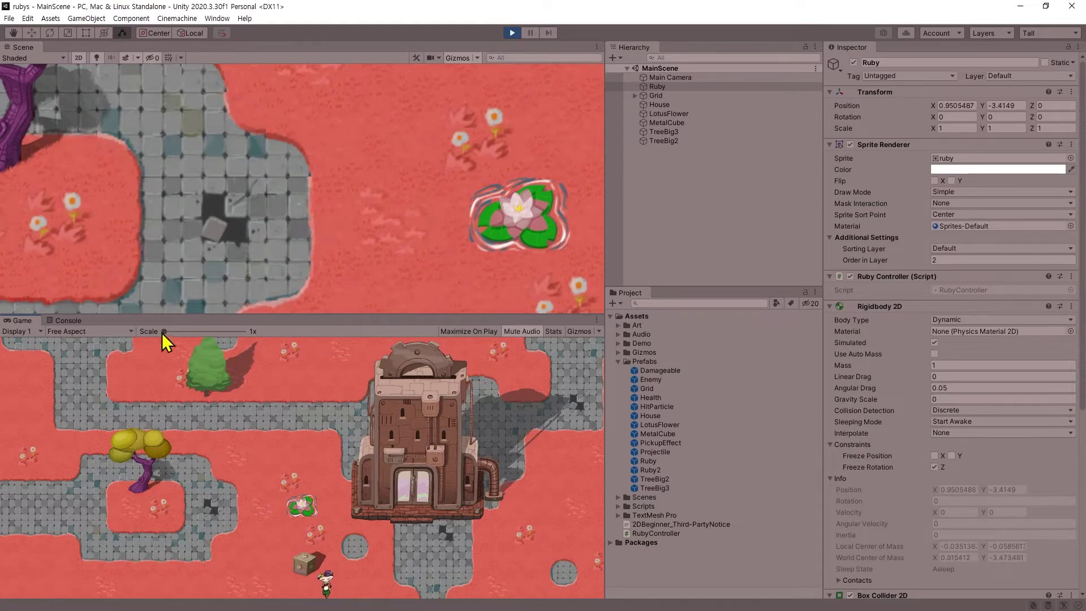
Step: Stop the game, make the Main Camera a child of Ruby and set the Game view scale to 1.3x
drag(162, 332, 198, 338)
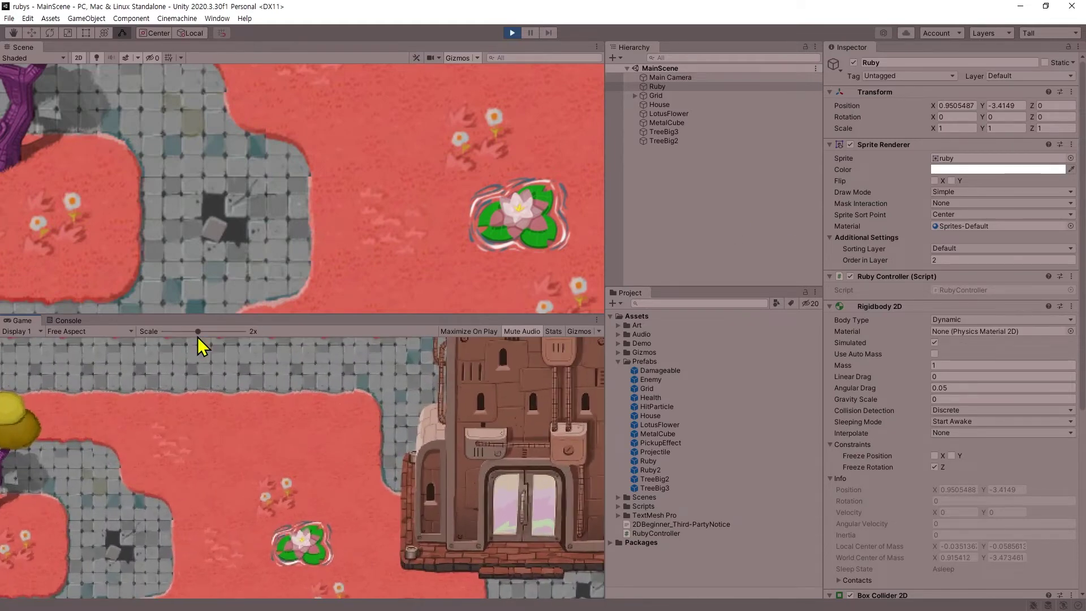
click(512, 33)
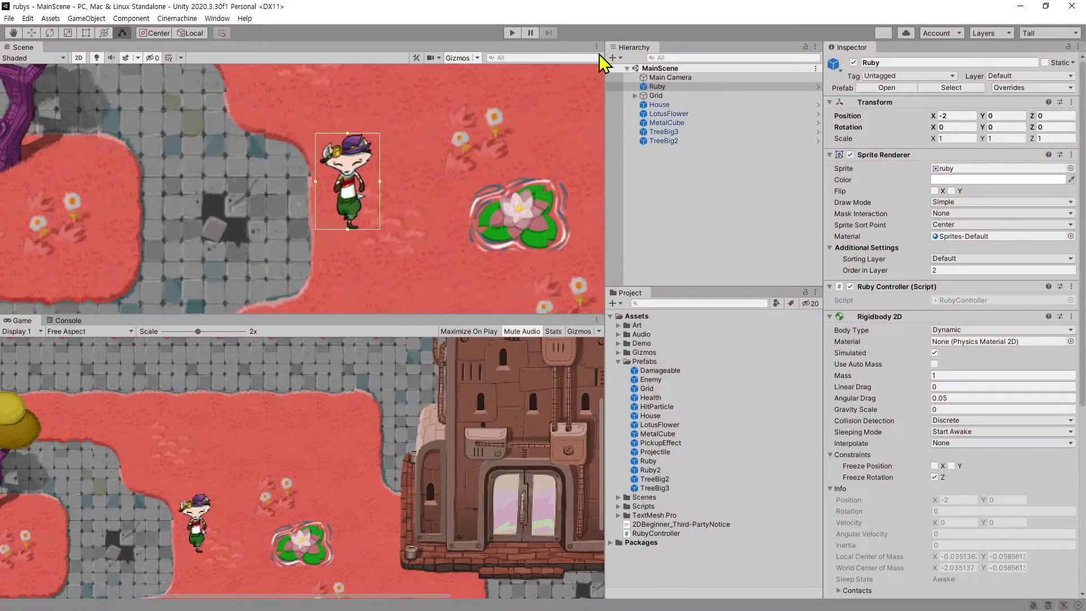
click(672, 78)
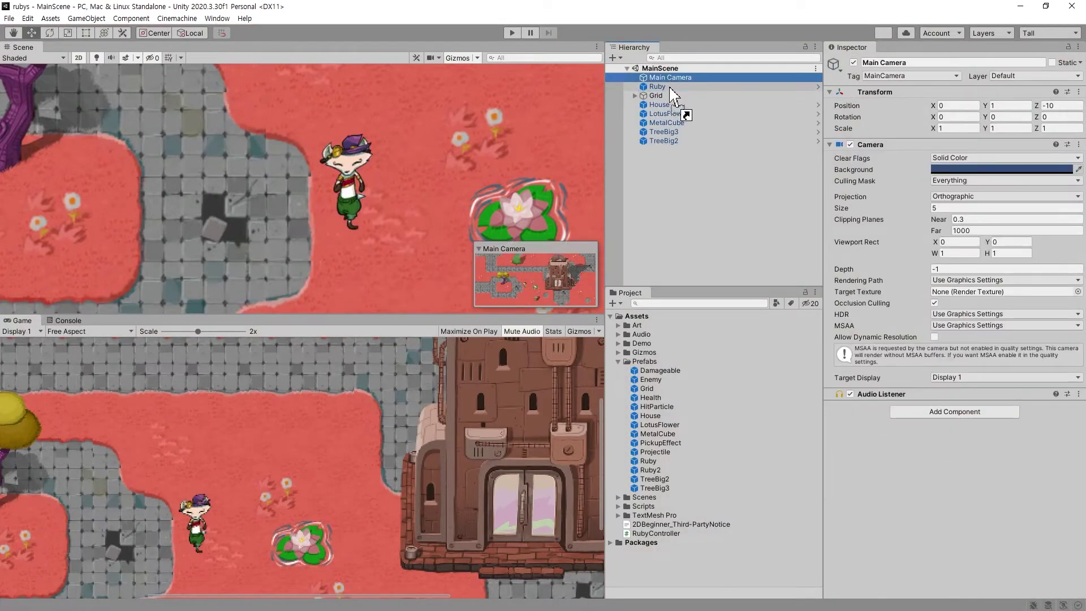
drag(671, 89, 666, 87)
scroll(263, 427, down, 5)
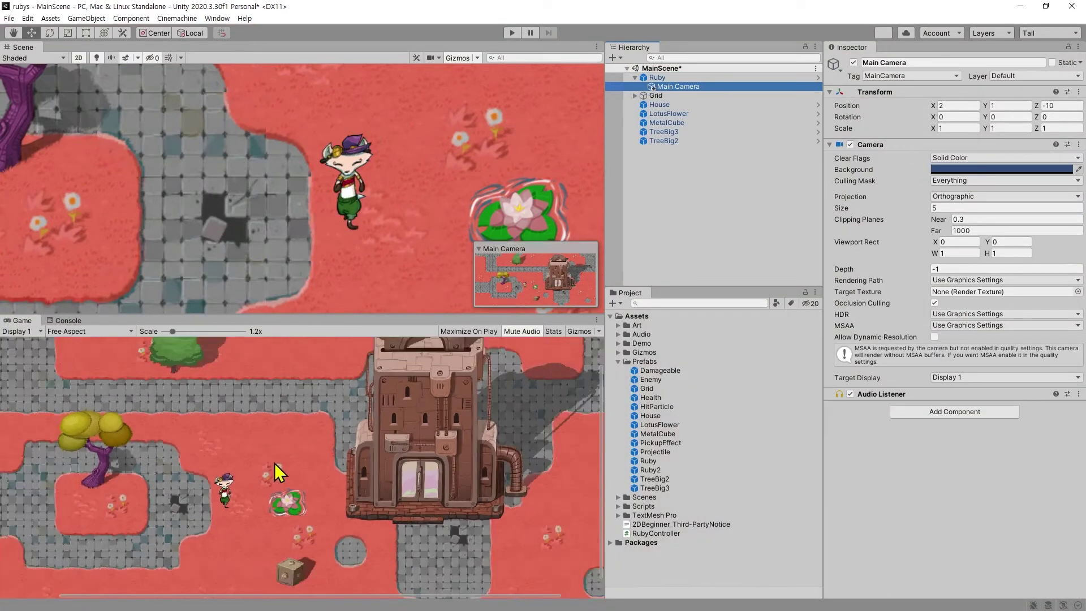
scroll(274, 463, up, 1)
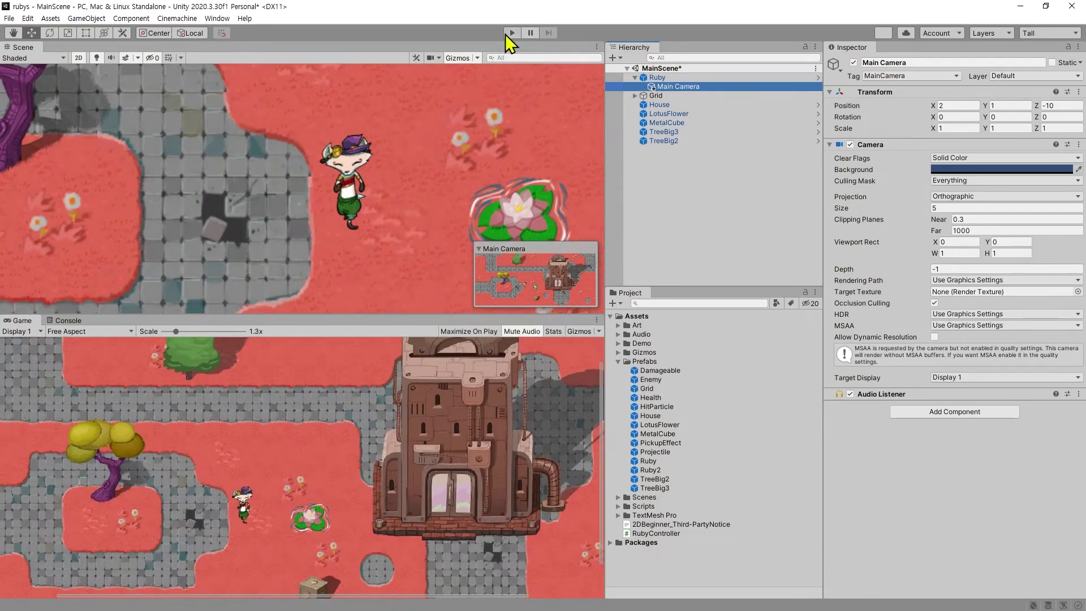
Step: Run the game, walk Ruby around and into the MetalCube with the camera attached to her, and stop the game
click(512, 33)
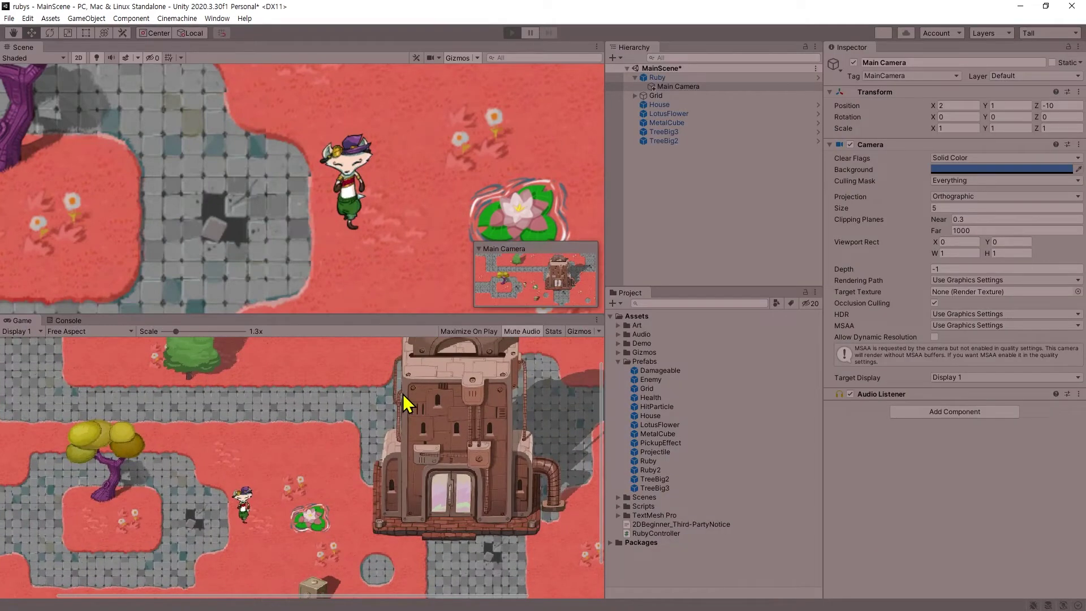
key(Down)
key(Right)
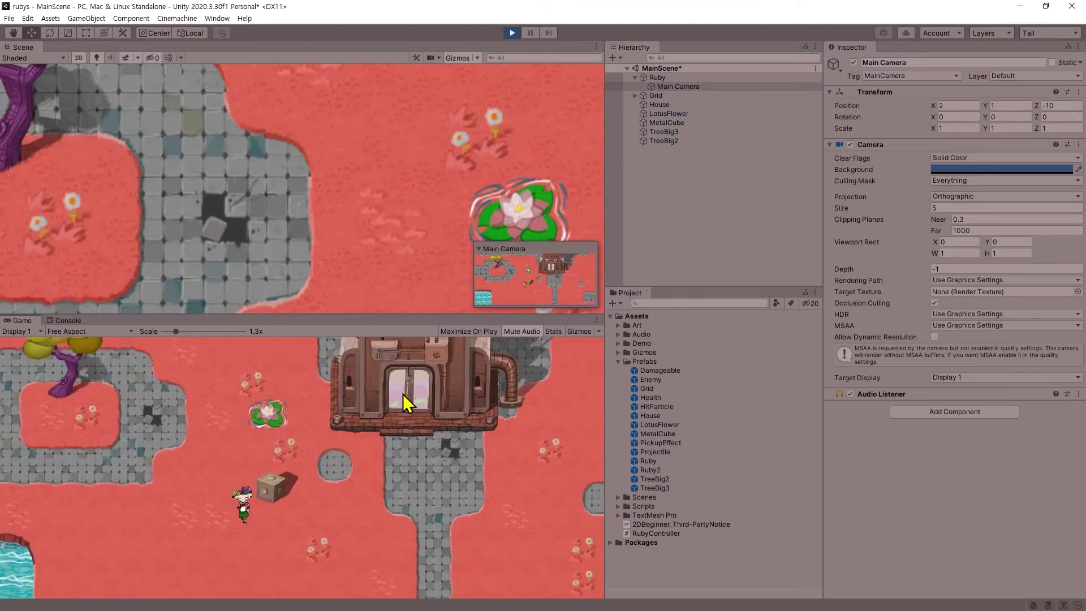
key(Right)
key(Left)
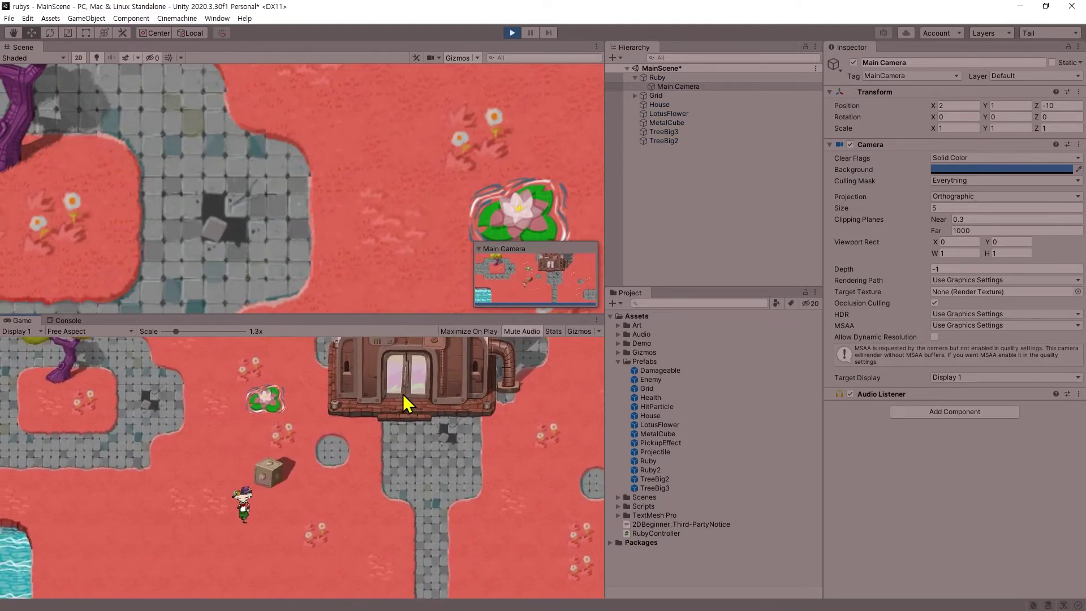
key(Up)
key(Up)
key(Right)
key(Down)
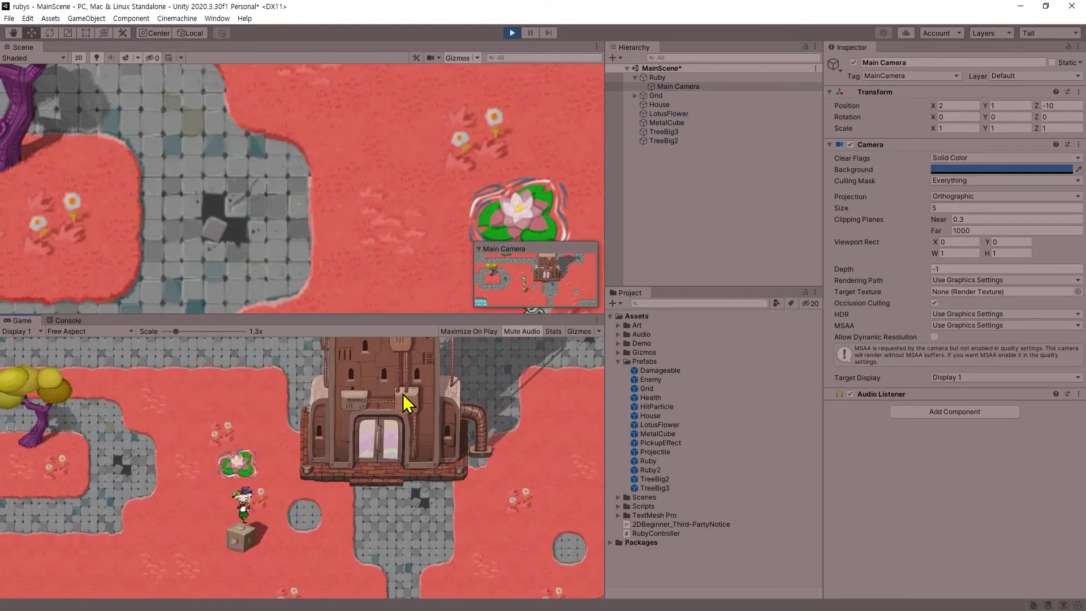
key(Left)
key(Down)
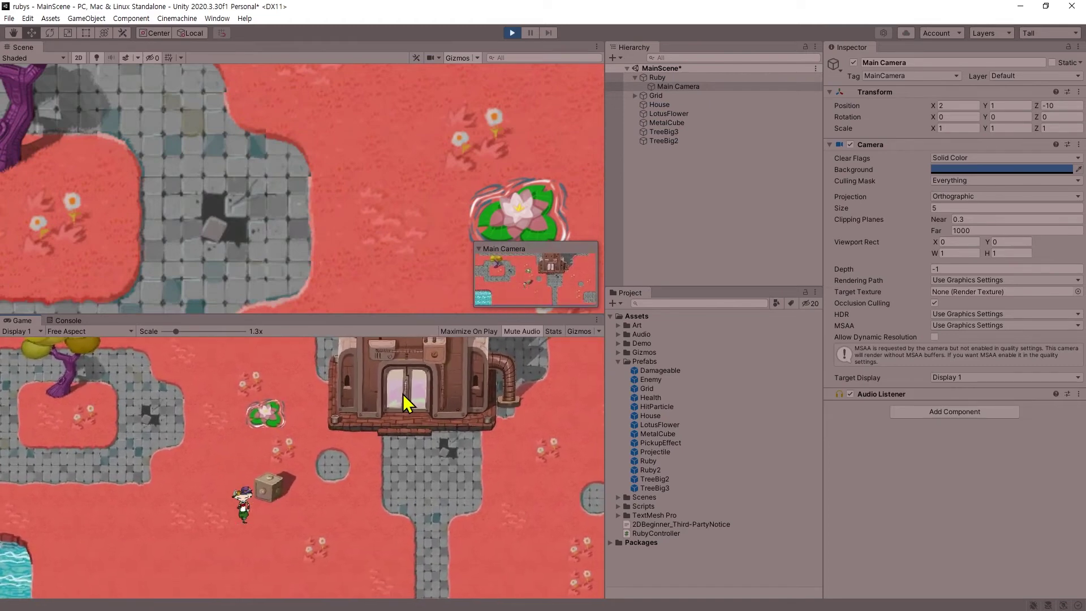
key(Up)
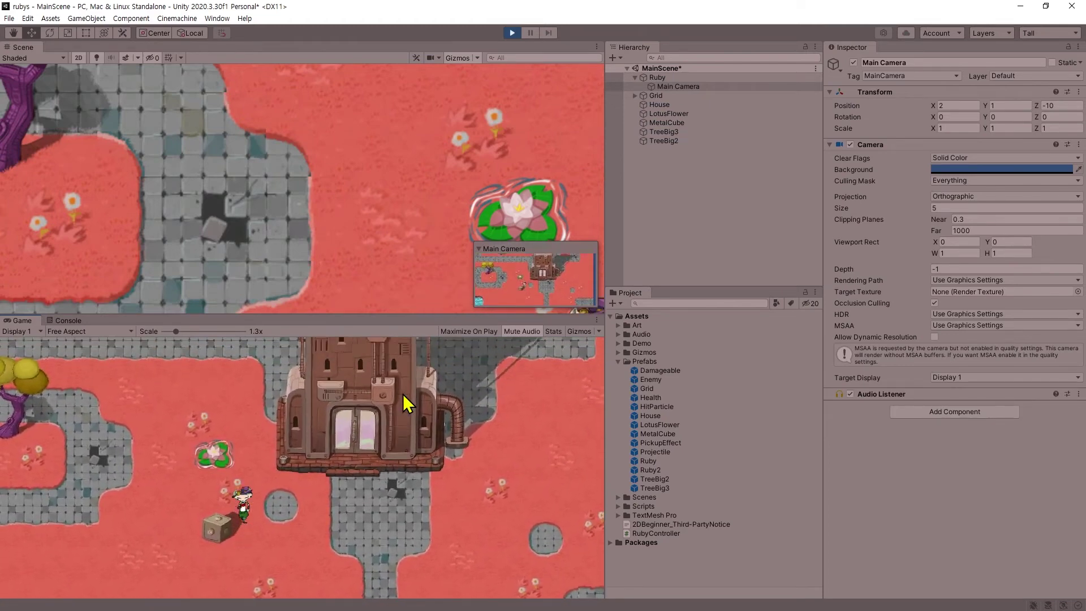
key(Right)
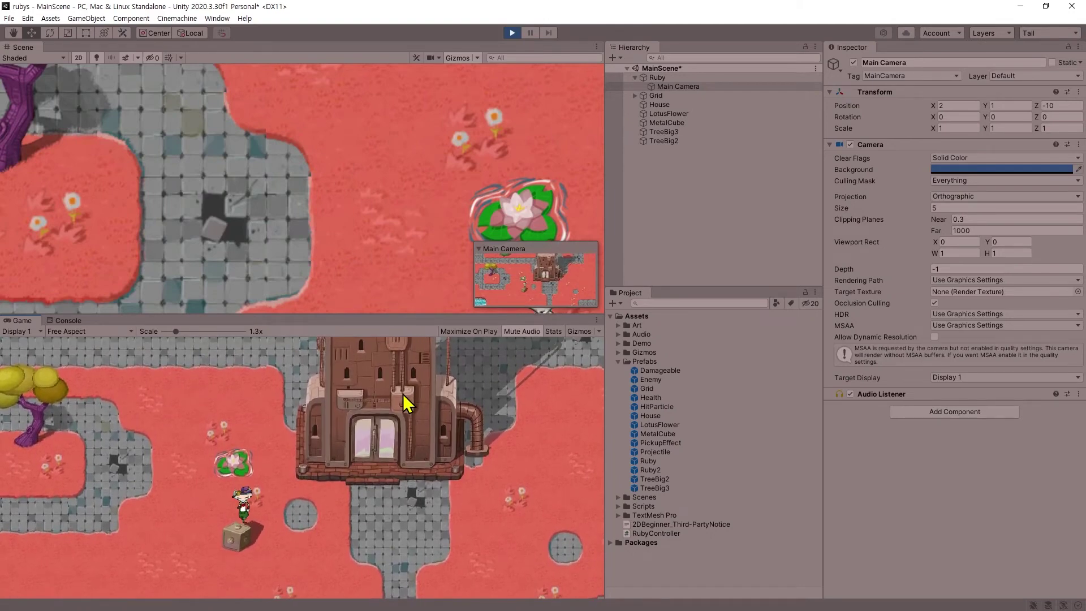
click(512, 33)
Step: Switch to the Unity Learn page in the browser and read tutorial step 8 on the cause of Ruby's jitter
key(alt+Tab)
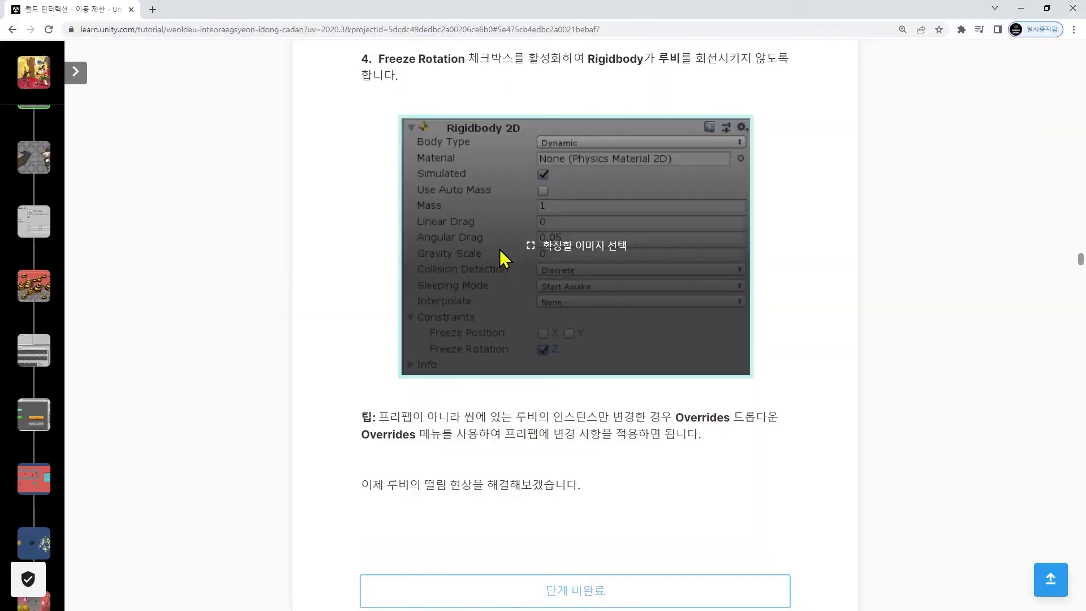
scroll(500, 249, down, 9)
drag(383, 237, 638, 241)
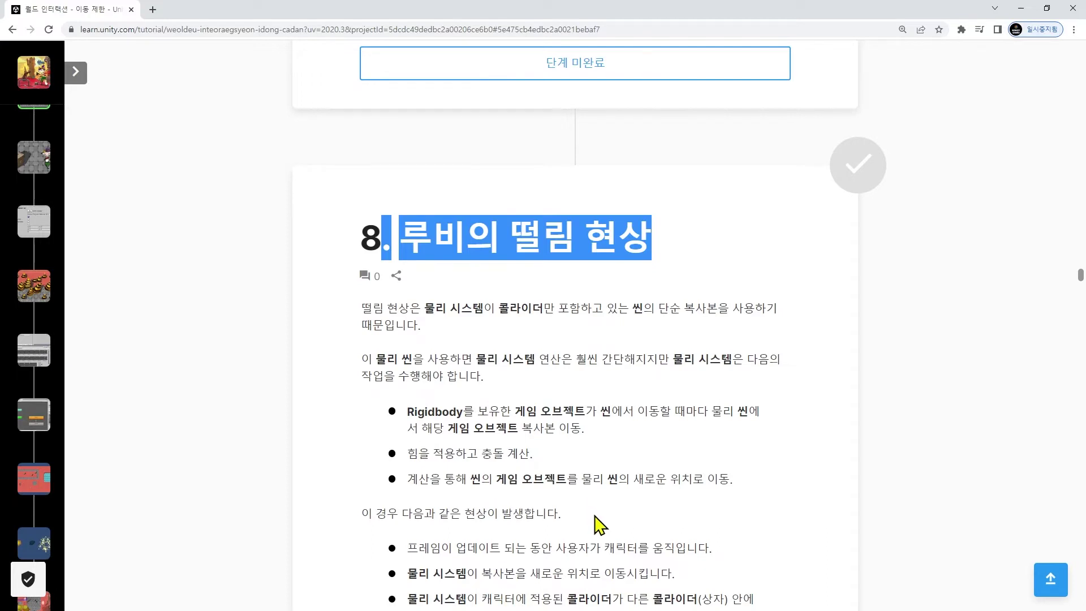
drag(595, 523, 348, 519)
scroll(365, 511, down, 1)
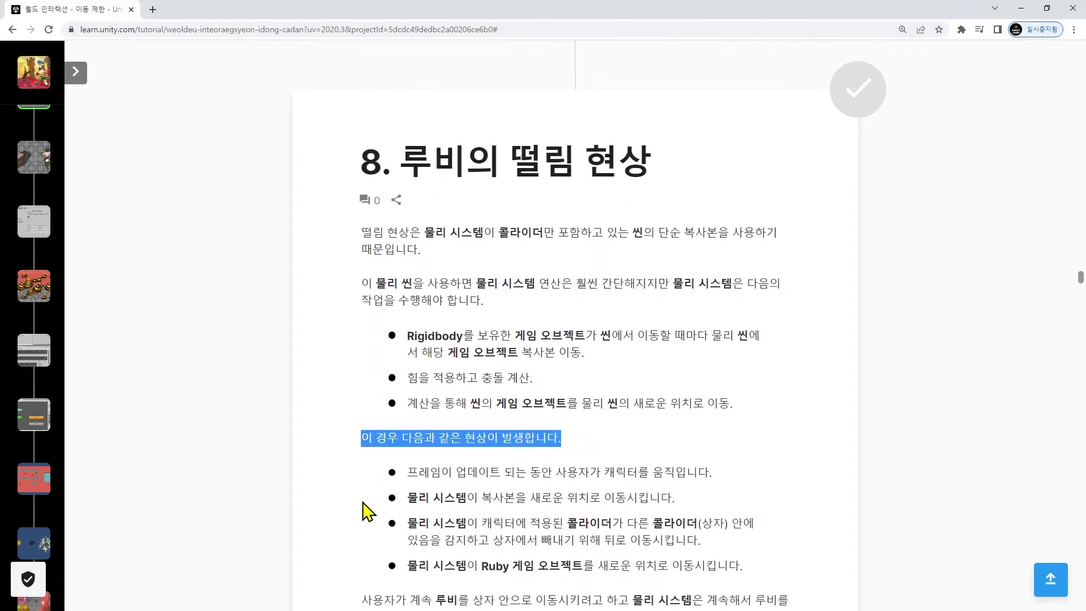
click(412, 482)
scroll(396, 464, down, 3)
scroll(315, 384, up, 2)
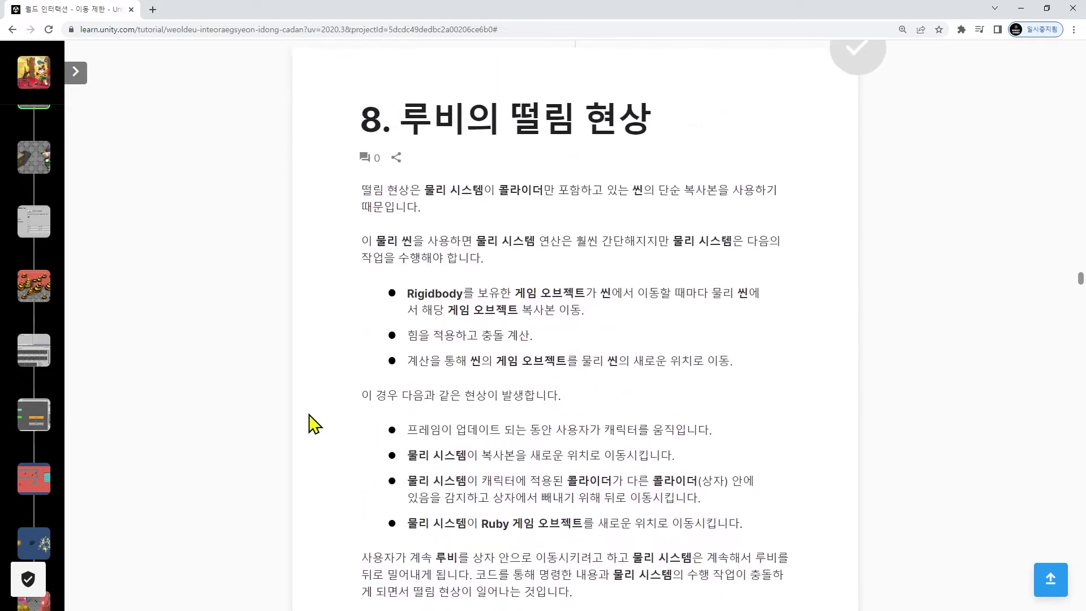
Step: Read the introduction of tutorial step 9 on moving the Rigidbody instead of the GameObject Transform to fix Ruby's jitter
scroll(307, 426, down, 8)
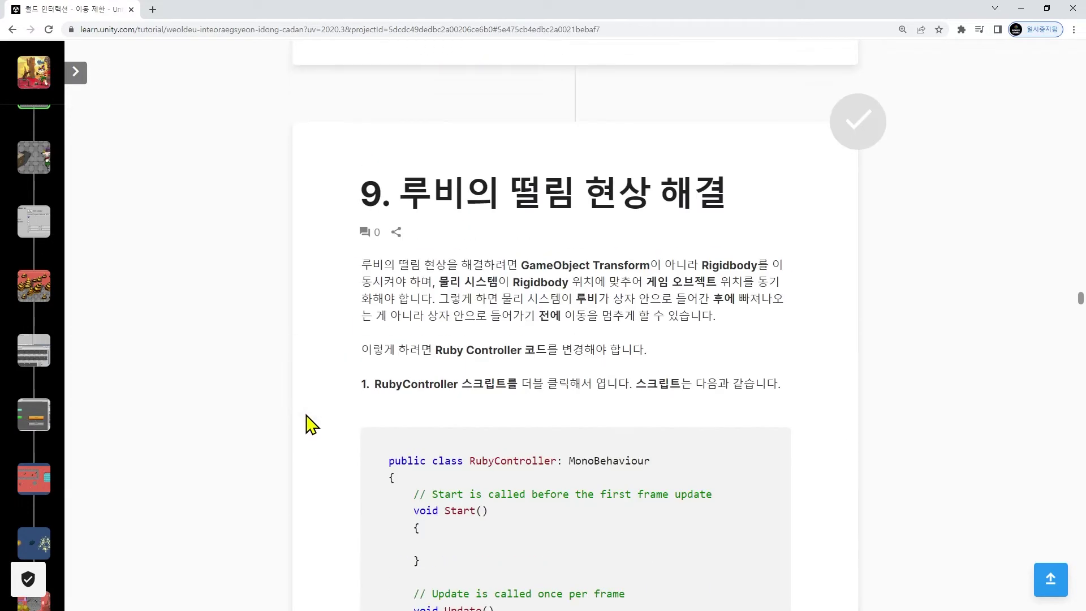
drag(338, 264, 778, 384)
click(568, 312)
double_click(472, 265)
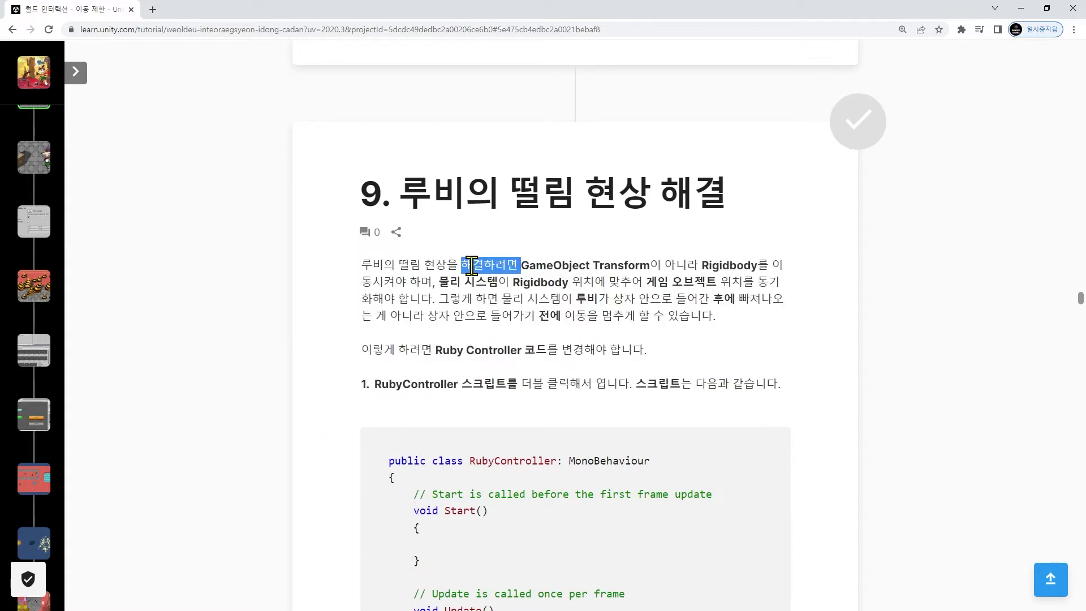
double_click(535, 266)
double_click(623, 266)
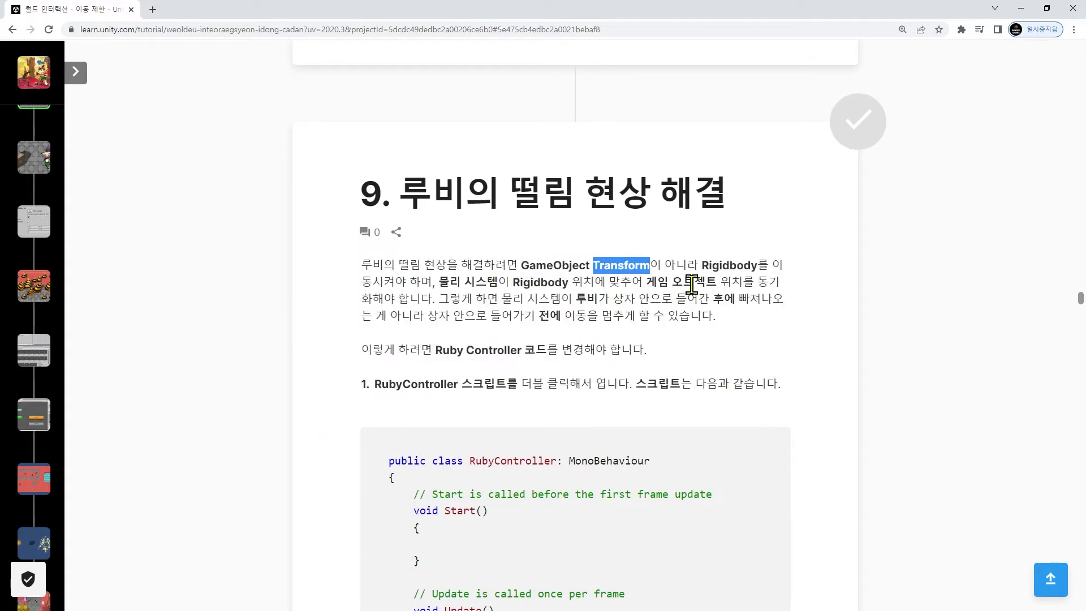
double_click(750, 267)
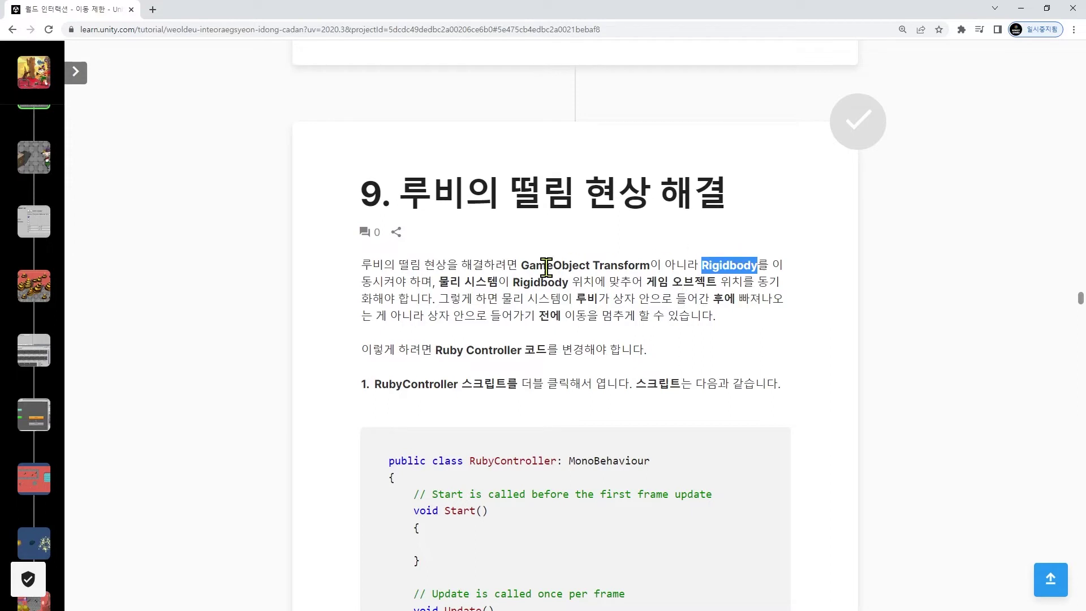
double_click(526, 283)
drag(639, 281, 813, 287)
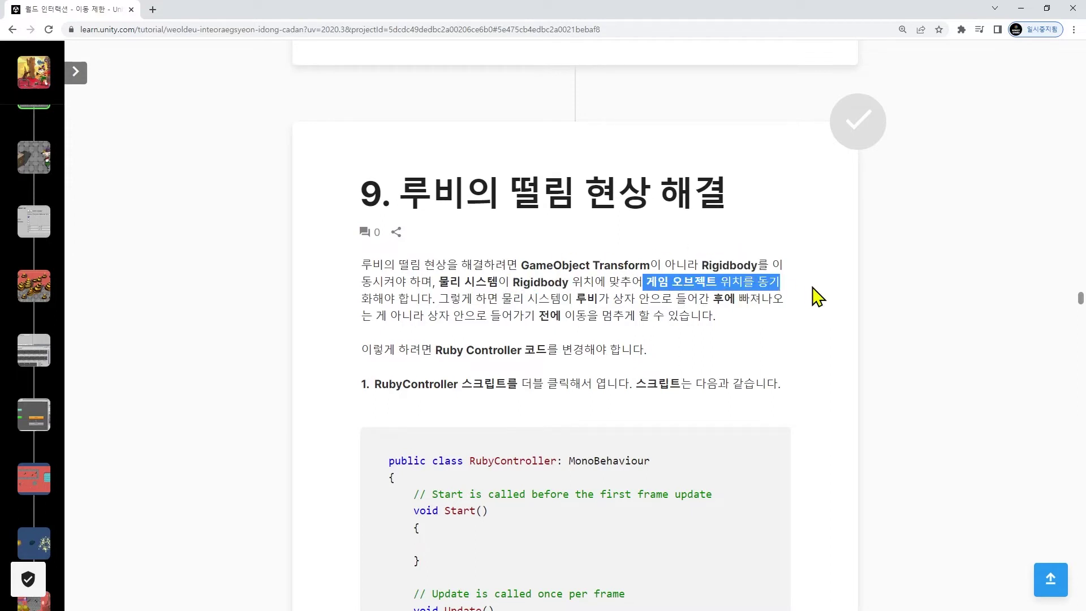
drag(433, 293, 650, 329)
drag(727, 324, 398, 312)
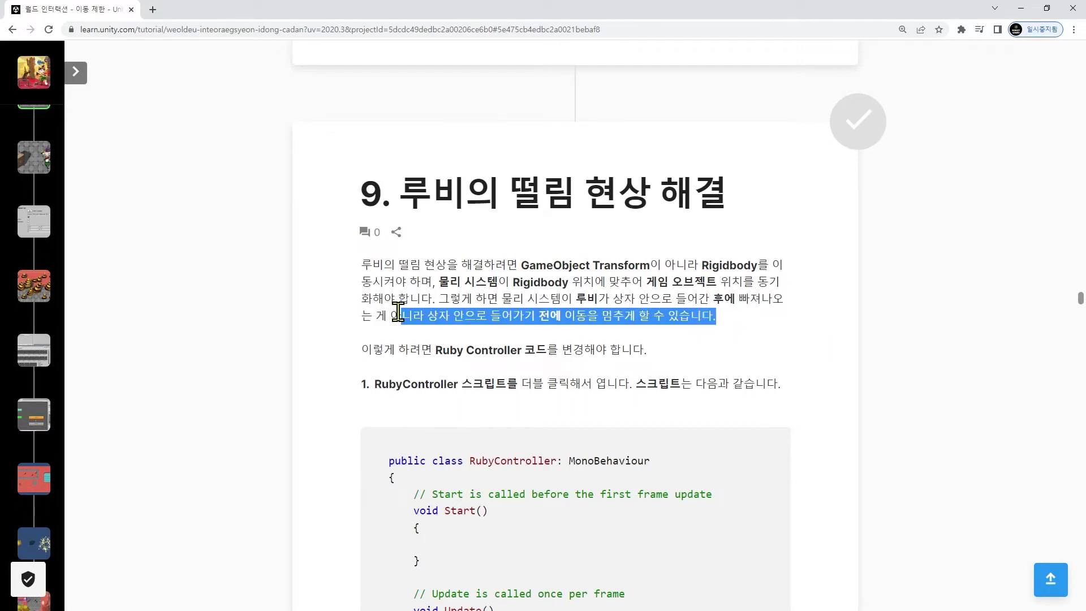
Step: Review the instruction to open the RubyController script and its existing Start and Update code in tutorial step 9
scroll(399, 313, down, 1)
drag(434, 275, 607, 308)
scroll(579, 290, down, 4)
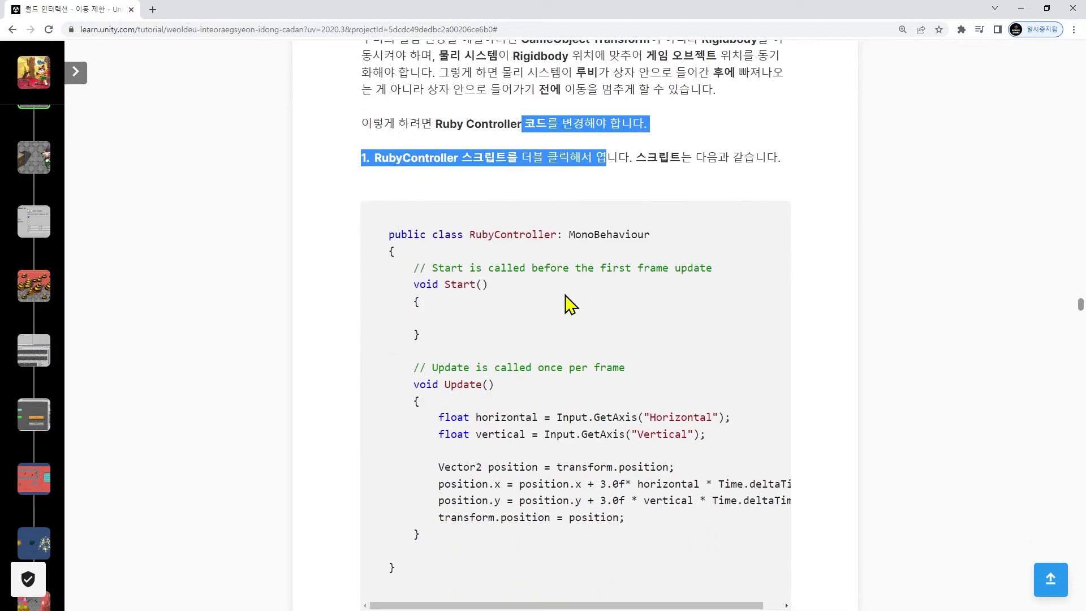
scroll(395, 334, down, 3)
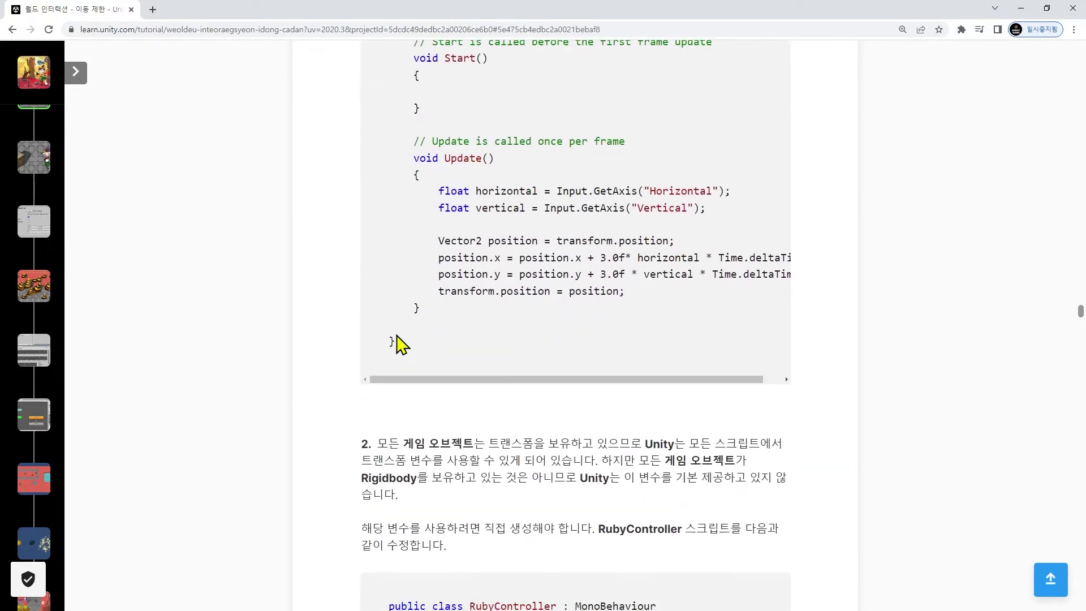
scroll(397, 337, down, 7)
scroll(397, 337, up, 7)
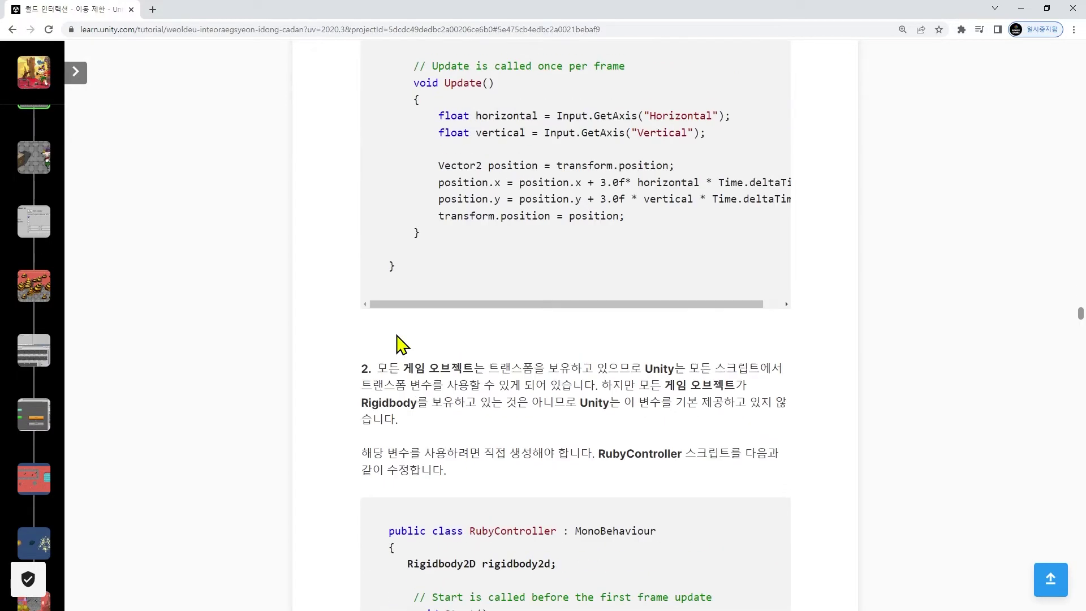
scroll(396, 344, up, 2)
drag(373, 85, 568, 418)
click(568, 418)
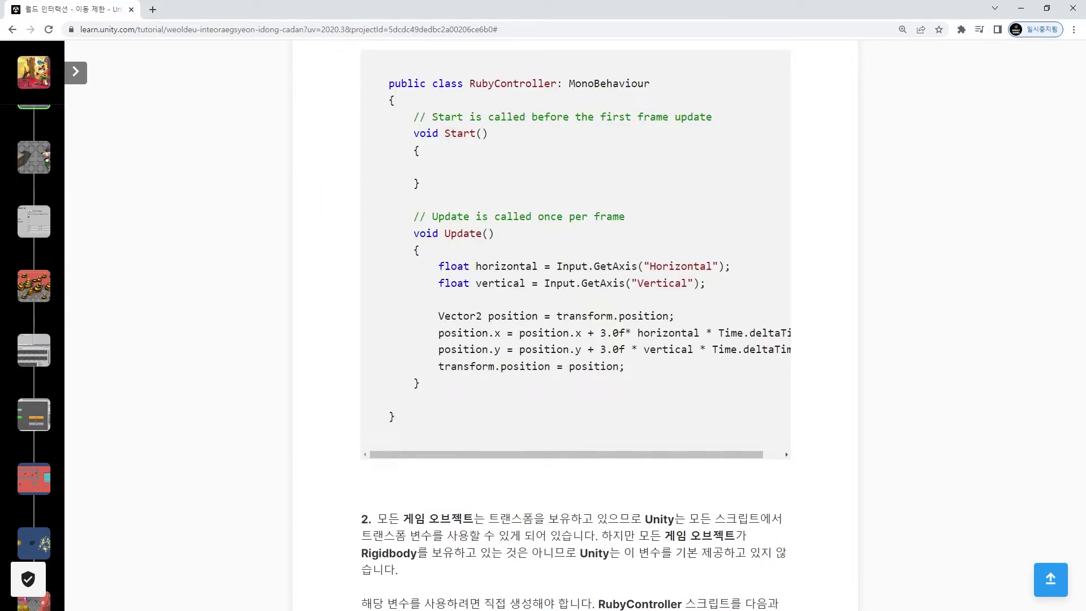
Step: Switch to Unity and apply all of Ruby's overrides, including the child Main Camera, to the Ruby prefab
key(alt+Tab)
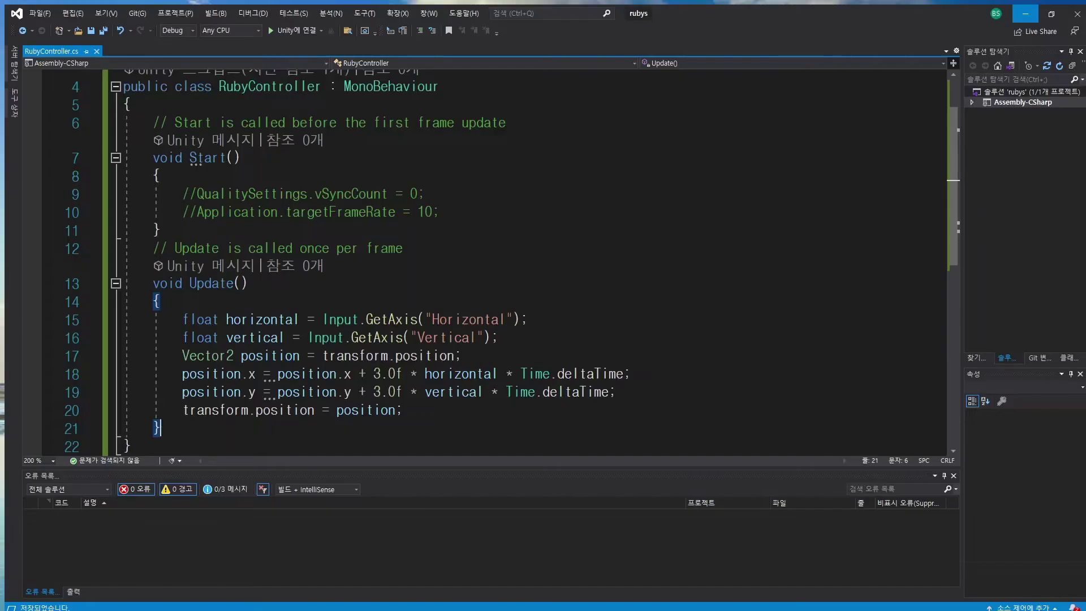
key(ctrl+a)
key(alt+Tab)
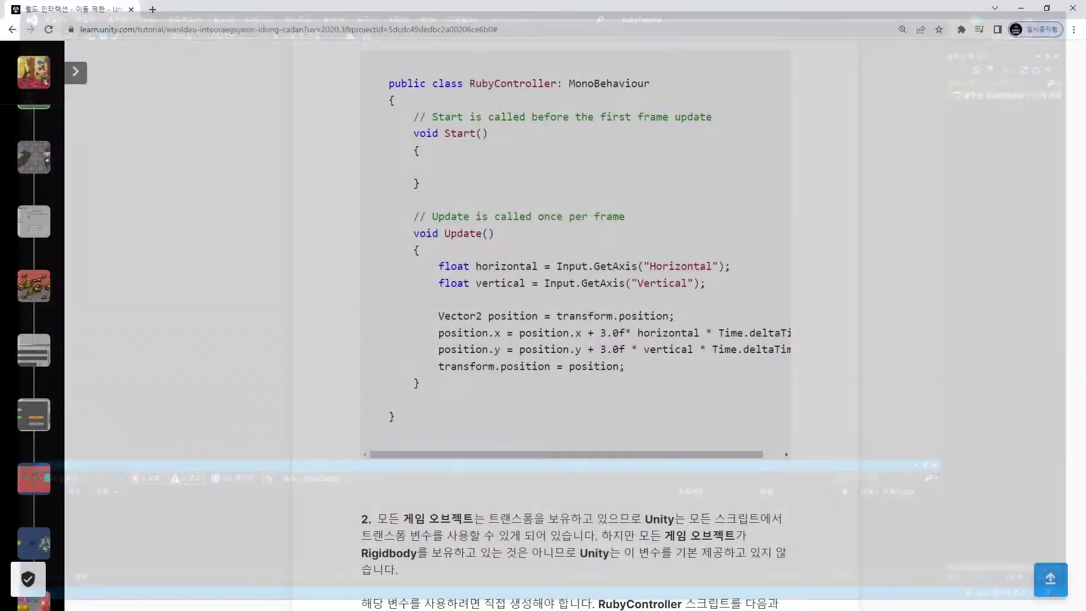
key(alt+Tab)
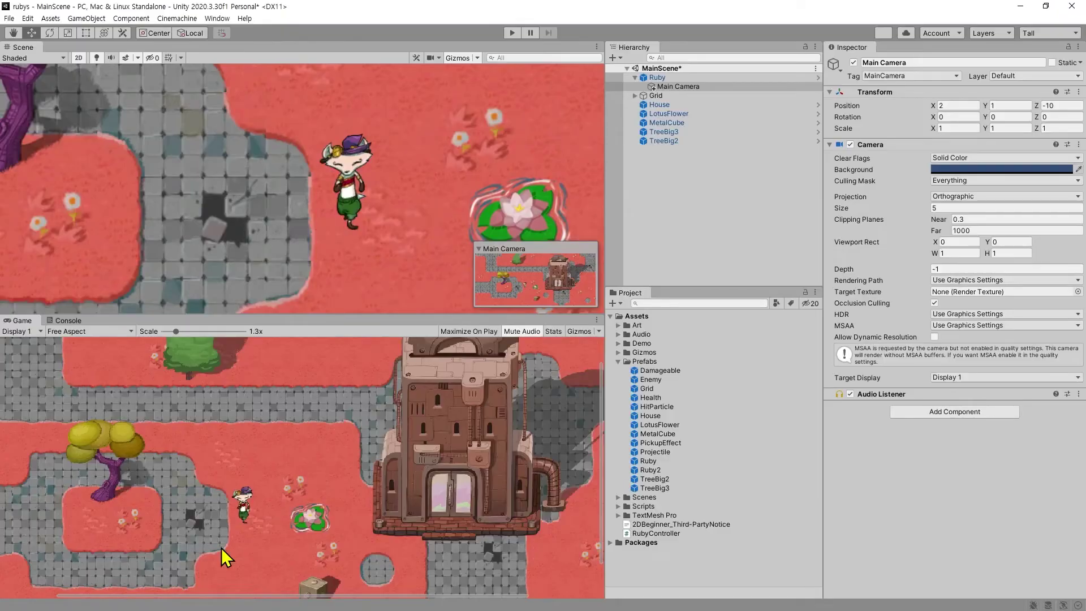
click(658, 78)
click(1012, 91)
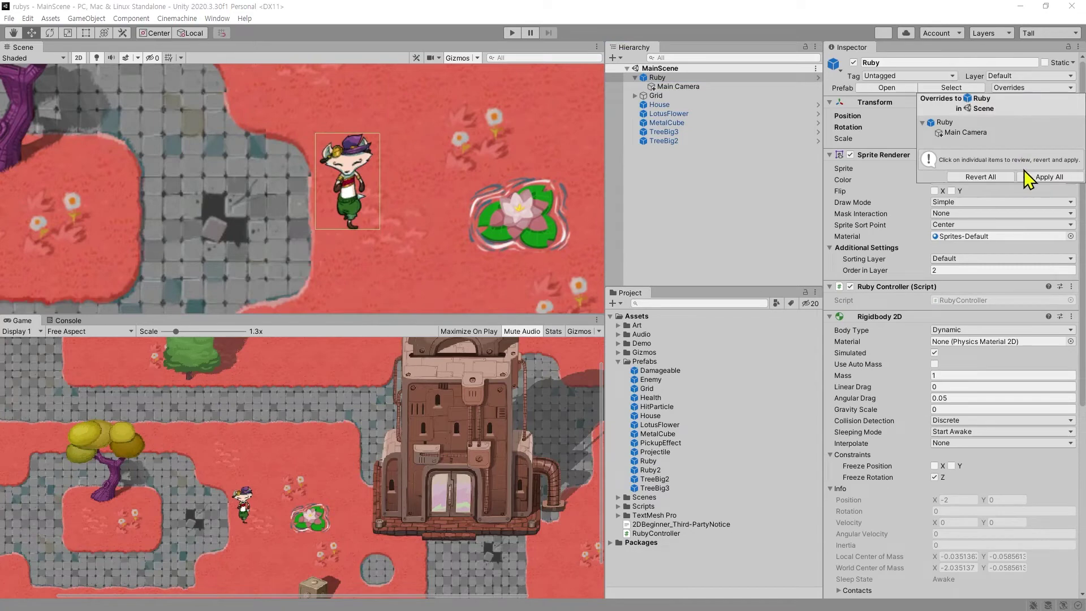
click(1024, 170)
Step: Examine the components of Ruby and its child Main Camera, including Ruby's Rigidbody 2D settings
click(662, 88)
click(657, 77)
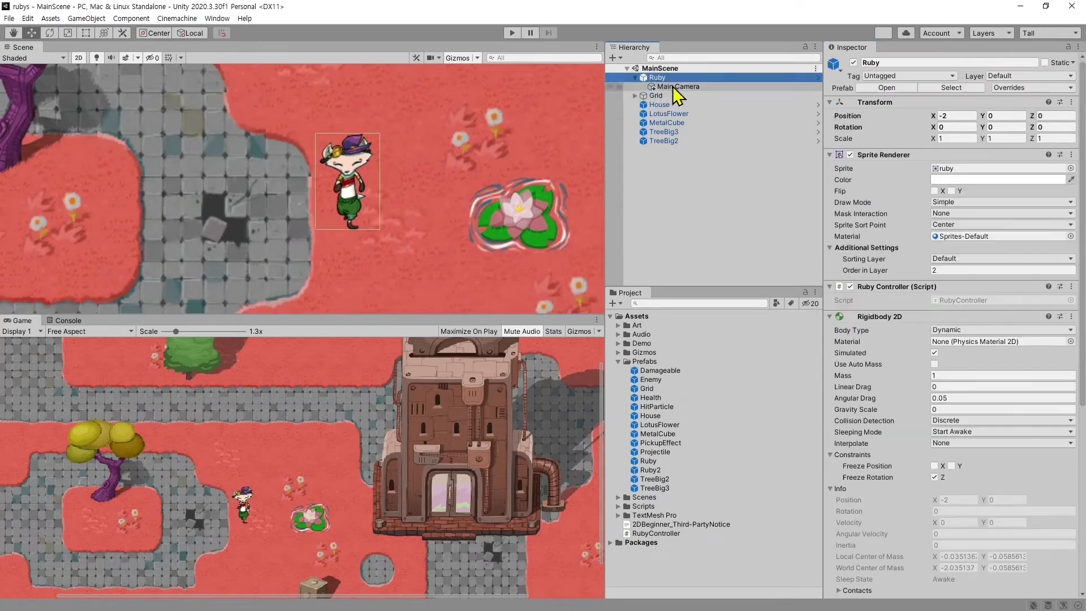
scroll(961, 323, down, 10)
scroll(972, 368, up, 10)
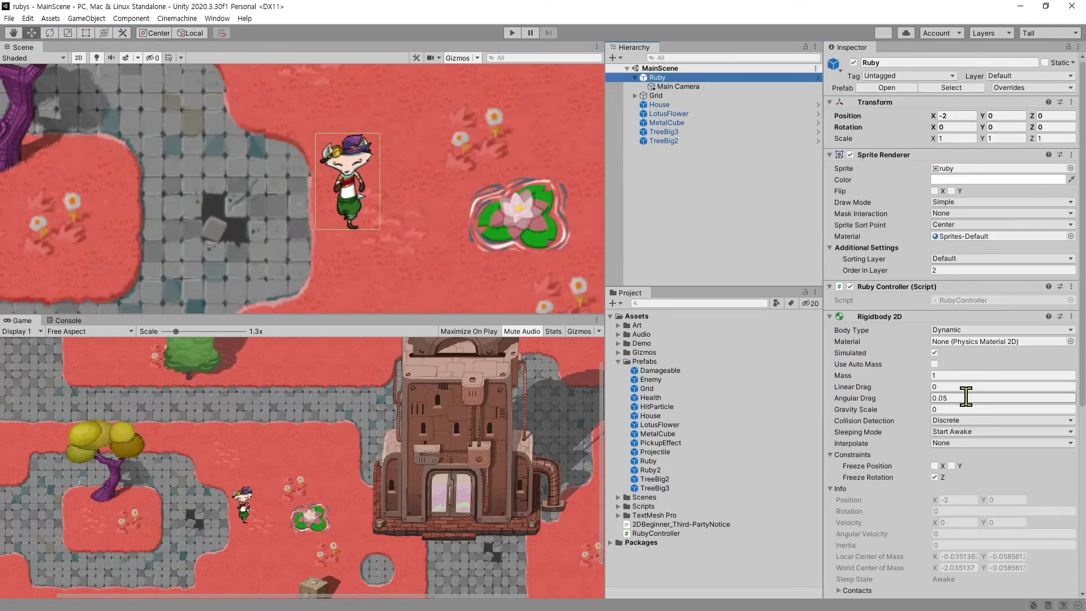
click(655, 96)
click(664, 87)
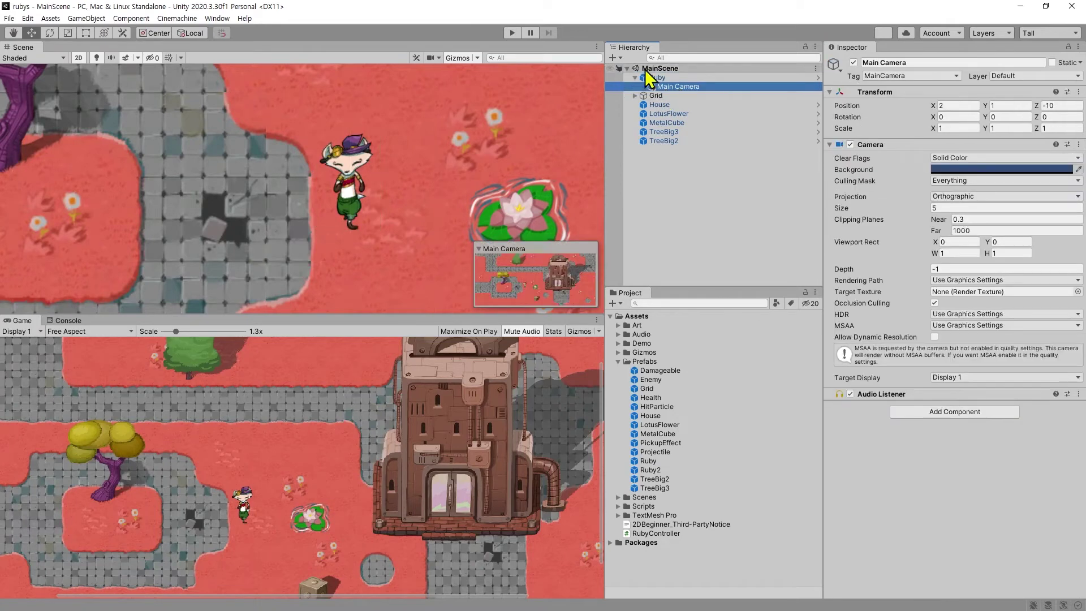
scroll(359, 236, down, 4)
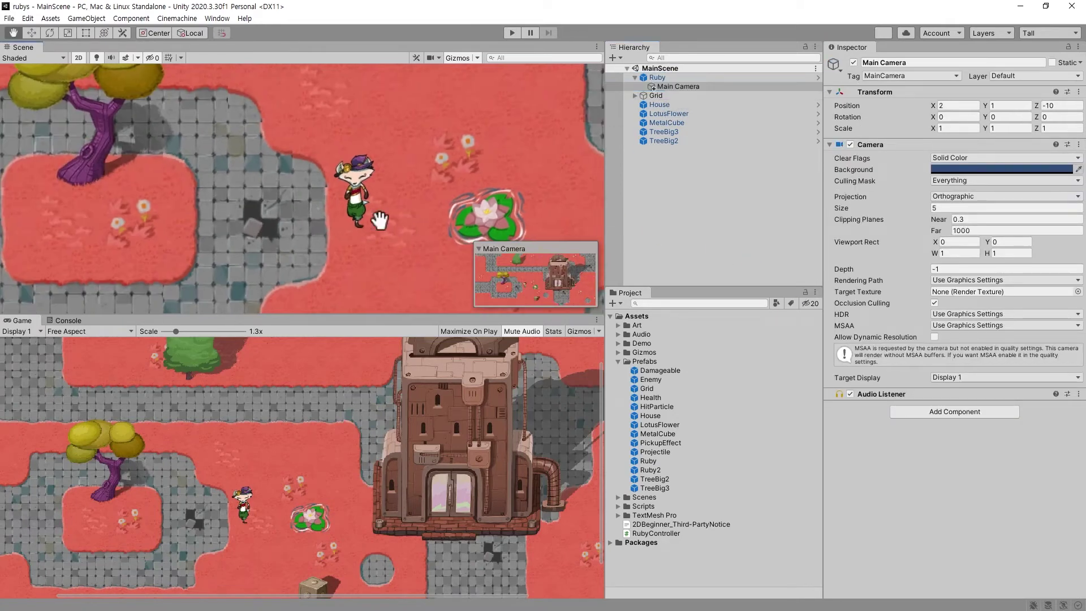
scroll(358, 236, up, 6)
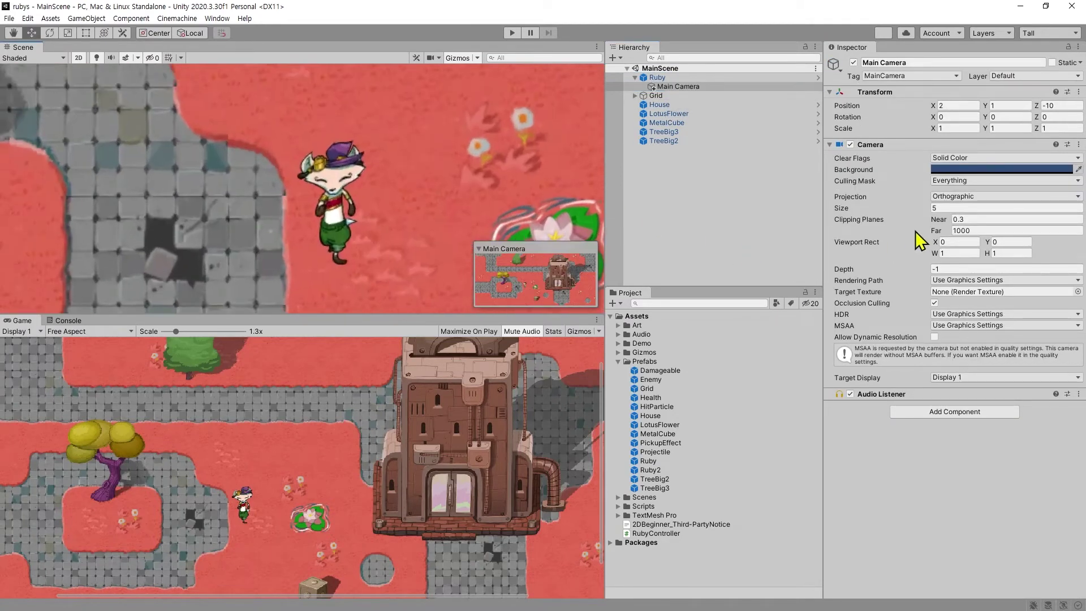
click(667, 81)
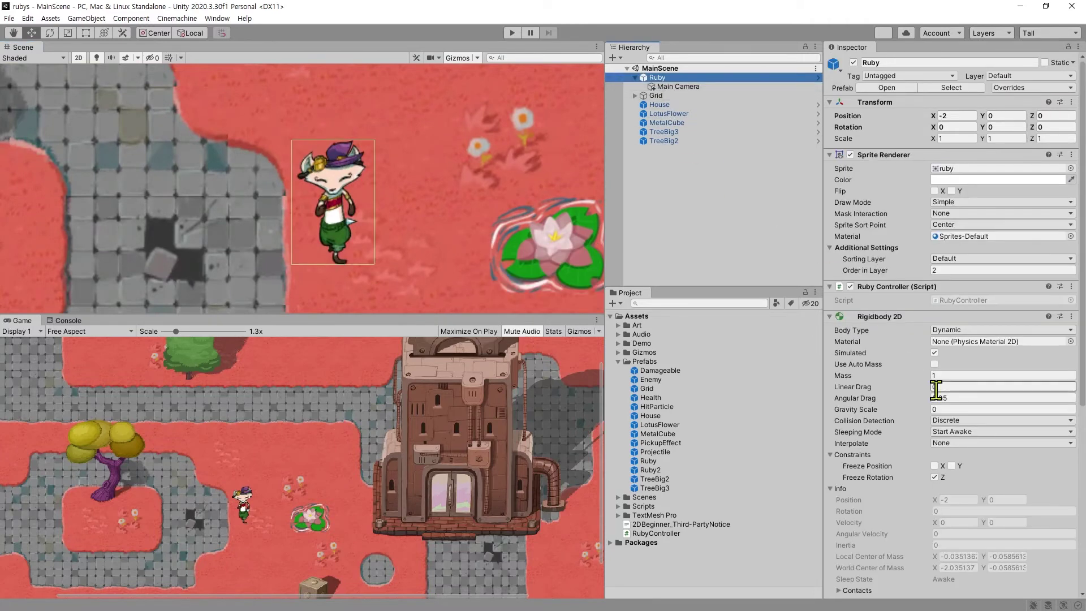
scroll(936, 391, down, 10)
scroll(936, 458, up, 5)
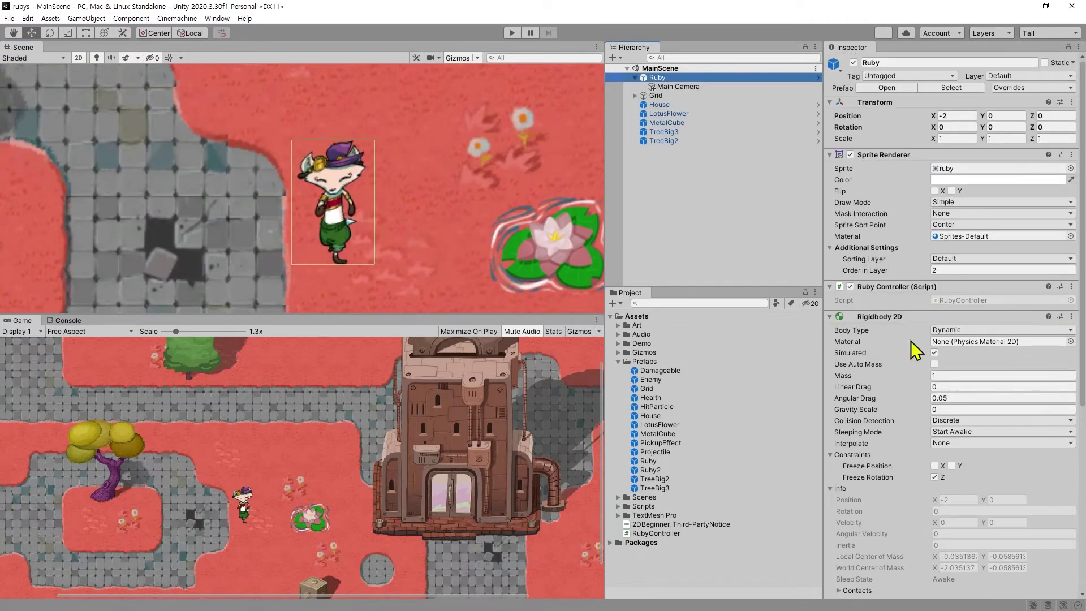
Step: Locate the RubyController script from Ruby's script component and move it from Assets into the Scripts folder
click(959, 300)
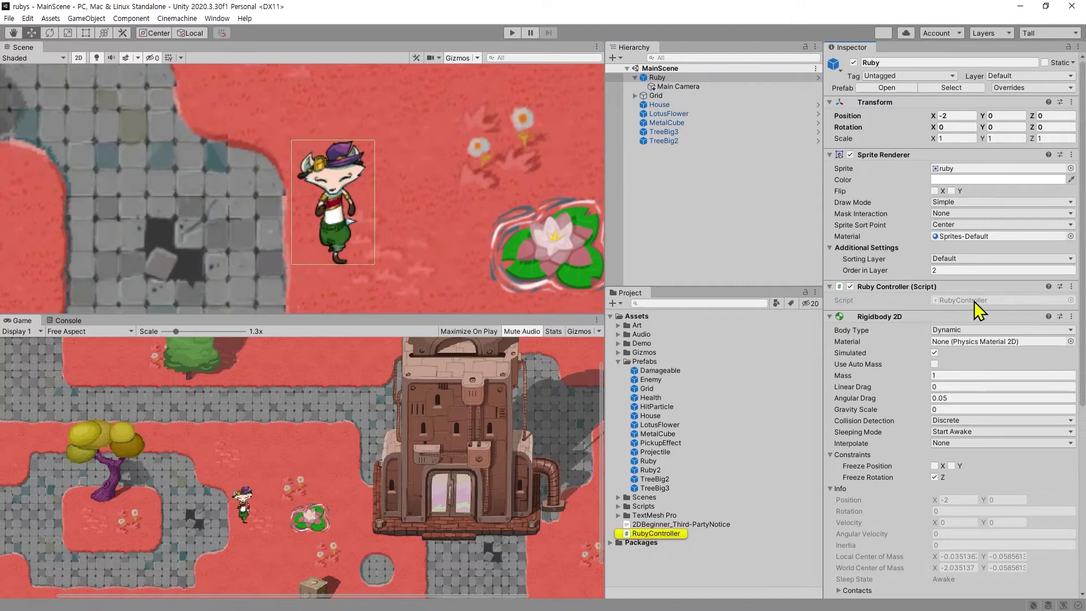
double_click(956, 301)
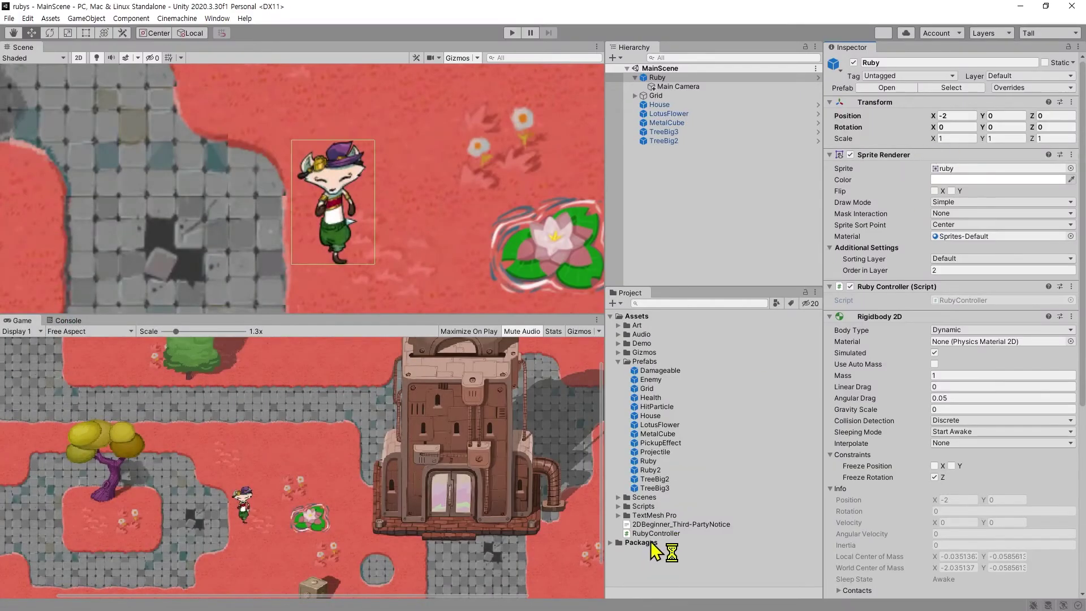
click(656, 533)
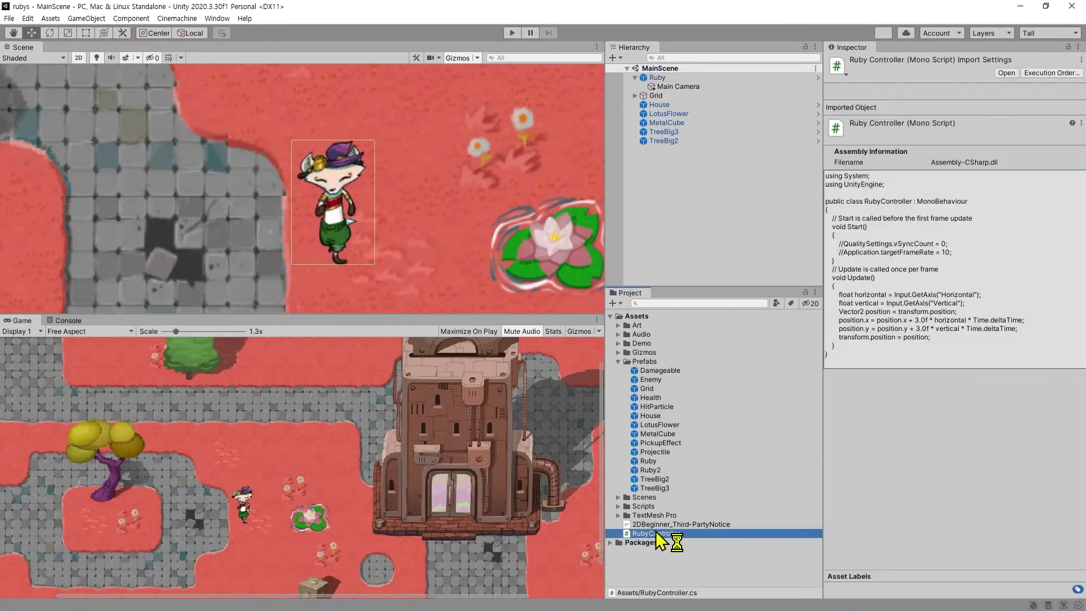
click(656, 528)
click(643, 534)
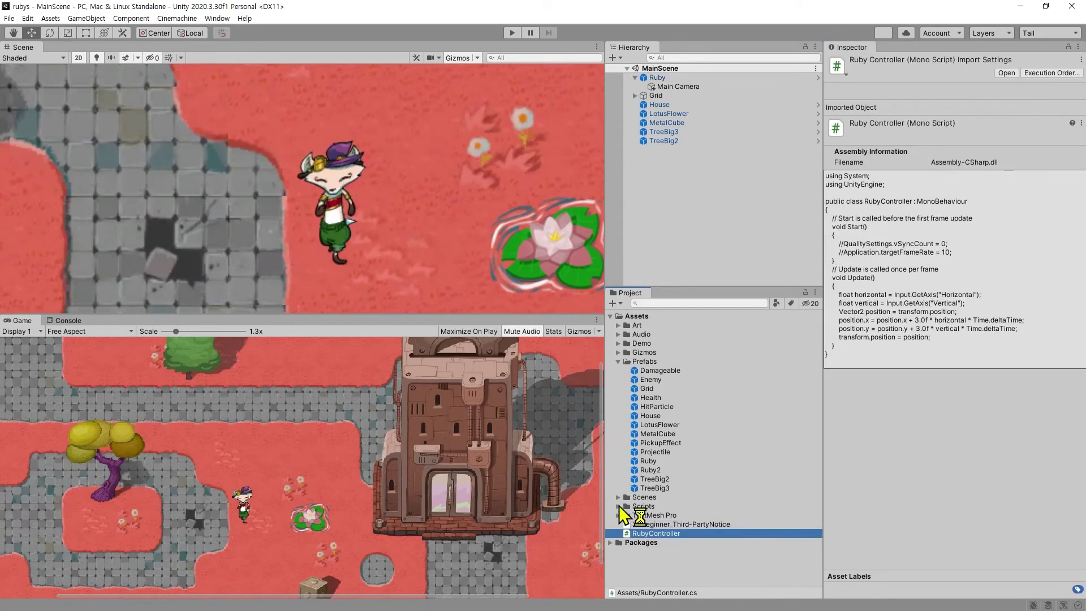
drag(652, 509, 623, 507)
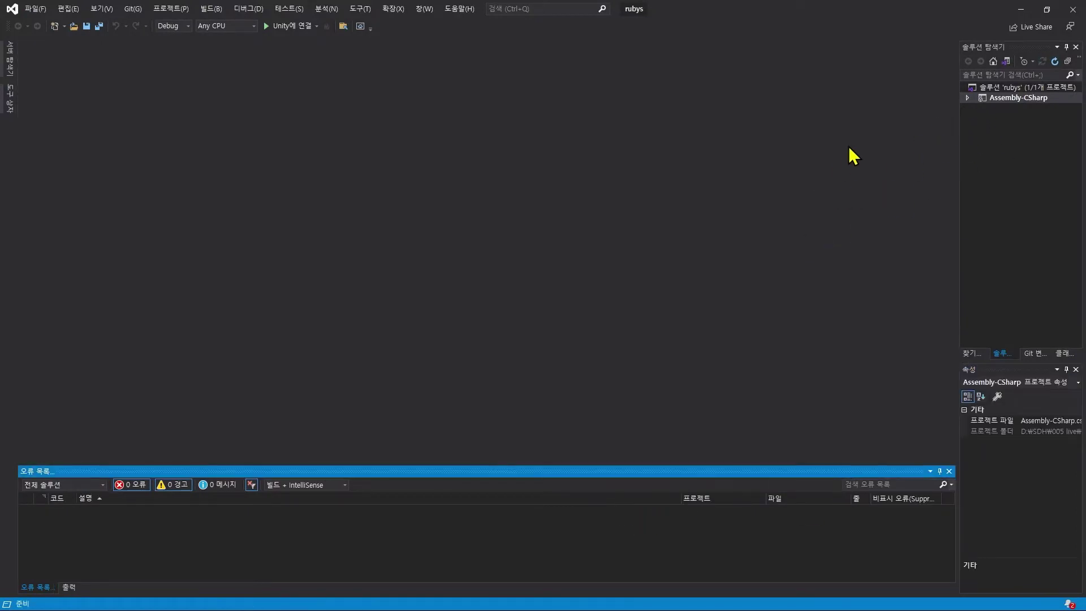
click(1021, 9)
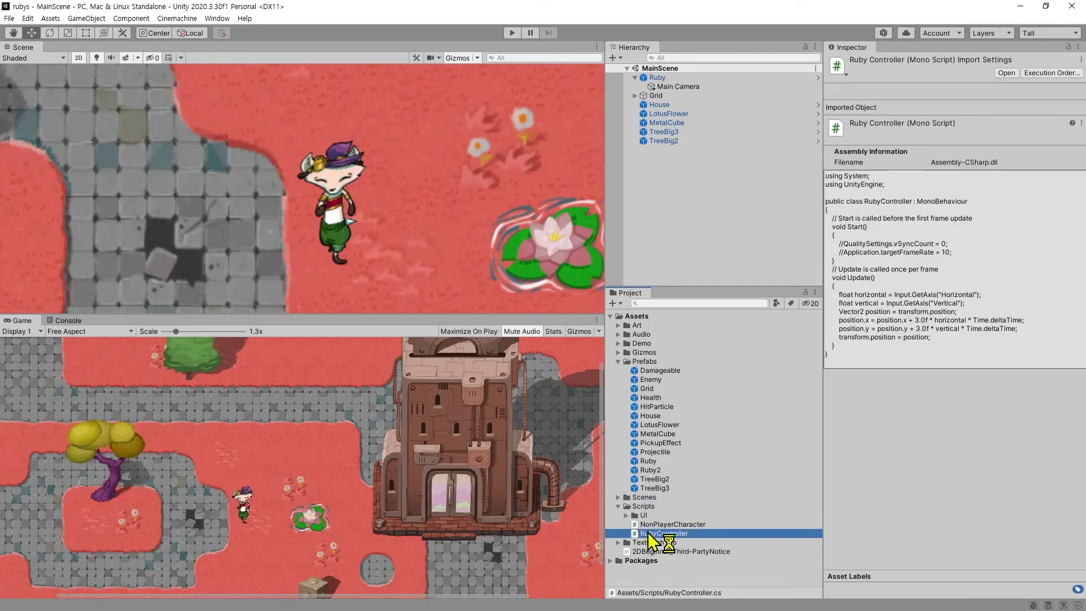
Step: Open the relocated RubyController script in Visual Studio and look over its Start and Update methods
double_click(648, 533)
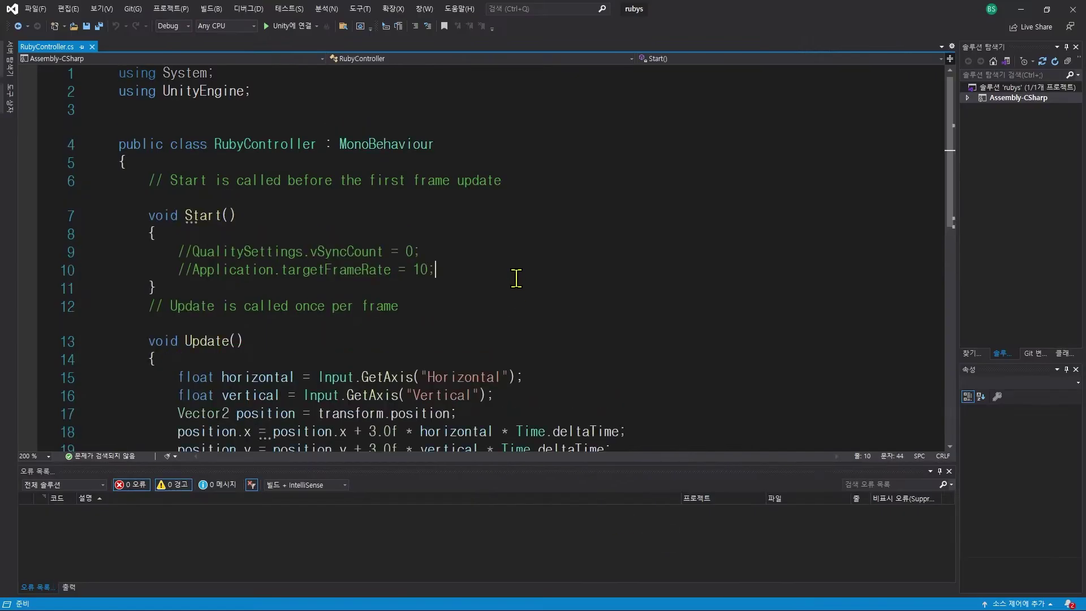
scroll(271, 305, down, 2)
scroll(270, 301, up, 1)
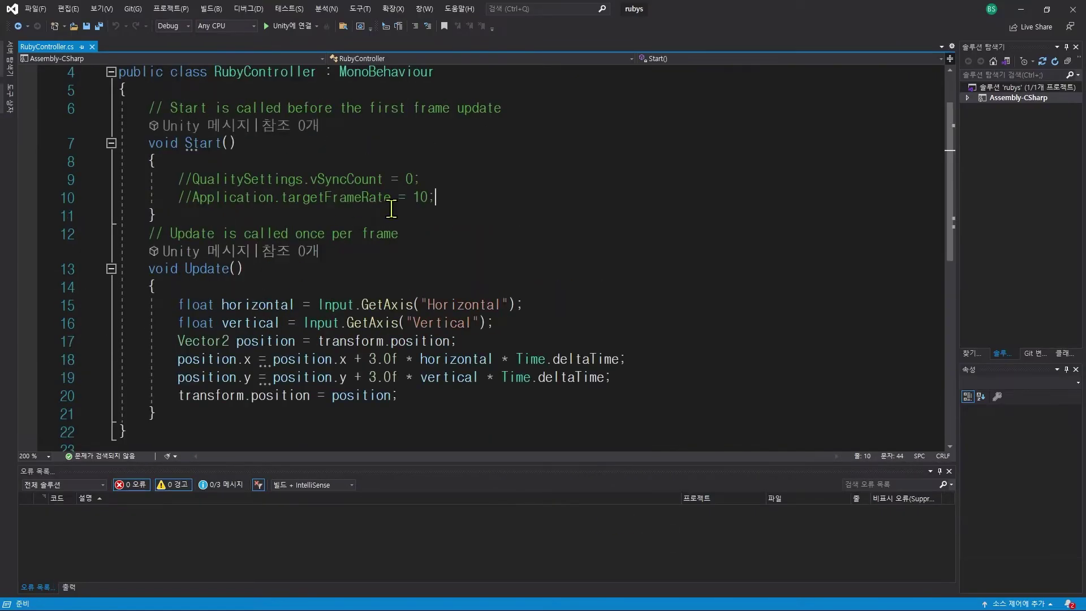
Step: Delete the commented-out vSyncCount and targetFrameRate lines and the comments above Start and Update, and save the script
drag(445, 228, 517, 168)
key(Delete)
key(Delete)
scroll(517, 177, up, 2)
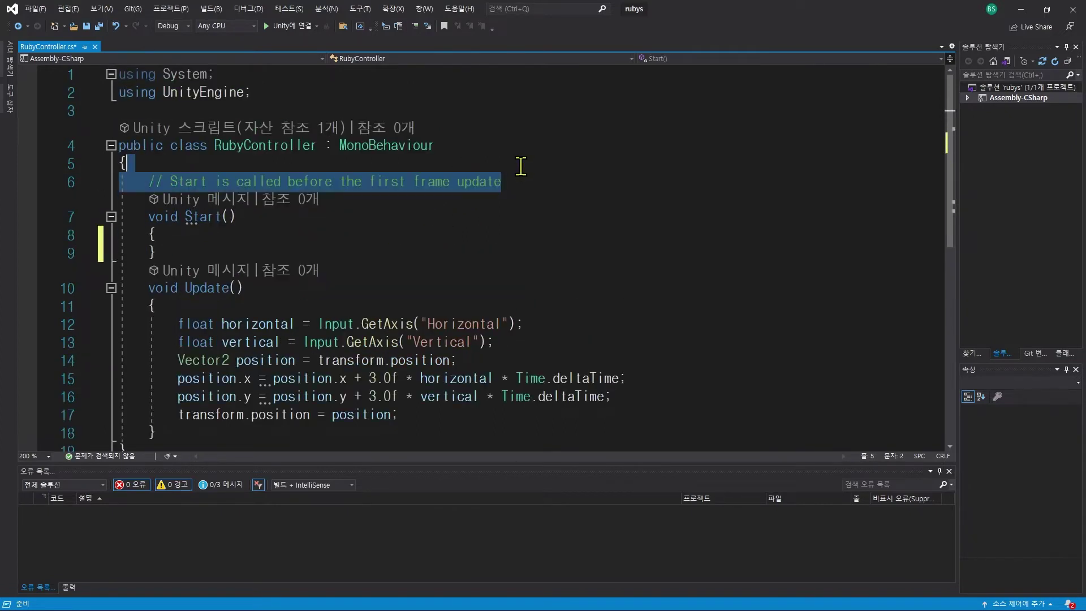
key(Delete)
drag(325, 242, 306, 170)
click(332, 231)
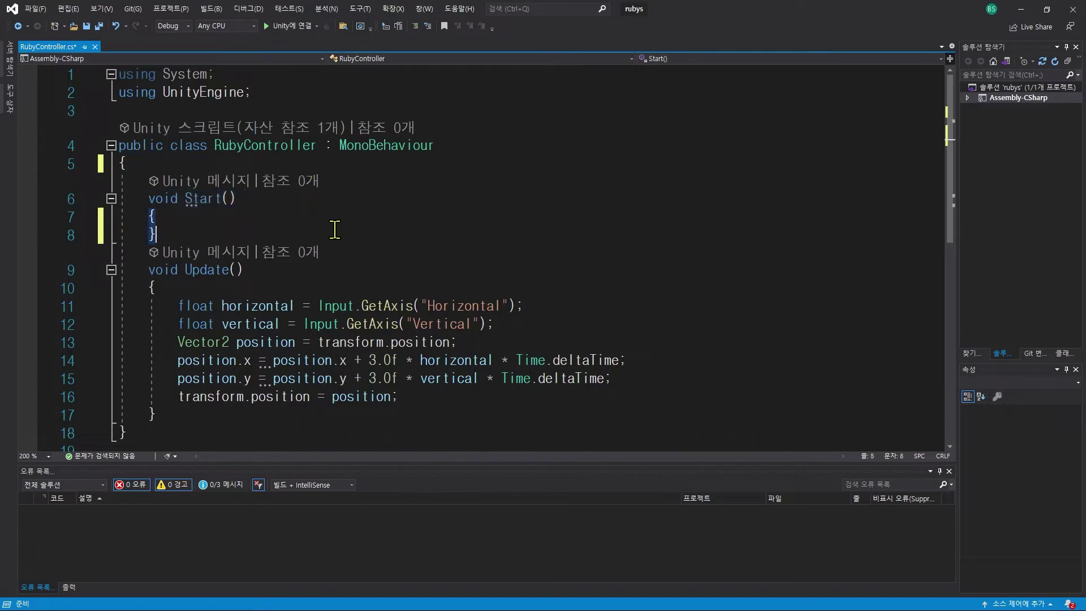
key(ctrl+s)
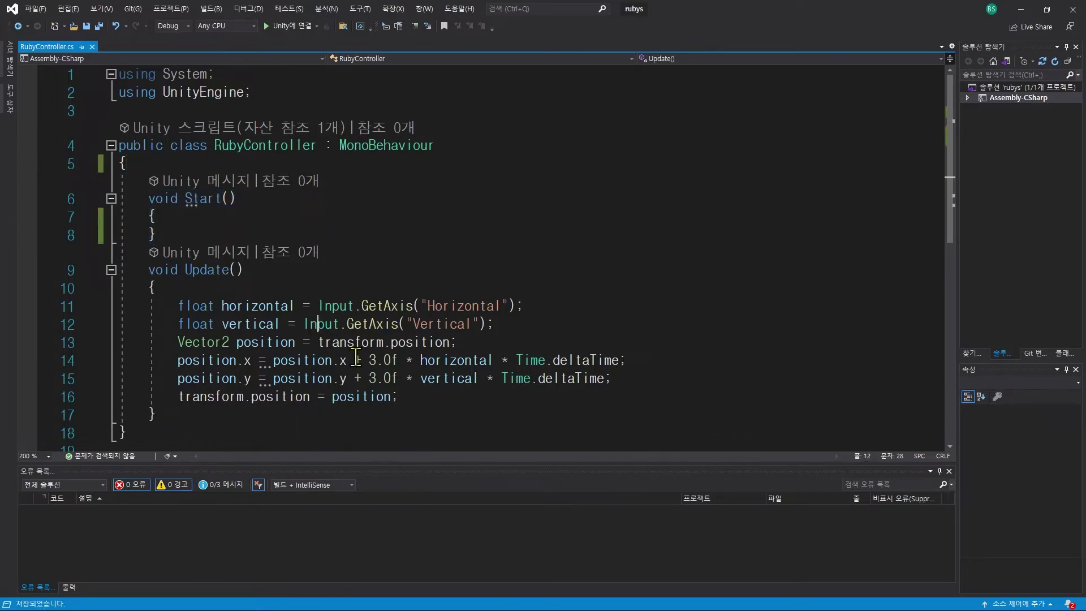
Step: Switch to the Unity Learn page and read instruction 2 on creating a Rigidbody variable in the RubyController script
key(alt+Tab)
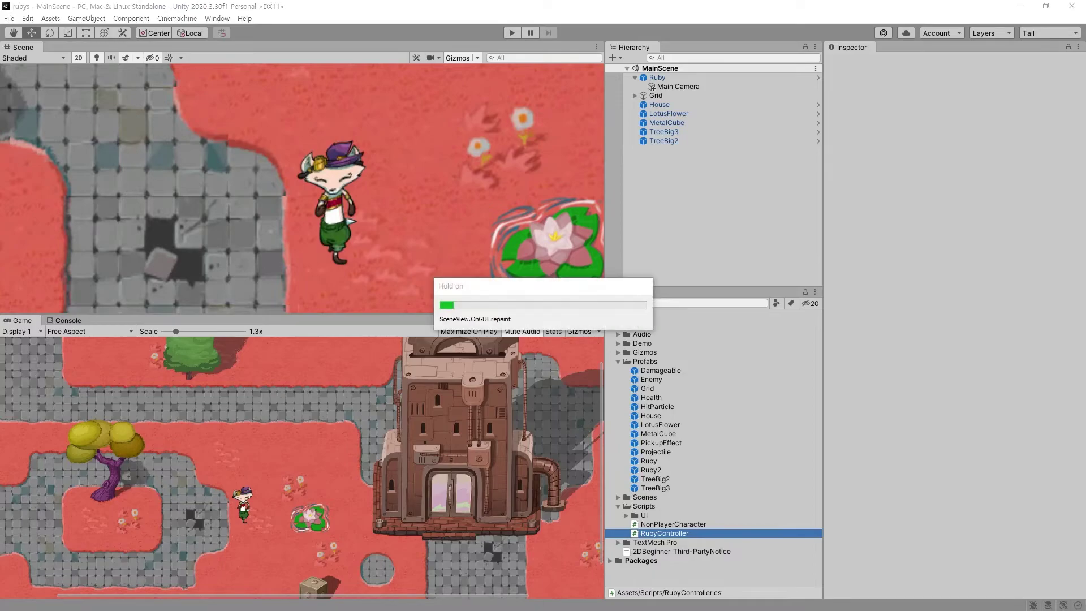
key(alt+Tab)
scroll(407, 408, down, 5)
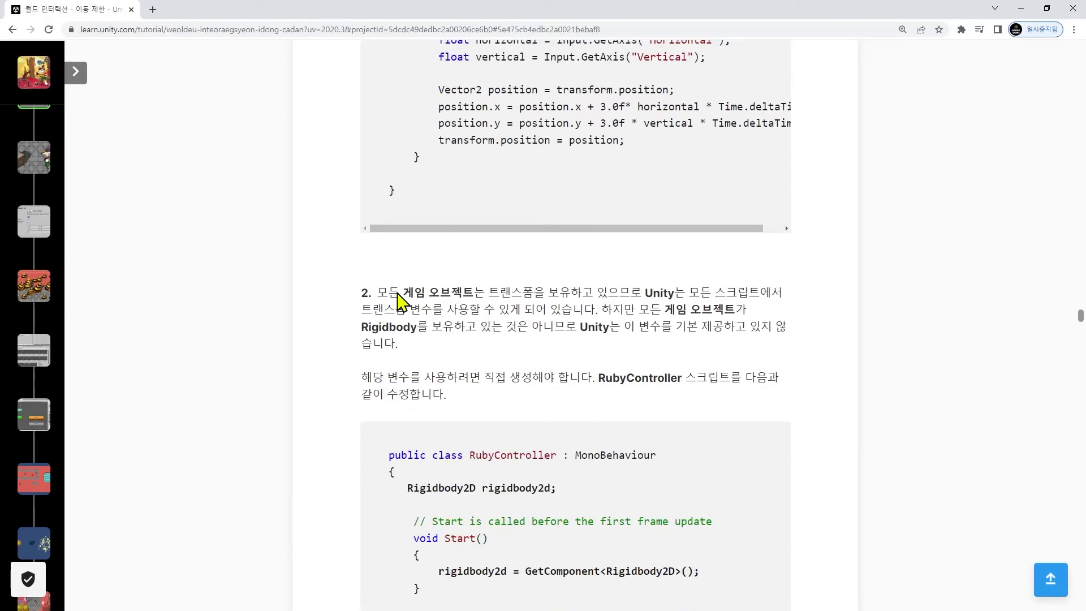
drag(362, 274, 579, 377)
scroll(588, 407, down, 3)
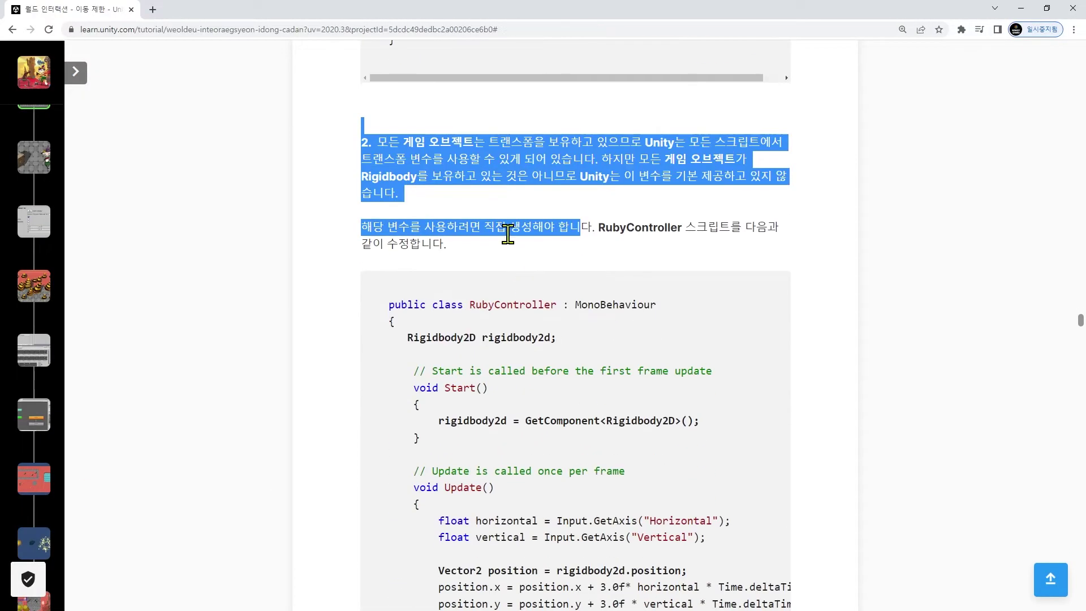
click(514, 232)
double_click(651, 232)
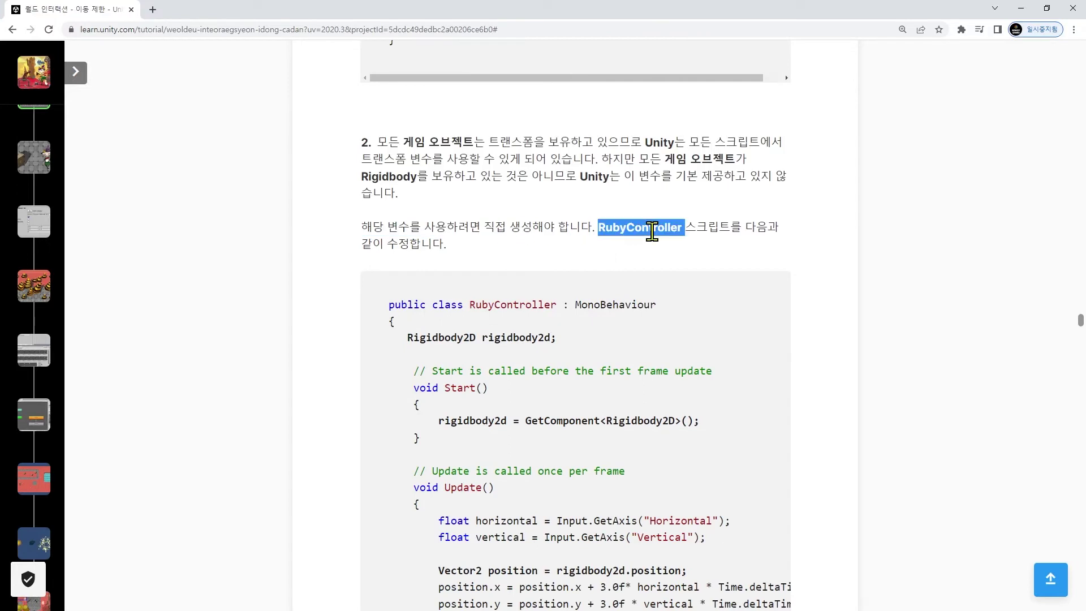
Step: Examine the tutorial's revised RubyController code, starting with the Rigidbody2D rigidbody2d variable declaration
middle_click(626, 262)
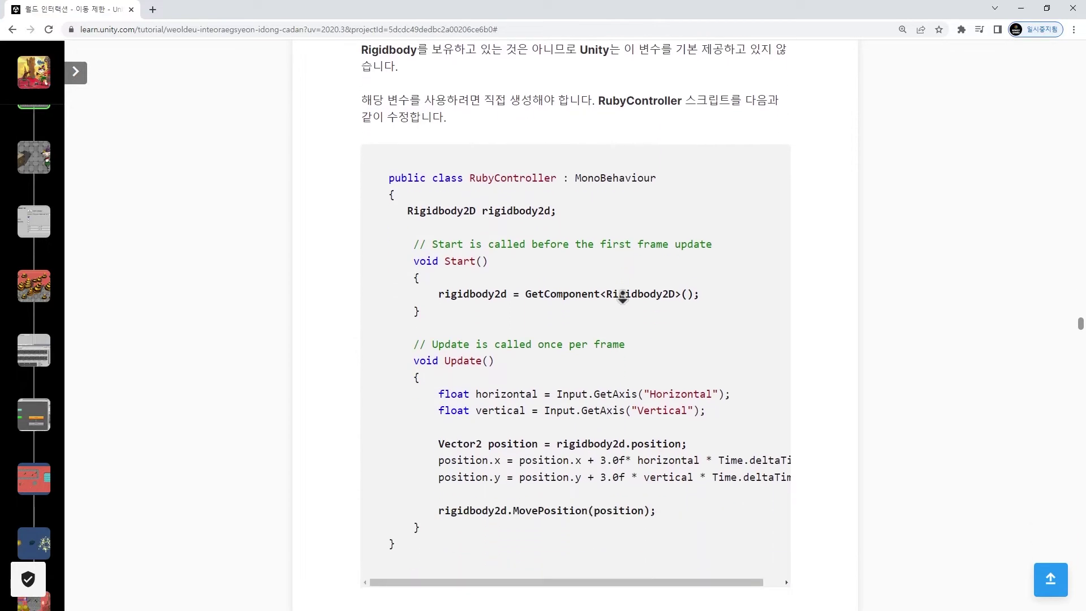
middle_click(623, 294)
double_click(429, 161)
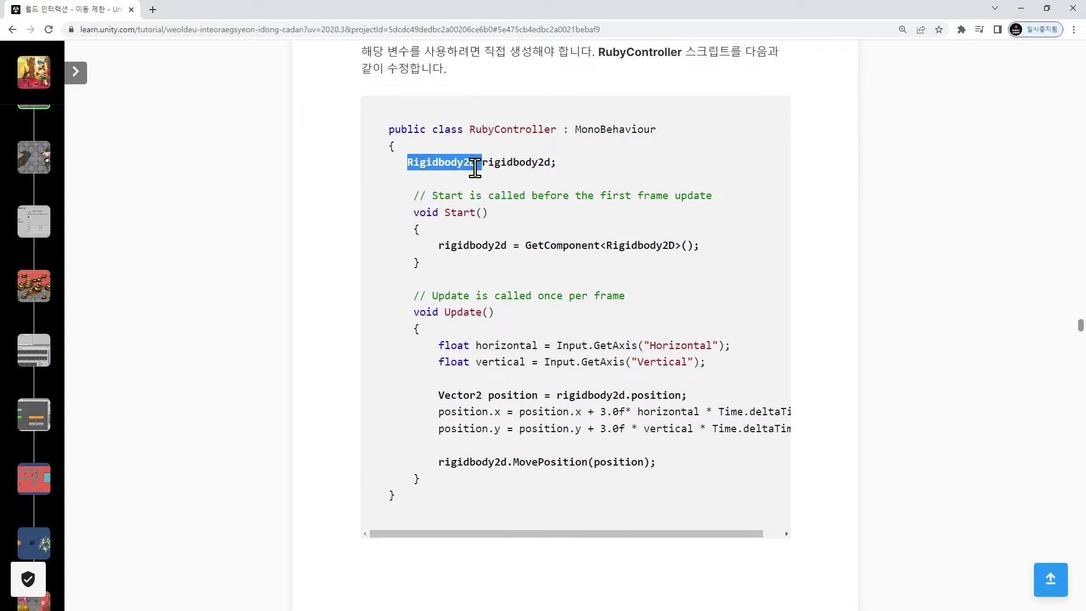
double_click(521, 164)
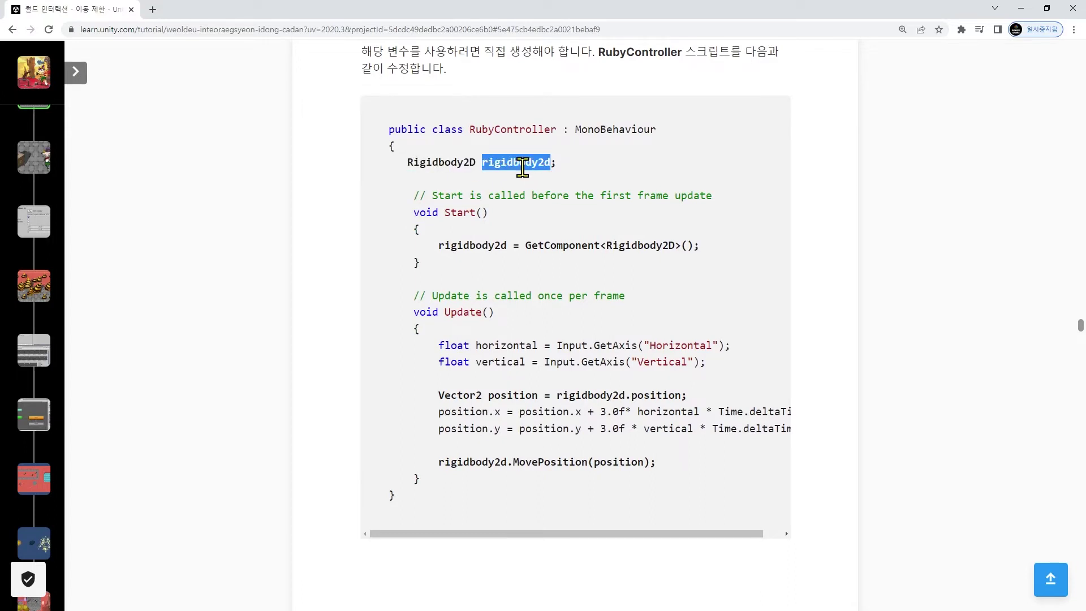
Step: Examine how the tutorial's RubyController code declares rigidbody2d, fetches it with GetComponent, reads its position and calls MovePosition
double_click(463, 245)
double_click(549, 248)
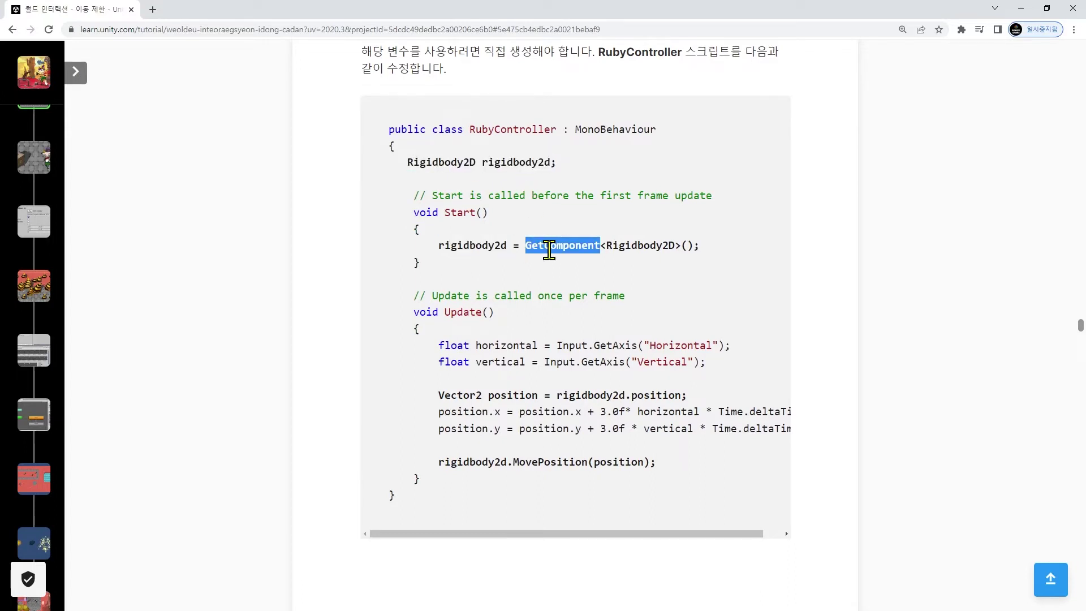
double_click(660, 262)
double_click(653, 247)
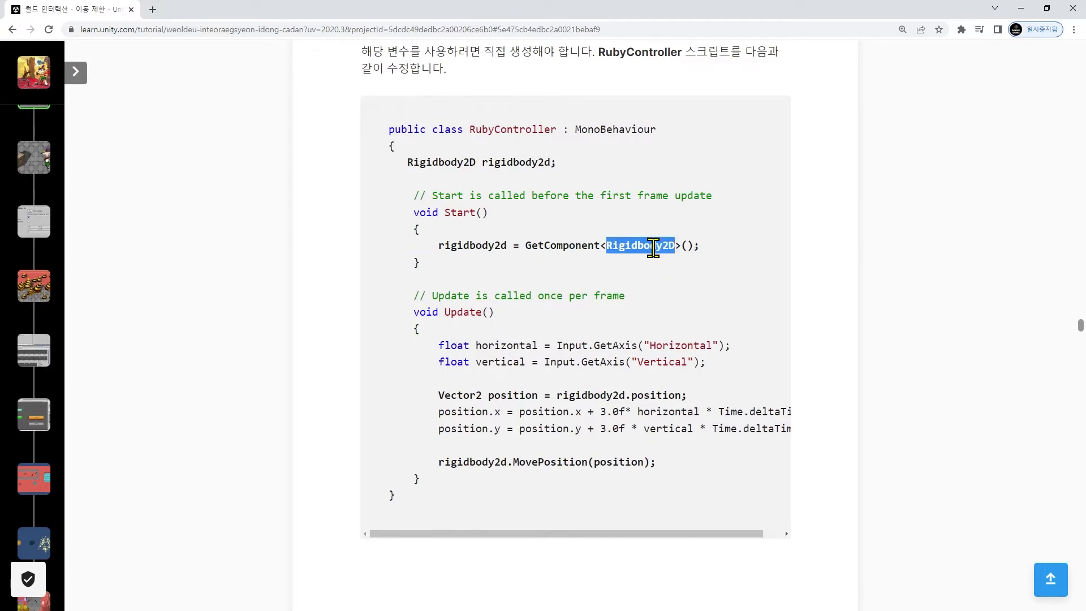
double_click(460, 395)
double_click(498, 395)
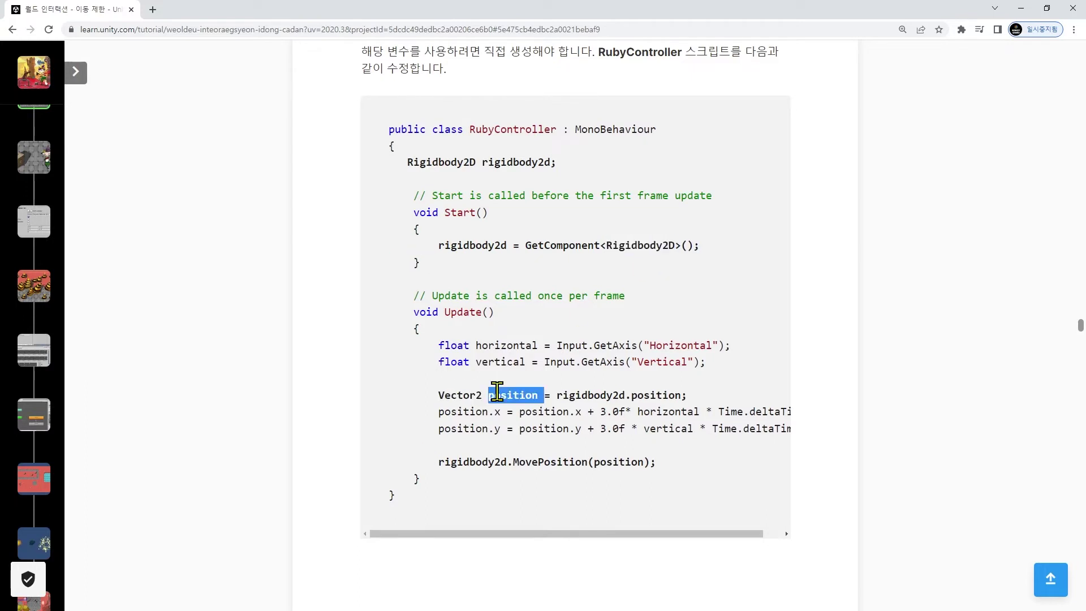
double_click(588, 396)
double_click(653, 396)
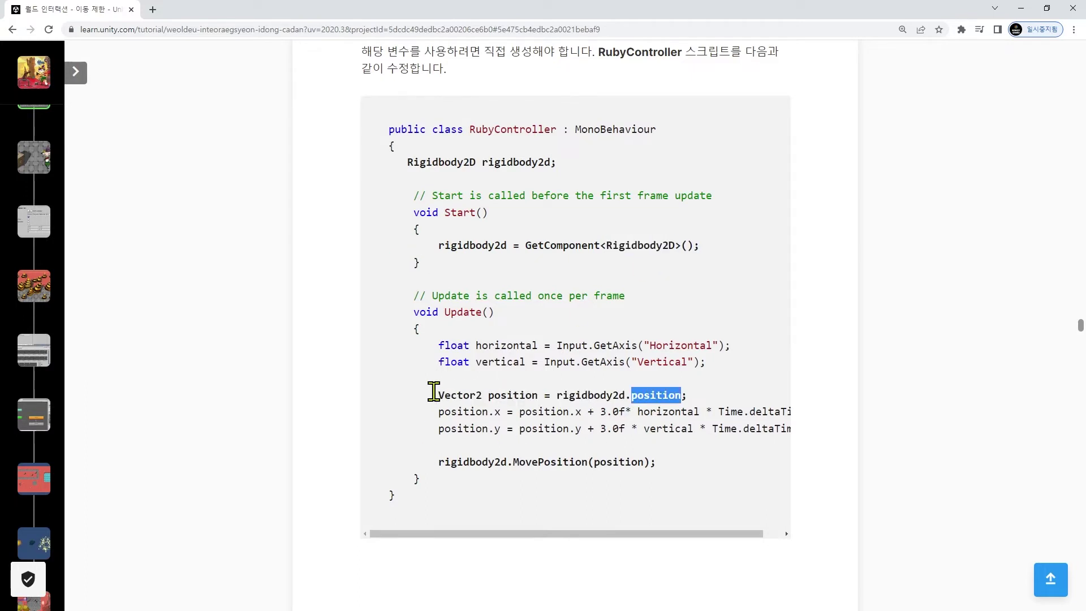
double_click(450, 463)
double_click(516, 462)
click(598, 461)
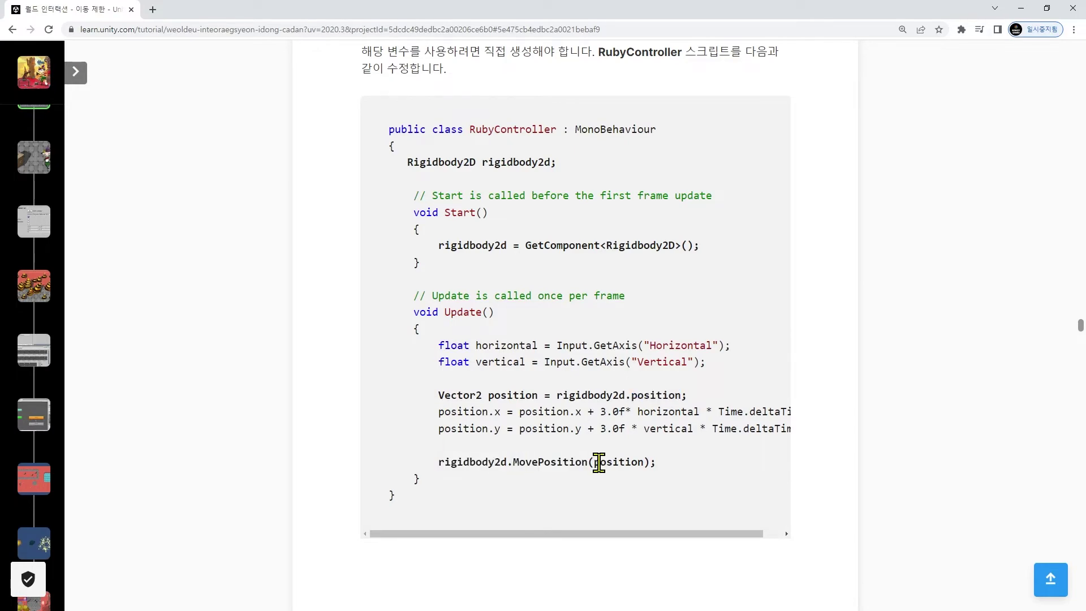
double_click(598, 462)
double_click(534, 461)
double_click(480, 462)
Step: Move the tutorial browser window aside, switch to Visual Studio and narrow its window to see the script beside the sample code
drag(722, 10, 752, 40)
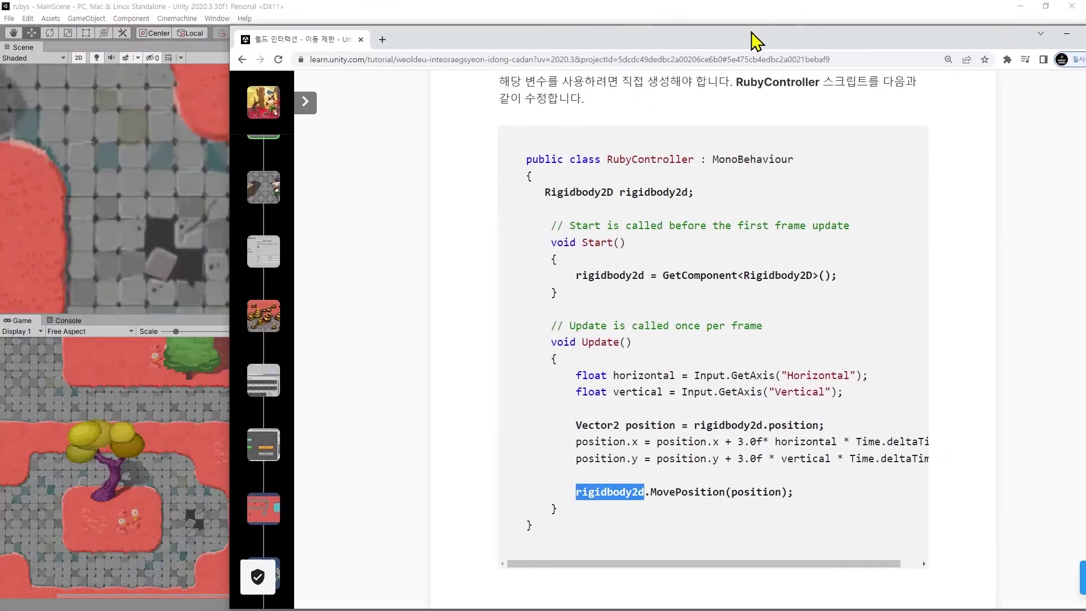
drag(241, 31, 412, 6)
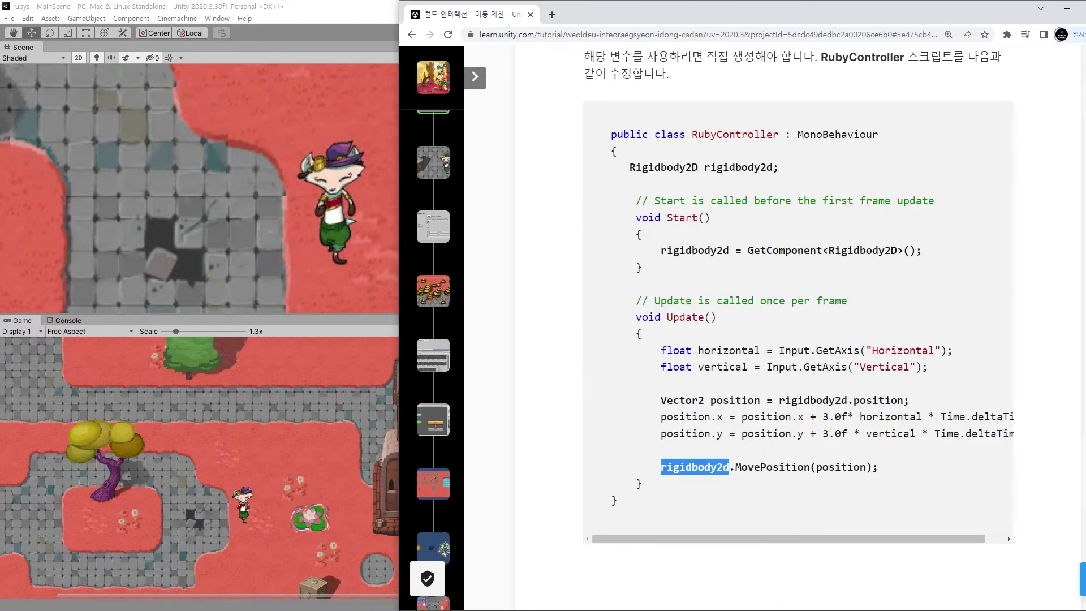
key(alt+Tab)
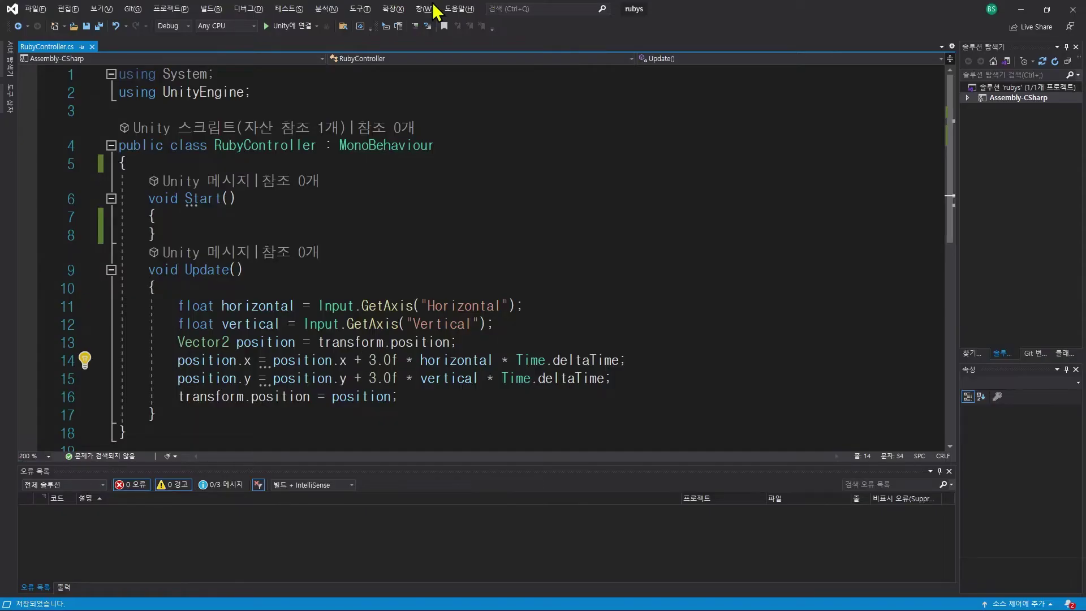
double_click(758, 10)
drag(264, 40, 264, 1)
drag(775, 16, 438, 1)
click(808, 252)
click(218, 161)
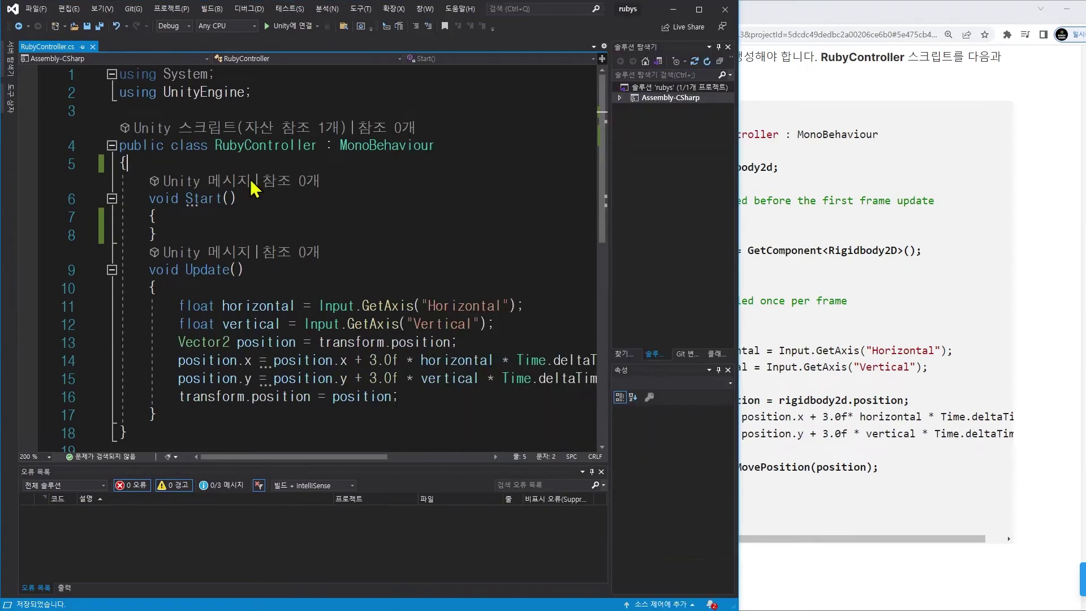
drag(735, 203, 623, 197)
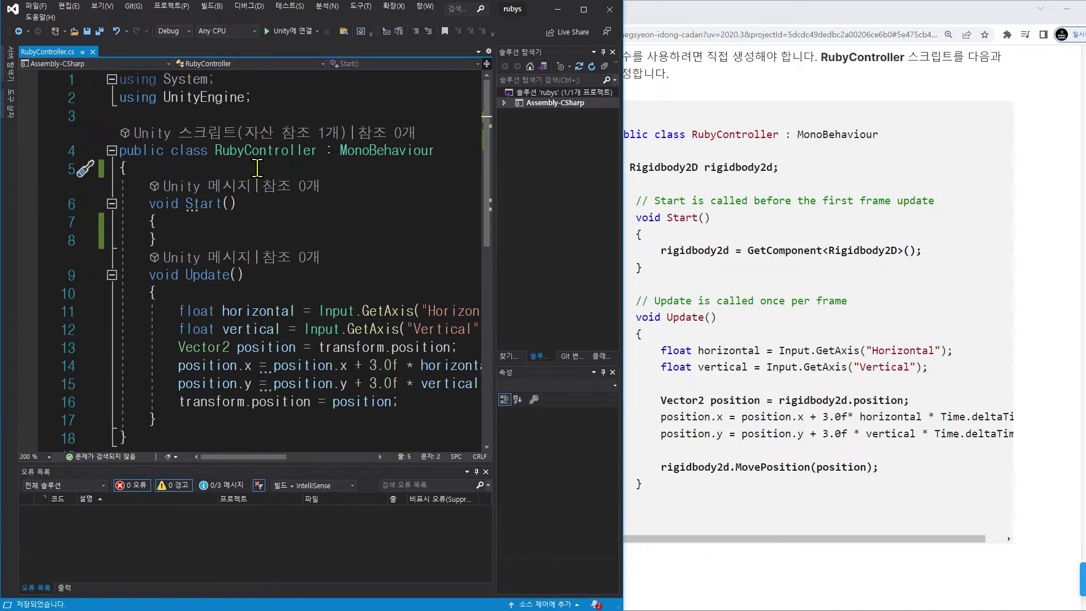
Step: Insert an empty line after the RubyController class's opening brace and shift the tutorial window further away from the code editor
key(Return)
click(896, 22)
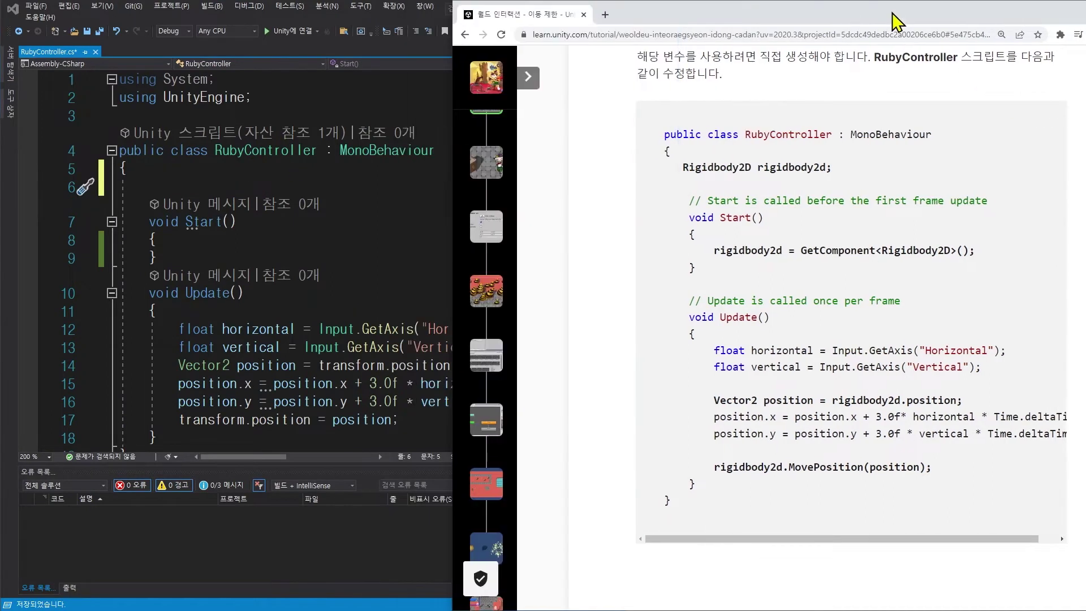
drag(897, 22, 918, 23)
mouse_move(798, 11)
mouse_down()
mouse_move(766, 10)
mouse_move(796, 11)
mouse_up()
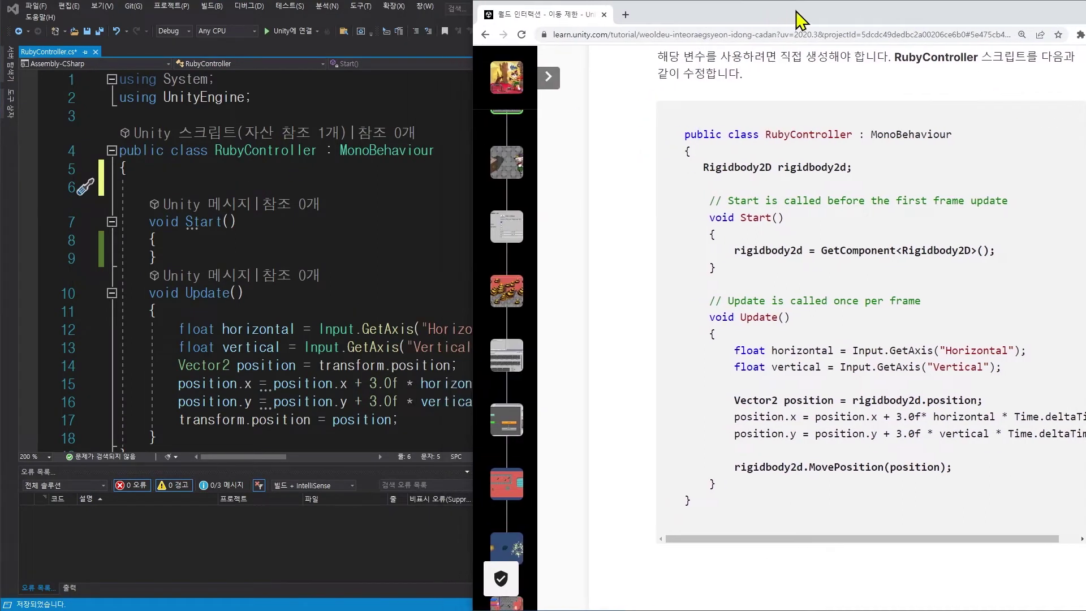
Step: Declare the field "Rigidbody2D rigidbody2d;" on the empty line at the start of the RubyController class
click(345, 187)
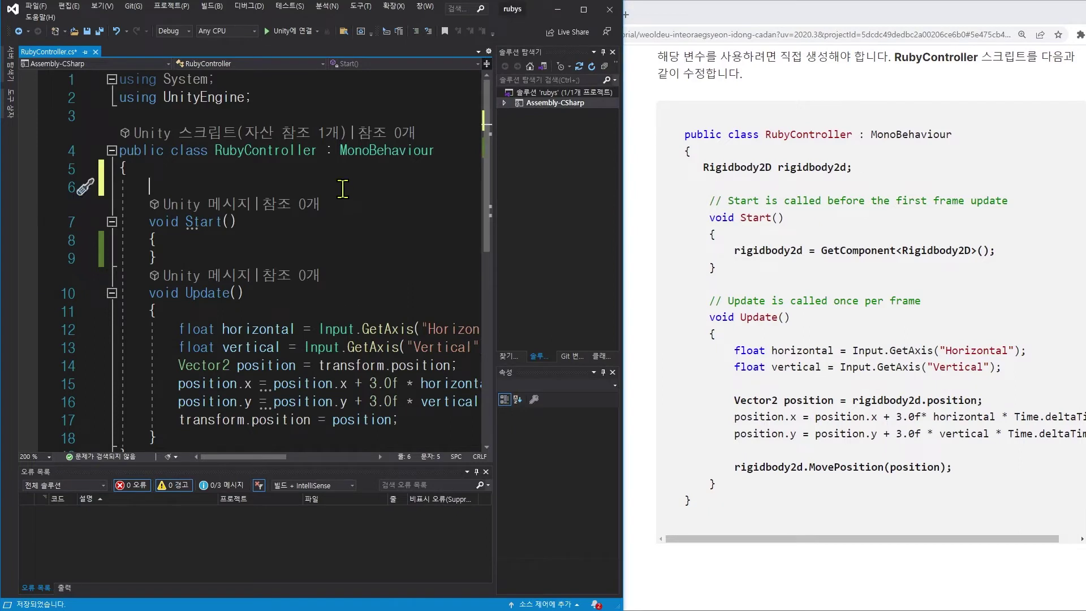
text(Rigidbody2D)
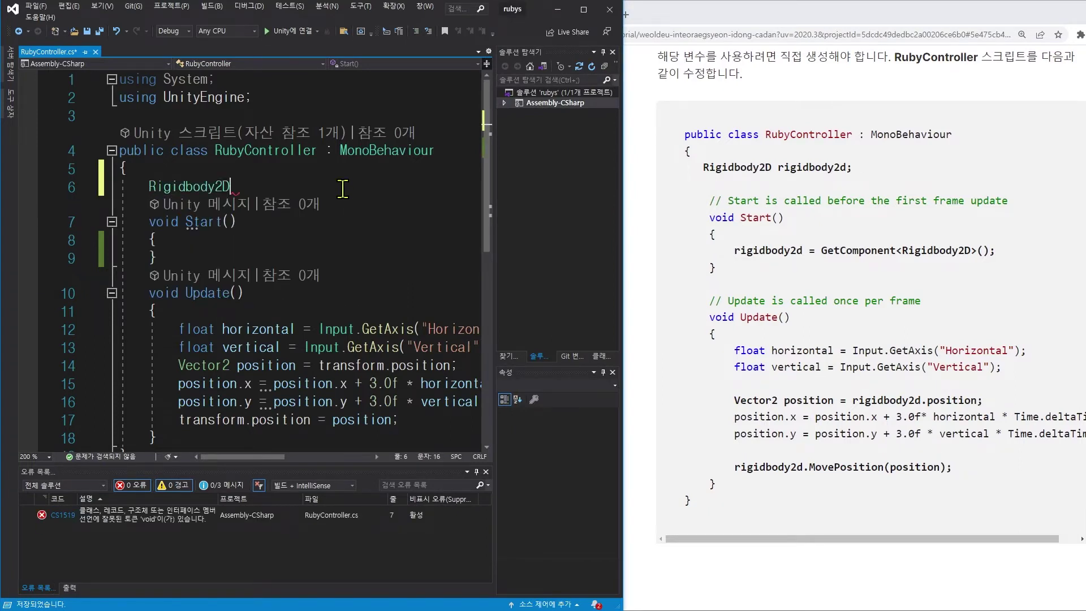
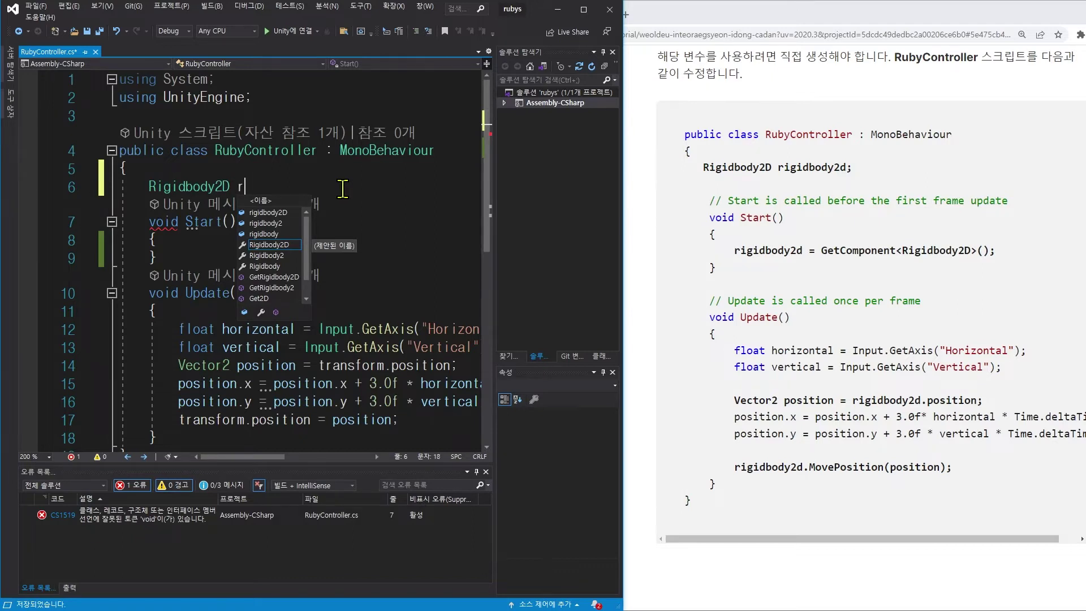
text(rigd)
key(Up)
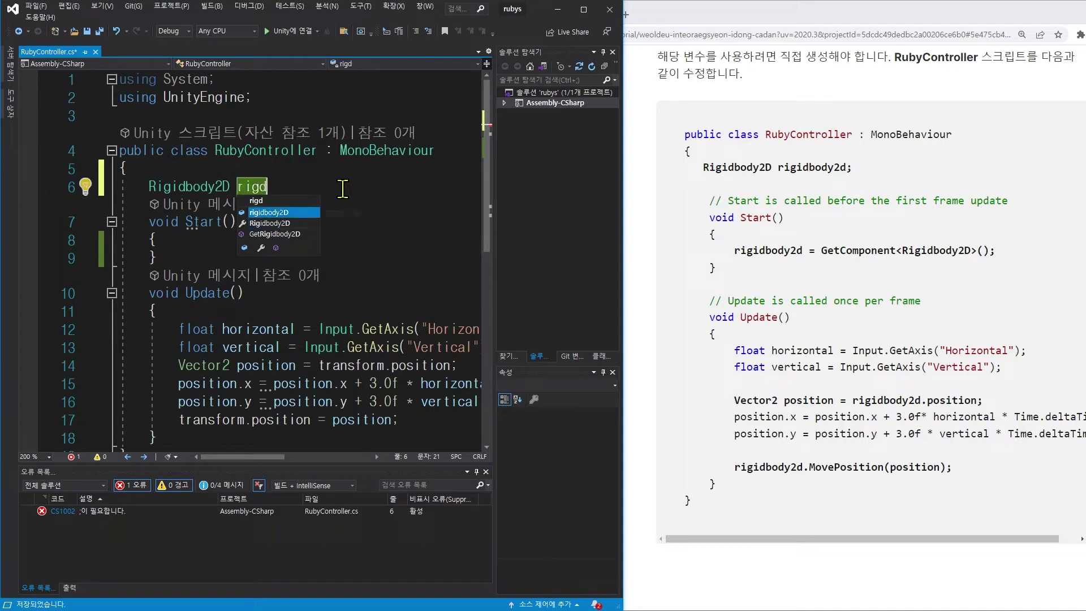
key(Tab)
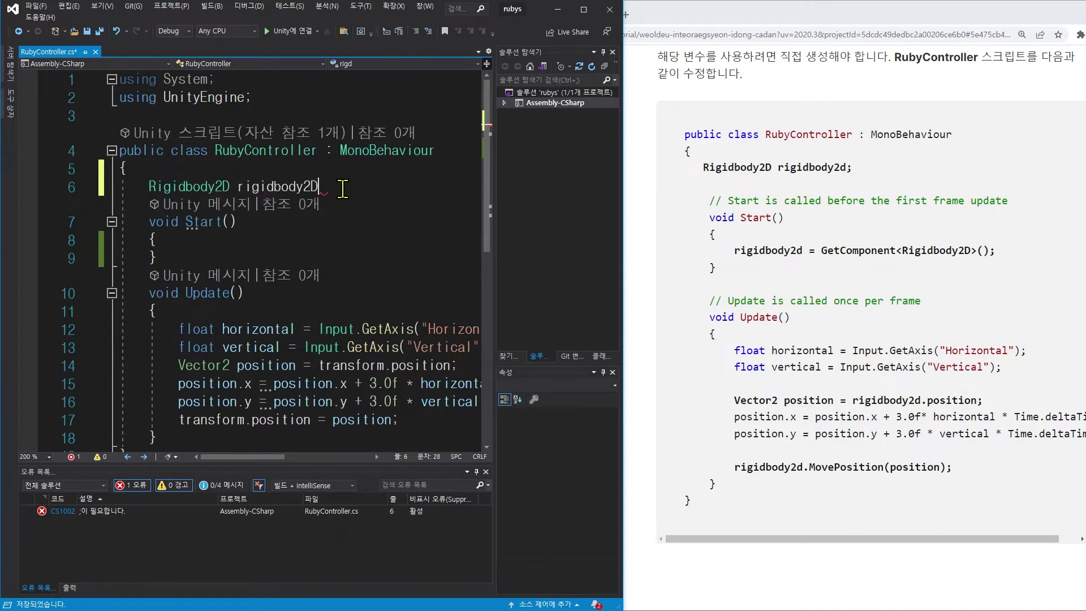
key(BackSpace)
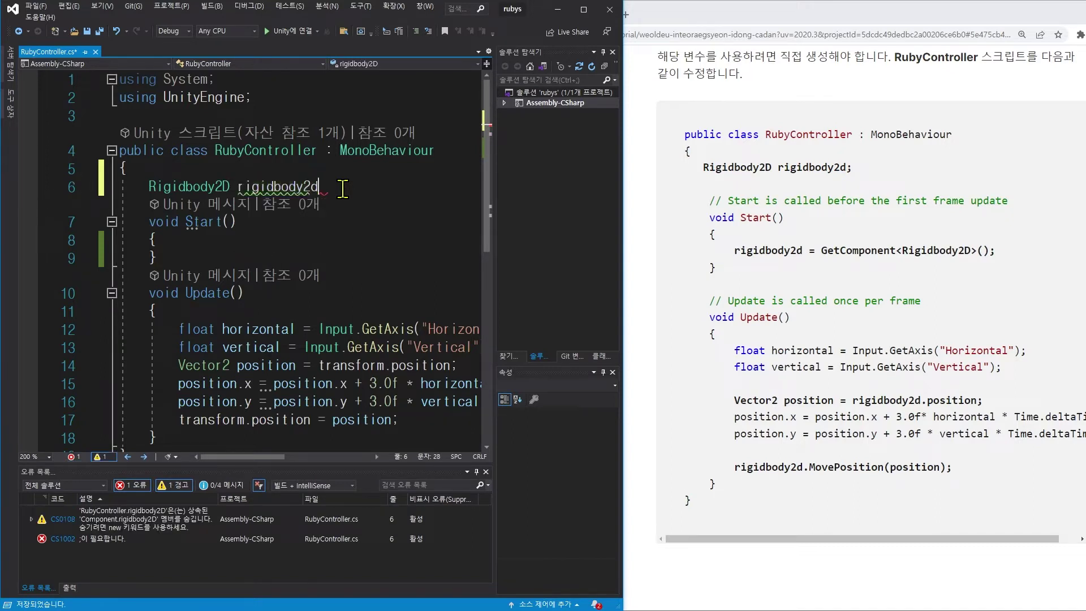
text(d;)
Step: Add the statement "rigidbody2d = GetComponent<Rigidbody2D>();" inside the Start method
key(shift+Home)
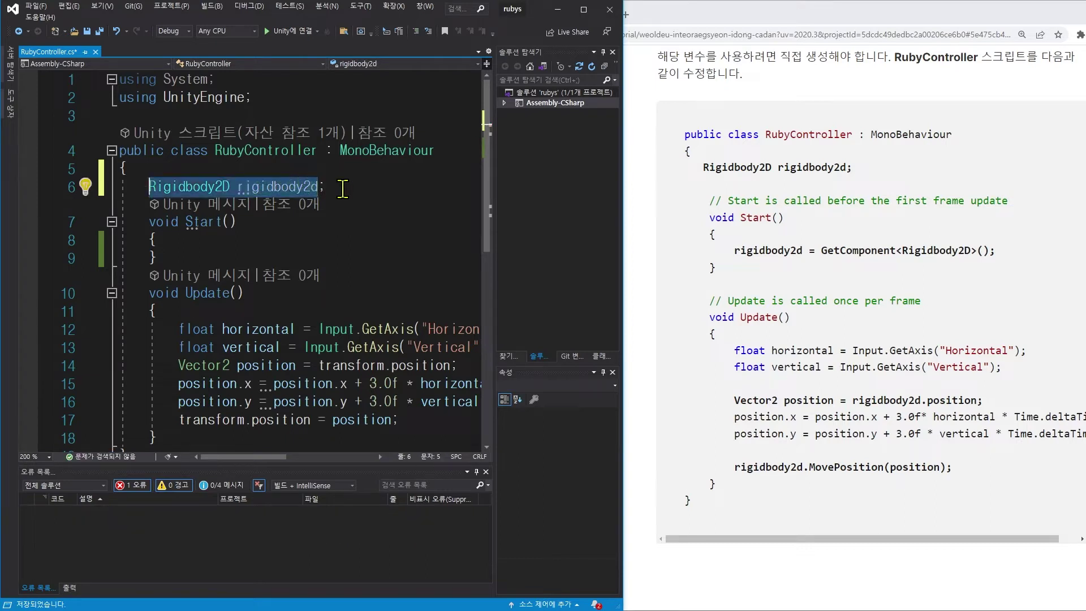
key(Right)
key(ctrl+shift+Left)
key(Down)
key(Down)
key(Down)
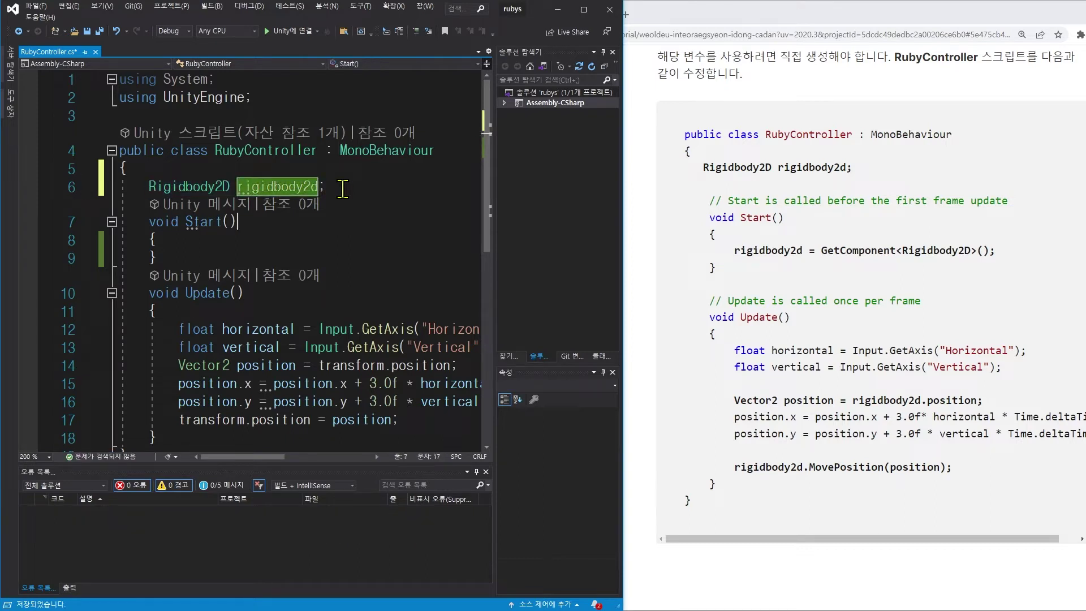
key(Return)
text(rigidbody2d)
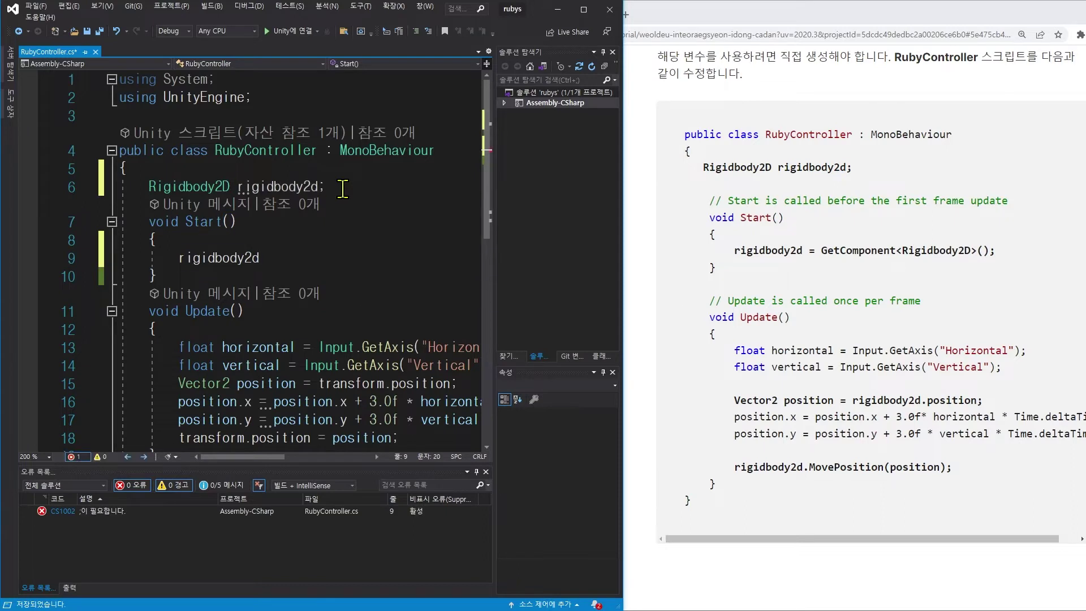
text( = GetComponent<)
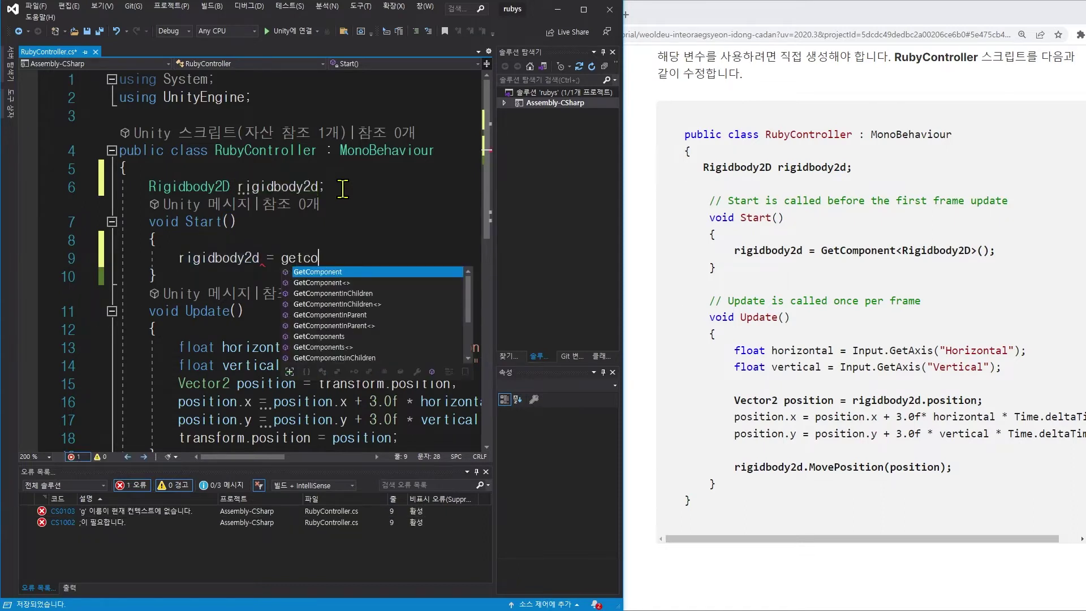
text(Rigid)
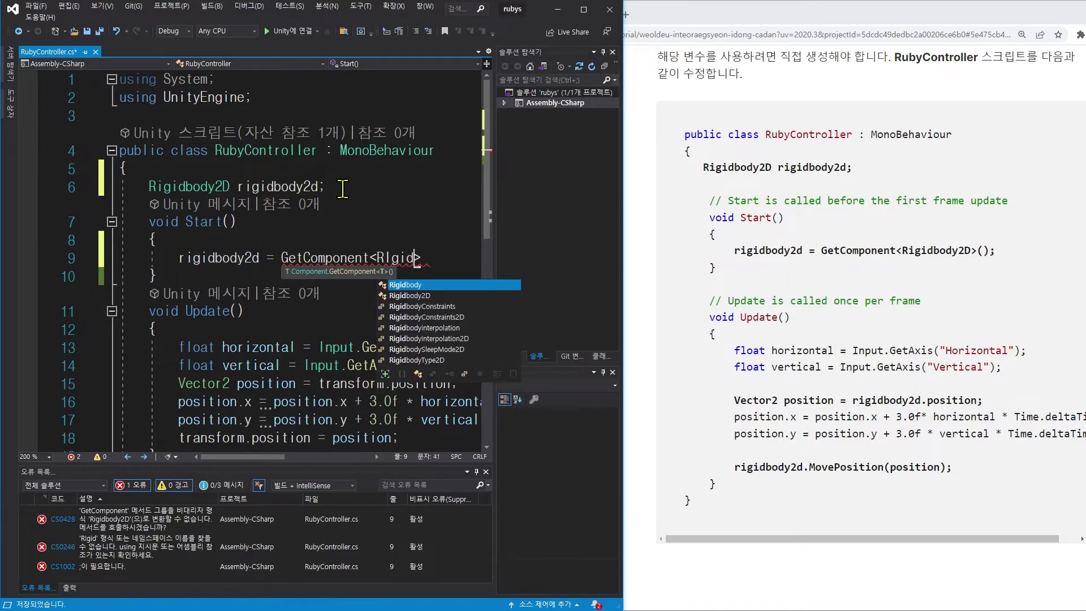
text(body2D>();)
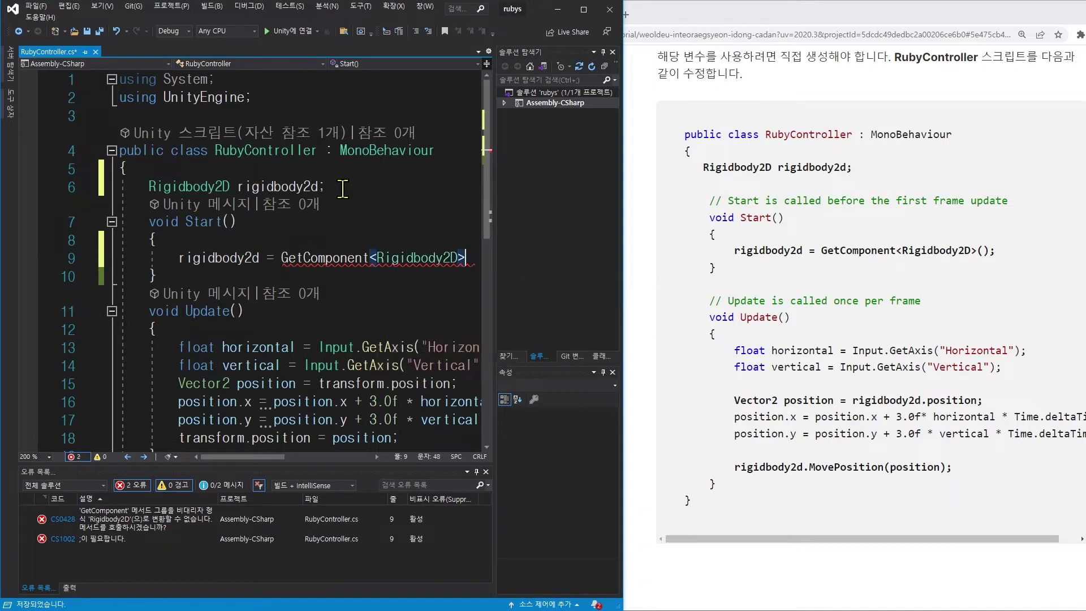
Step: In Update, add "Vector2 position = rigidbody2d.position;" on a new line below the vertical axis input line
key(Left)
key(Down)
key(Down)
key(Down)
key(Down)
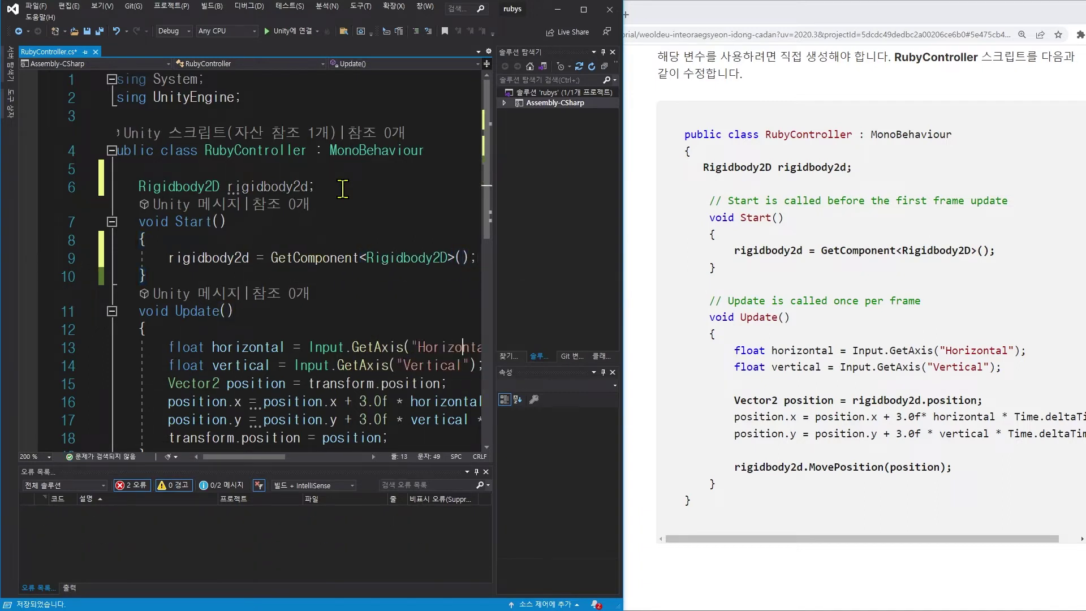
scroll(342, 189, down, 1)
key(Down)
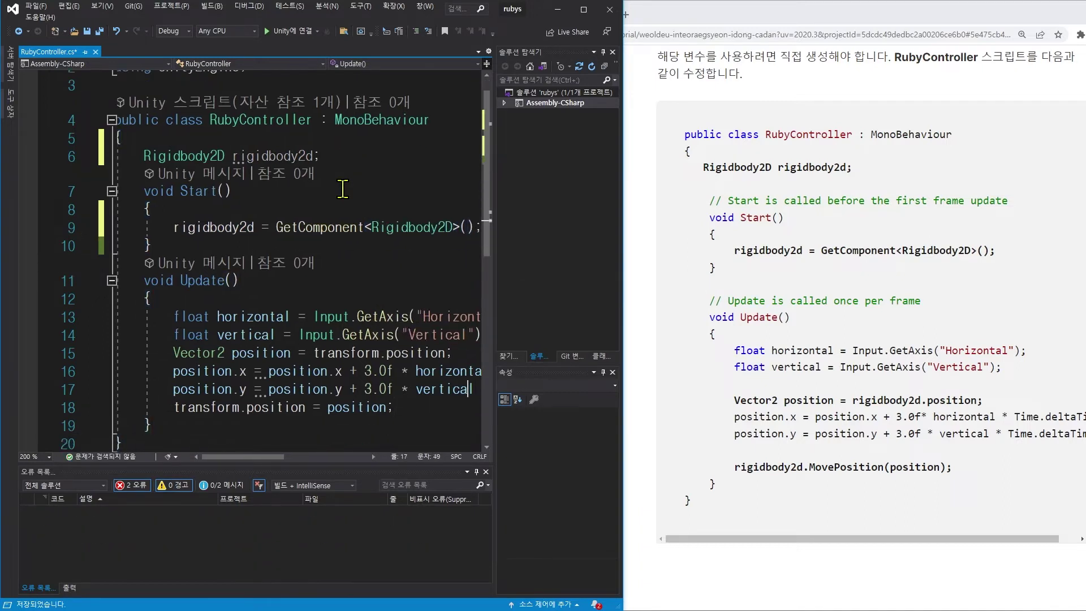
key(Up)
key(Up)
text();)
key(Return)
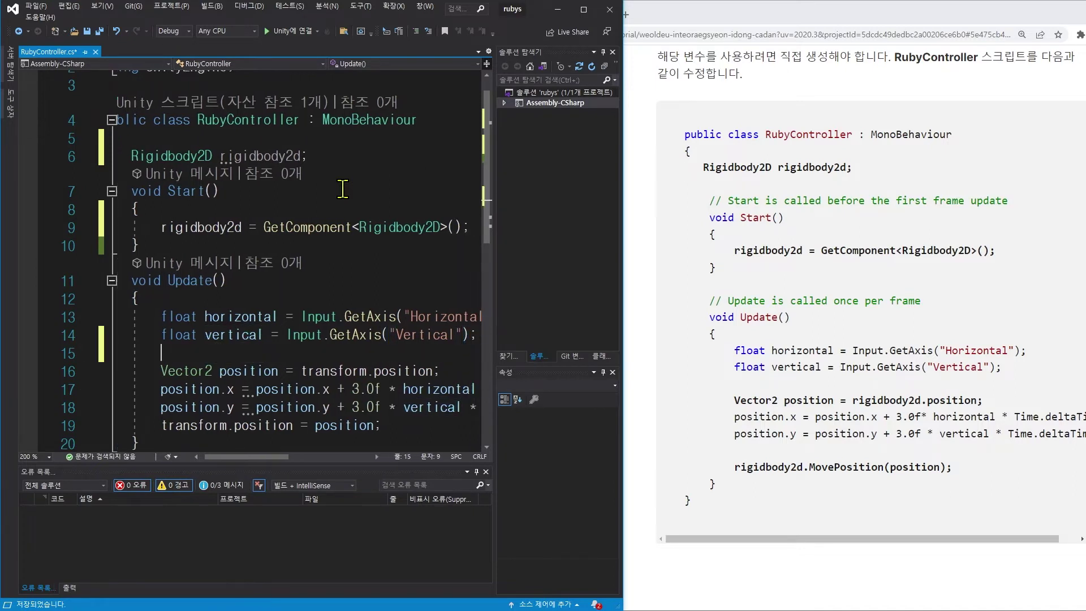
text(vect)
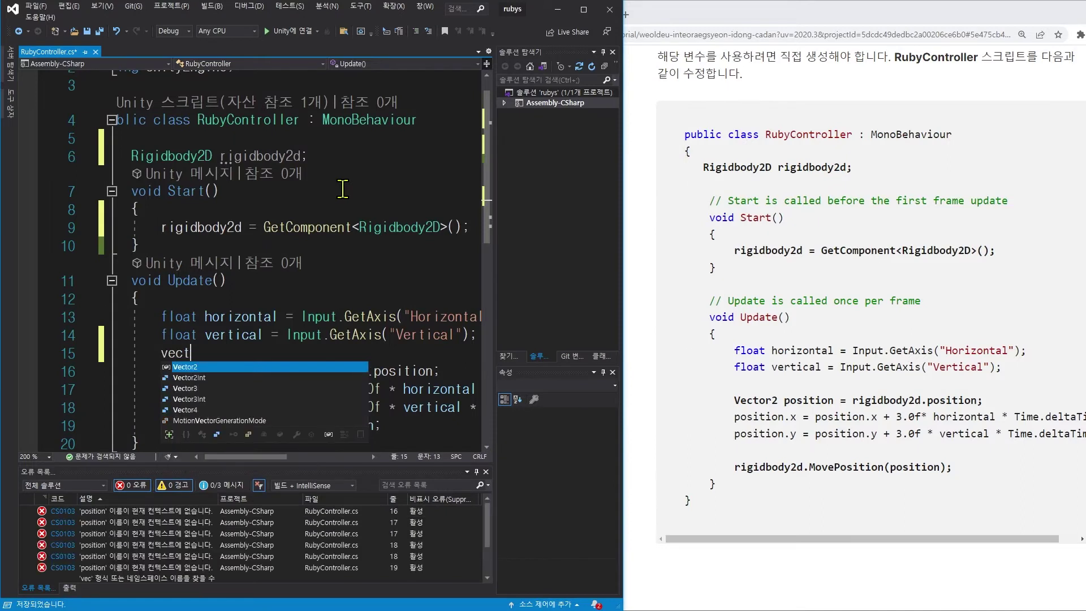
key(Tab)
text(position)
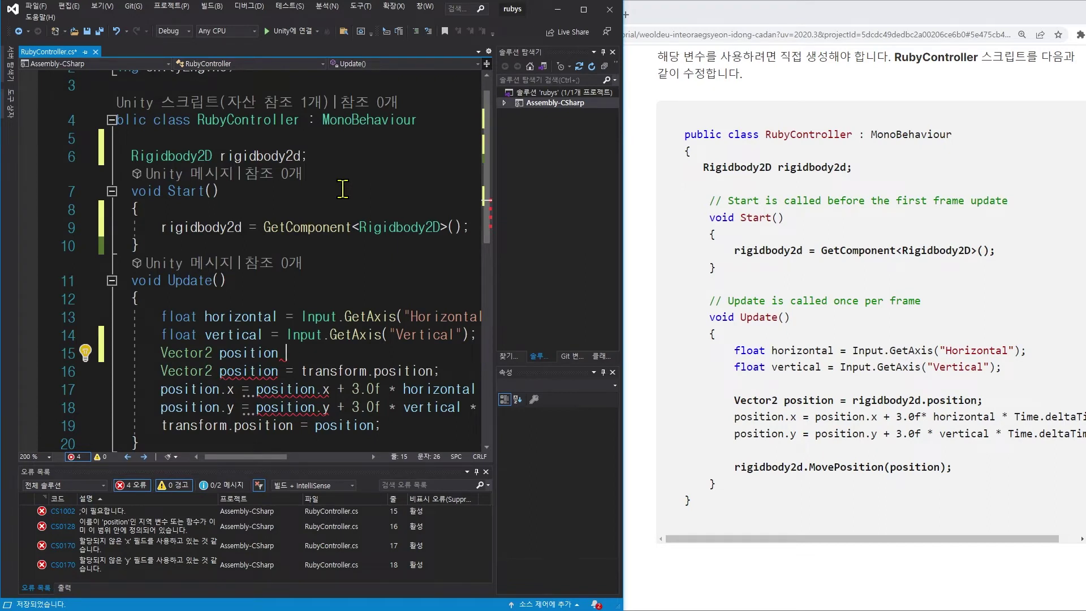
text(= rigid)
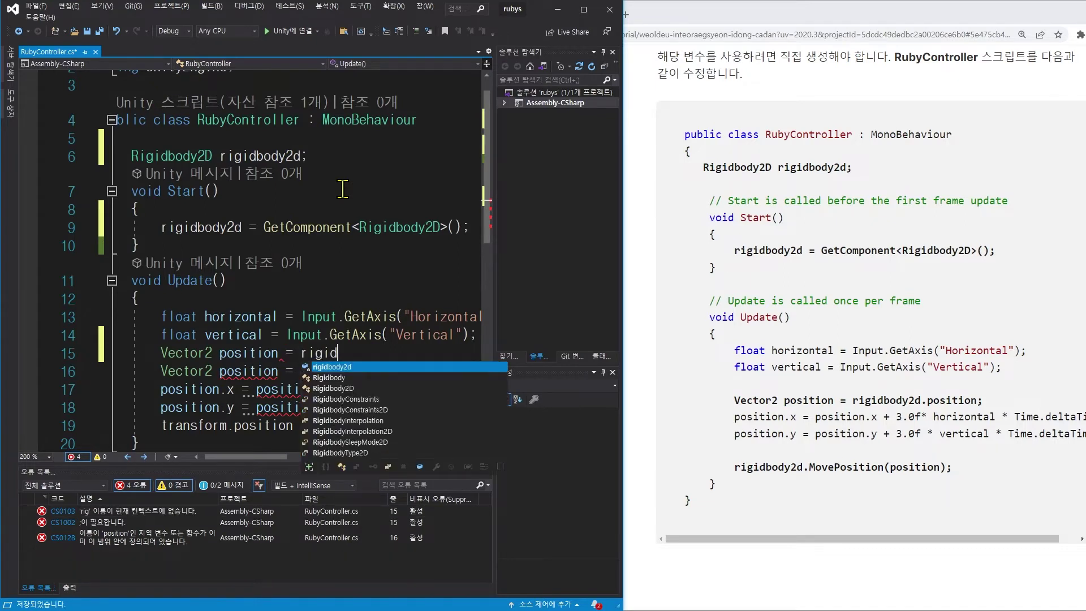
text(body2d.position;)
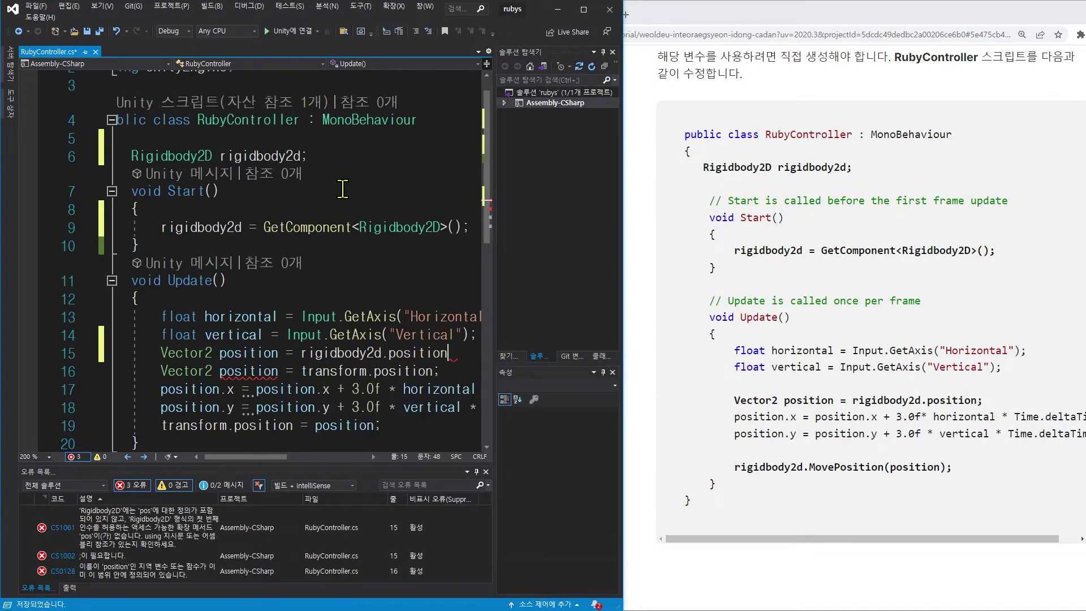
Step: Add an empty line below the "transform.position = position;" statement at the end of Update
key(Down)
key(Down)
key(Down)
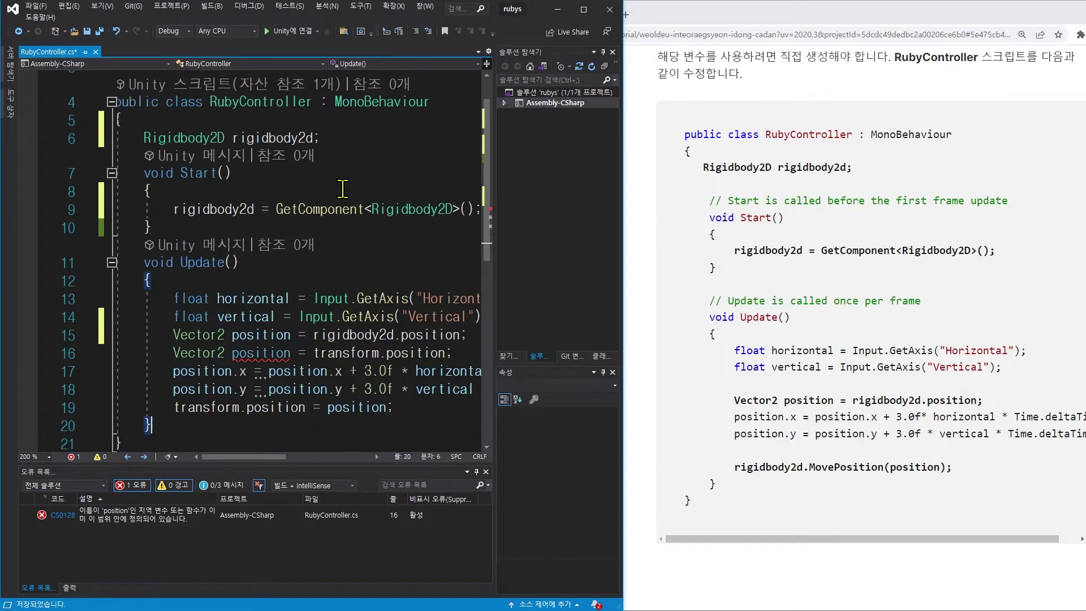
key(Up)
key(Up)
key(Return)
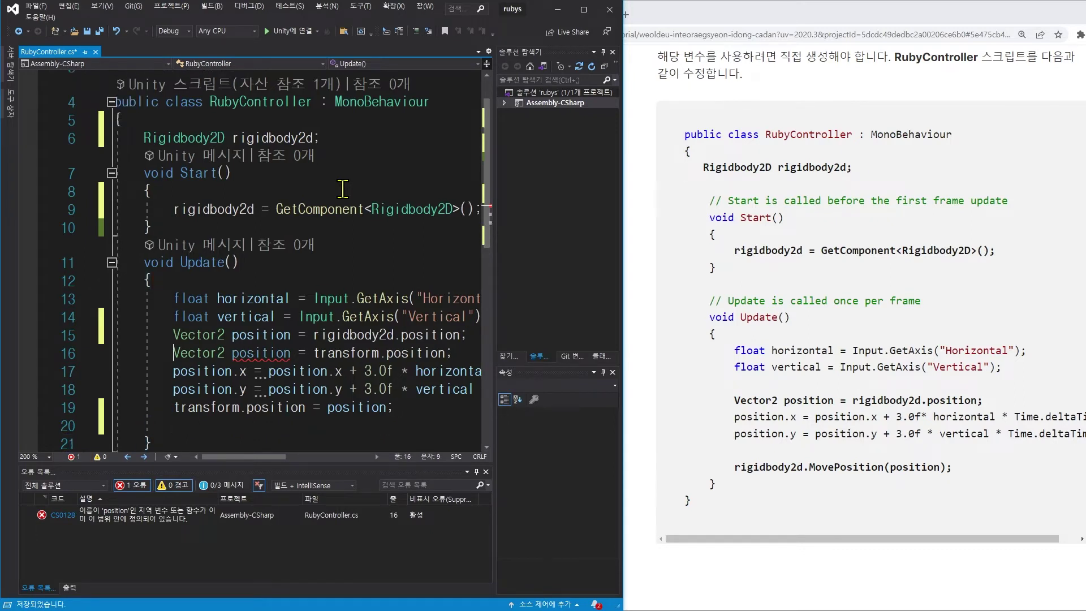
Step: Replace the old "Vector2 position = transform.position;" line in Update with an empty line
key(shift+Down)
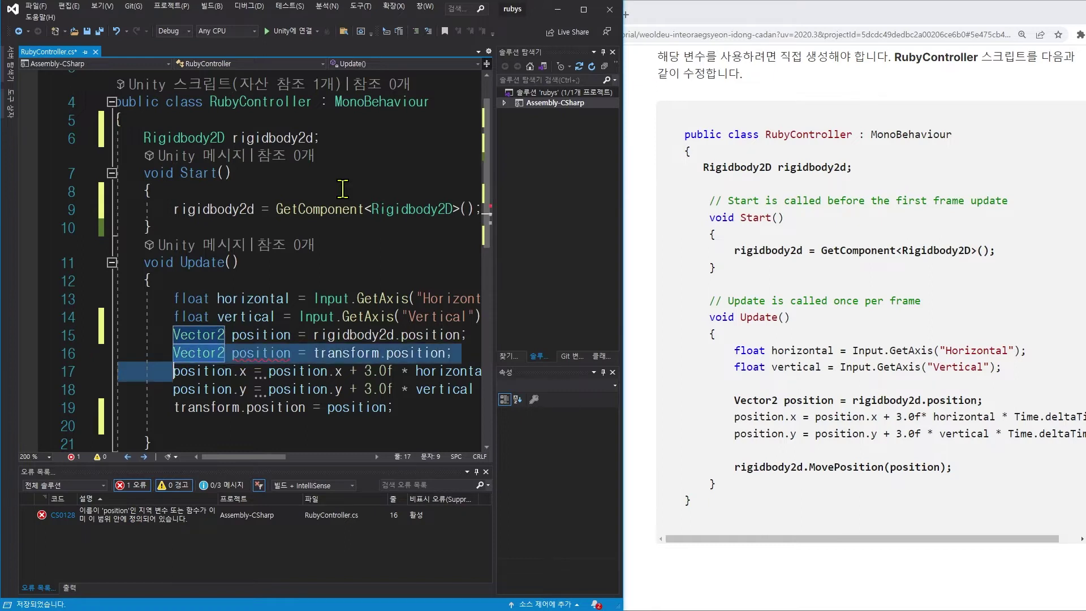
key(Return)
key(Down)
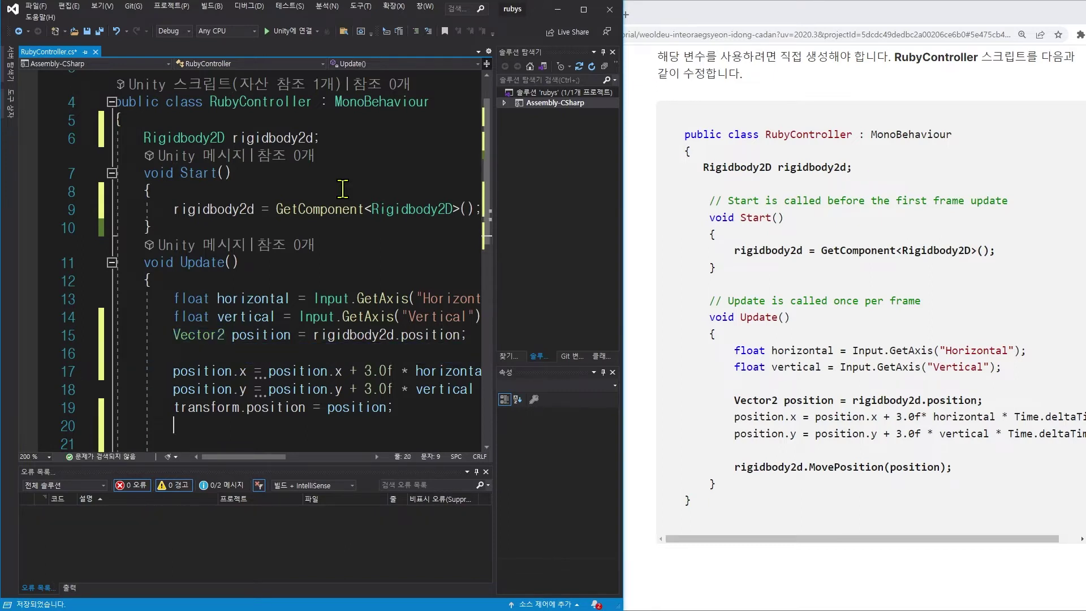
Step: Replace the "transform.position = position;" statement in Update with "rigidbody2d.MovePosition(position);" and save the script
key(shift+Down)
key(Return)
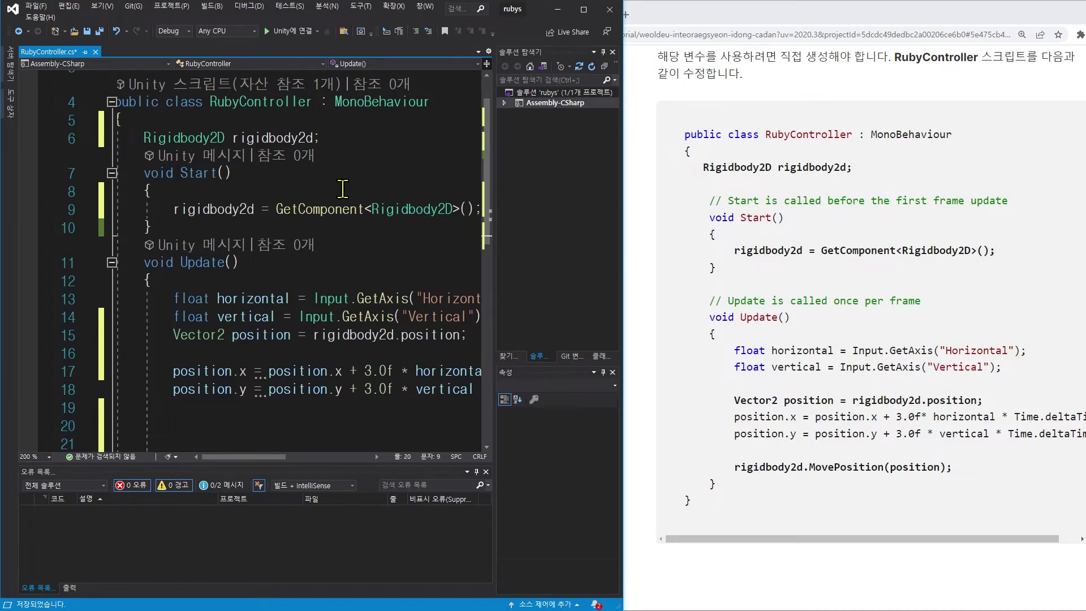
text(rigid)
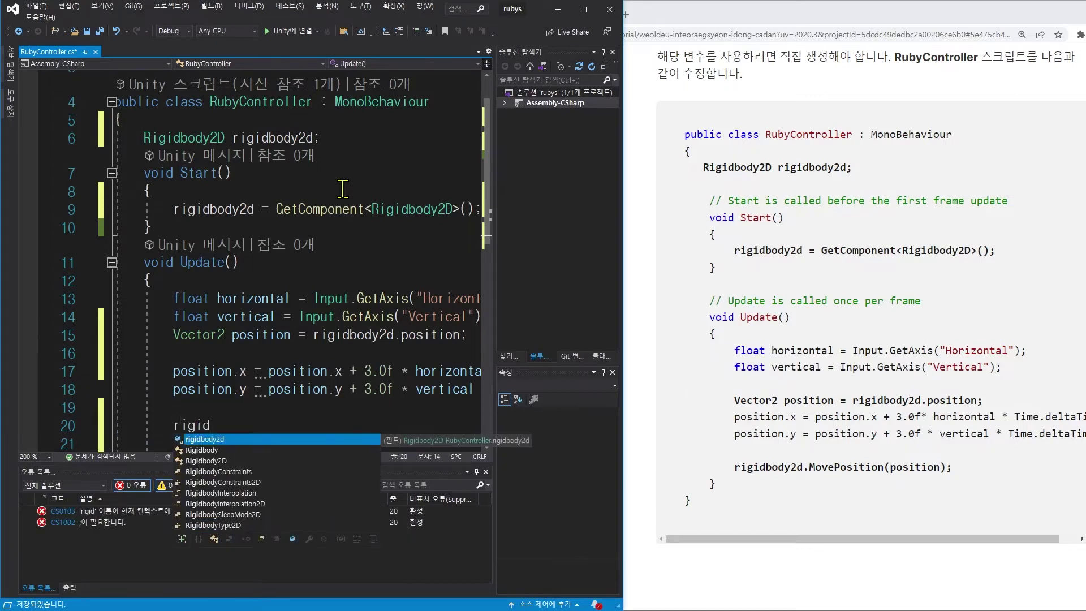
key(Tab)
text(.movepo)
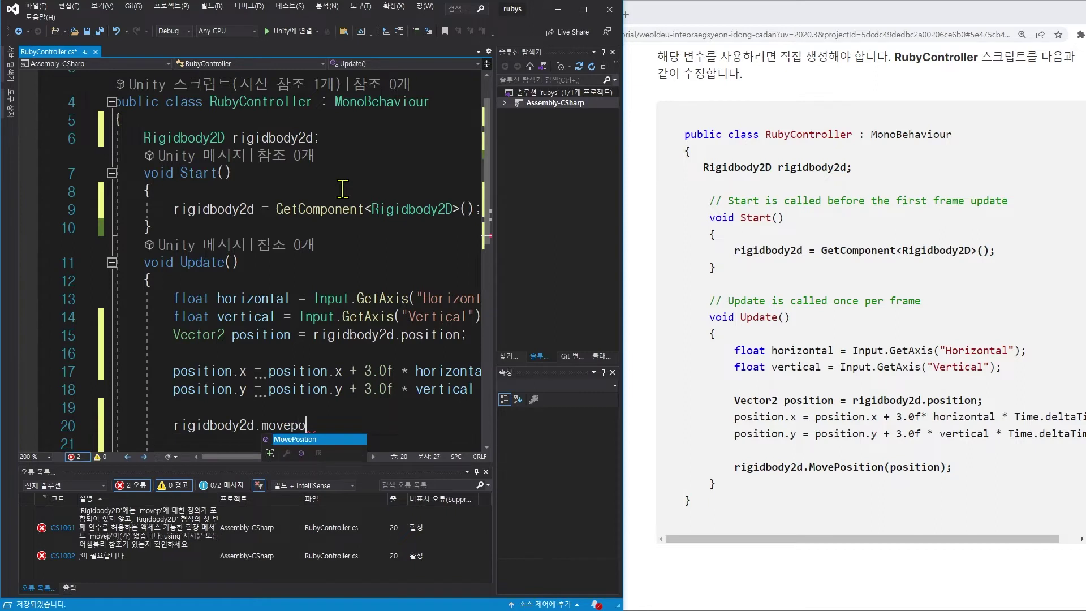
key(Tab)
text((pp)
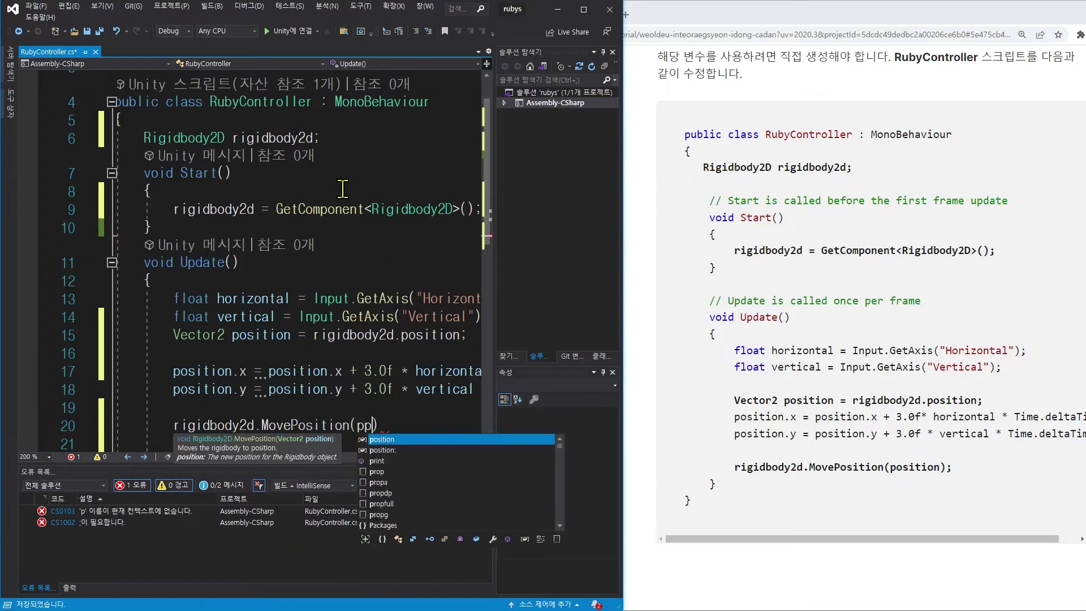
key(BackSpace)
text(oi)
key(BackSpace)
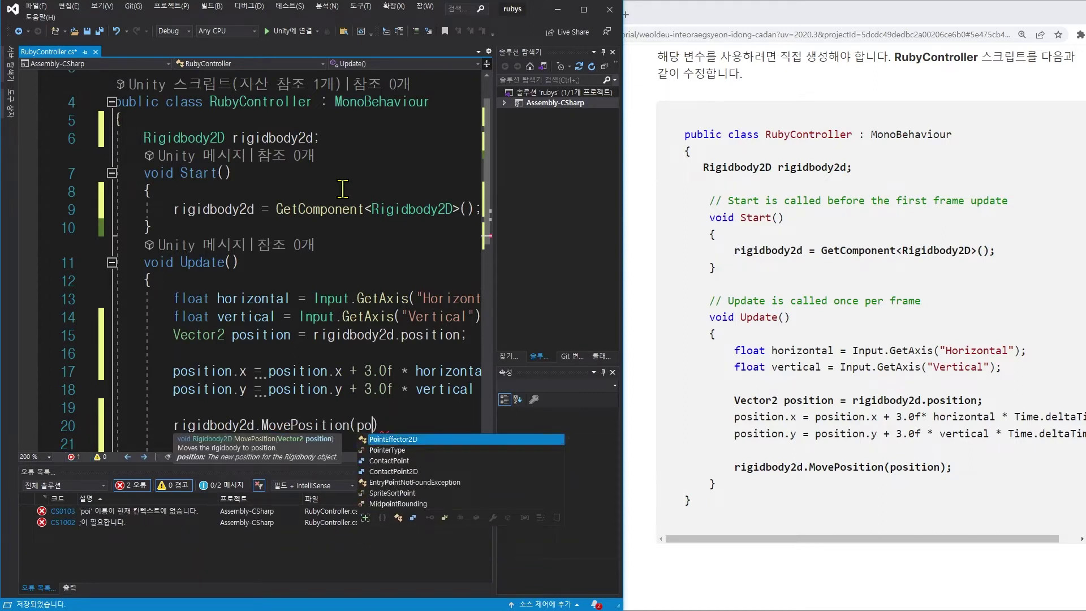
text(sioo)
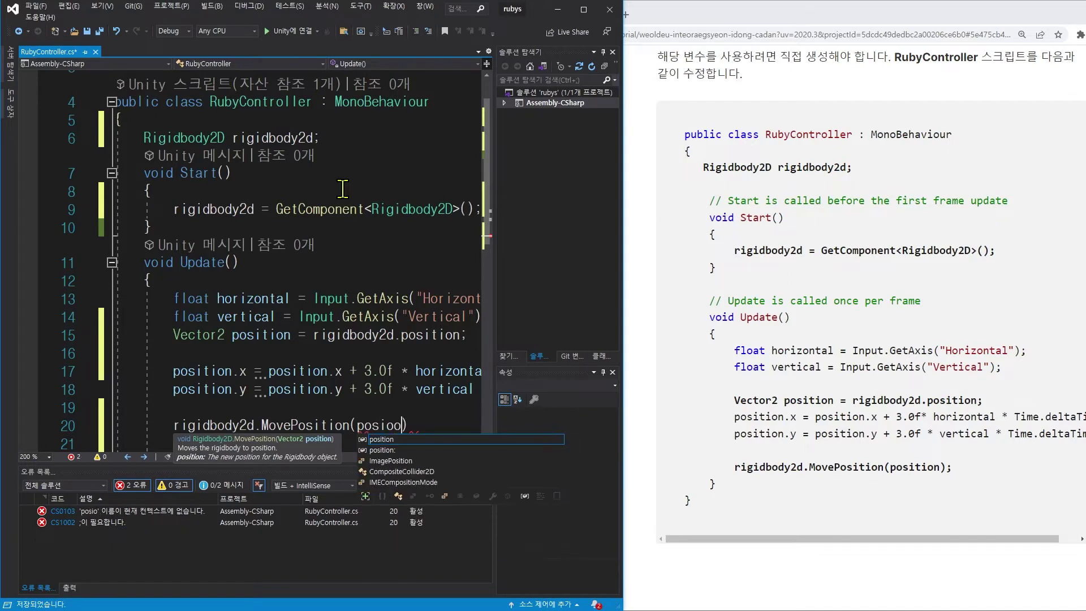
key(Tab)
text();)
key(ctrl+s)
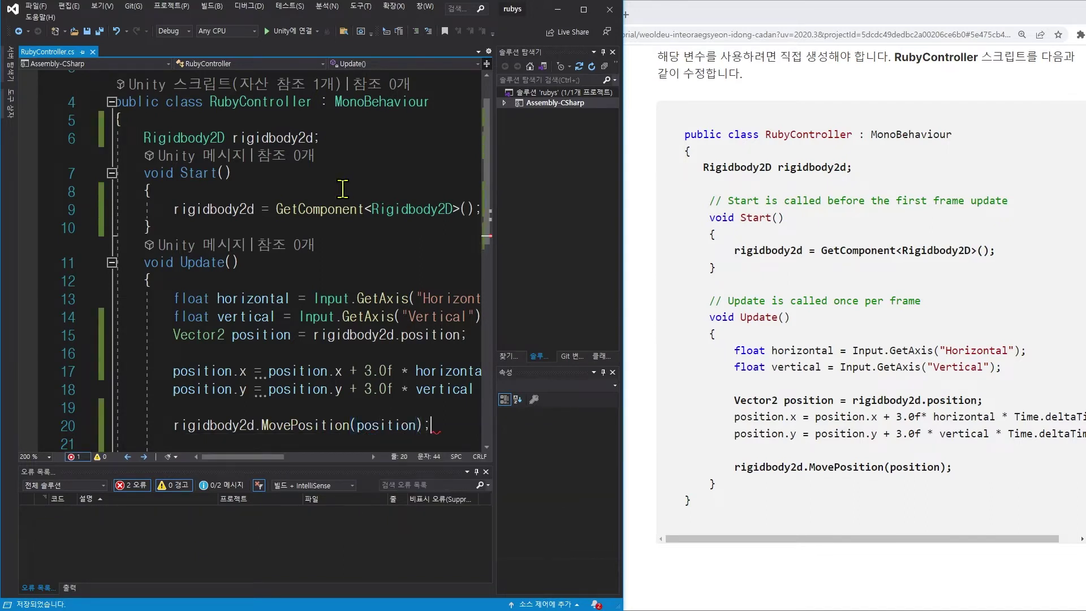
Step: In Update, move the empty line from below the "Vector2 position = rigidbody2d.position;" declaration to above it
key(Down)
key(Down)
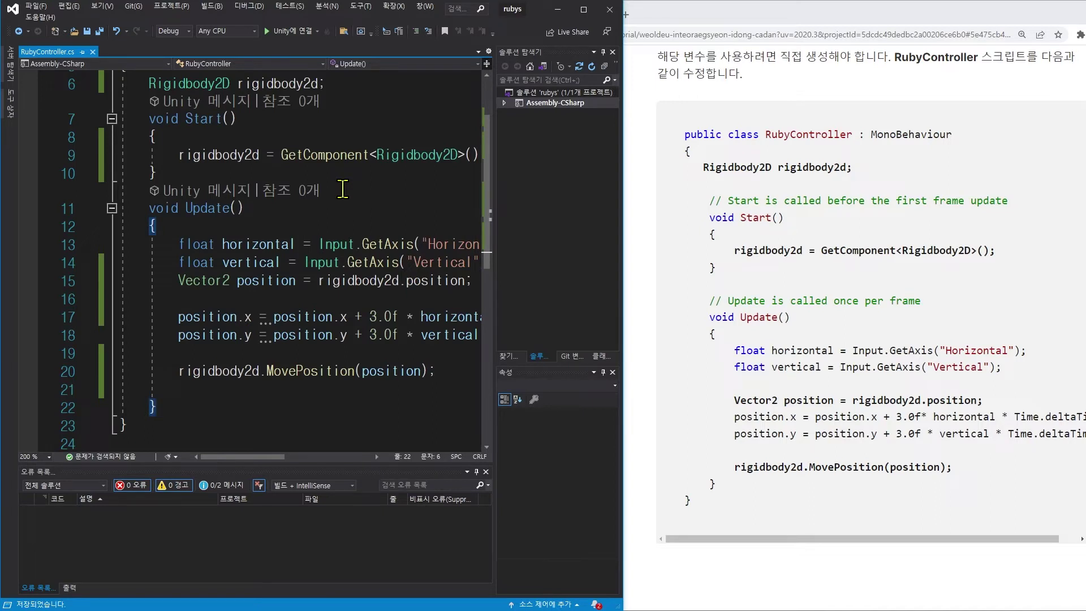
key(Up)
key(Up)
key(Up)
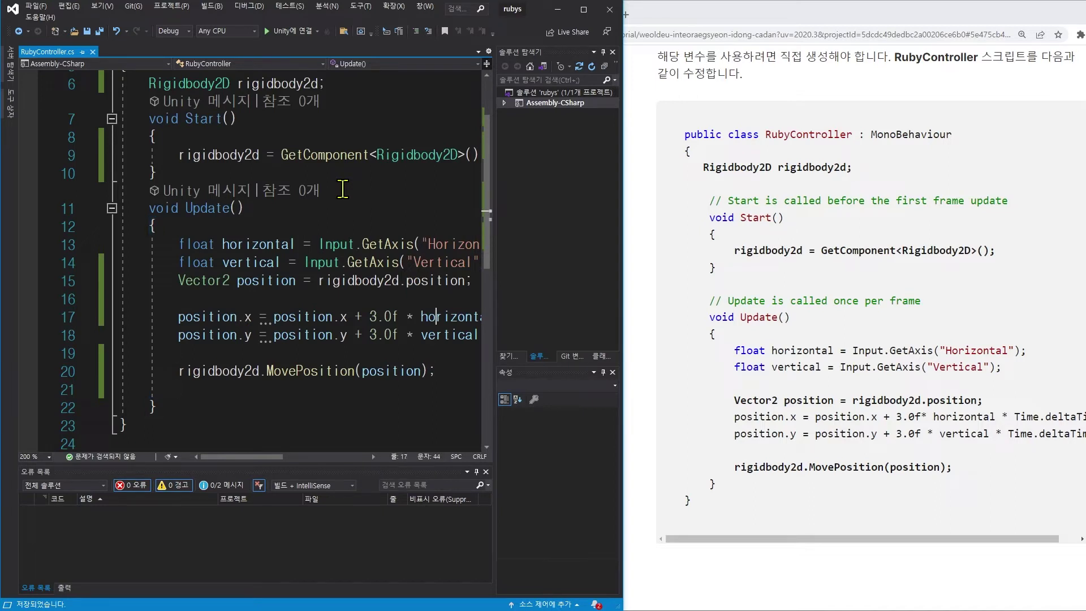
key(Delete)
key(ctrl+z)
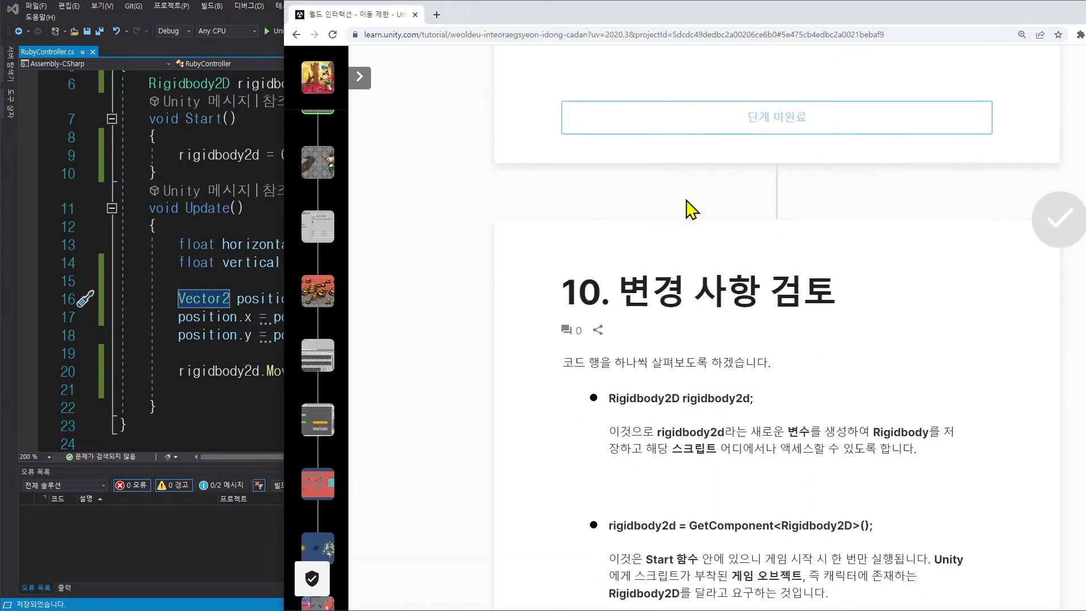
Step: Switch to the Unity Learn page and read section 10's explanations of the rigidbody2d variable and the GetComponent call
scroll(687, 202, down, 1)
drag(794, 14, 573, 23)
scroll(705, 279, down, 3)
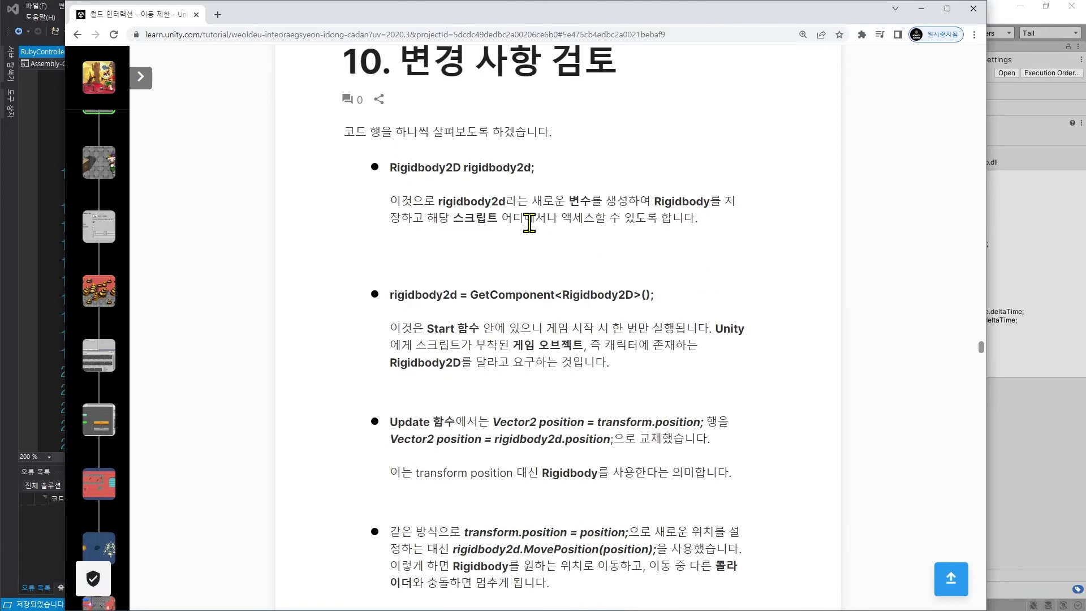
drag(345, 133, 613, 141)
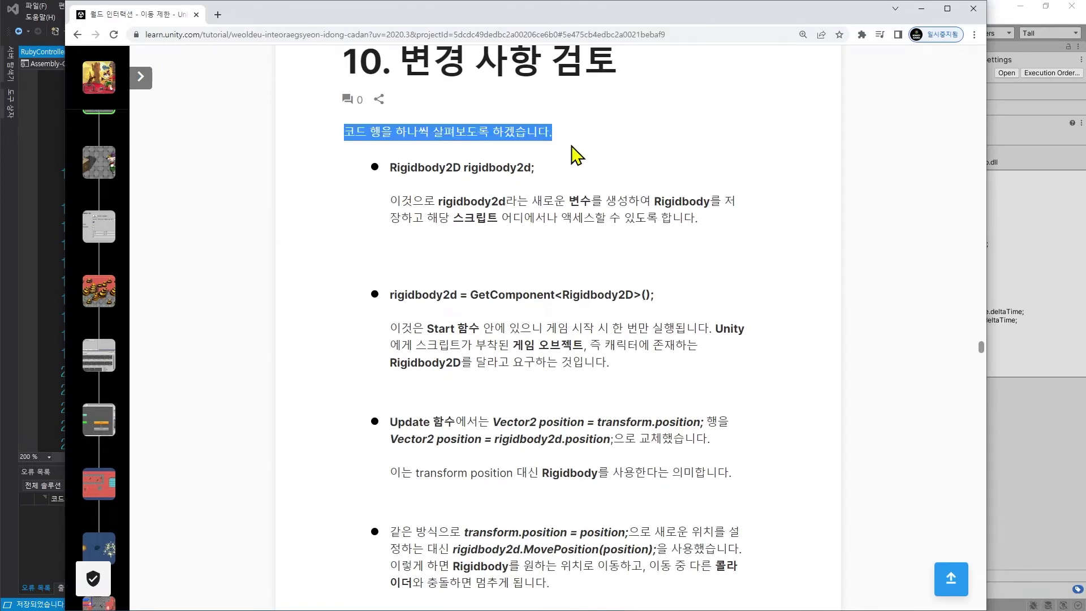
double_click(425, 167)
double_click(491, 169)
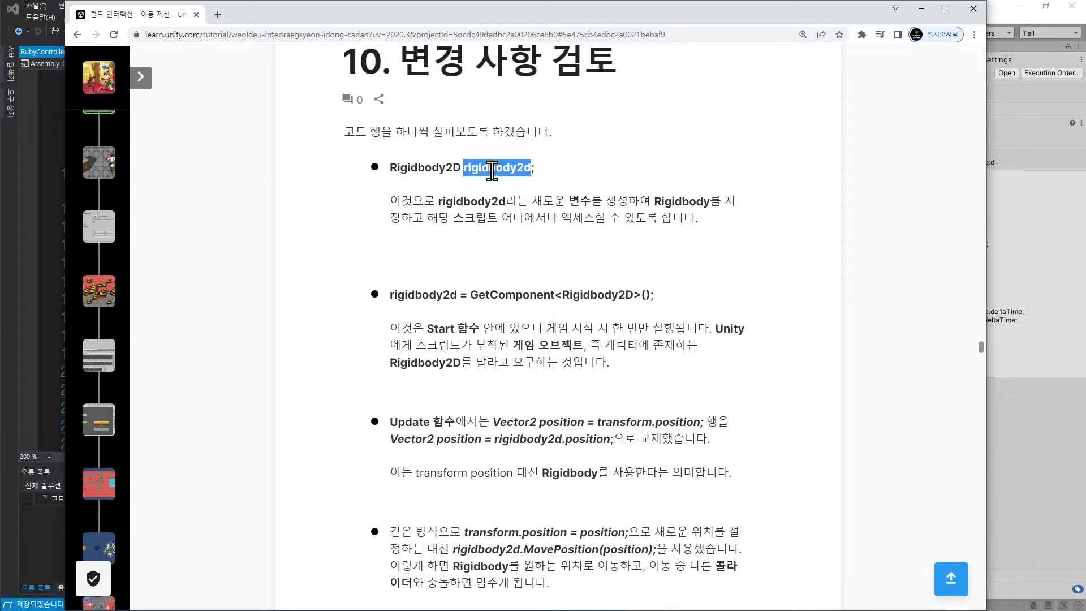
drag(440, 202, 728, 221)
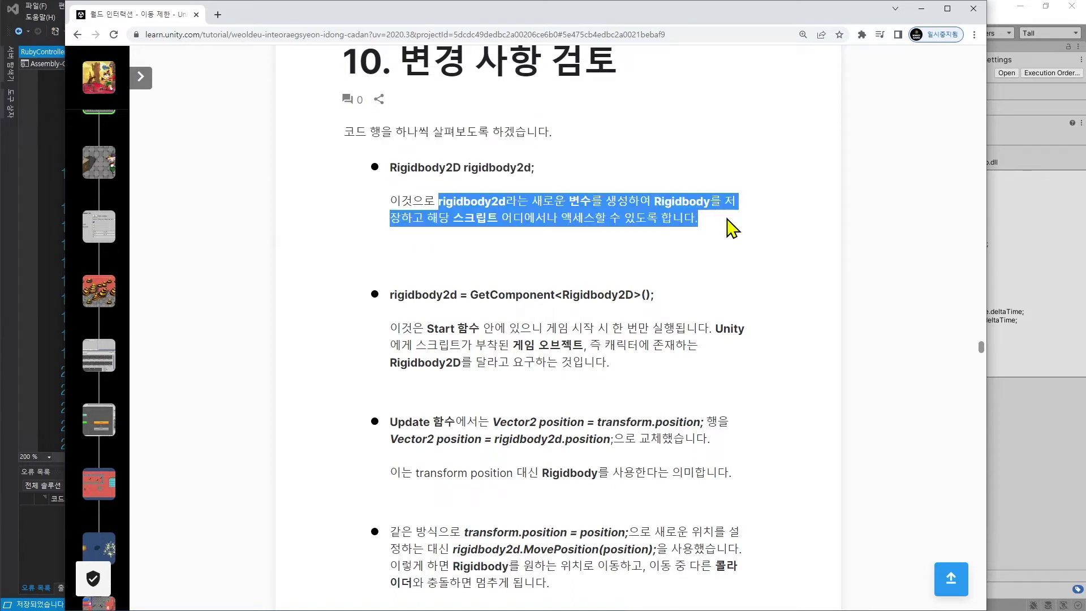
double_click(679, 201)
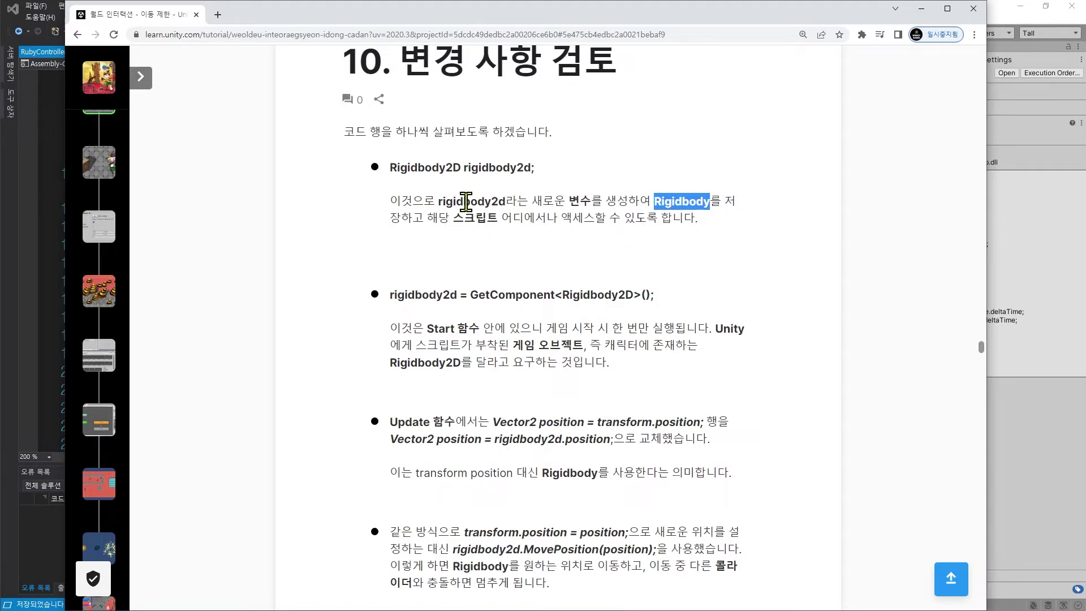
double_click(411, 295)
double_click(511, 295)
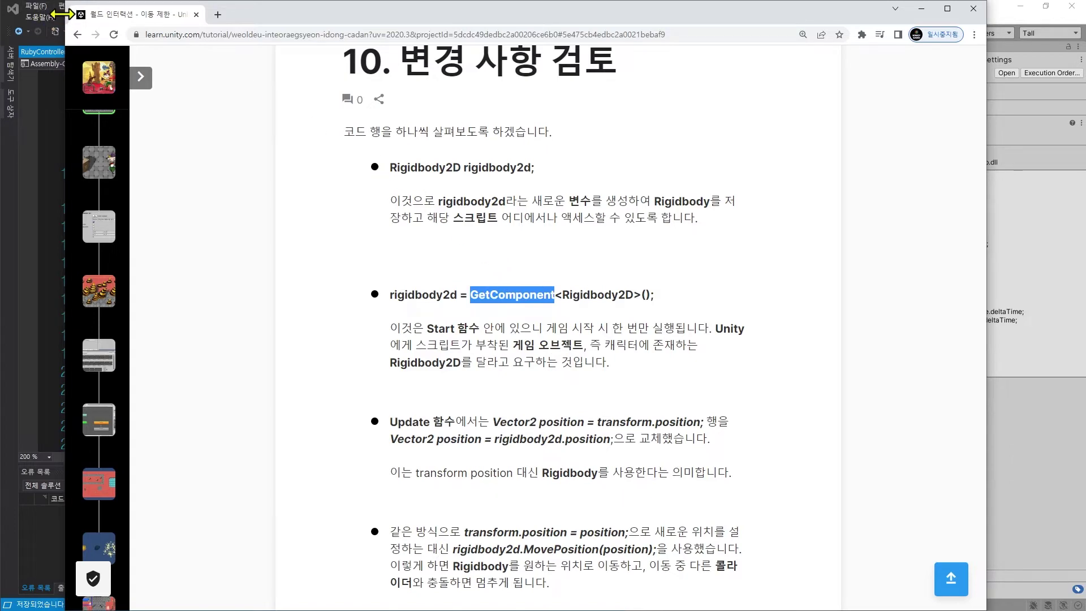
Step: Read the explanation of replacing transform.position with rigidbody2d.position in the Update function, with the script kept in view beside the page
drag(62, 13, 208, 13)
double_click(481, 422)
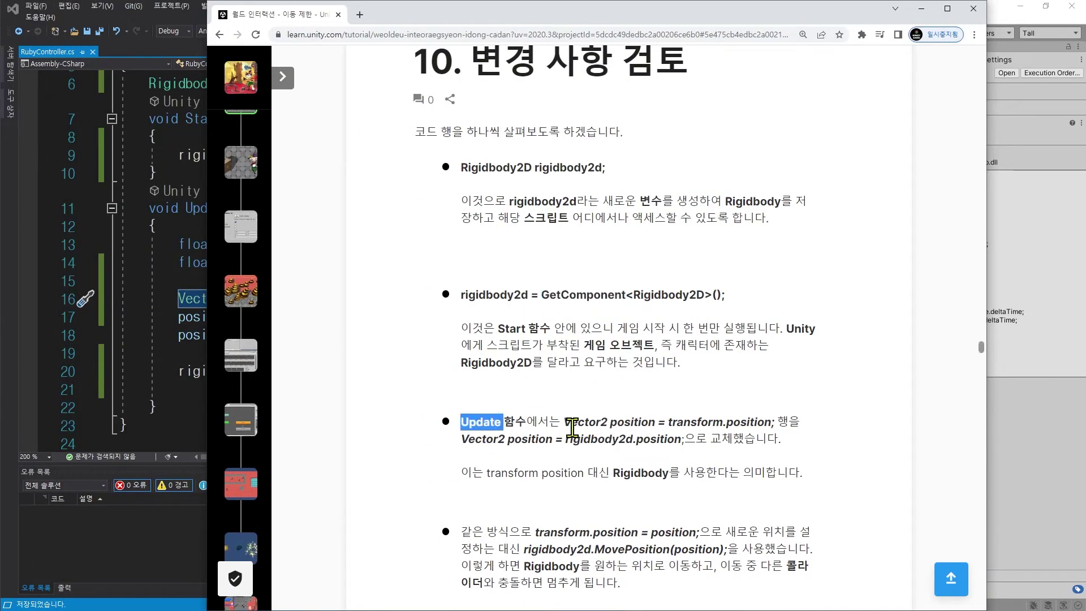
double_click(585, 422)
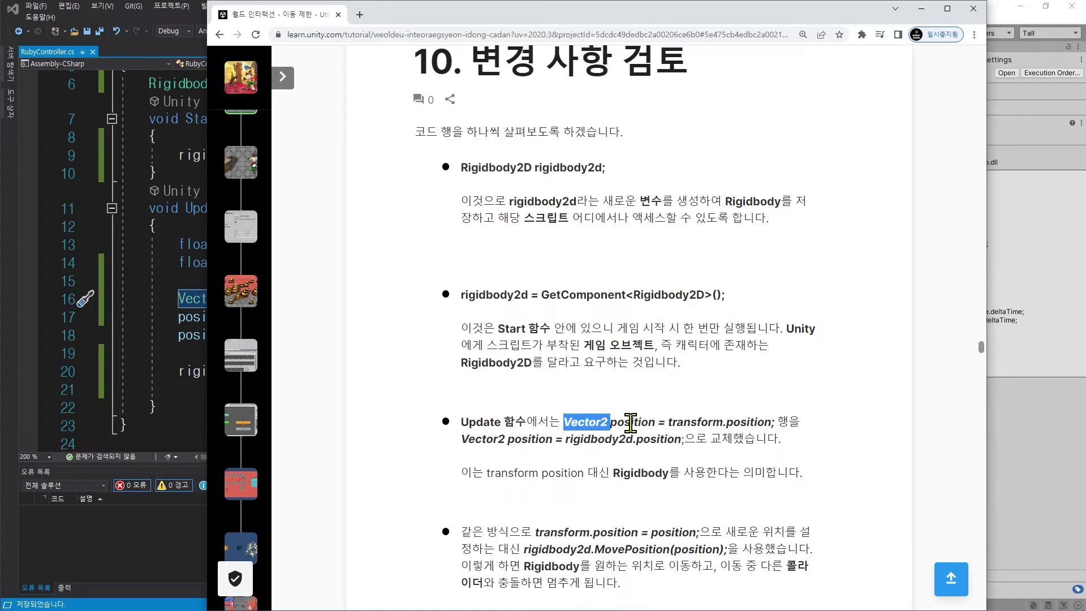
click(744, 438)
double_click(749, 422)
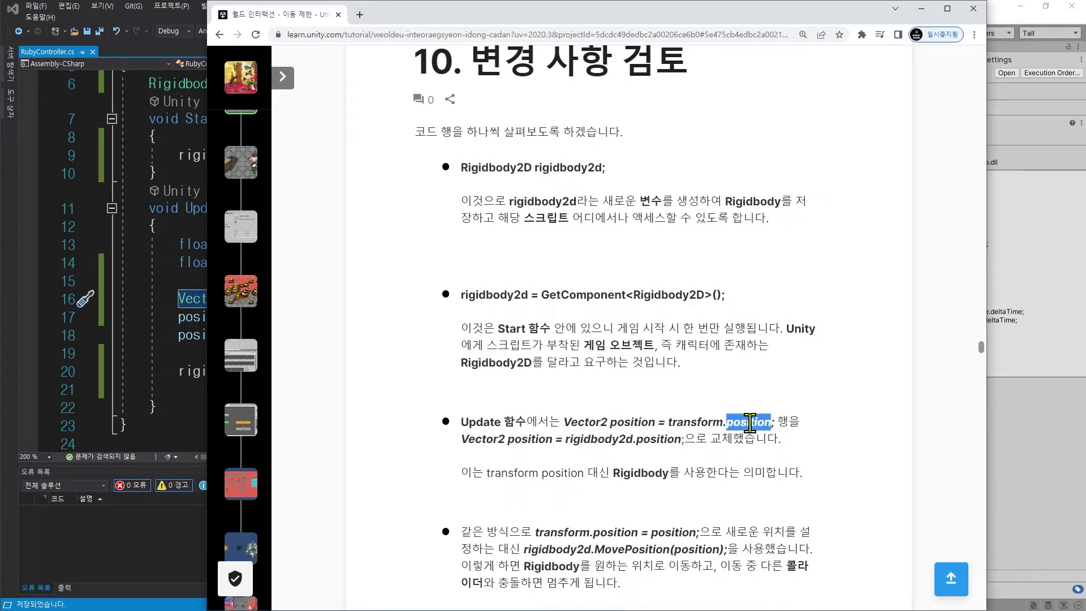
triple_click(489, 439)
double_click(521, 439)
double_click(496, 439)
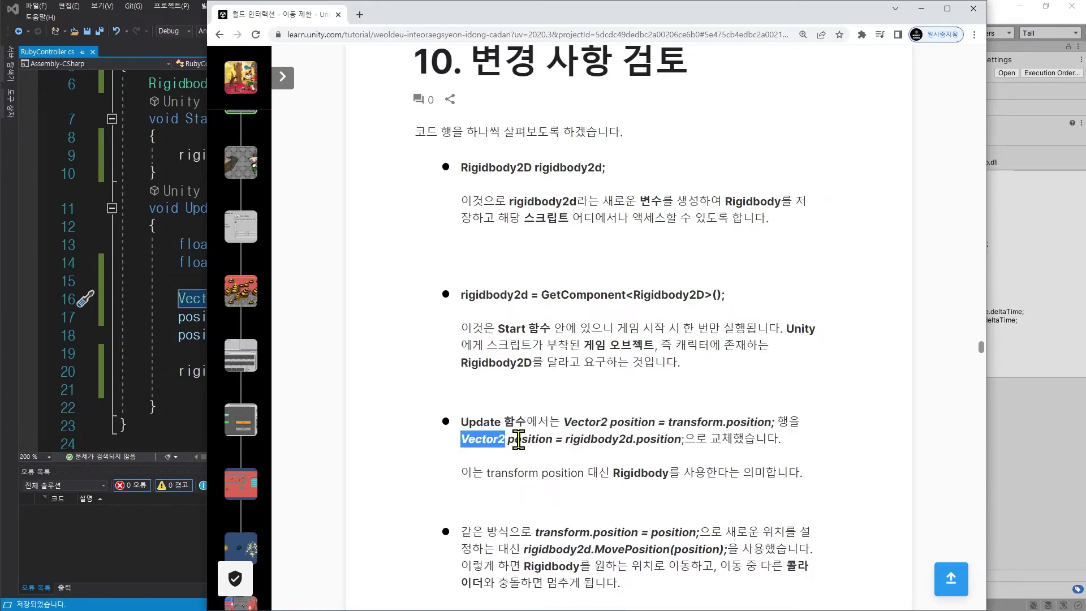
double_click(520, 439)
double_click(598, 439)
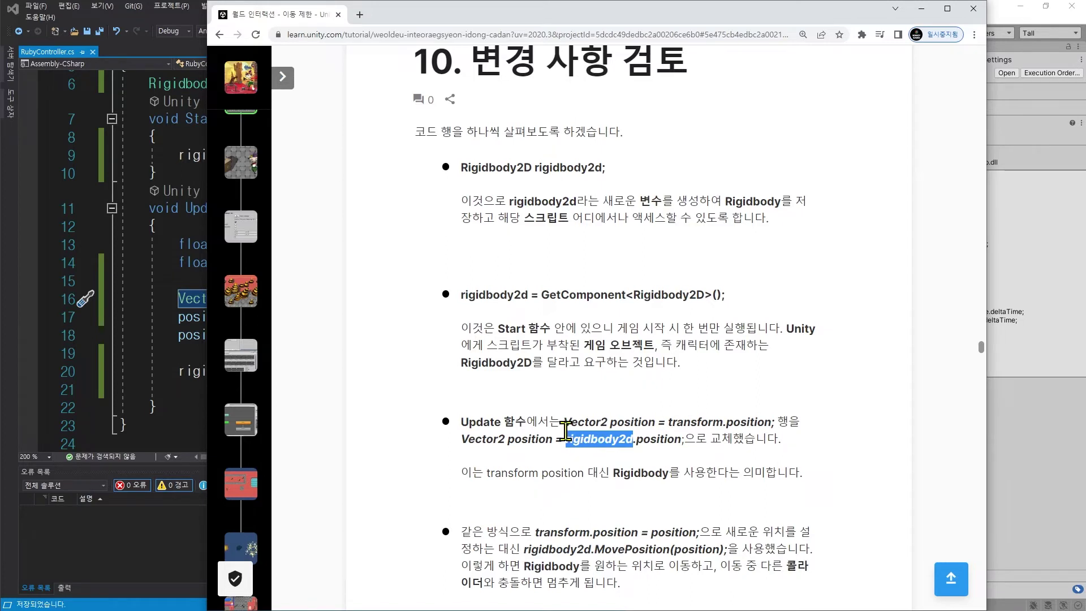
Step: Read the explanation of using rigidbody2d.MovePosition(position) instead of "transform.position = position;" to set the new position
scroll(530, 433, down, 1)
drag(461, 459, 512, 458)
click(552, 454)
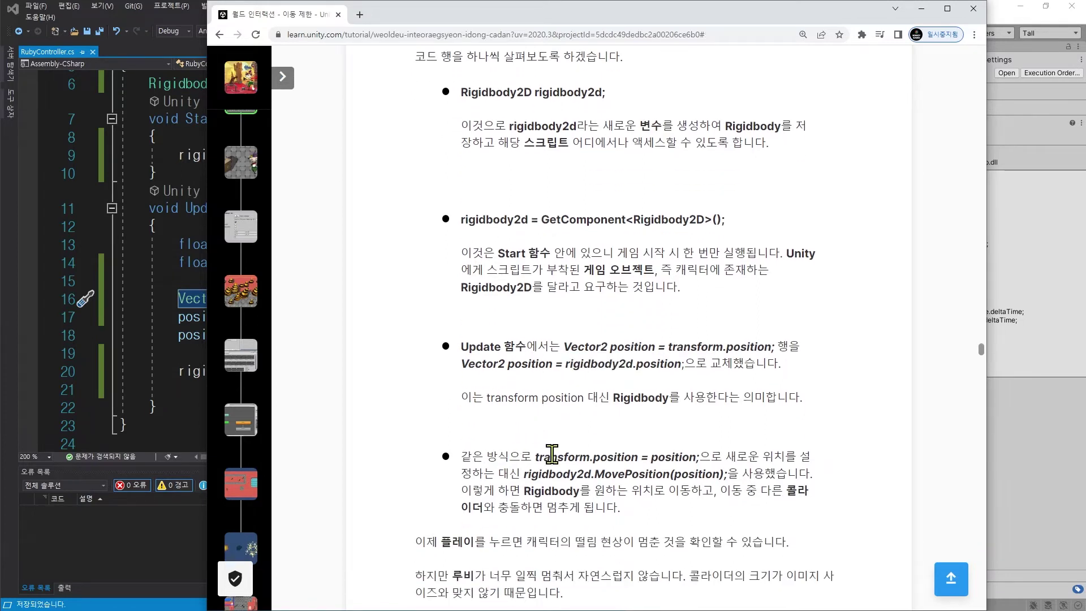
double_click(552, 457)
double_click(612, 458)
double_click(675, 457)
drag(711, 457, 832, 470)
double_click(562, 476)
double_click(618, 478)
click(681, 478)
drag(831, 480, 492, 478)
double_click(545, 492)
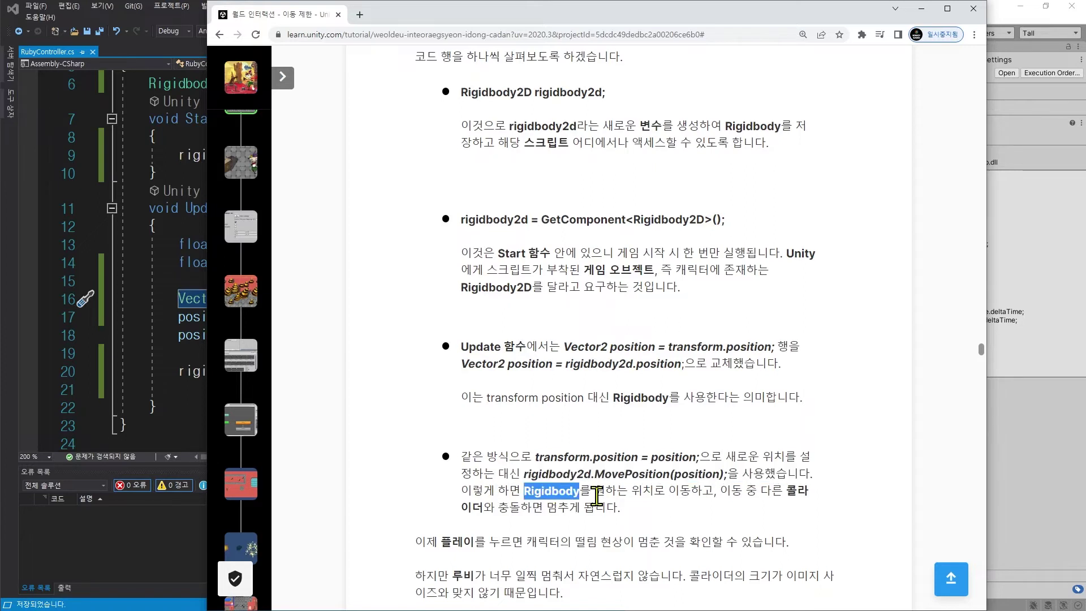
drag(594, 491, 506, 431)
click(803, 520)
Step: Read the closing notes on character jitter and collider size, and mark tutorial section 10 as complete
scroll(507, 431, down, 3)
drag(425, 394, 831, 406)
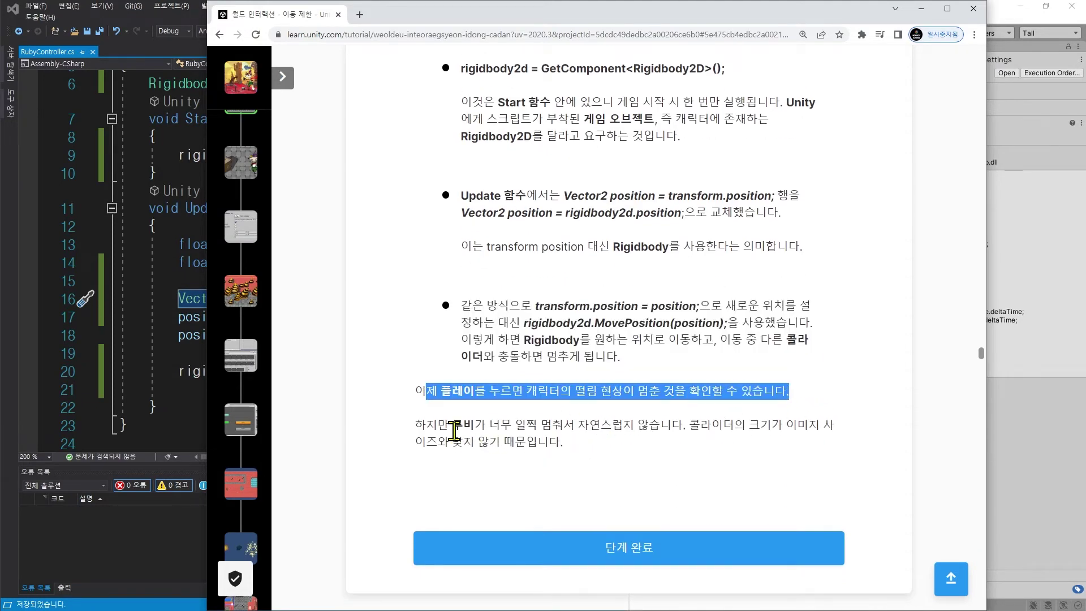
drag(452, 424, 697, 475)
click(636, 545)
click(566, 427)
click(697, 475)
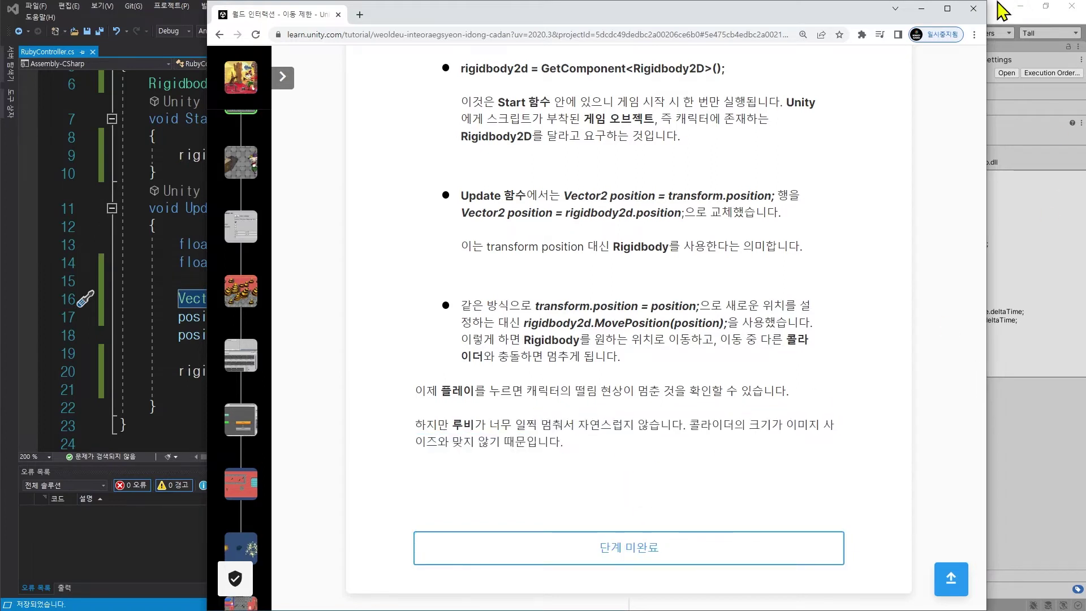
Step: Switch to the Unity editor and select the Ruby object in MainScene
click(997, 1)
scroll(354, 275, up, 3)
middle_drag(422, 207, 337, 250)
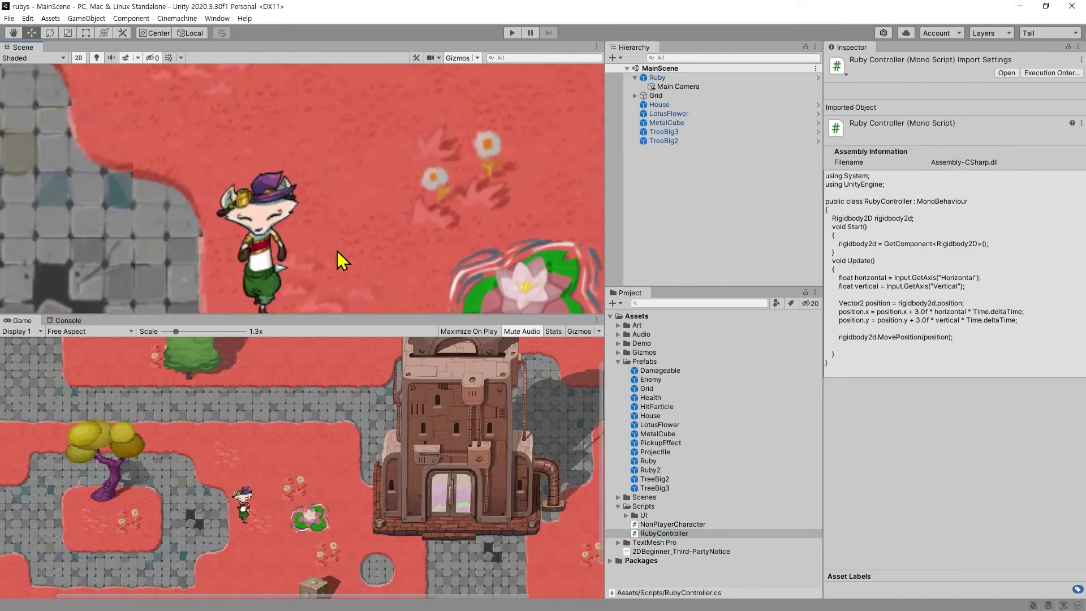
click(675, 77)
scroll(403, 135, down, 2)
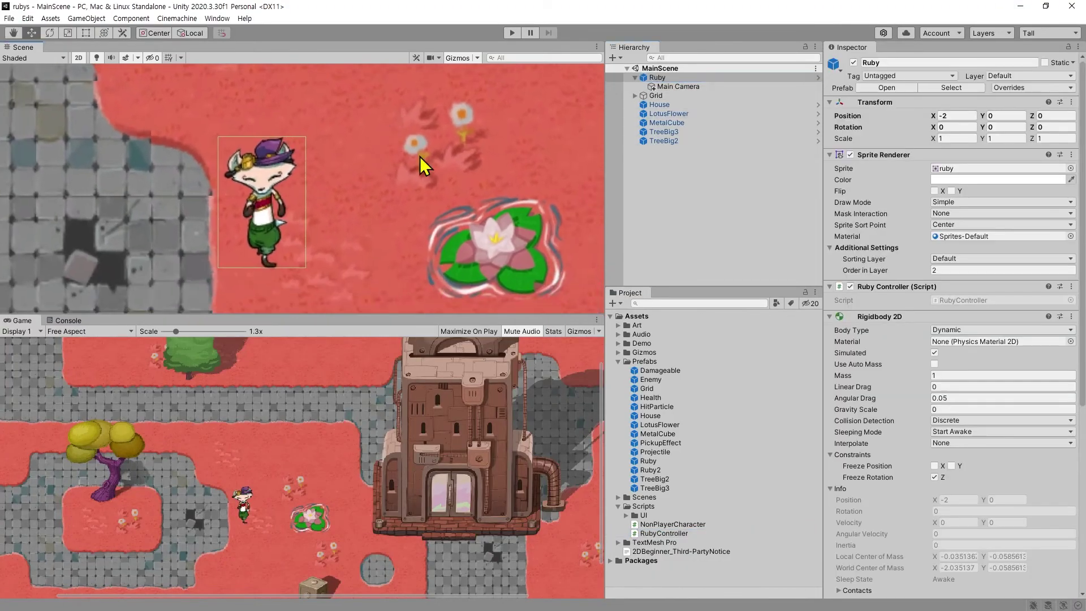
click(670, 78)
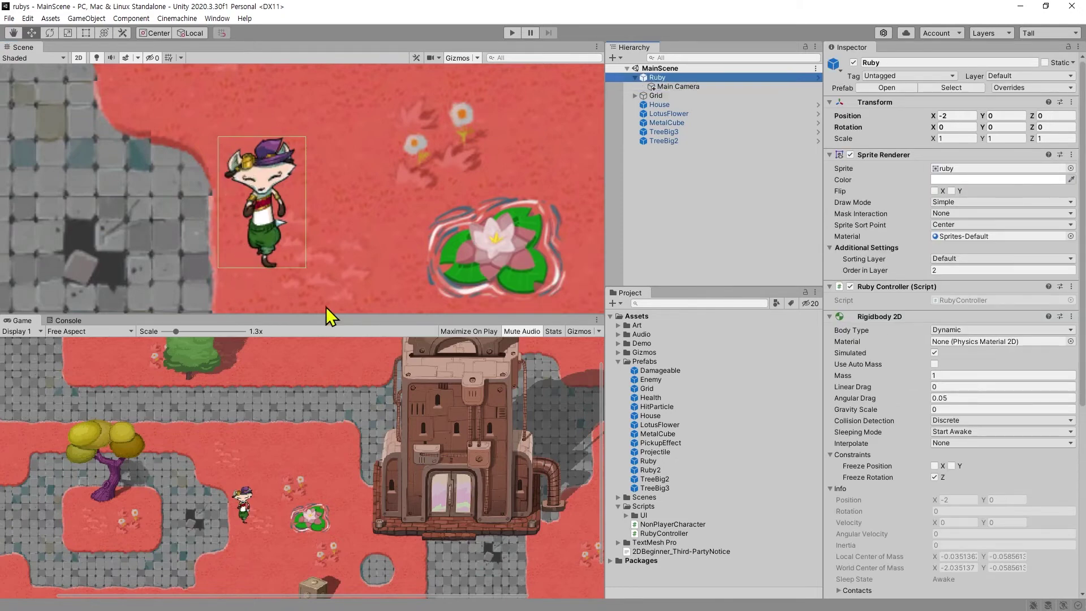
Step: Edit Ruby's Box Collider 2D to fit her body more tightly, about 0.60 by 1.12 in size, and save the scene
scroll(986, 332, down, 10)
click(939, 332)
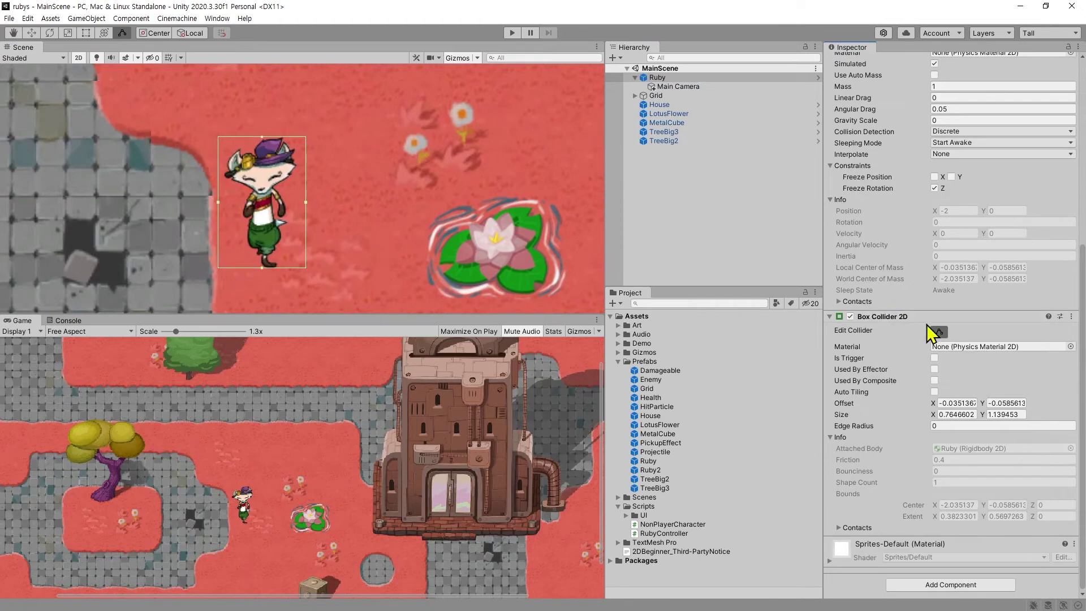
click(937, 333)
click(938, 332)
scroll(236, 192, up, 2)
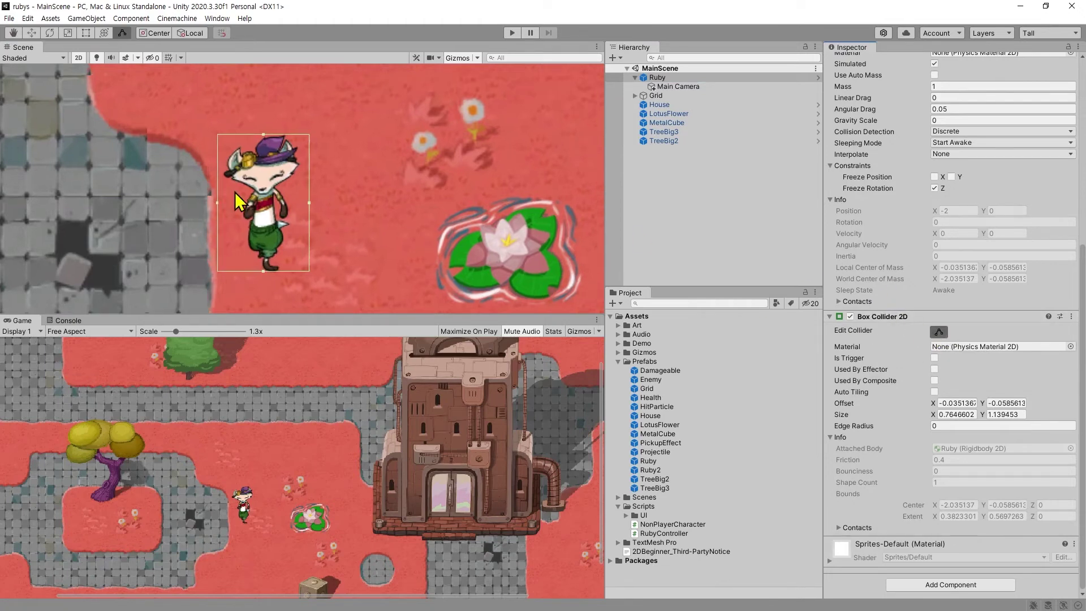
drag(214, 204, 225, 206)
drag(324, 207, 312, 207)
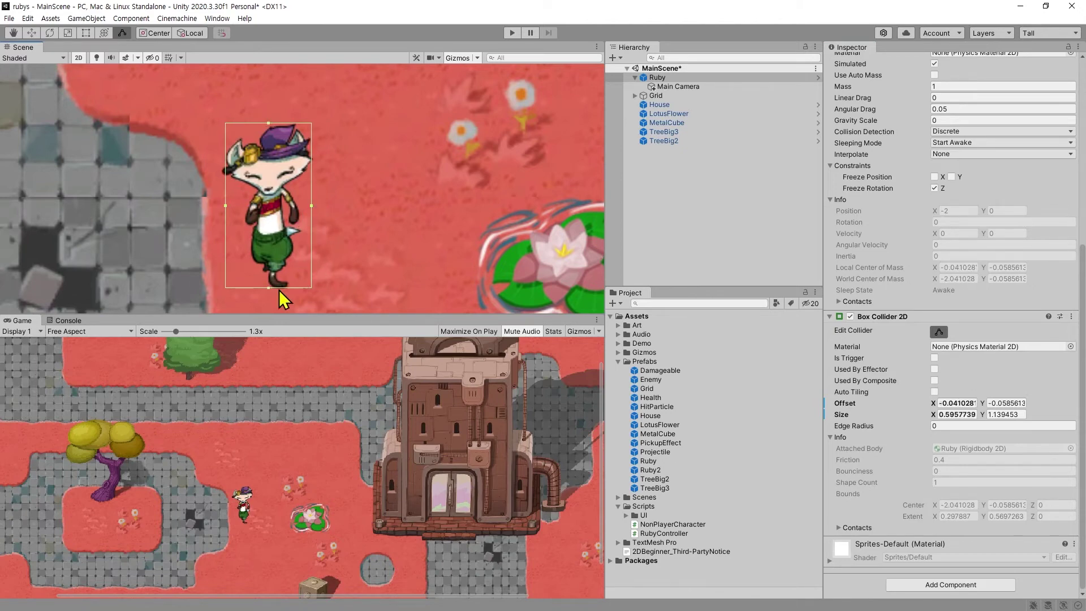
drag(267, 124, 267, 127)
scroll(376, 133, down, 1)
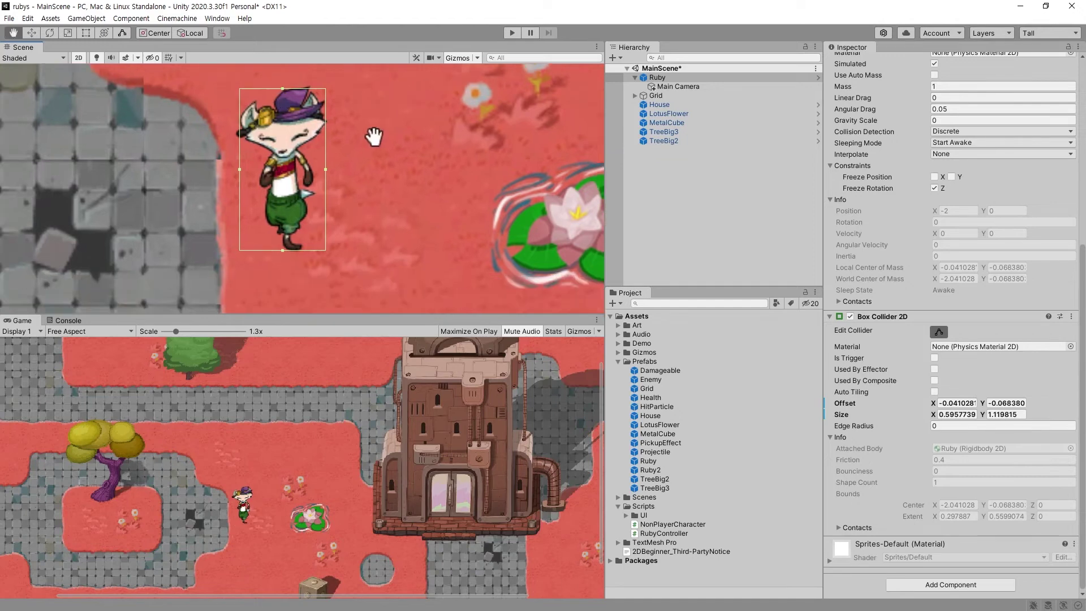
Step: Edit the MetalCube's Box Collider 2D to fit the cube more tightly, about 0.86 by 0.91 in size, and save the scene
click(667, 106)
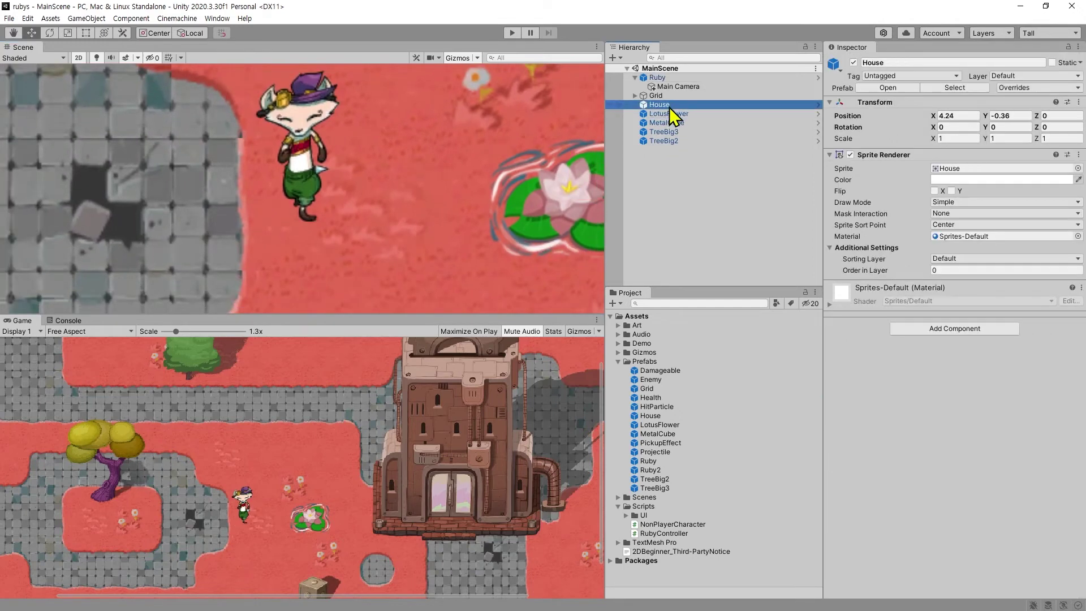
click(678, 122)
double_click(679, 123)
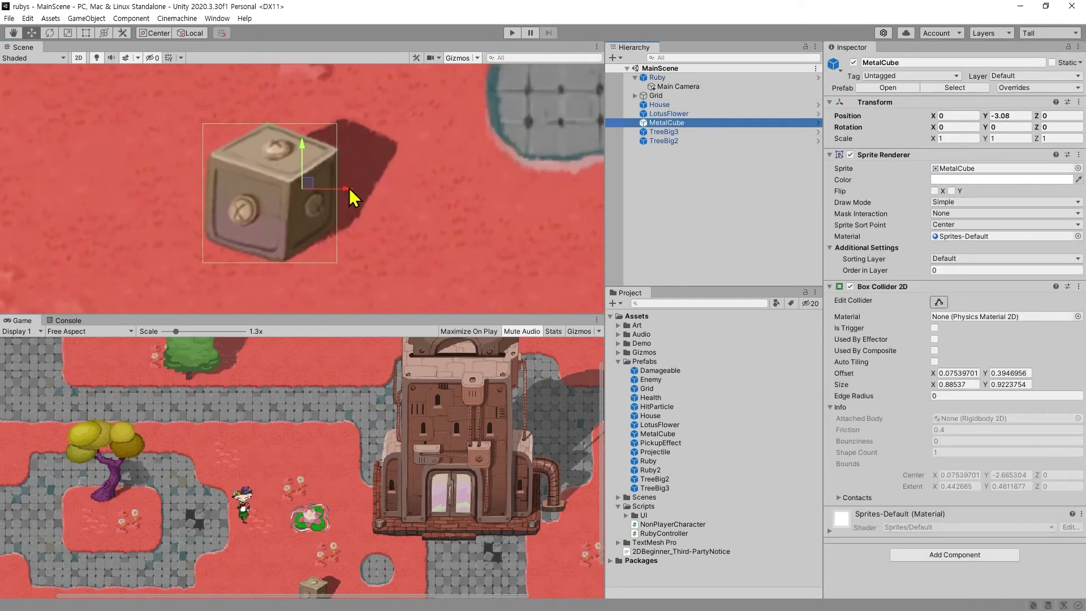
click(939, 301)
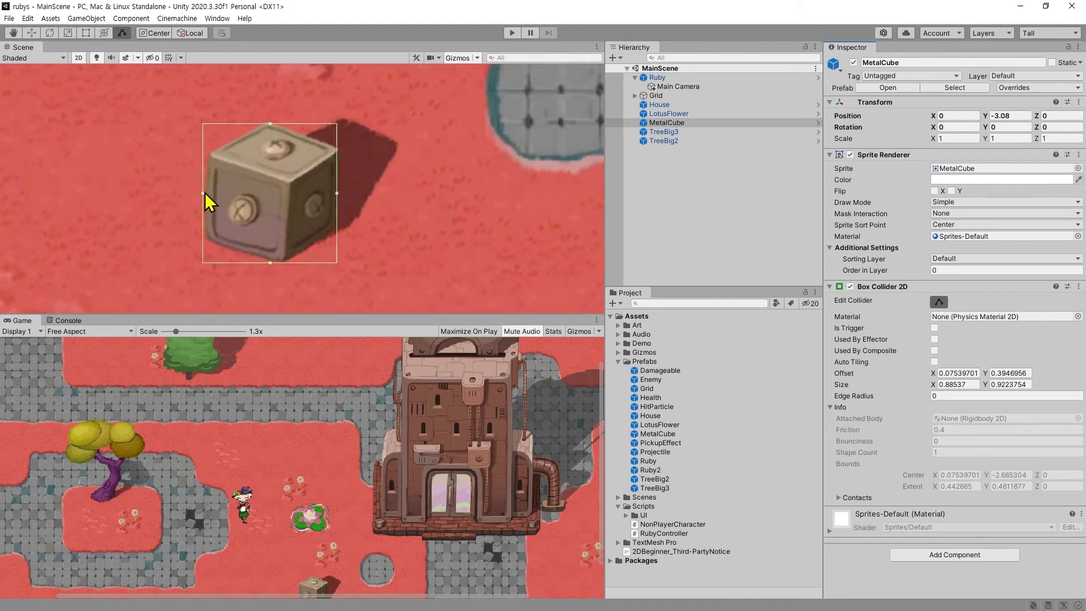
drag(204, 192, 207, 194)
drag(272, 264, 271, 262)
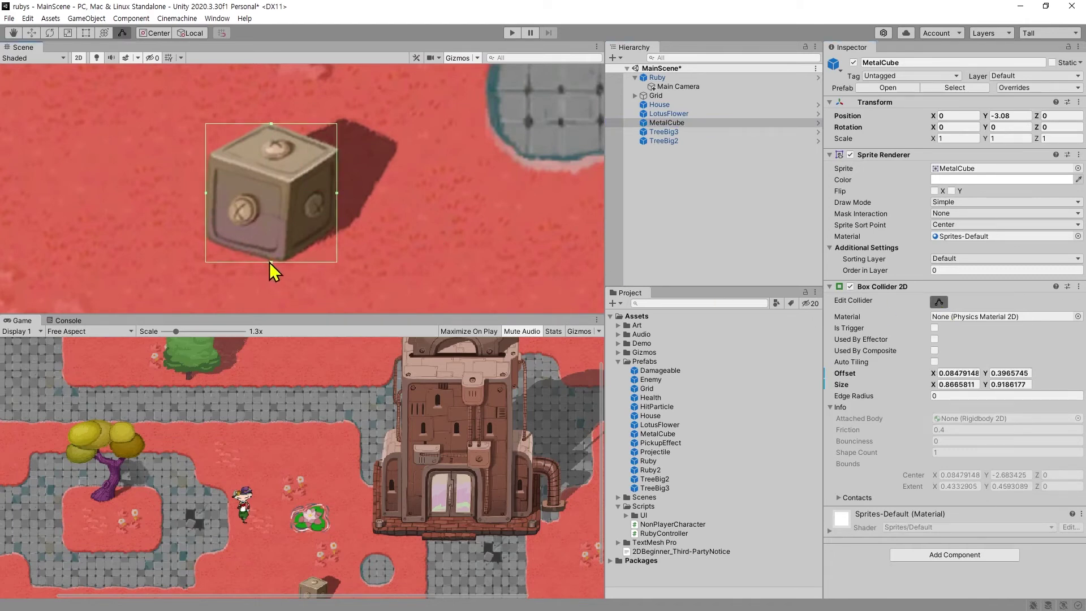
drag(335, 193, 333, 193)
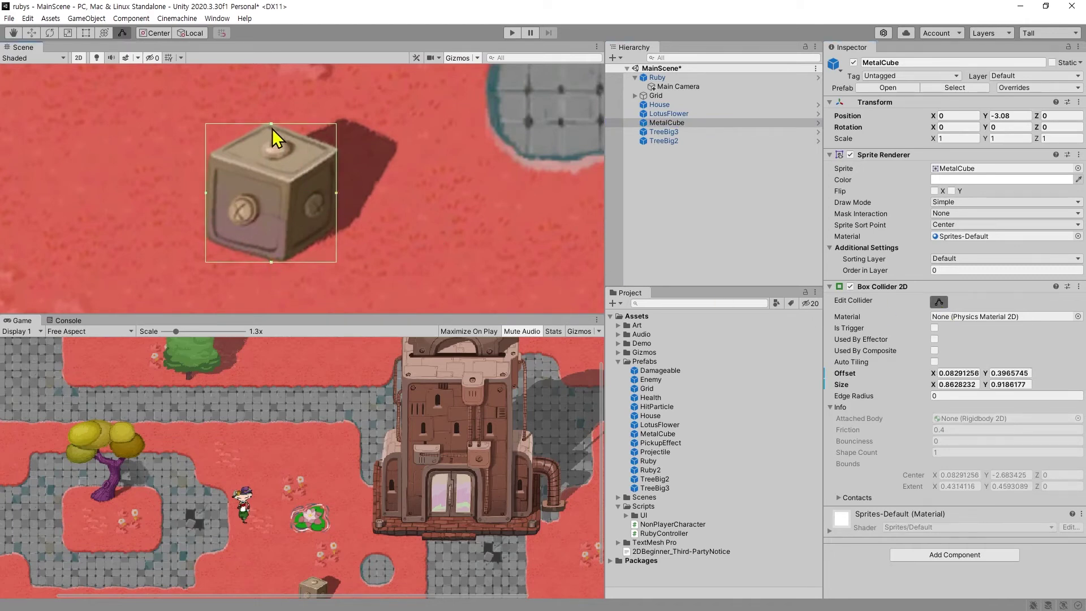
drag(272, 128, 273, 128)
key(ctrl+s)
middle_drag(401, 158, 427, 165)
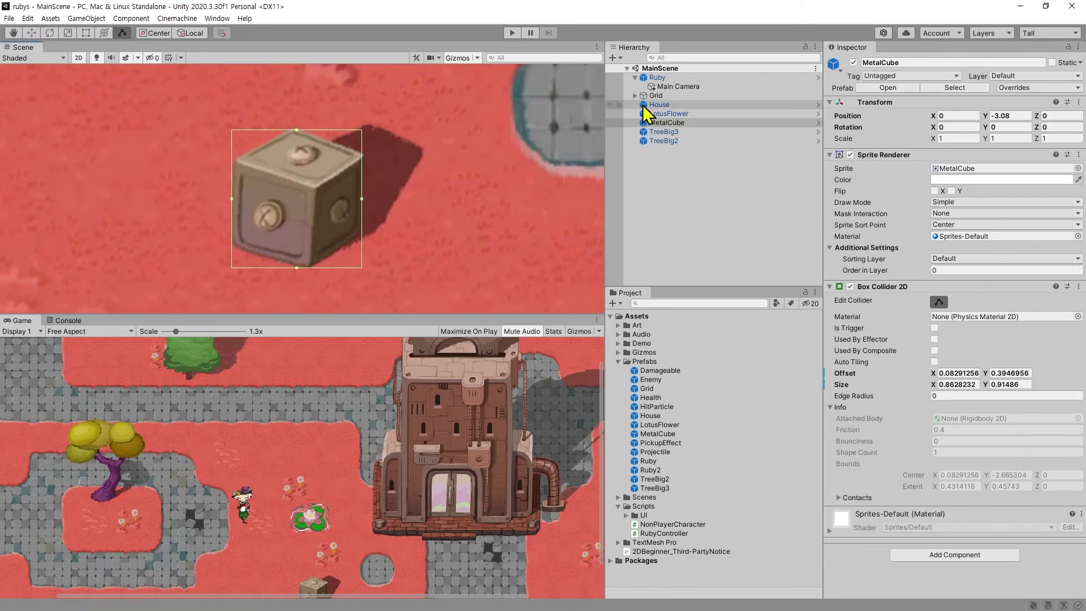
Step: Select Ruby and apply all her overrides, including the Box Collider 2D and Main Camera, to the Ruby prefab
double_click(673, 86)
click(658, 77)
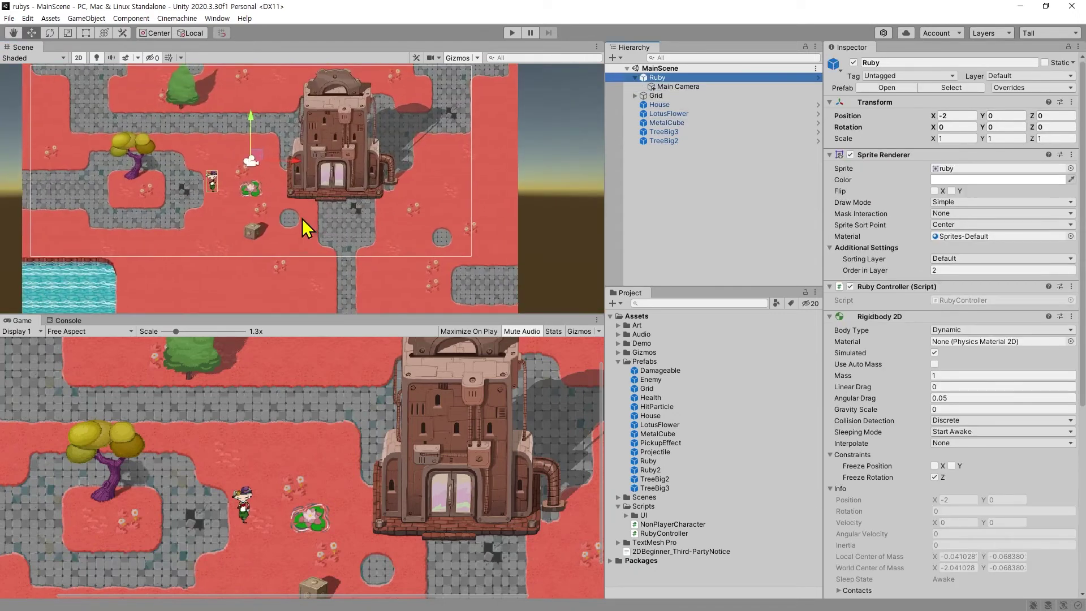
key(f)
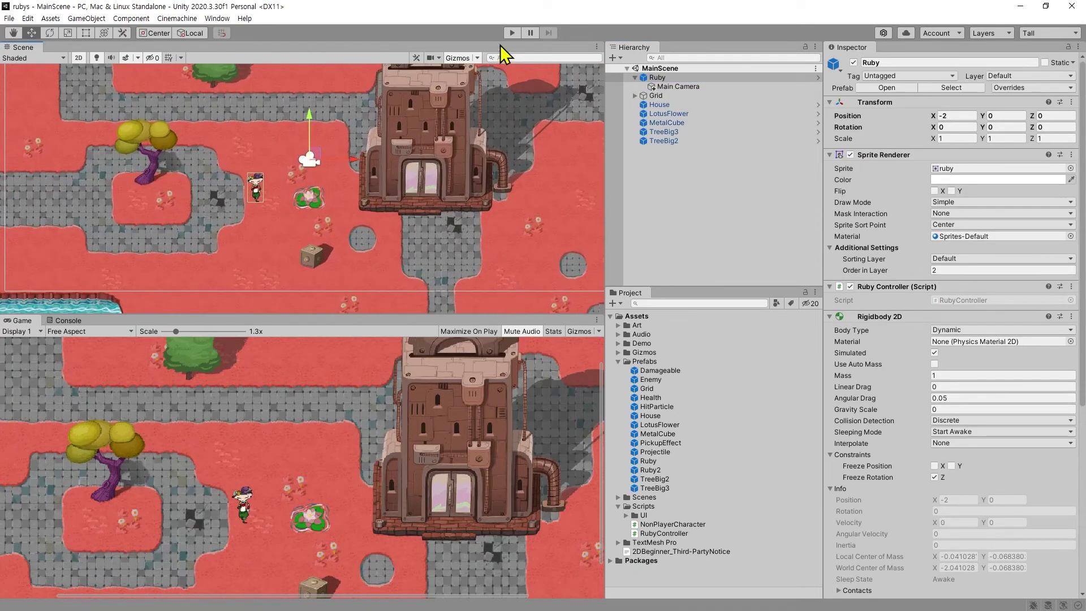
click(1030, 87)
click(965, 144)
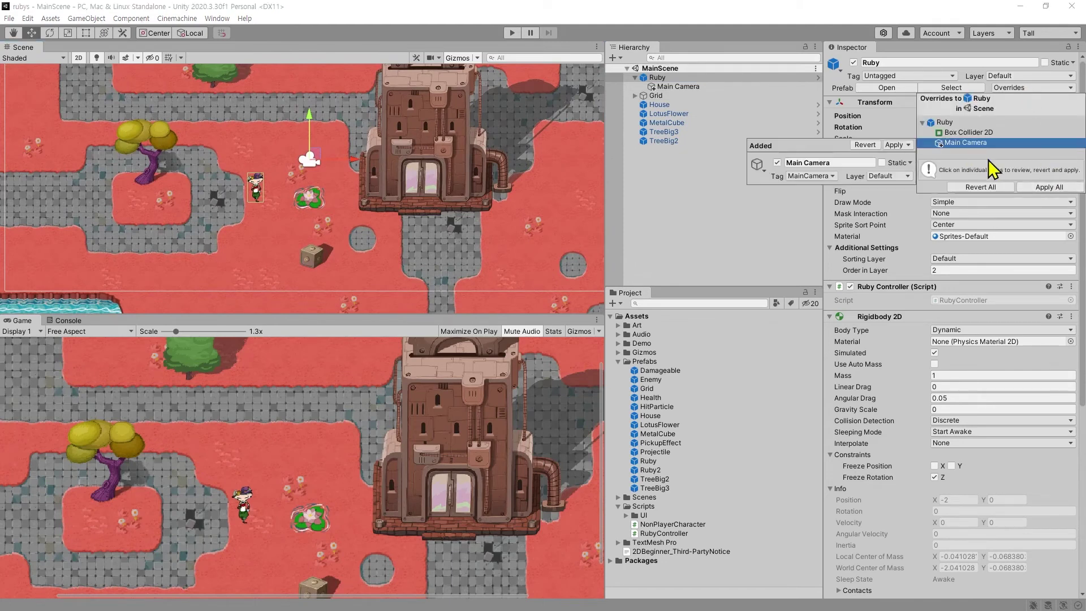
click(1046, 187)
Step: Select the MetalCube in the scene and apply all its overrides to its prefab
click(679, 132)
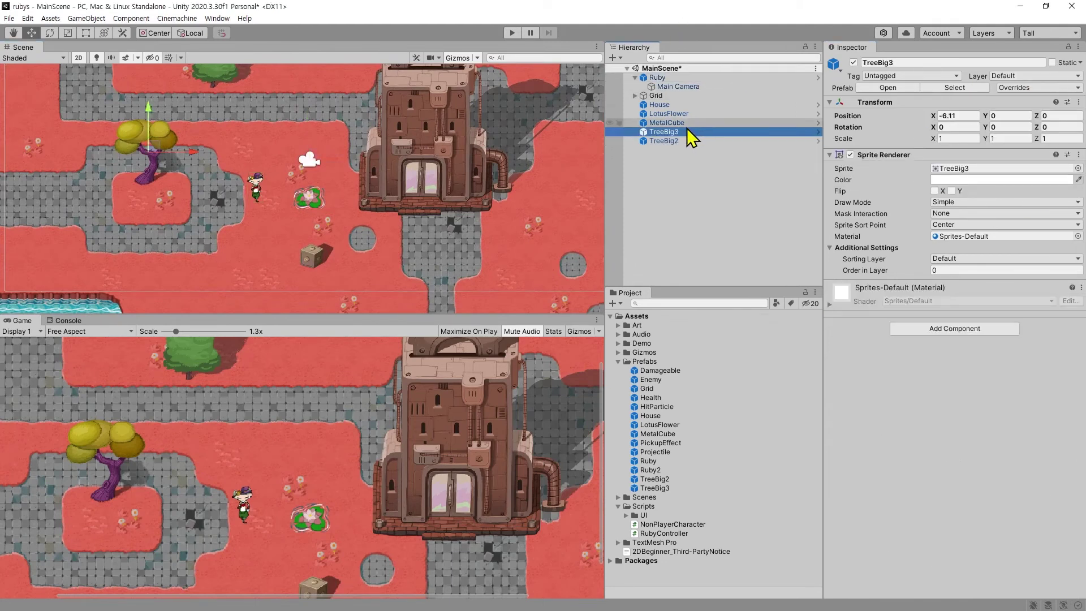
click(667, 123)
click(1030, 88)
click(1047, 187)
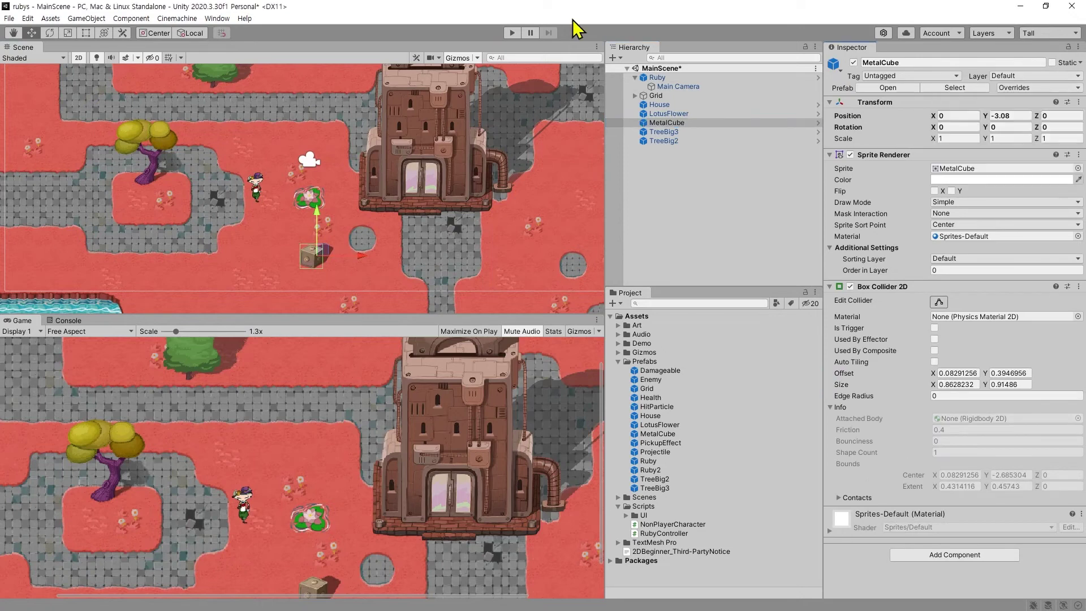
Step: Run the game, walk Ruby repeatedly against the metal cube's side to test the resized colliders, and stop play mode
click(512, 34)
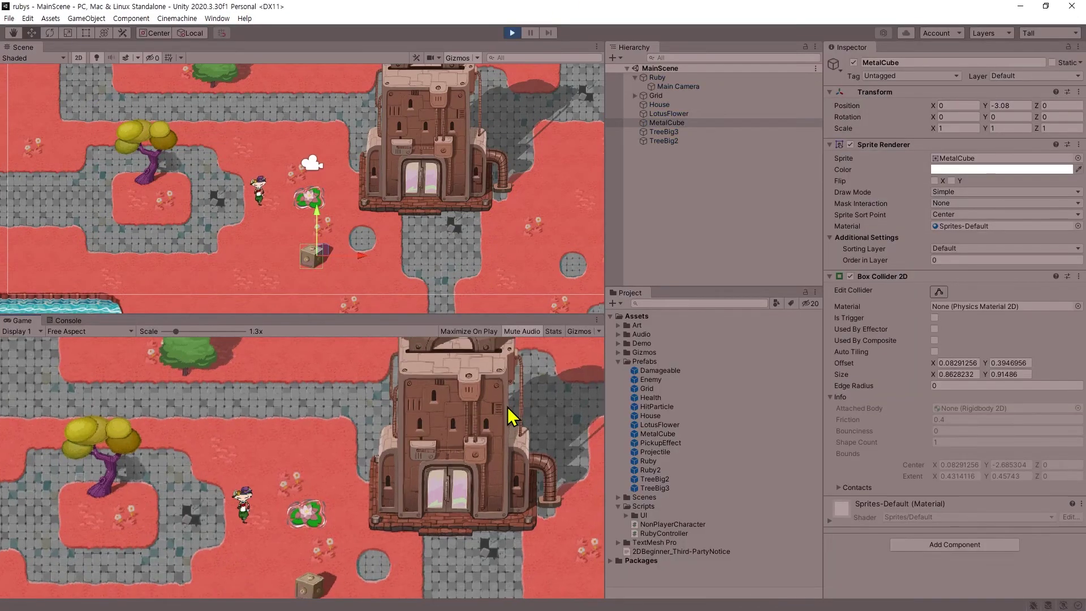
key(Down)
key(Right)
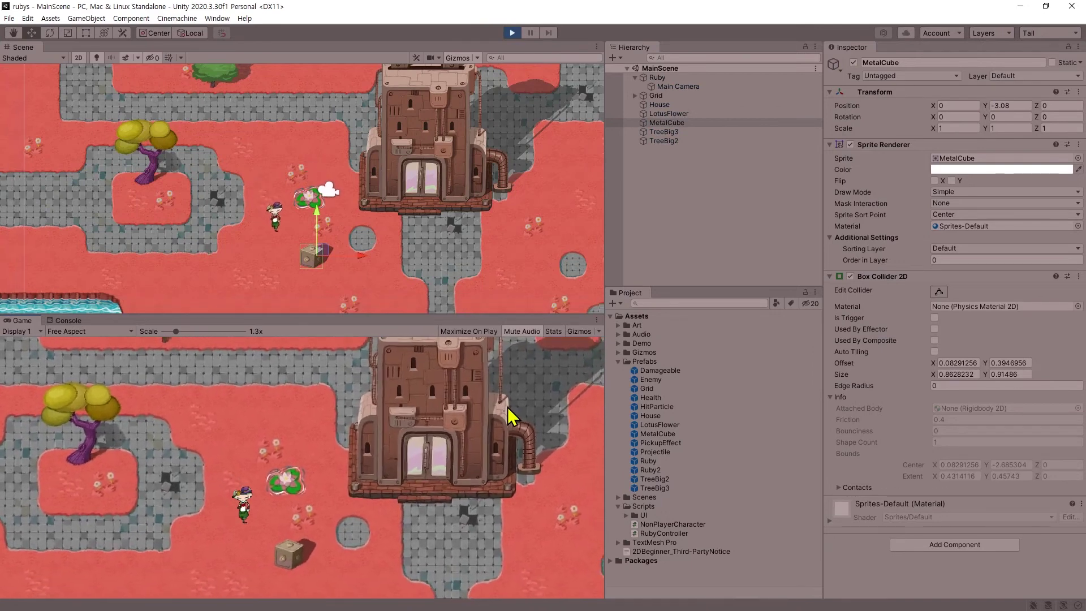
key(Down)
key(Right)
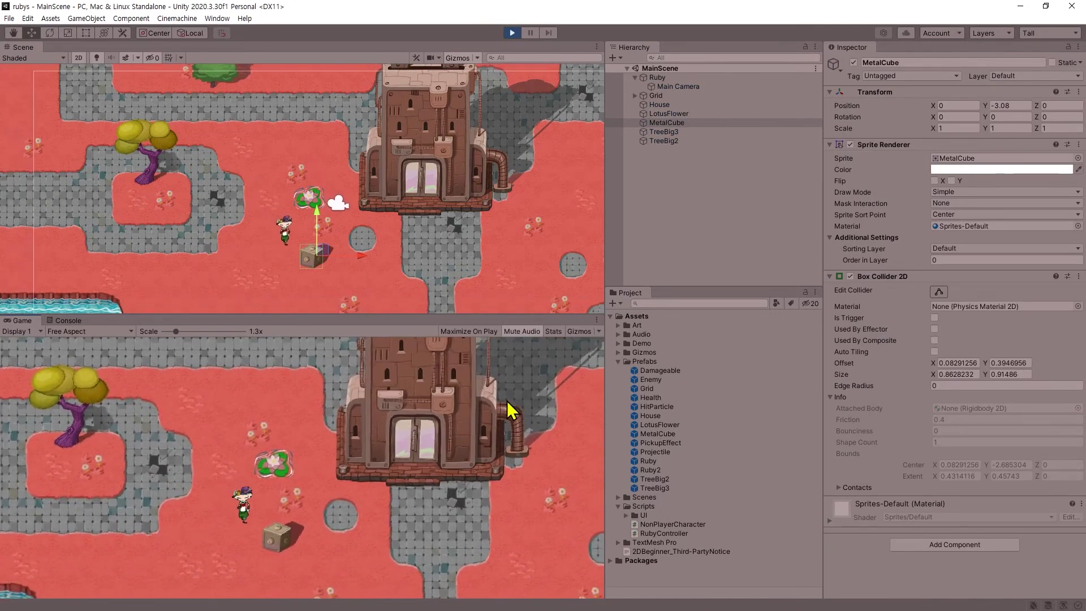
key(Down)
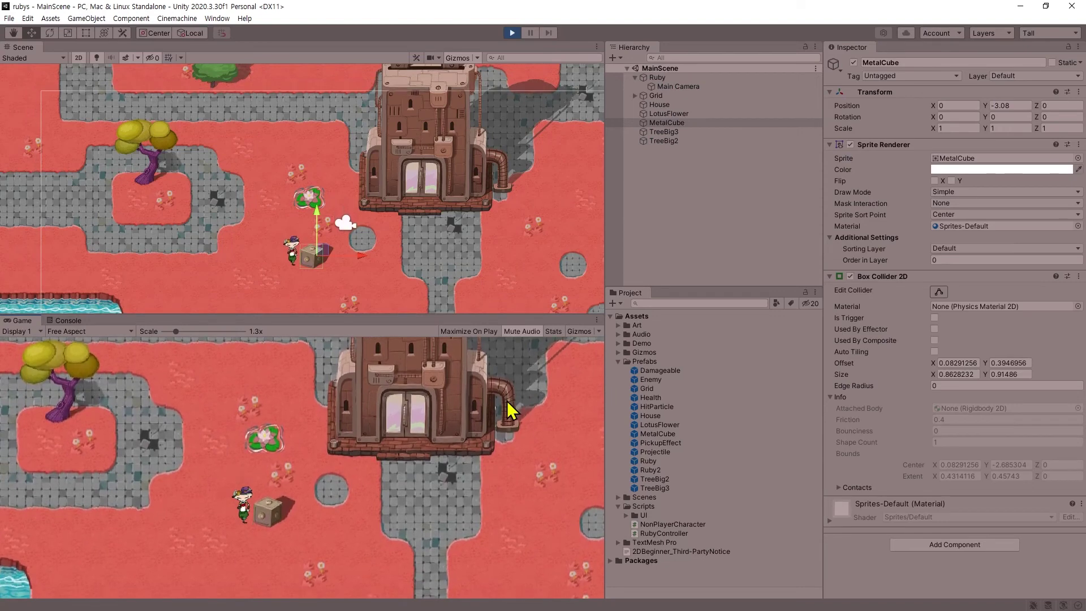
key(Right)
key(Left)
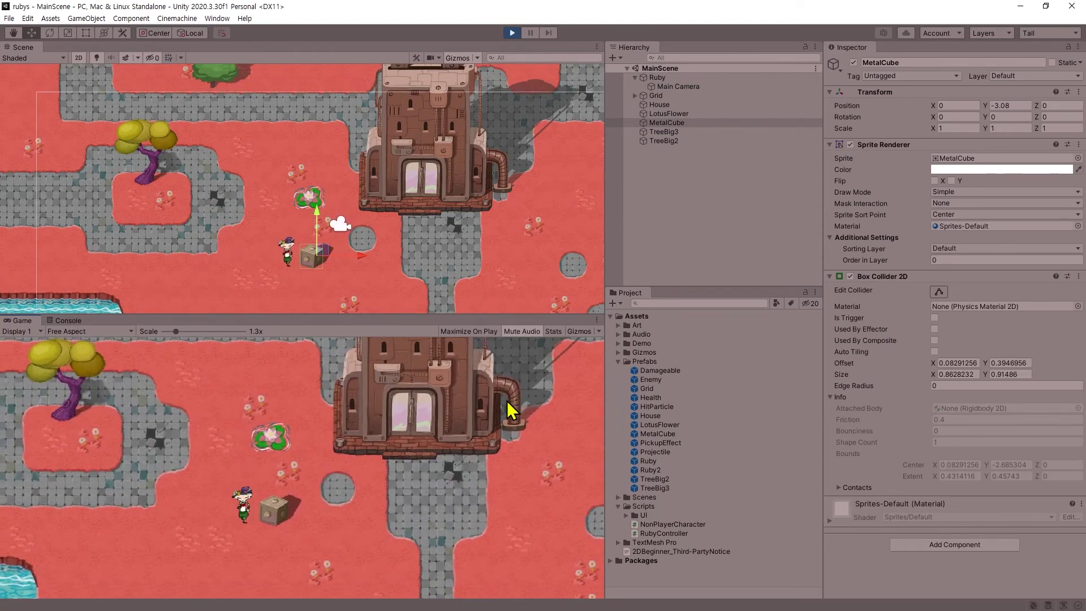
key(Right)
key(Left)
key(Right)
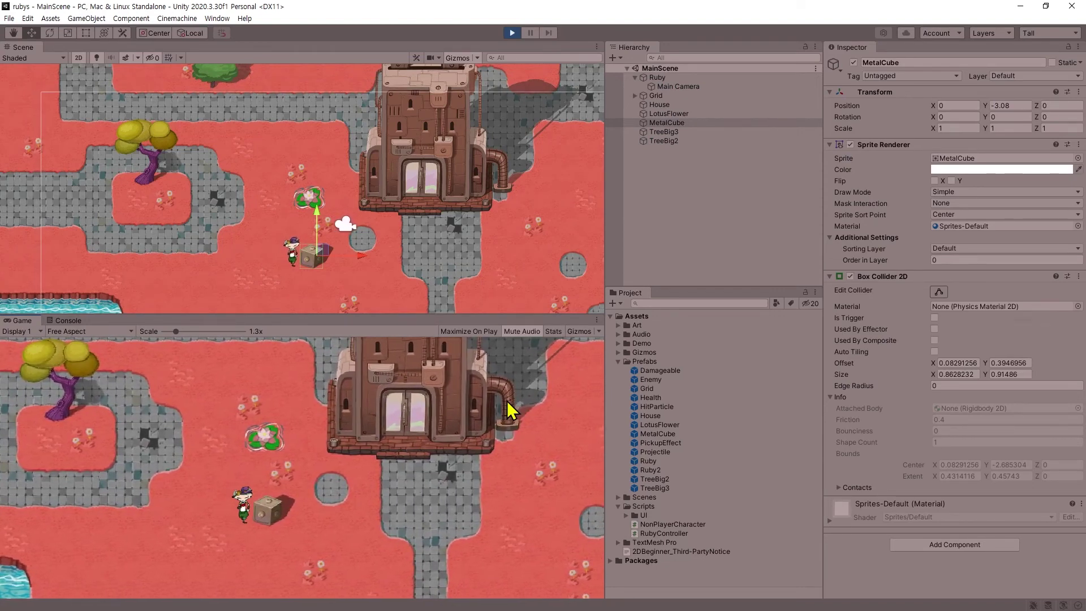
key(Left)
key(Right)
key(Down)
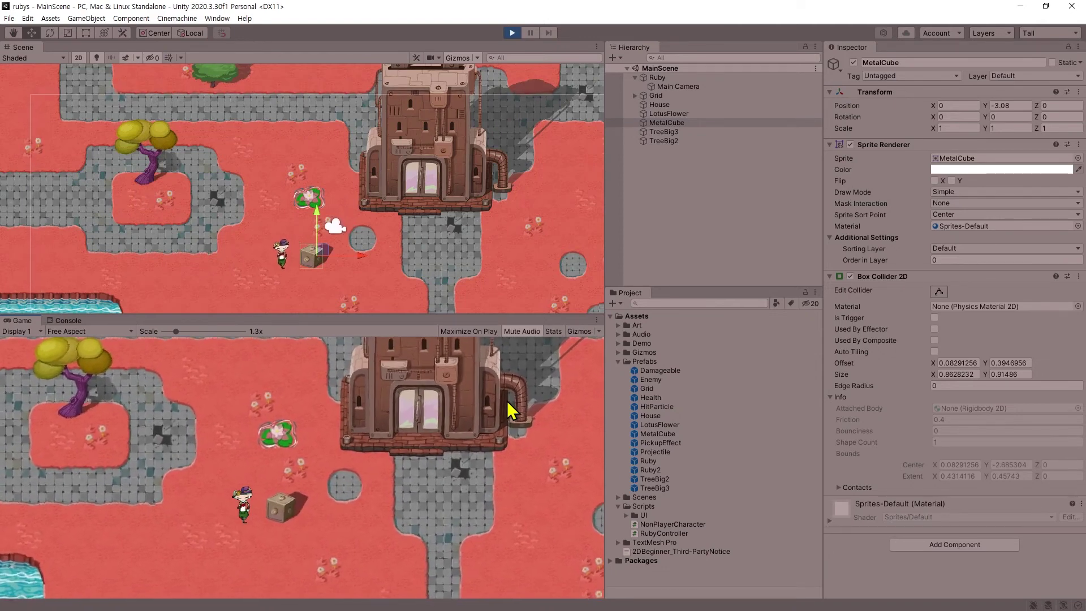
key(Right)
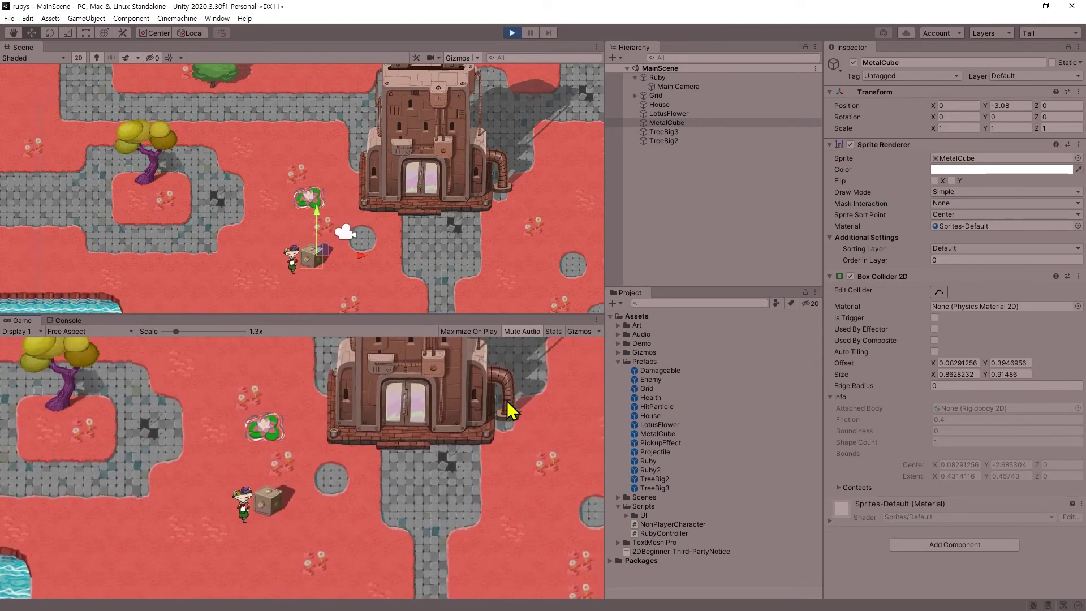
click(516, 33)
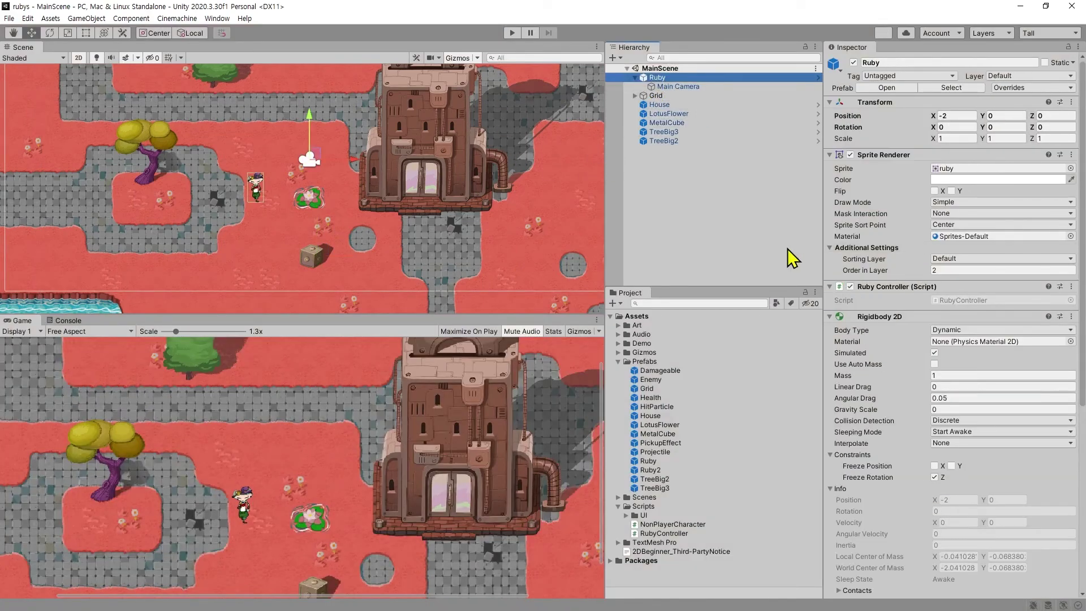
Step: Switch to the Unity Learn tutorial in the browser and review section 10 on the Rigidbody2D script changes
scroll(911, 388, down, 5)
key(alt+Tab)
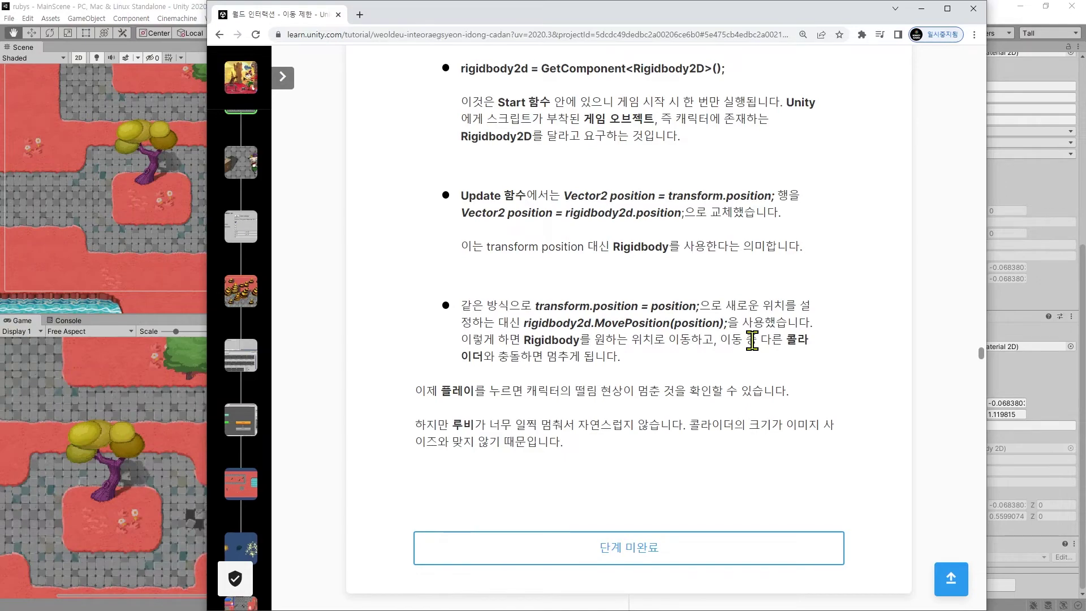
scroll(612, 263, up, 5)
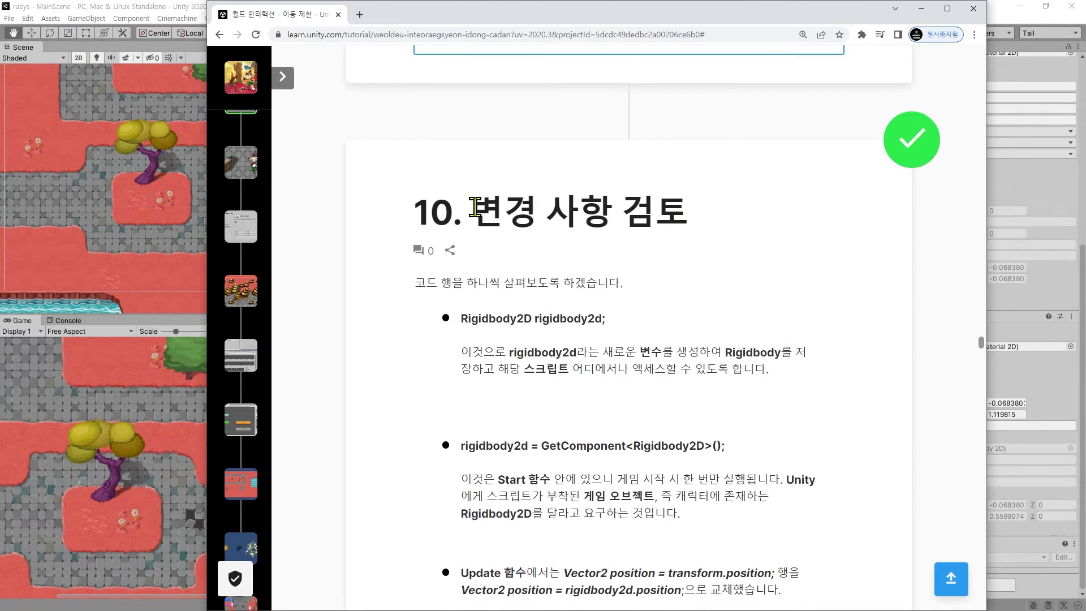
drag(470, 217, 742, 220)
scroll(707, 368, down, 4)
drag(666, 512, 587, 362)
scroll(587, 369, down, 6)
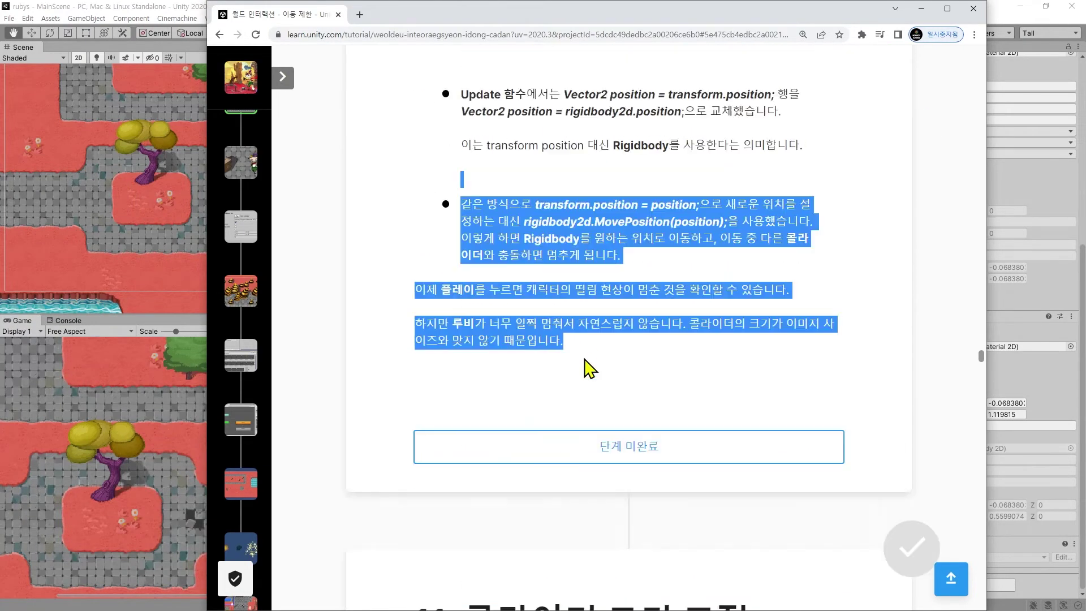
Step: Read the introduction of tutorial section 11 on how collider bounds compare with the solid area of the box and Ruby
drag(448, 403, 750, 399)
scroll(622, 402, down, 3)
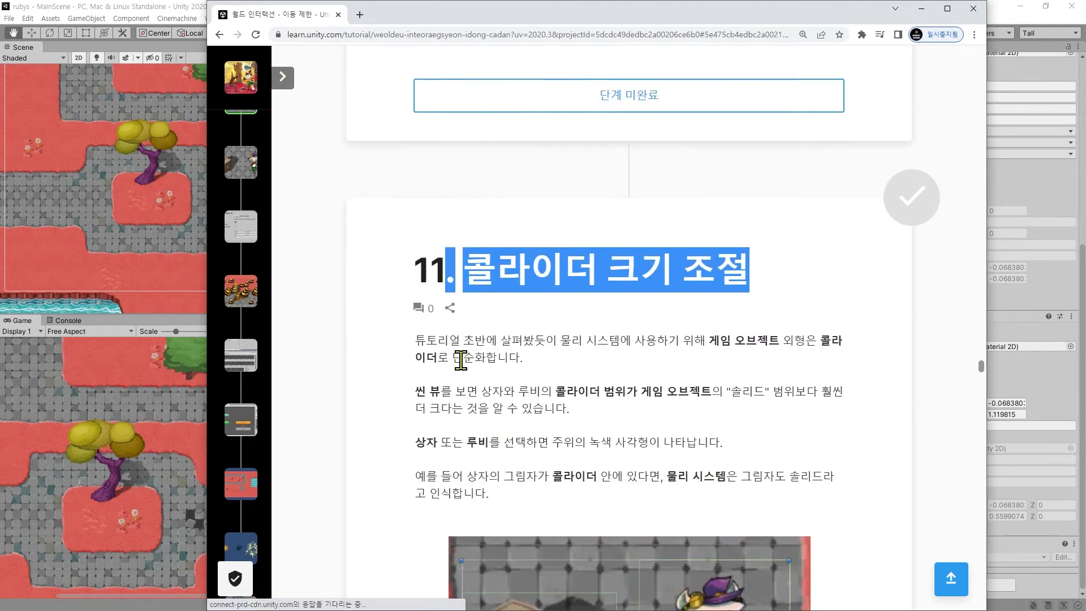
drag(426, 333, 800, 475)
scroll(645, 303, down, 4)
click(620, 256)
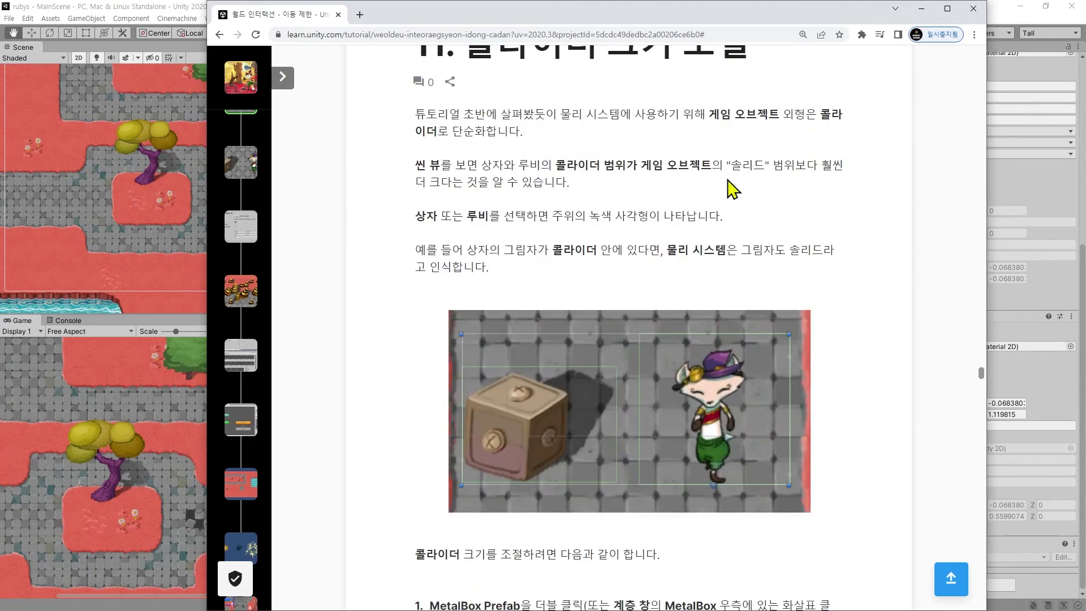
drag(796, 165, 839, 168)
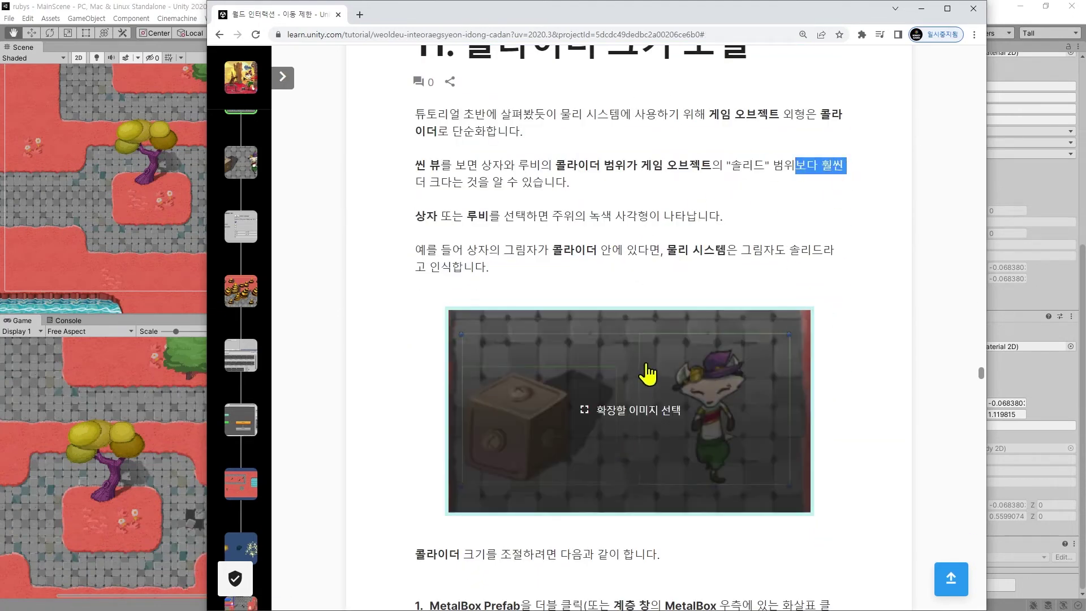
scroll(623, 485, up, 1)
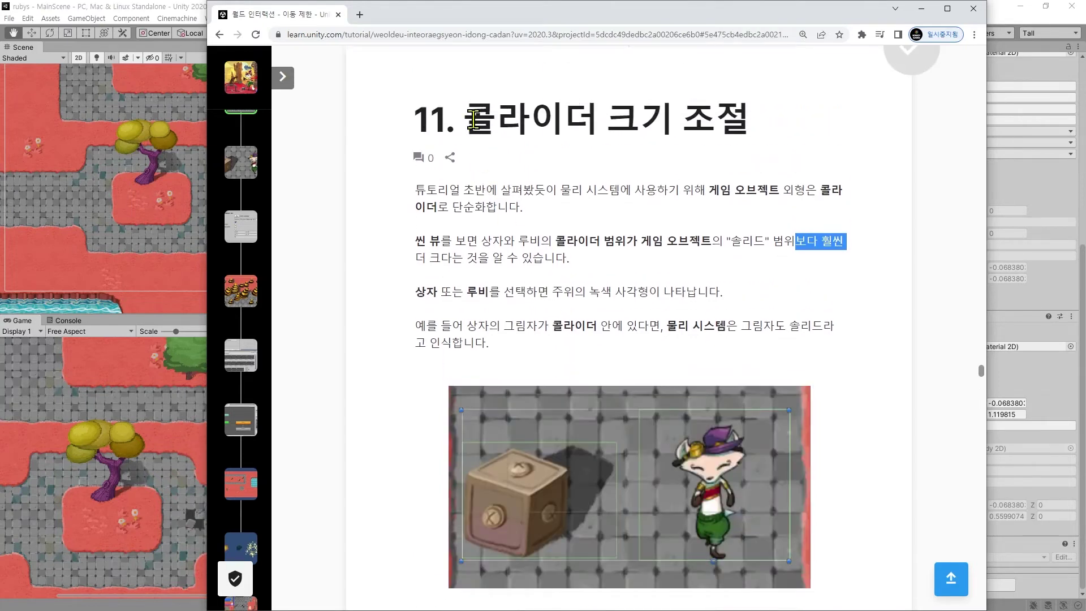
drag(475, 119, 706, 103)
Step: Read the section 11 instructions on resizing the MetalBox collider with Edit Collider and placing Ruby's collider around her legs
scroll(701, 130, down, 4)
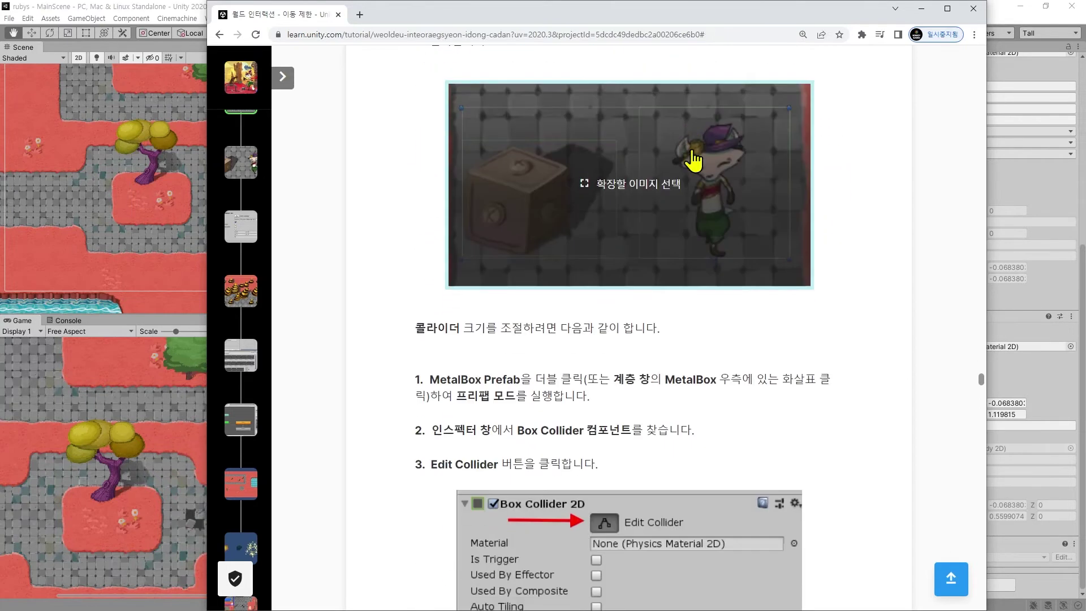
scroll(642, 240, down, 5)
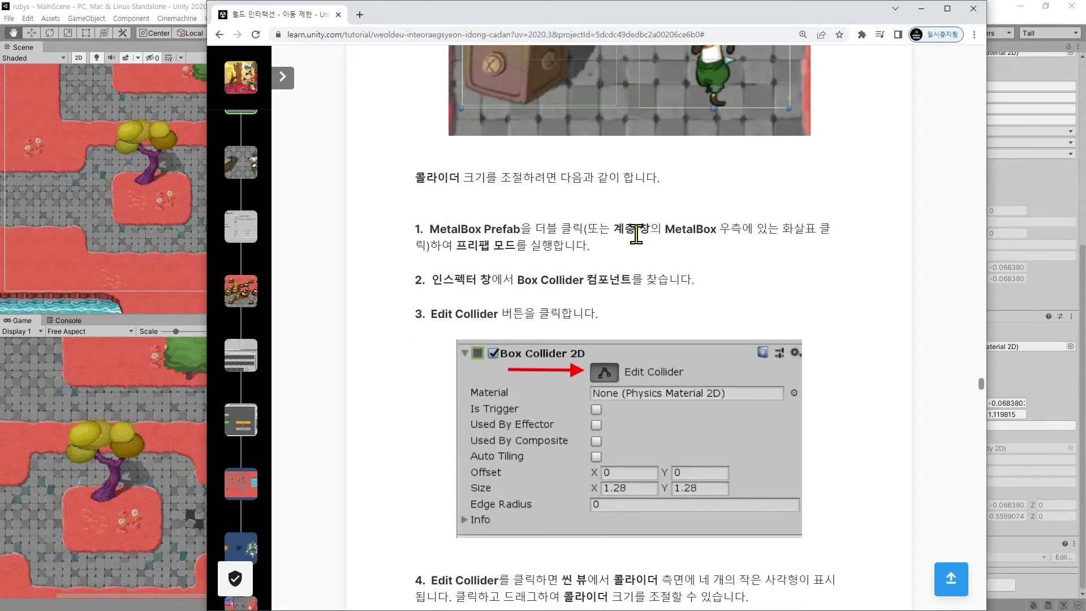
scroll(611, 249, up, 1)
scroll(380, 235, down, 3)
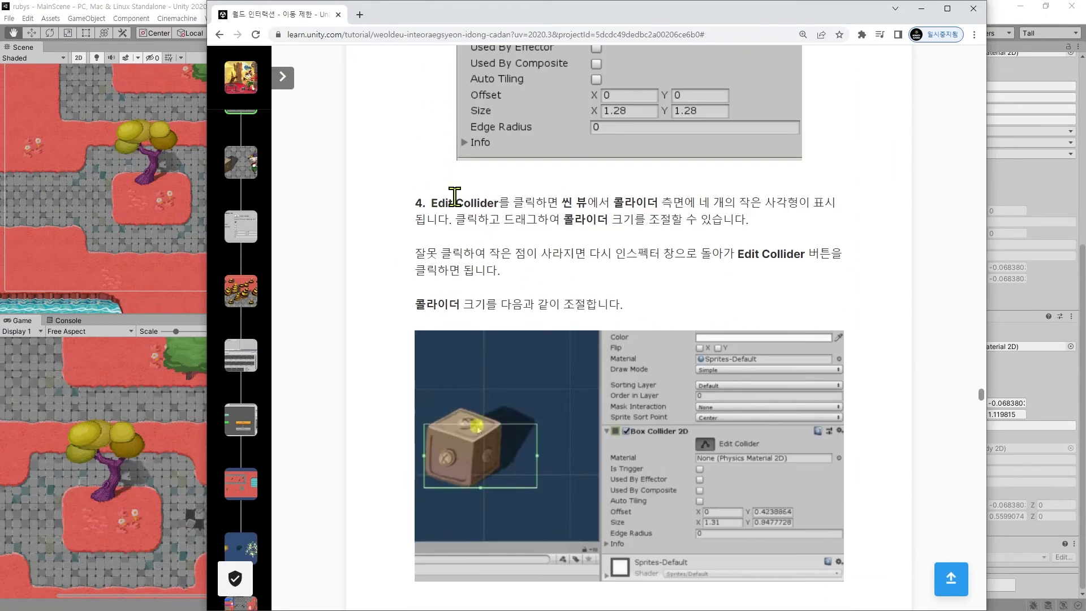
scroll(481, 215, down, 6)
scroll(491, 232, down, 4)
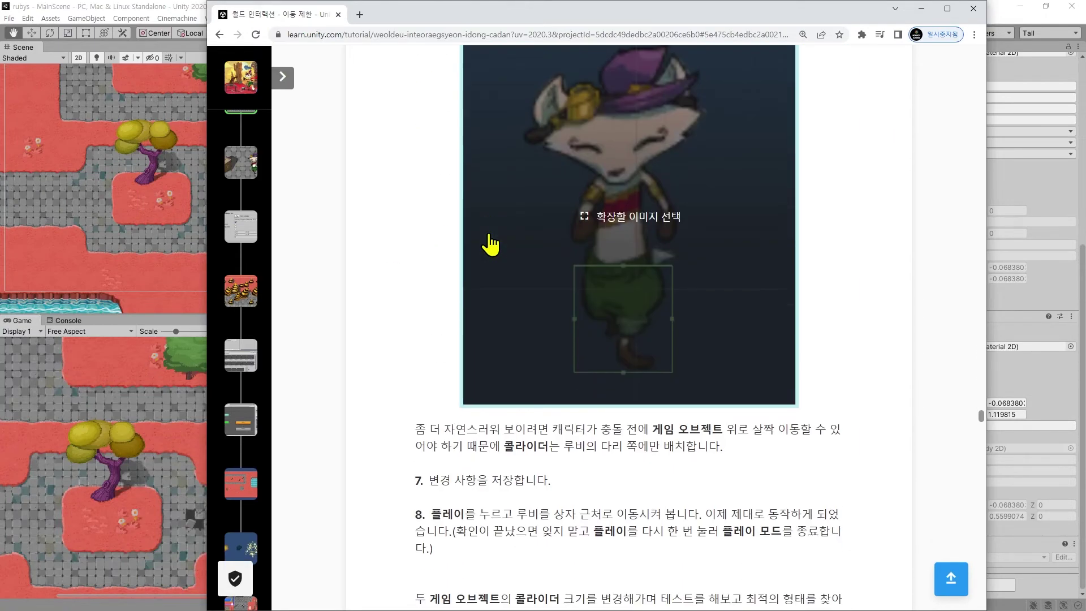
scroll(491, 243, down, 2)
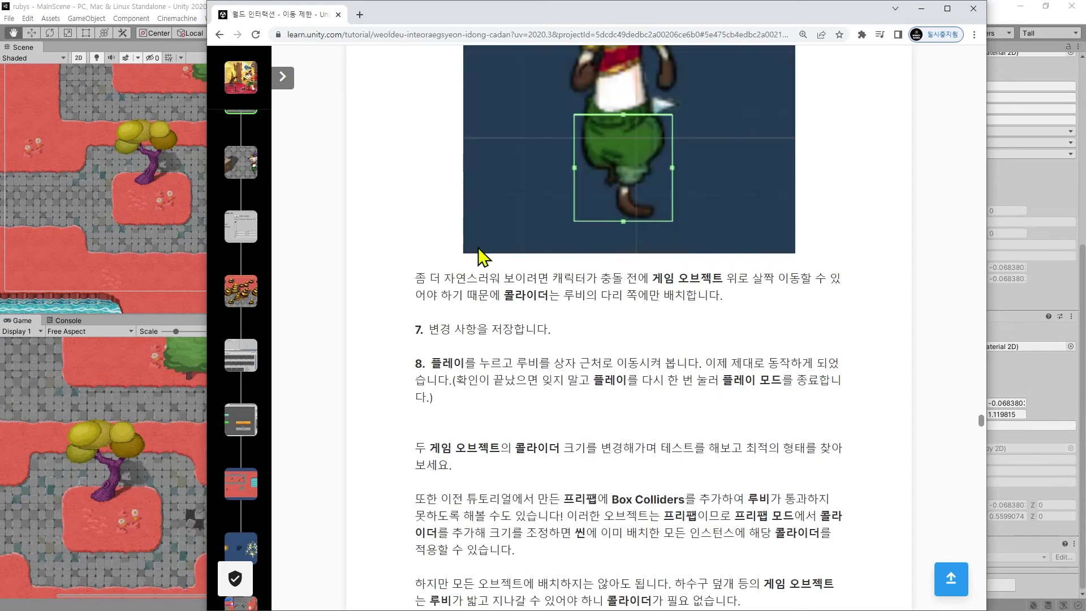
scroll(484, 244, up, 2)
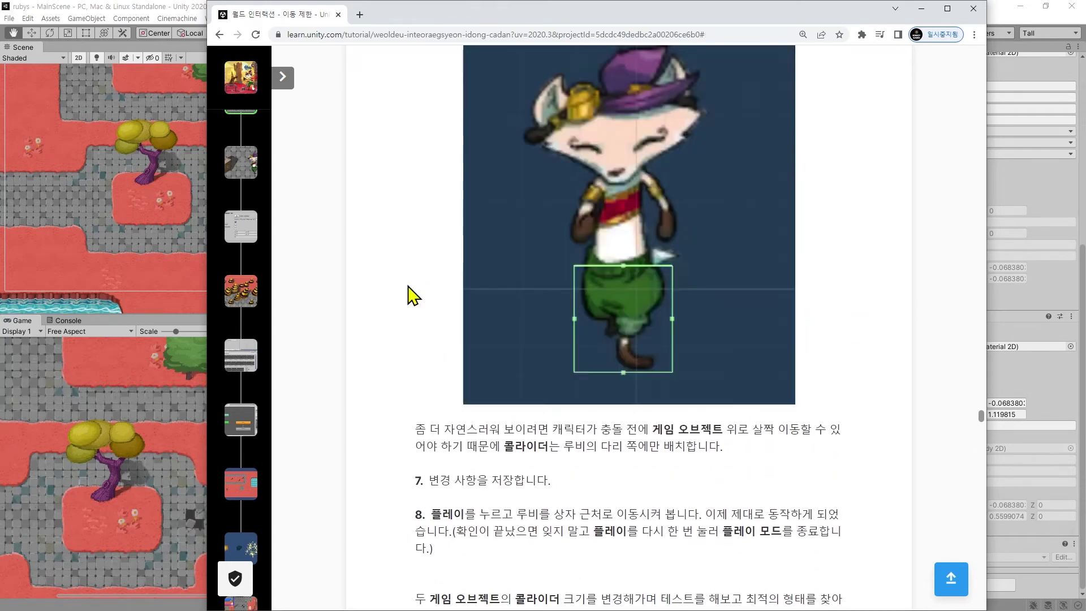
scroll(407, 294, down, 3)
scroll(406, 294, up, 1)
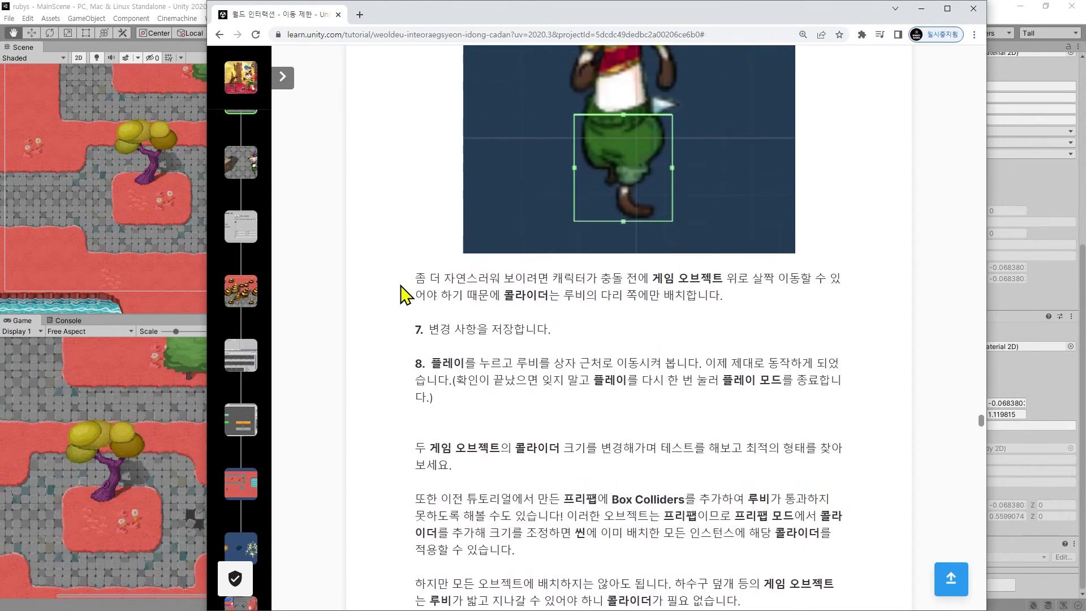
drag(416, 277, 724, 334)
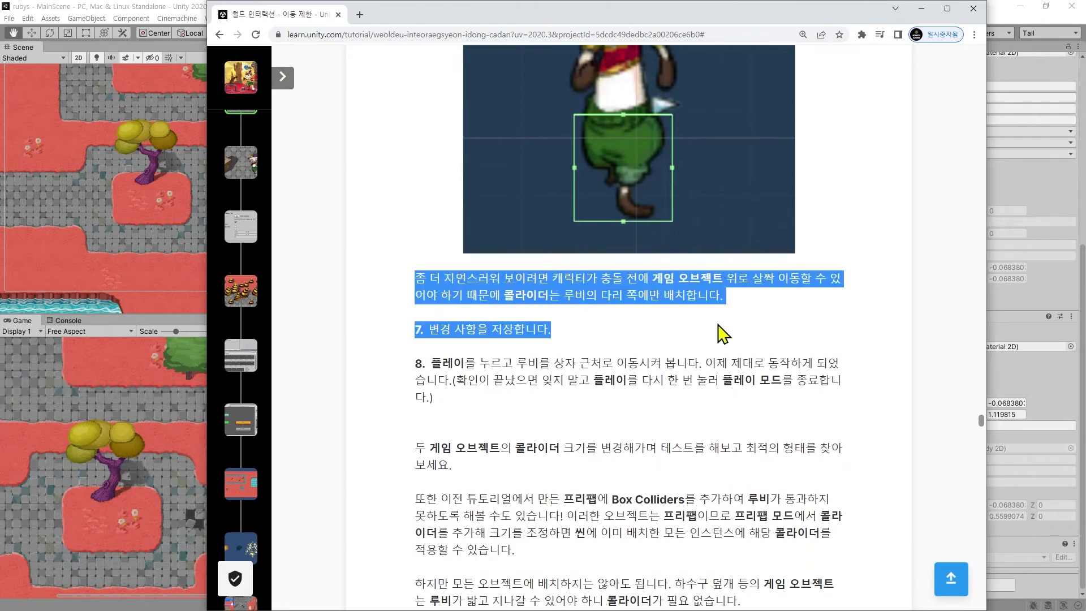
Step: Switch to Unity and edit Ruby's box collider, lowering its upper edge to her waist for a Y size of about 0.38
click(127, 5)
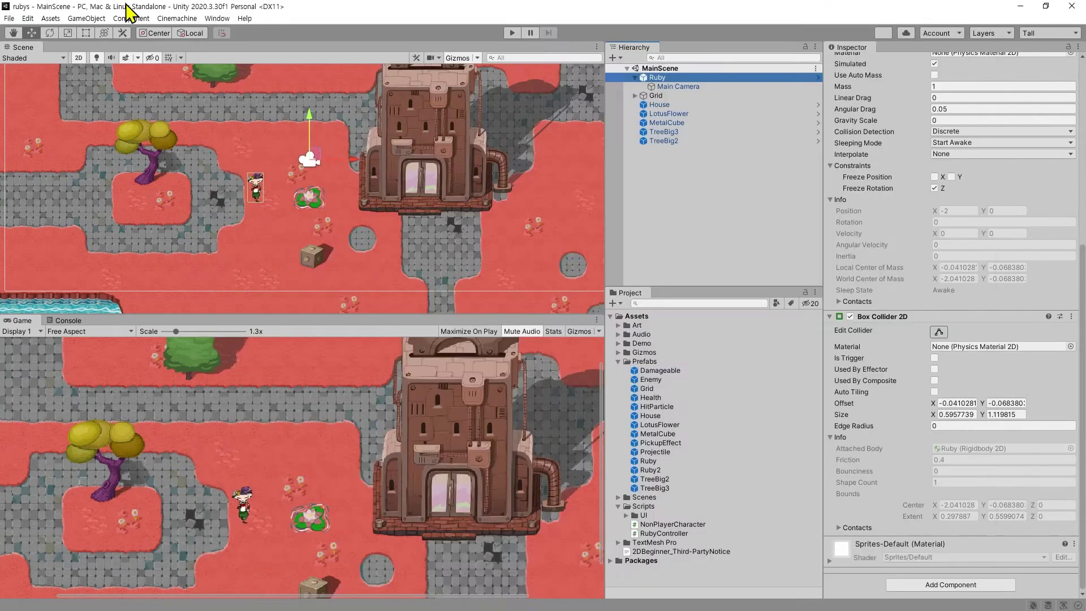
click(938, 332)
scroll(223, 196, up, 2)
scroll(265, 187, up, 4)
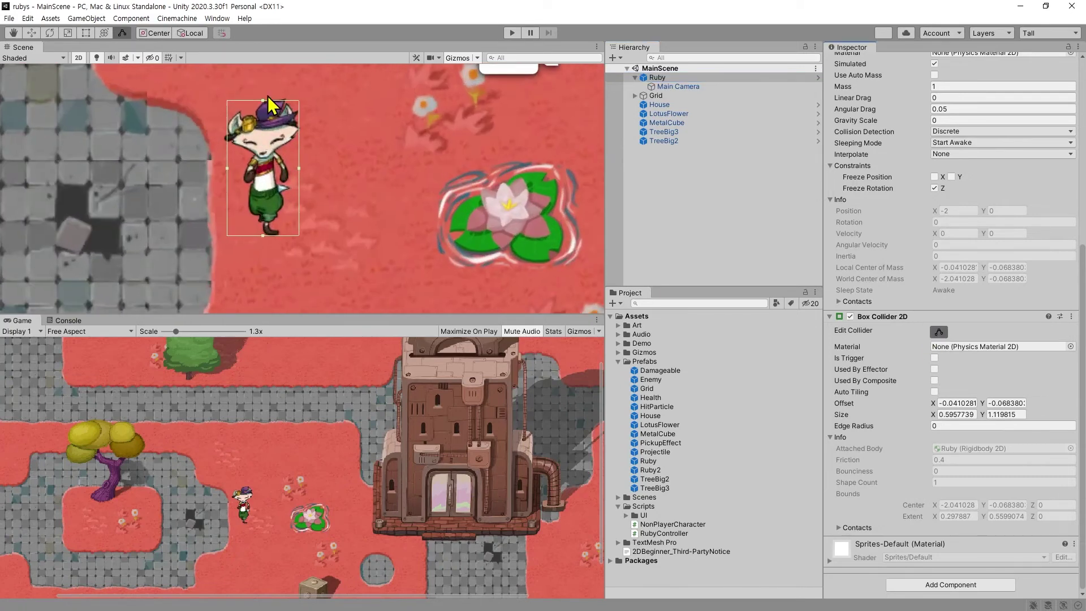
drag(266, 98, 276, 187)
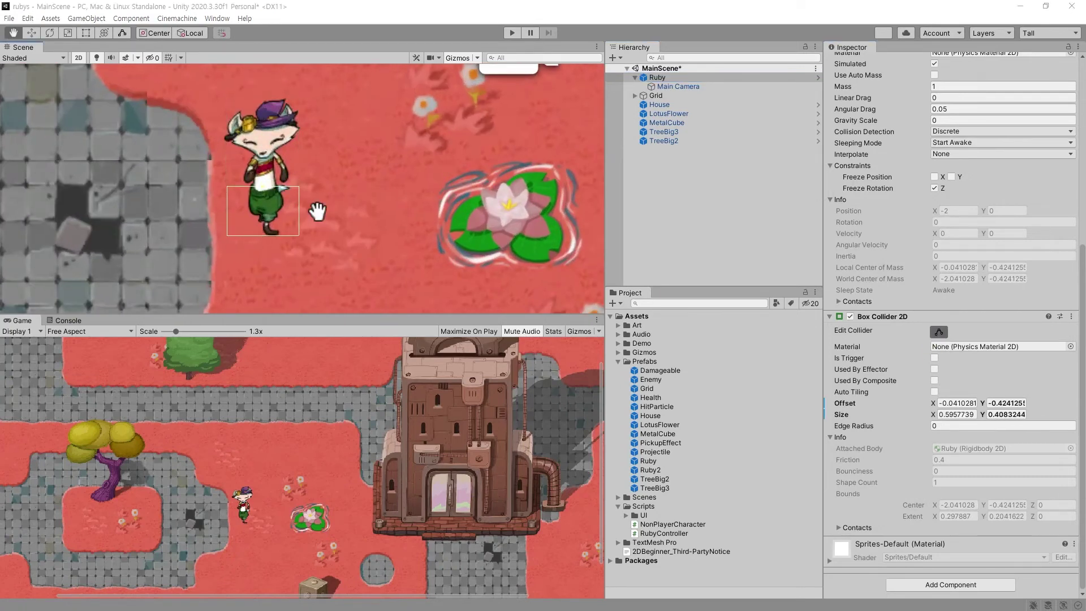
key(alt+Tab)
key(alt+Tab)
scroll(269, 202, up, 3)
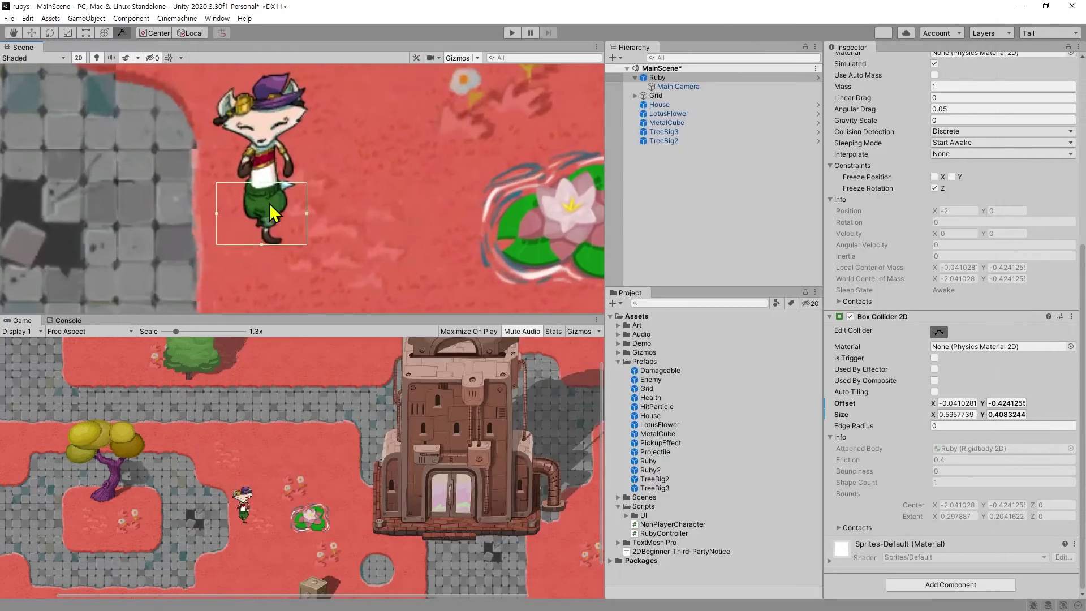
drag(260, 177, 261, 185)
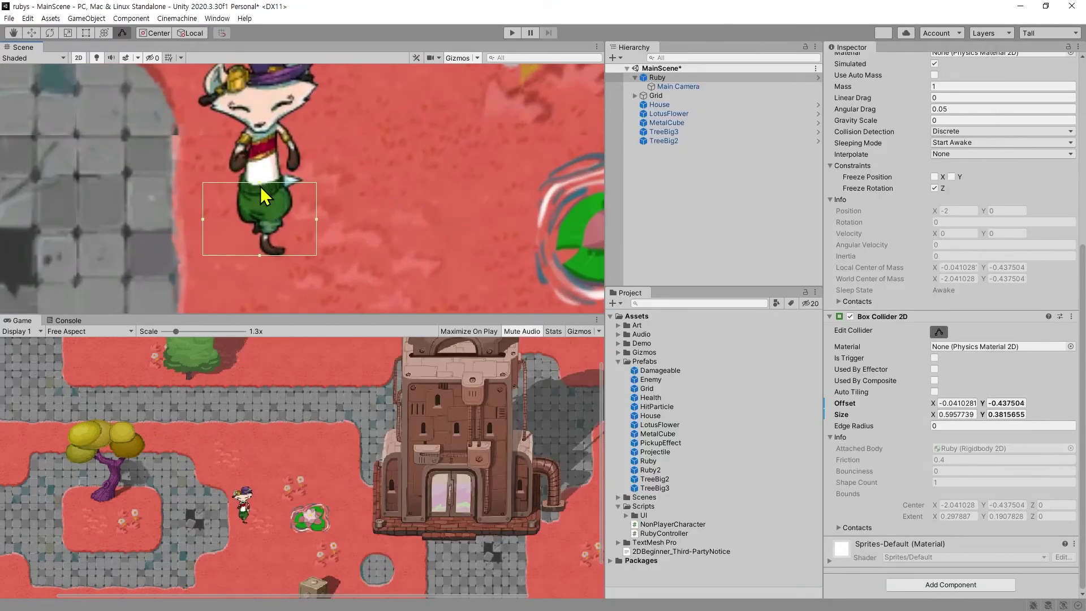
Step: Narrow both sides of Ruby's box collider around her legs to an X size of about 0.30, and save the scene
drag(317, 219, 297, 218)
key(alt+Tab)
key(alt+Tab)
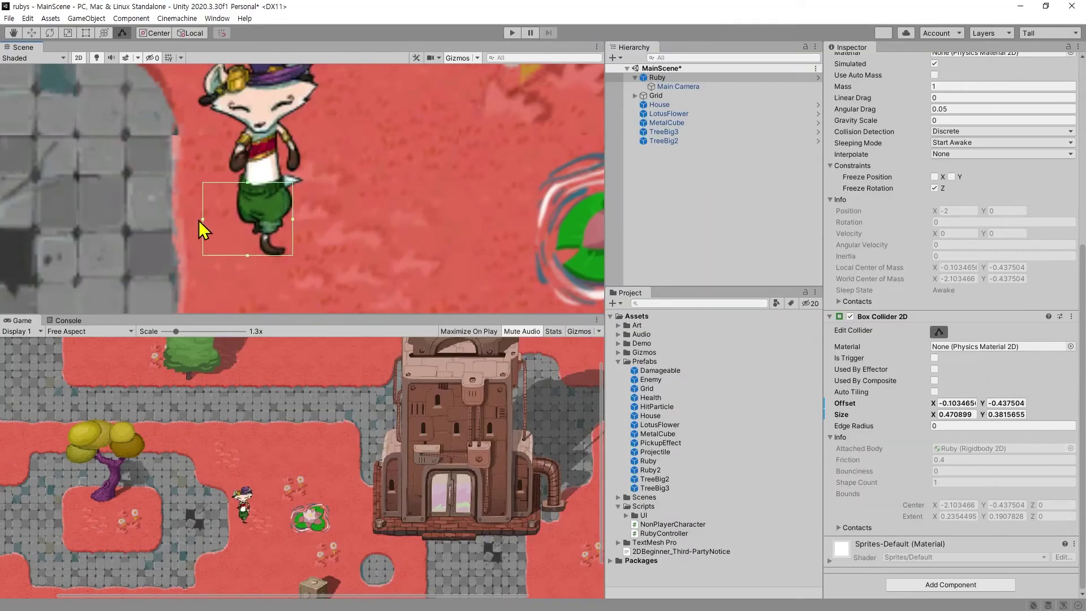
drag(203, 219, 236, 219)
key(ctrl+s)
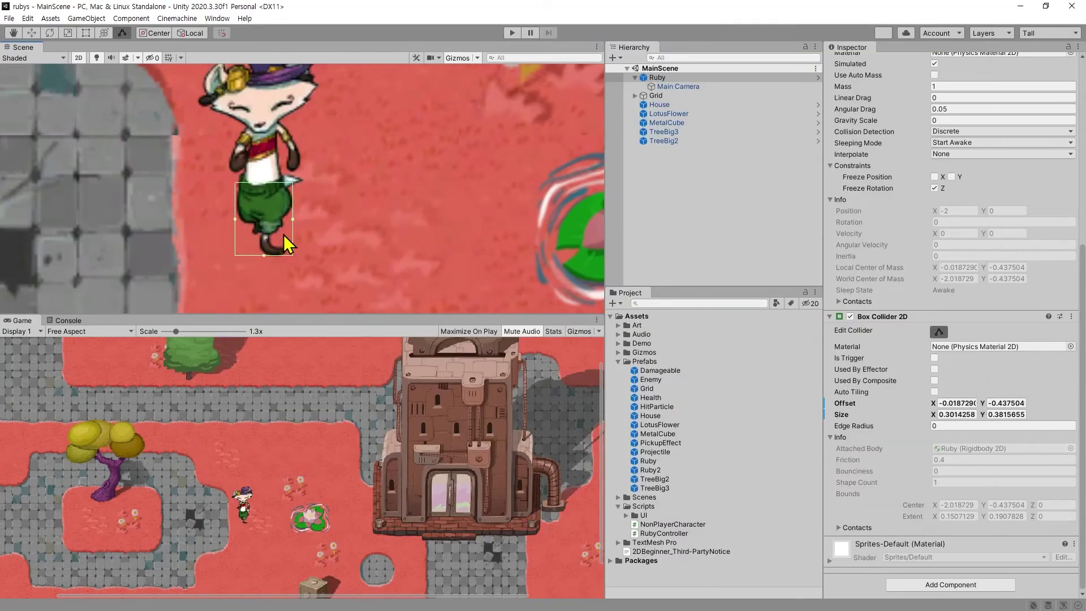
scroll(379, 235, down, 2)
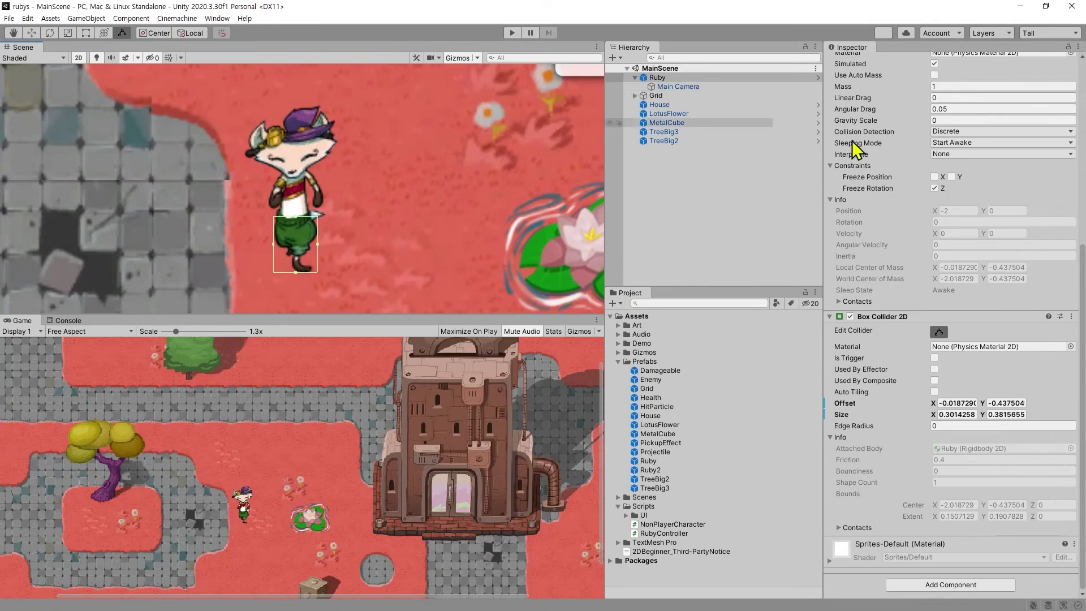
scroll(1047, 104, up, 5)
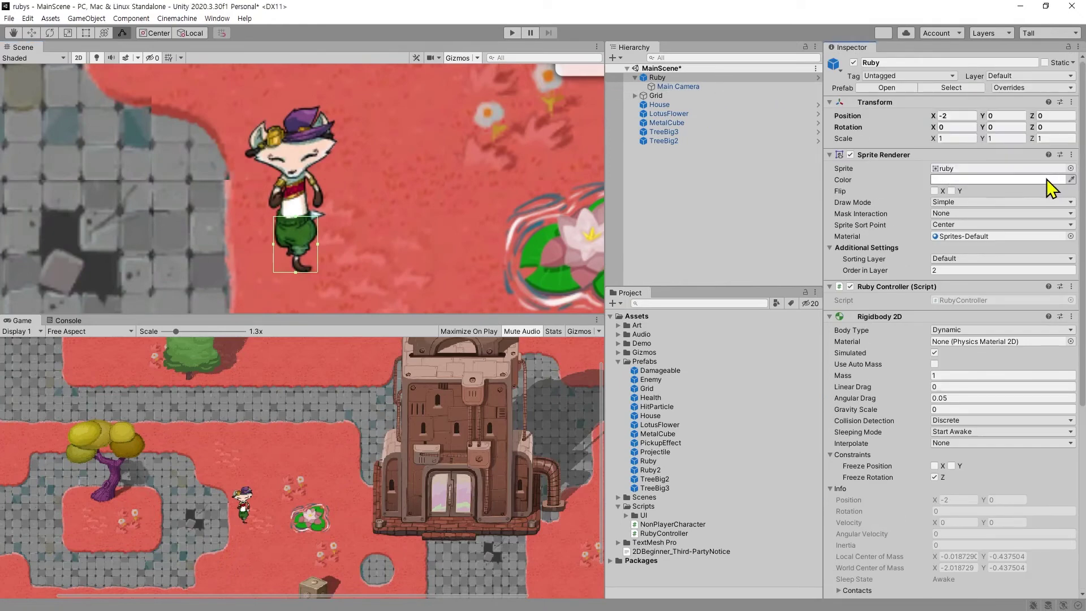
Step: Switch to the Unity Learn tutorial and read the end of section 11 on play testing and adding box colliders to prefabs
key(alt+Tab)
drag(611, 412, 516, 358)
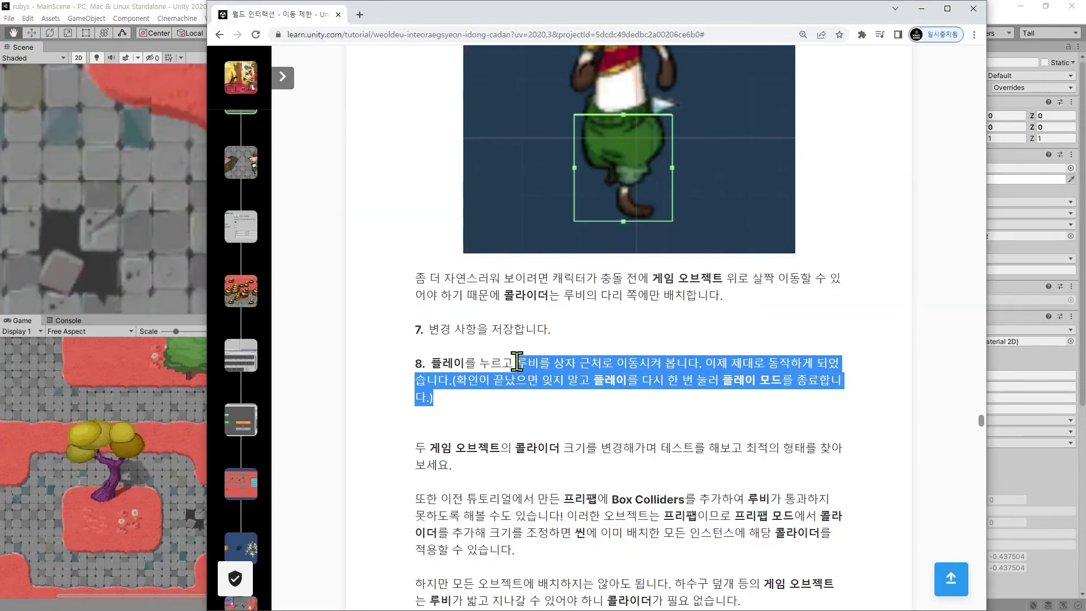
scroll(512, 373, down, 1)
drag(478, 446, 591, 402)
drag(649, 437, 784, 498)
drag(798, 538, 689, 418)
scroll(690, 417, down, 10)
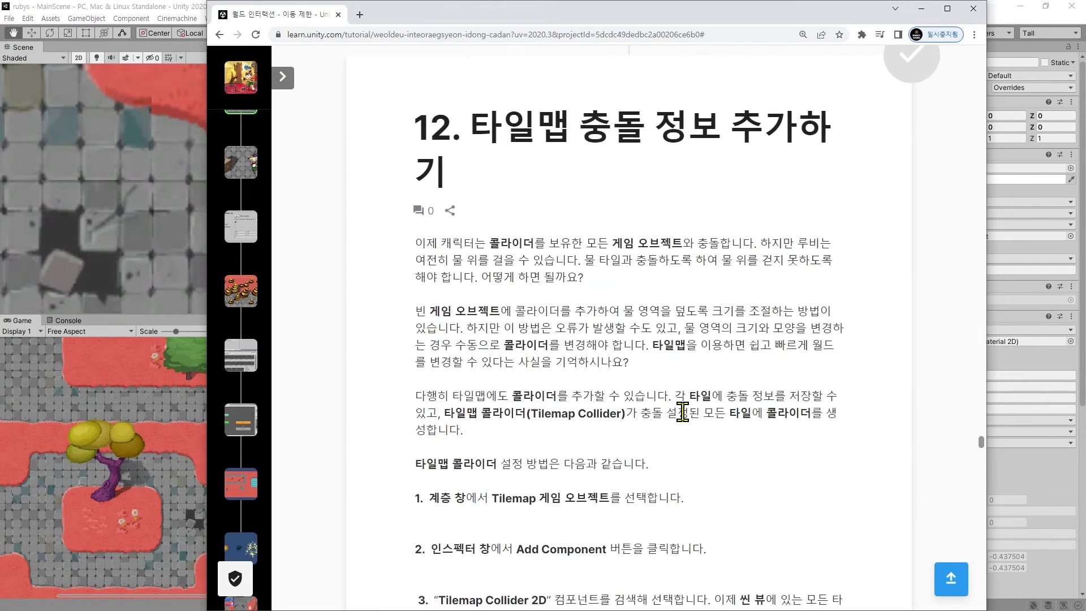
scroll(608, 368, up, 7)
scroll(566, 339, down, 7)
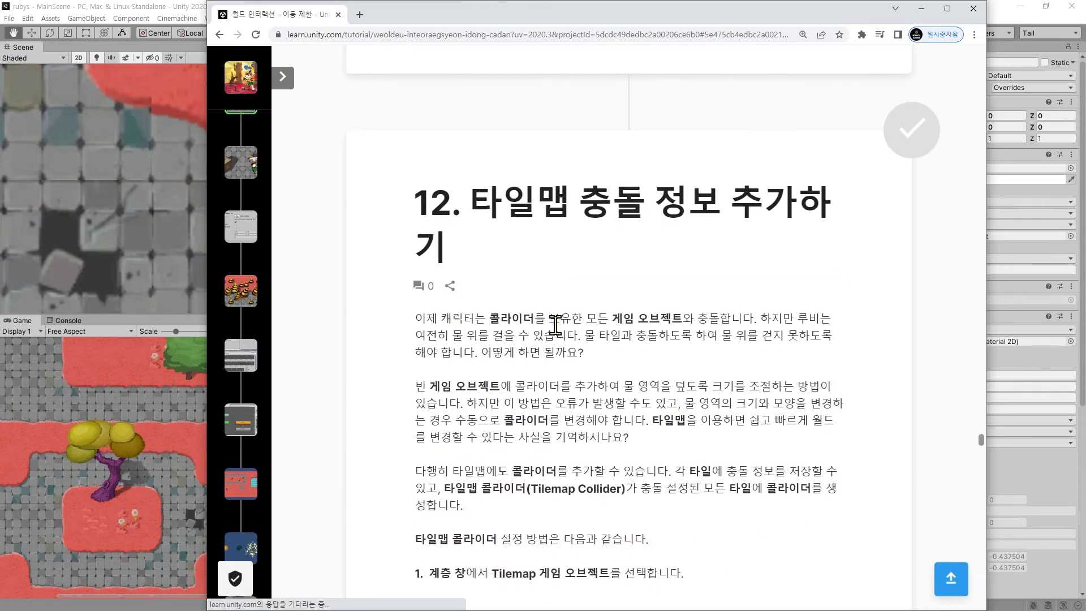
Step: Return to Unity, run the game, walk Ruby around the metal cube to test her leg collider, and stop play mode
click(87, 8)
click(512, 33)
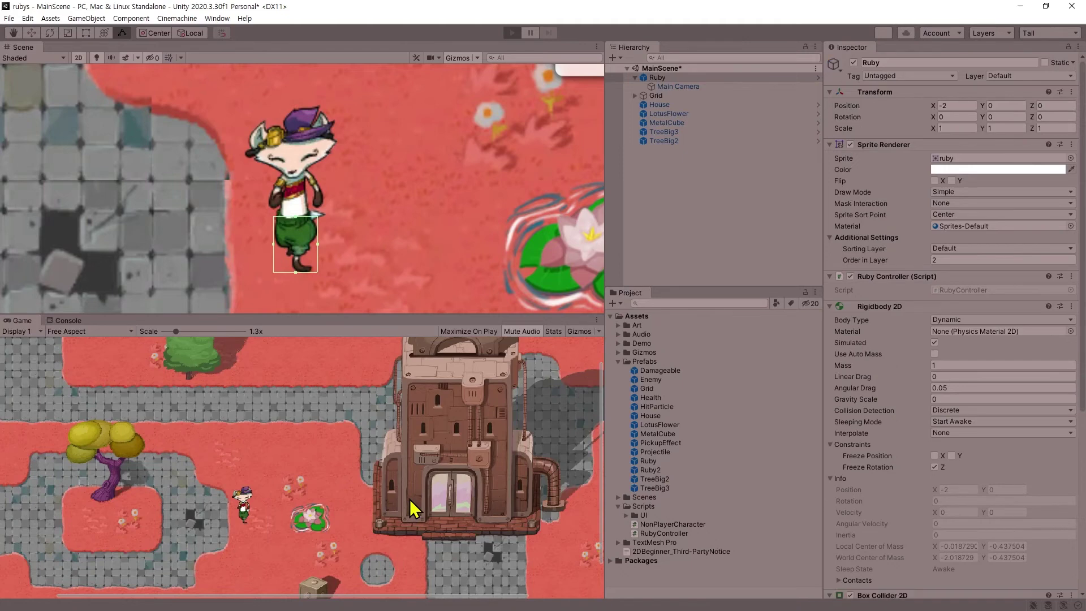
key(Down)
key(Right)
key(Down)
key(Right)
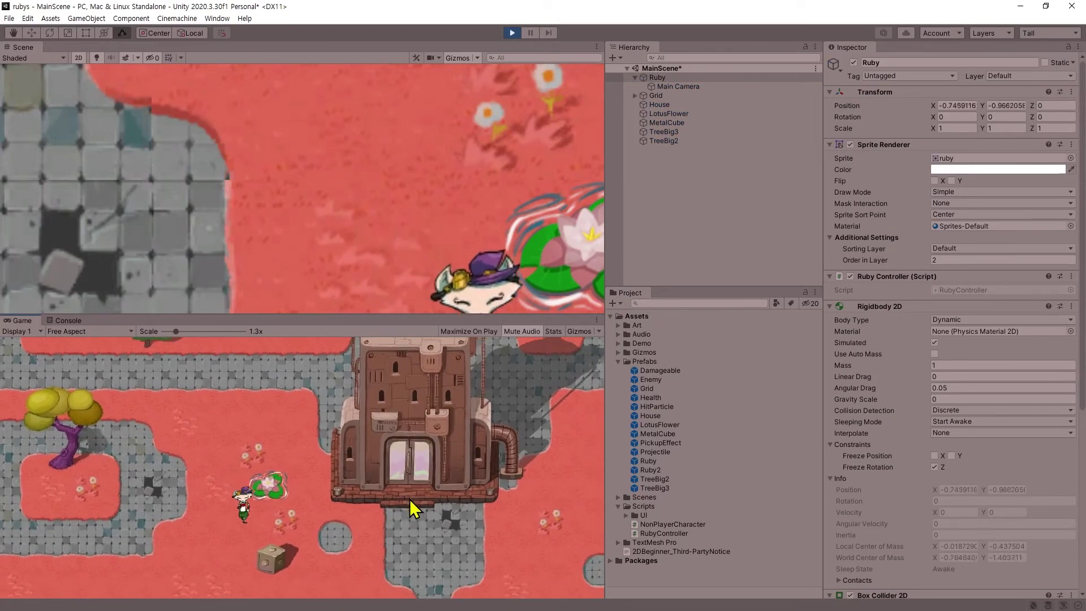
key(Down)
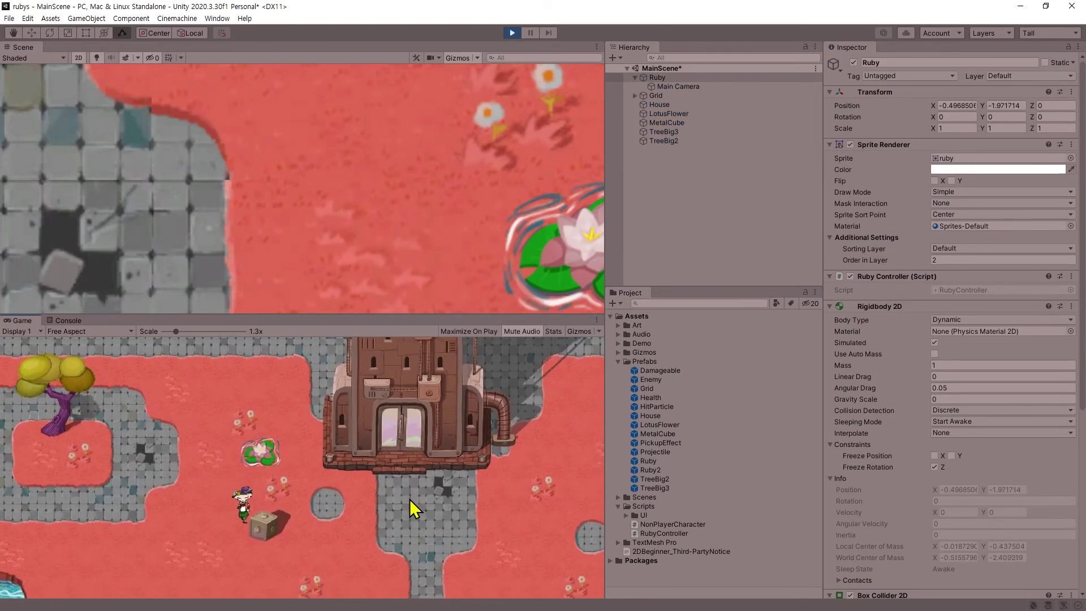
key(Right)
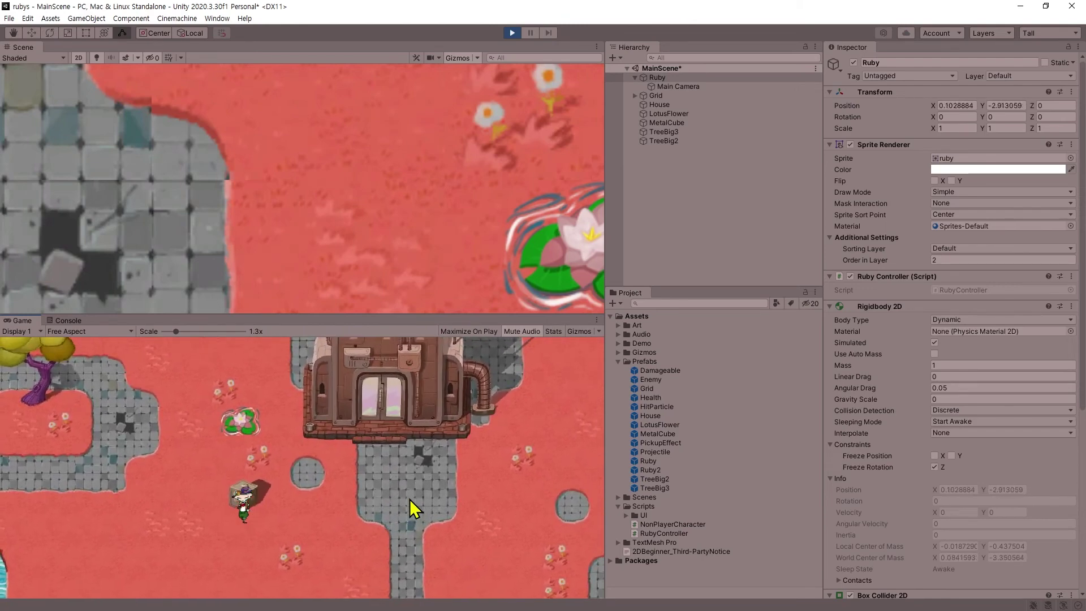
key(Down)
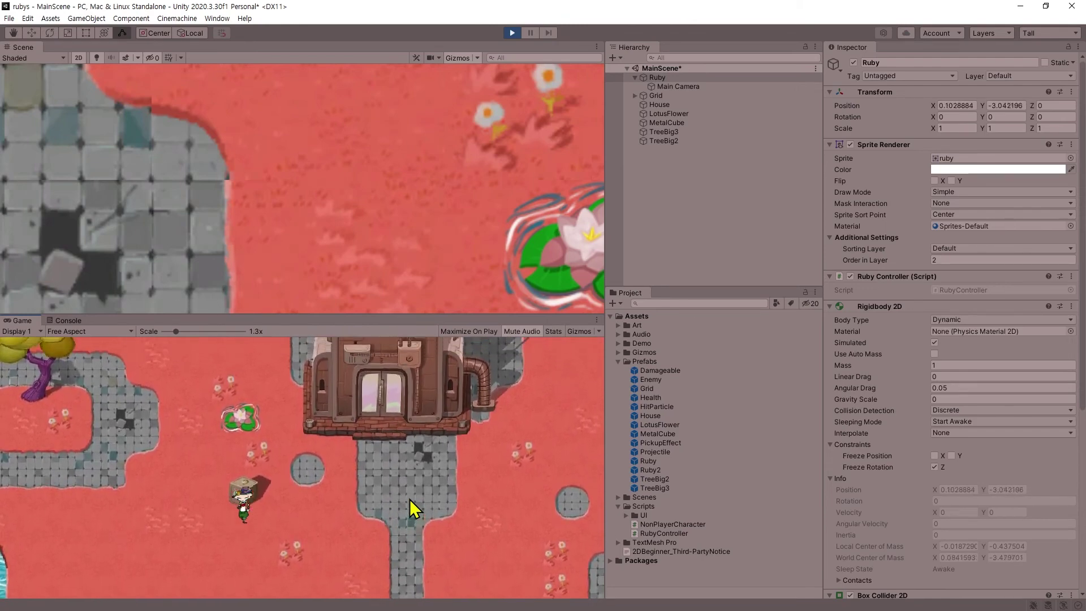
key(Down)
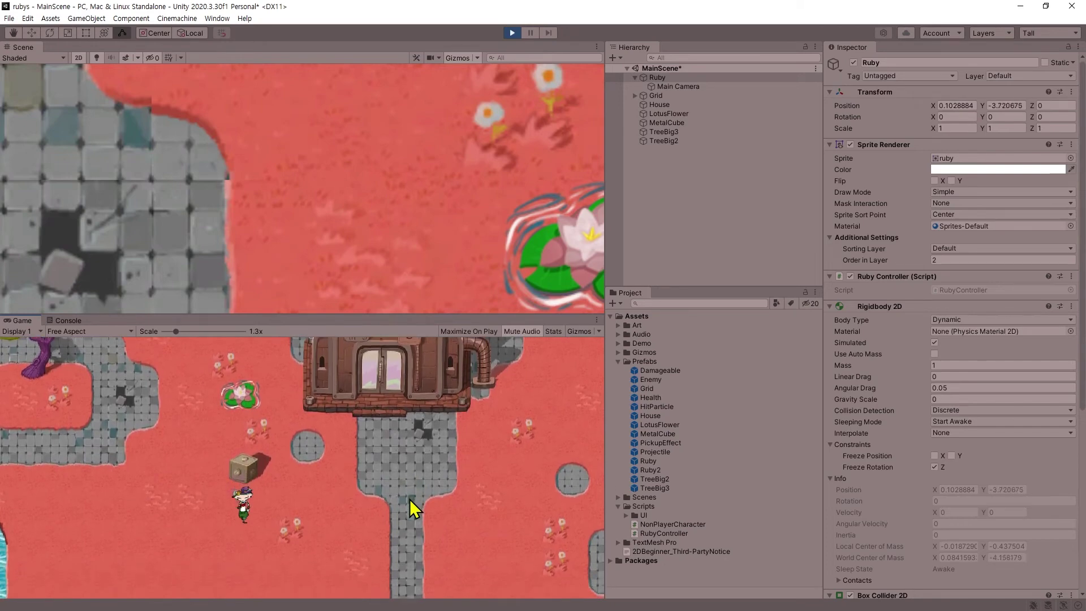
key(Up)
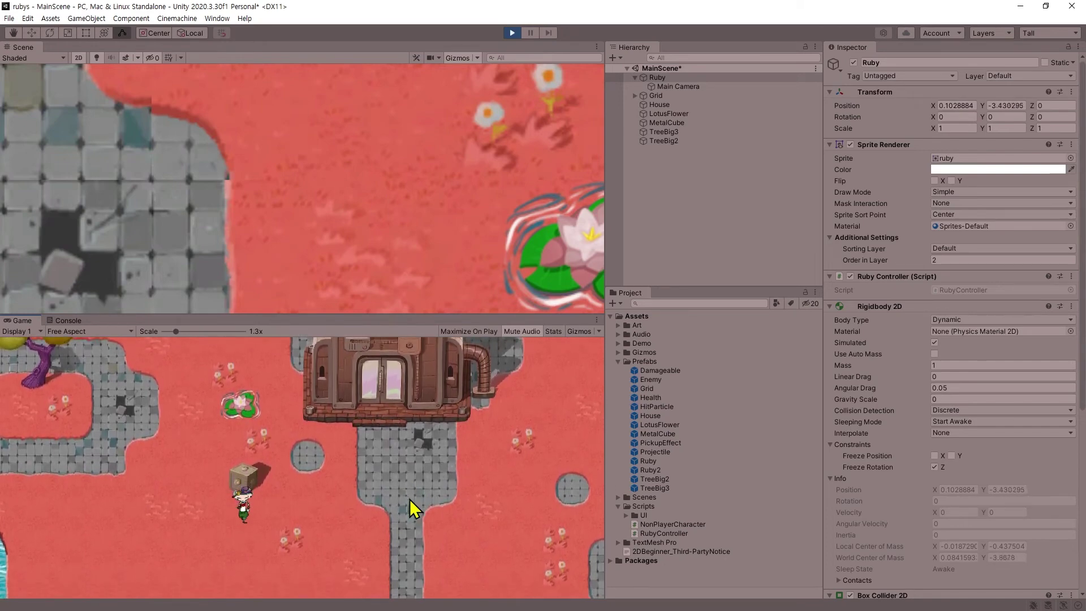
key(Left)
key(Up)
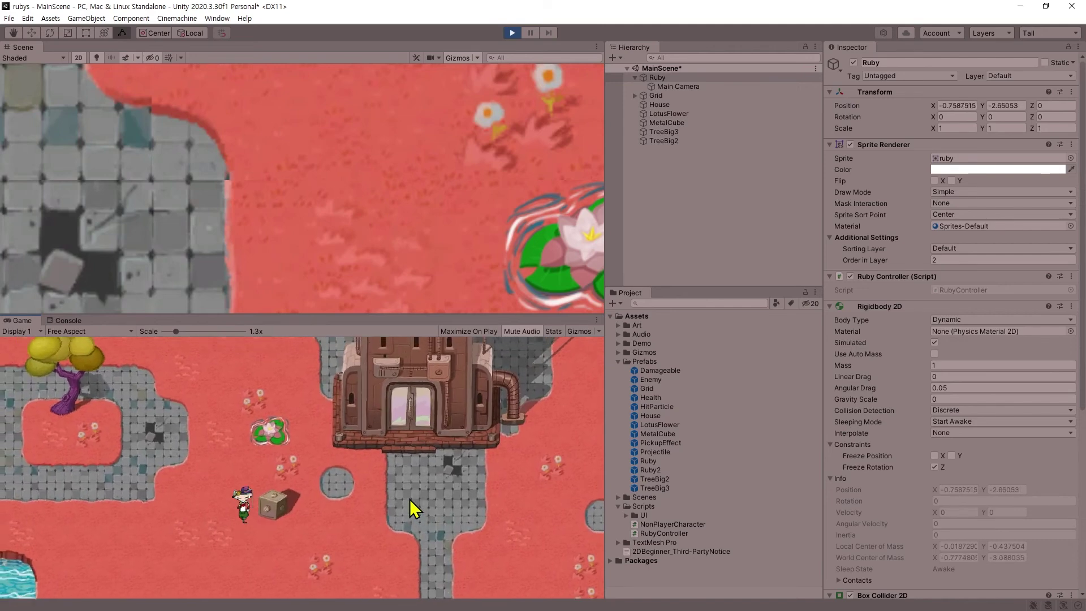
key(Up)
click(510, 34)
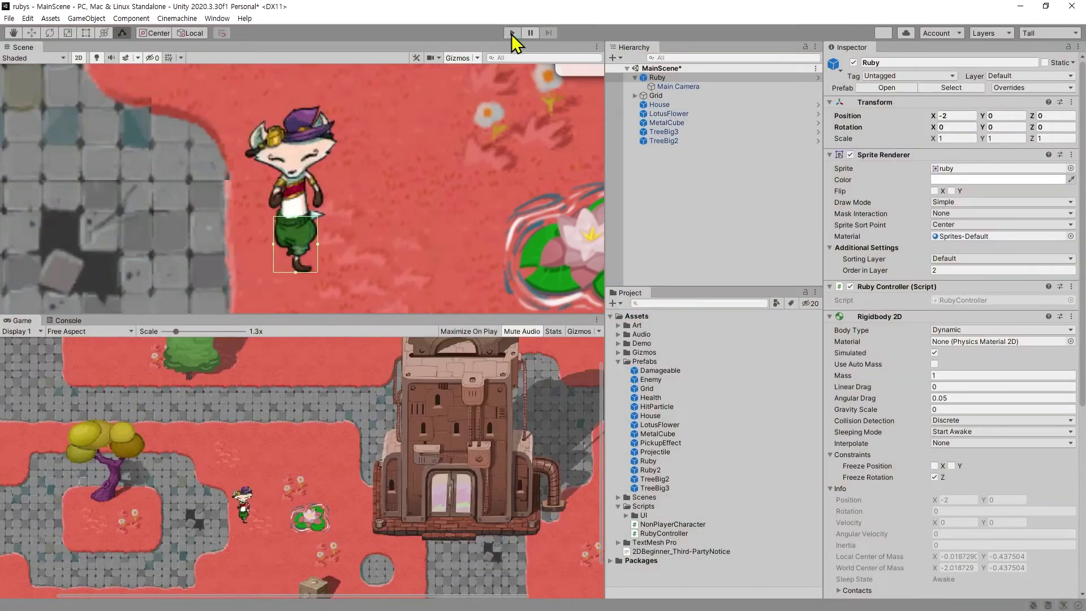
Step: Review Ruby's component settings and open the list of her prefab overrides
scroll(933, 311, down, 5)
scroll(938, 314, up, 5)
click(1007, 88)
Step: Read the start of tutorial section 12 on tilemap collisions in the browser, and examine the water areas in the Unity scene
key(alt+Tab)
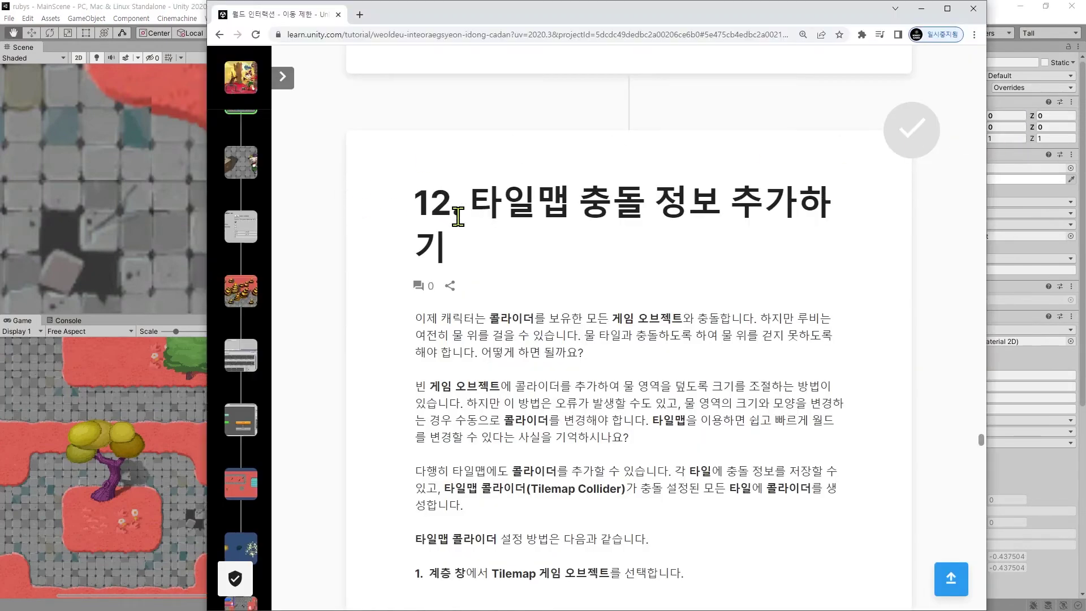
drag(458, 217, 470, 193)
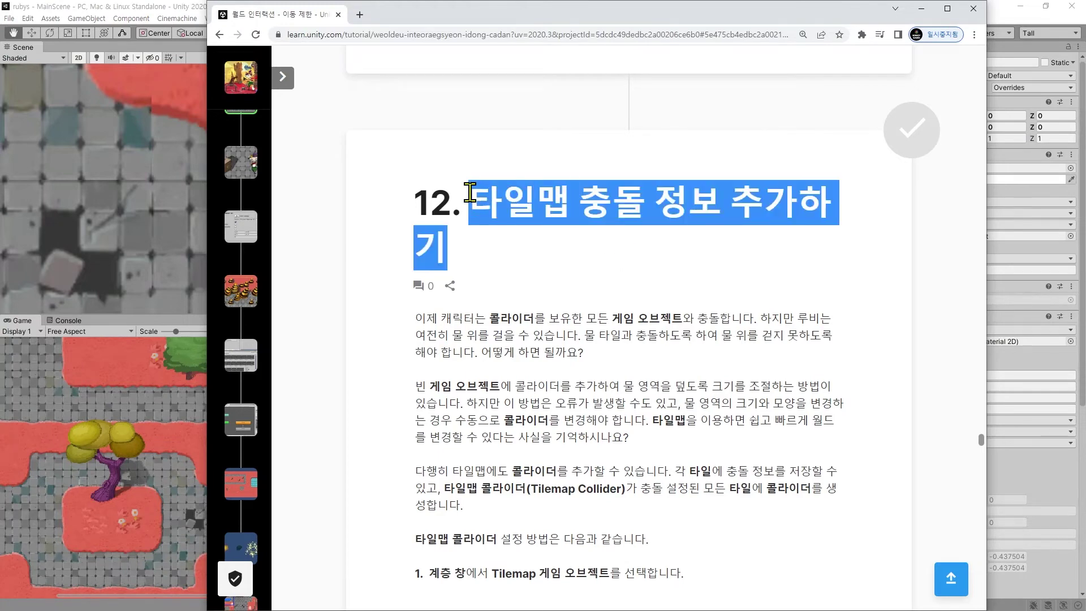
drag(494, 321, 708, 325)
drag(772, 319, 827, 319)
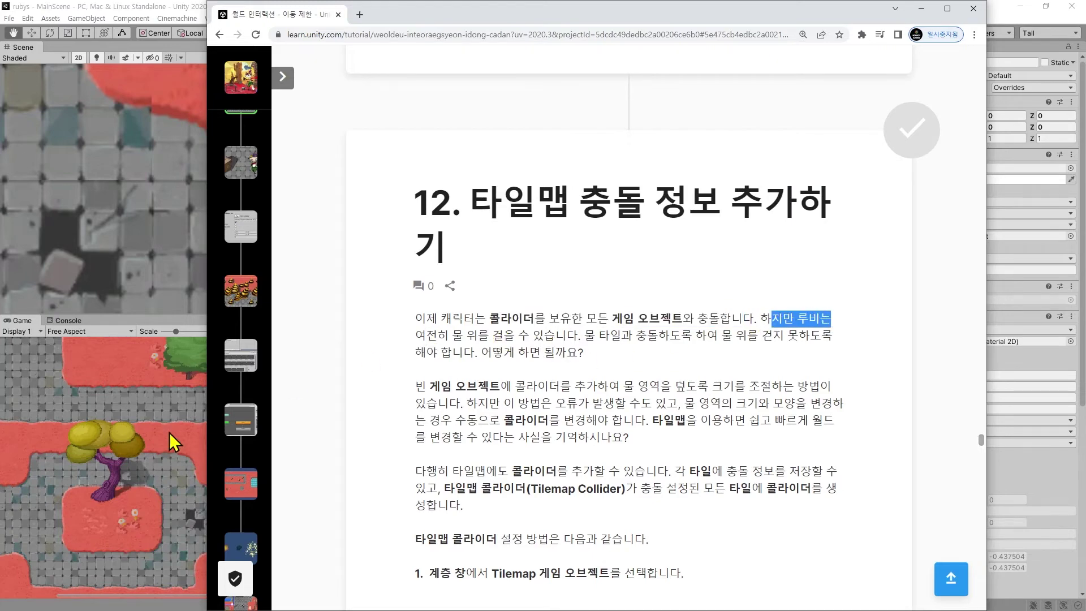
click(117, 431)
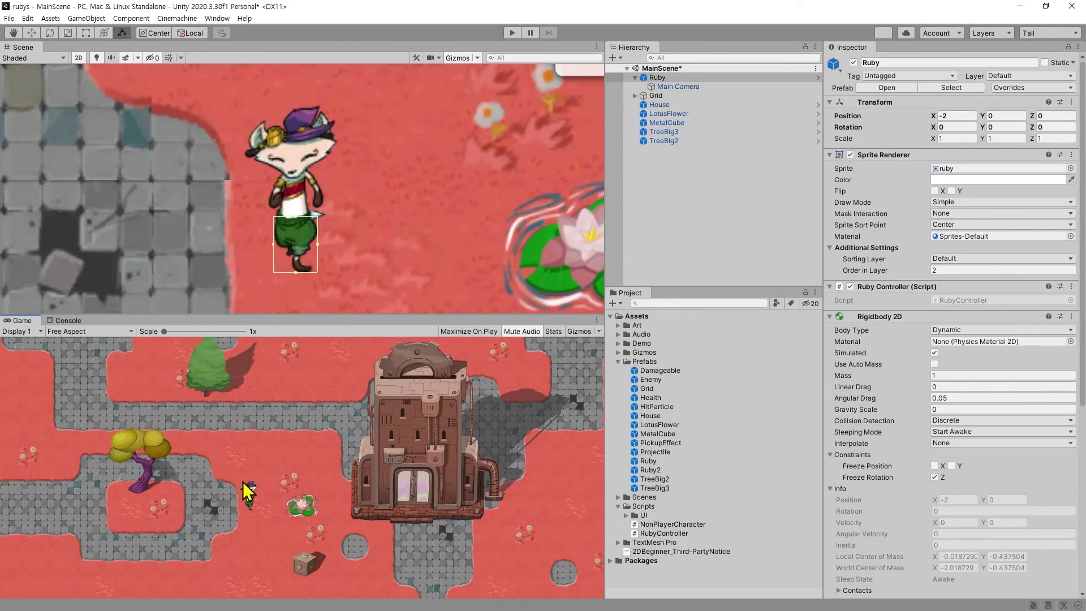
scroll(264, 229, down, 10)
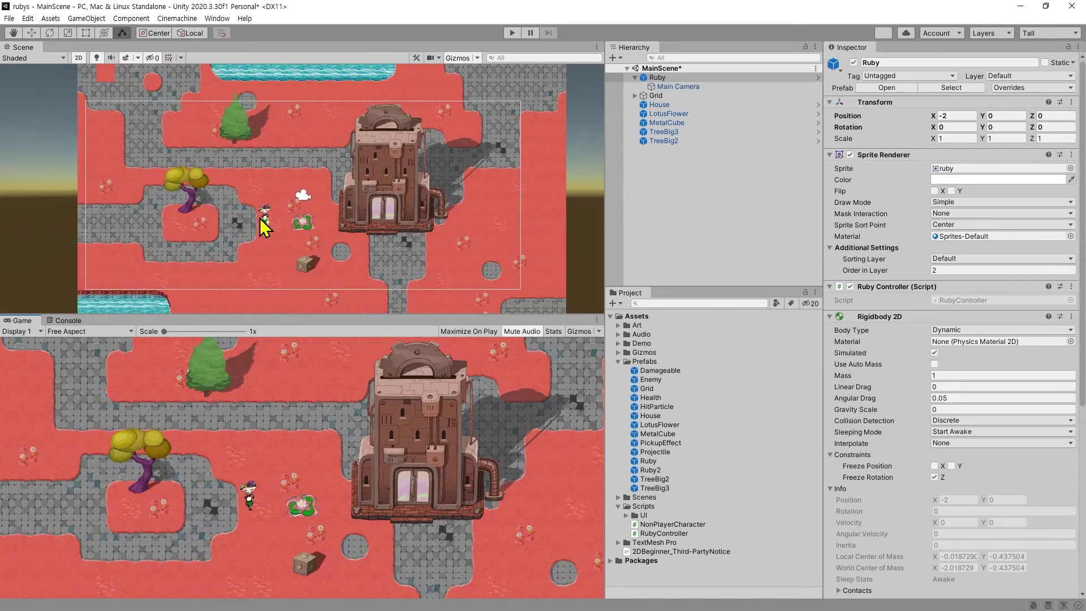
middle_drag(262, 220, 260, 263)
mouse_move(268, 141)
middle_down()
mouse_move(273, 221)
mouse_move(291, 130)
mouse_move(310, 100)
middle_up()
middle_drag(236, 198, 265, 109)
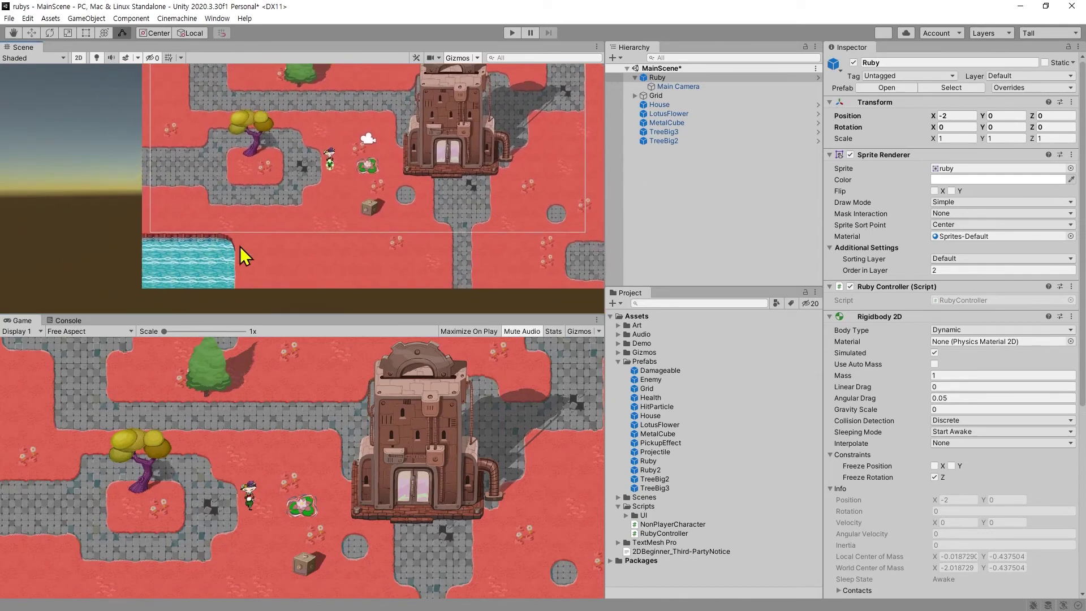
Step: Switch to the tutorial and read the section 12 steps on adding a Tilemap Collider 2D component to the Tilemap object
key(alt+Tab)
scroll(509, 311, down, 6)
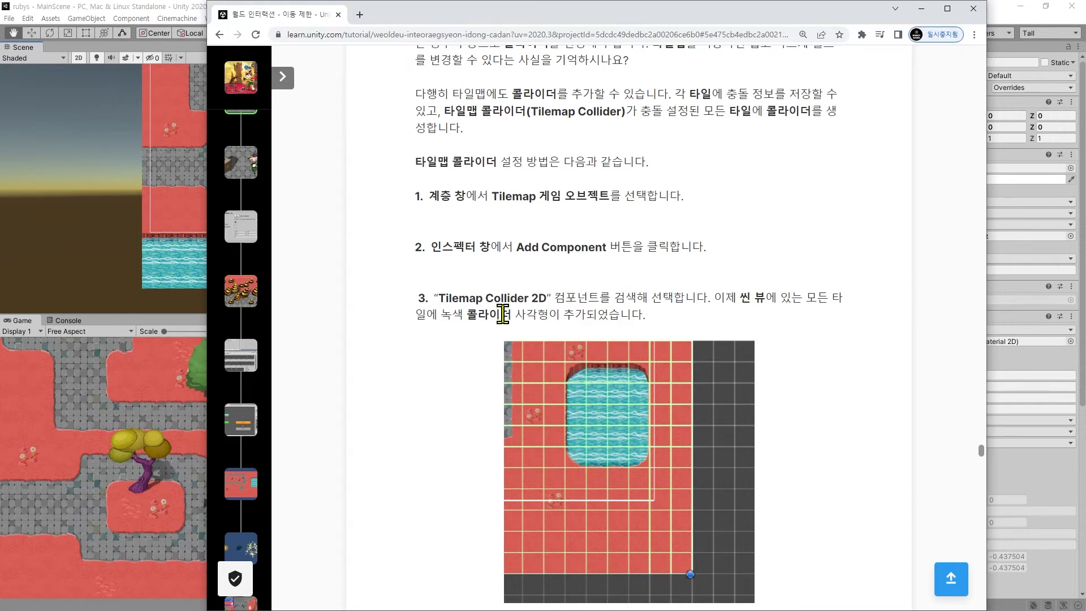
double_click(509, 191)
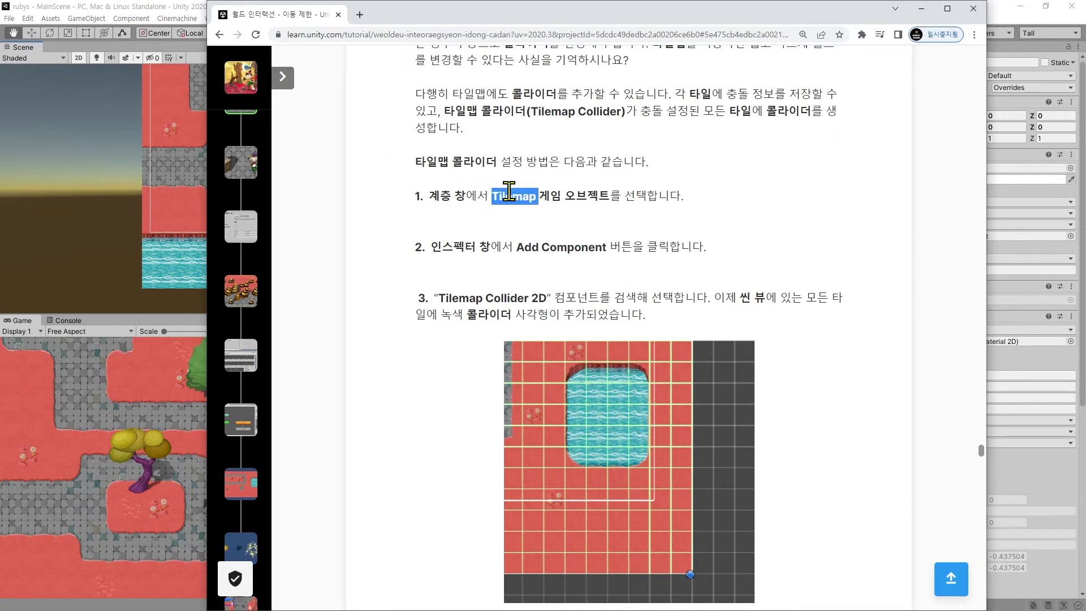
drag(517, 247, 568, 247)
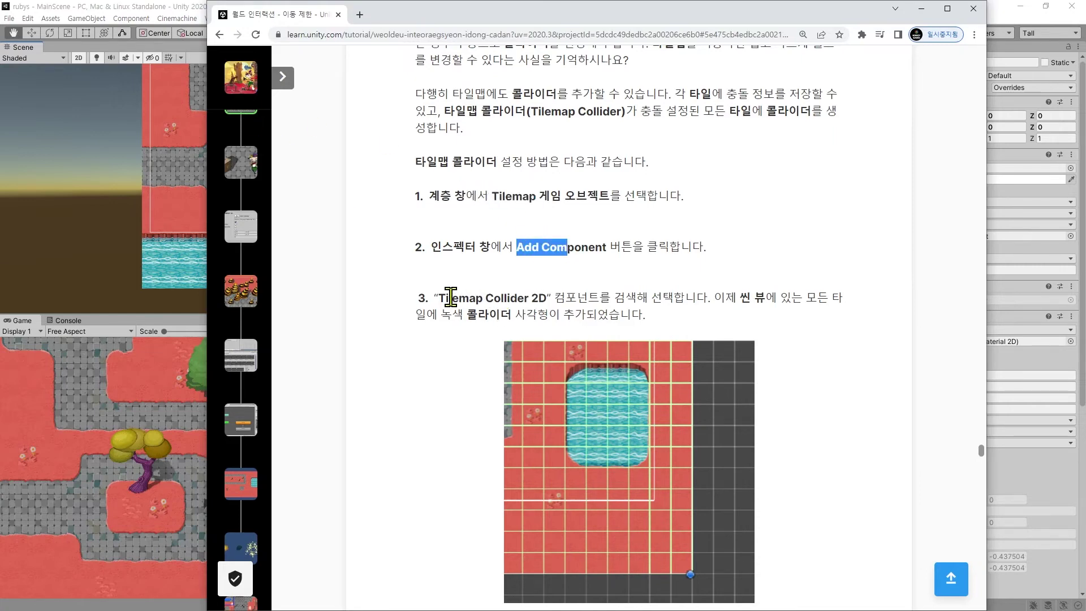
drag(451, 297, 557, 298)
scroll(572, 308, down, 6)
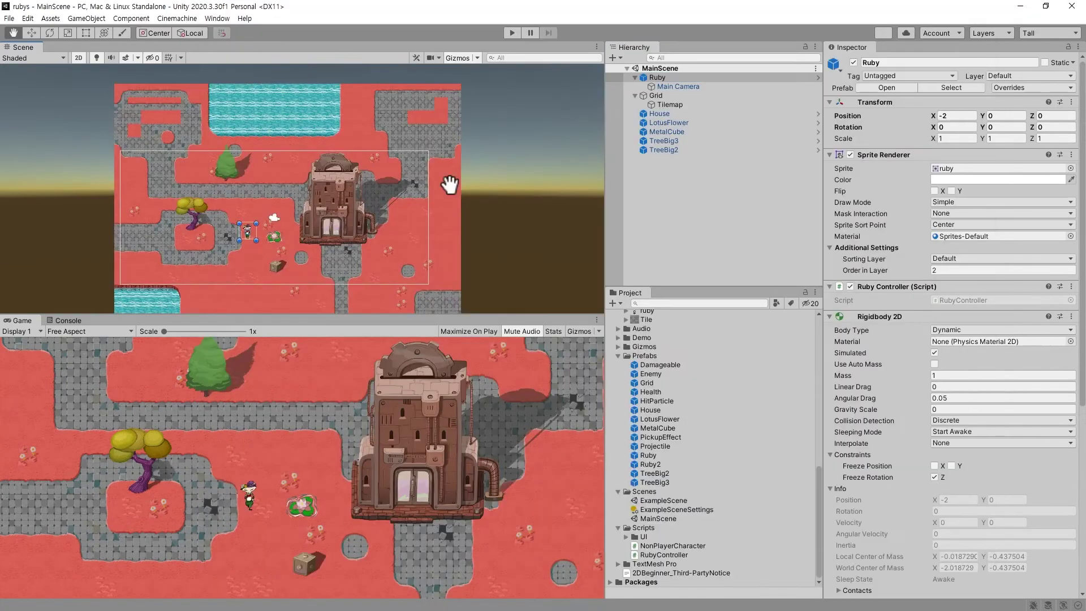
Step: Select the Grid object in the hierarchy and collapse its children
middle_drag(449, 184, 493, 145)
click(691, 98)
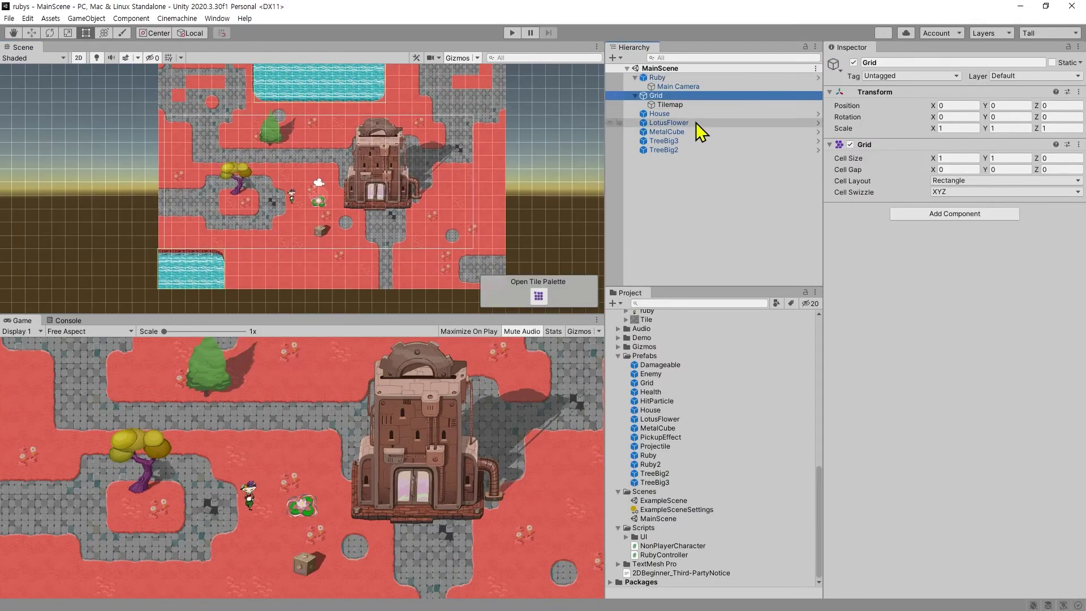
key(Left)
middle_drag(282, 195, 278, 218)
middle_drag(351, 216, 351, 171)
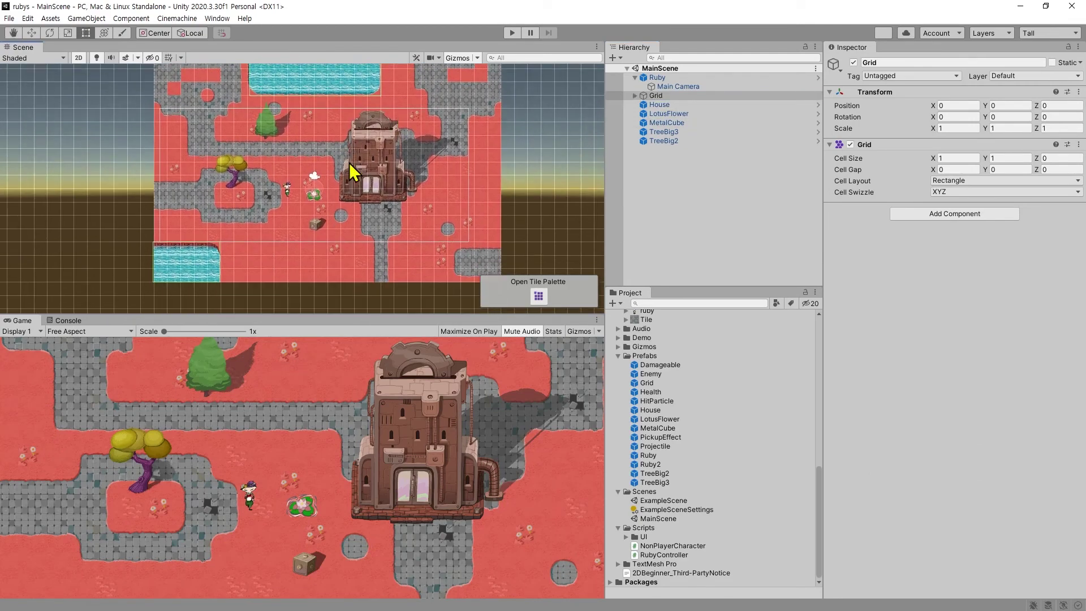
Step: Run the game, walk Ruby to the west to check her walking speed, and stop play mode
click(512, 33)
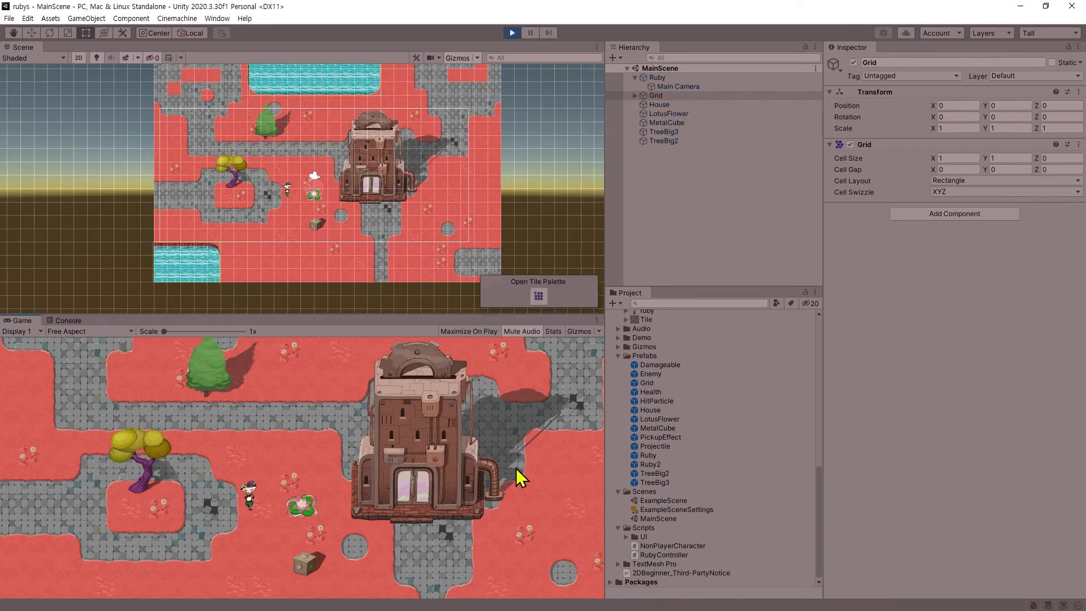
key(Left)
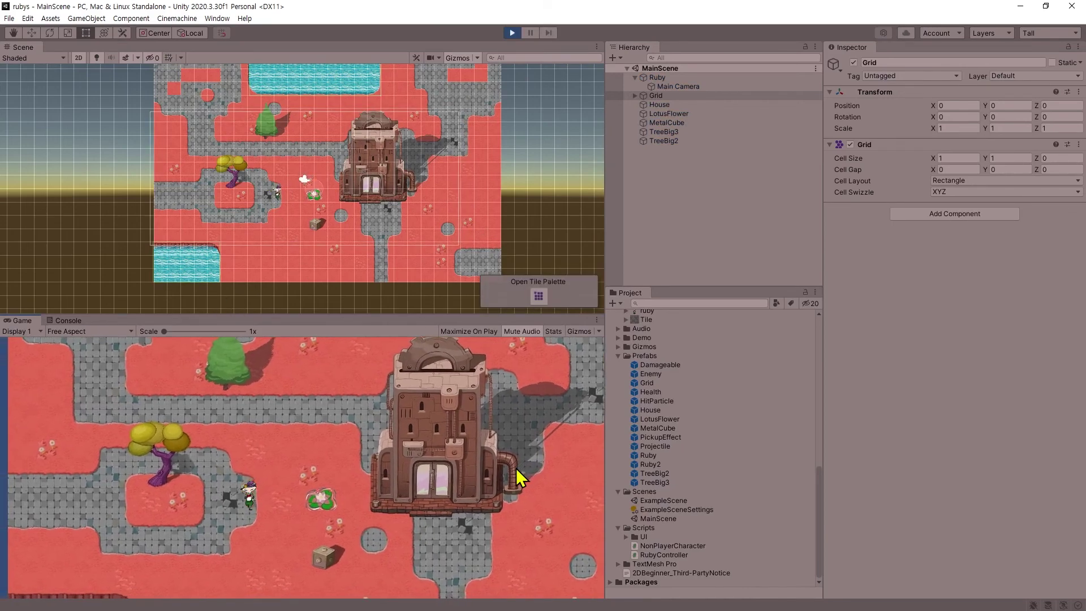
key(Left)
click(512, 33)
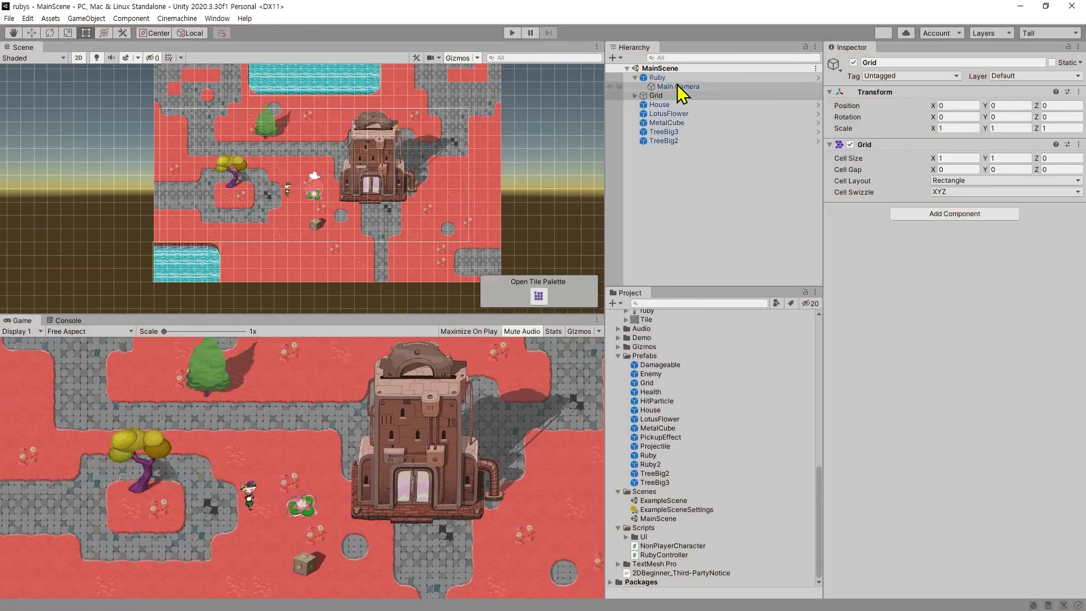
Step: Select Ruby and open her RubyController script in Visual Studio in a maximized window
click(658, 77)
scroll(955, 339, down, 8)
scroll(972, 418, up, 8)
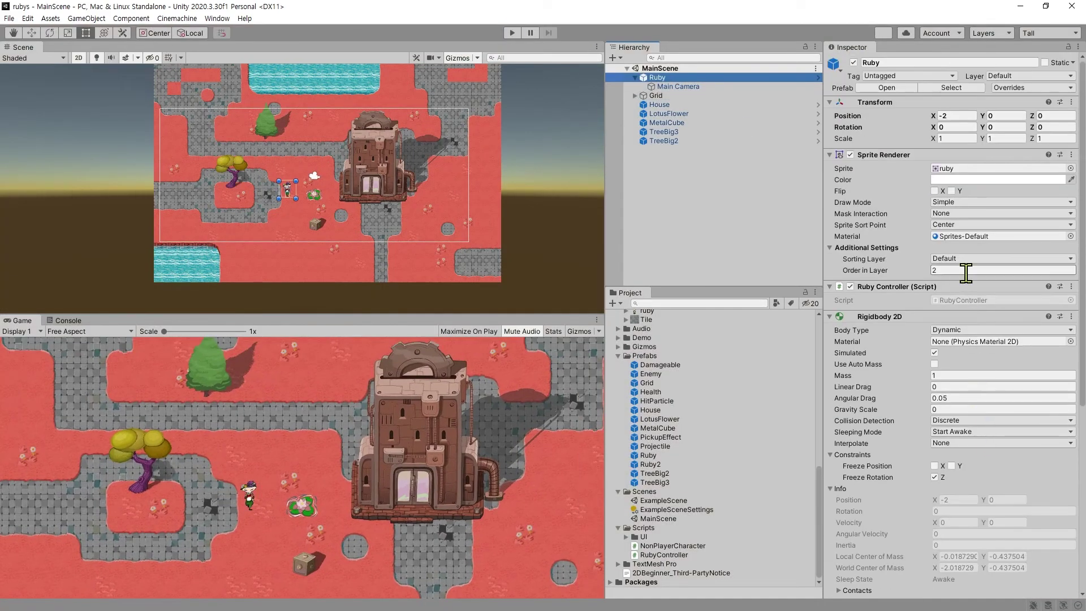
scroll(963, 287, down, 8)
scroll(965, 283, up, 8)
double_click(969, 300)
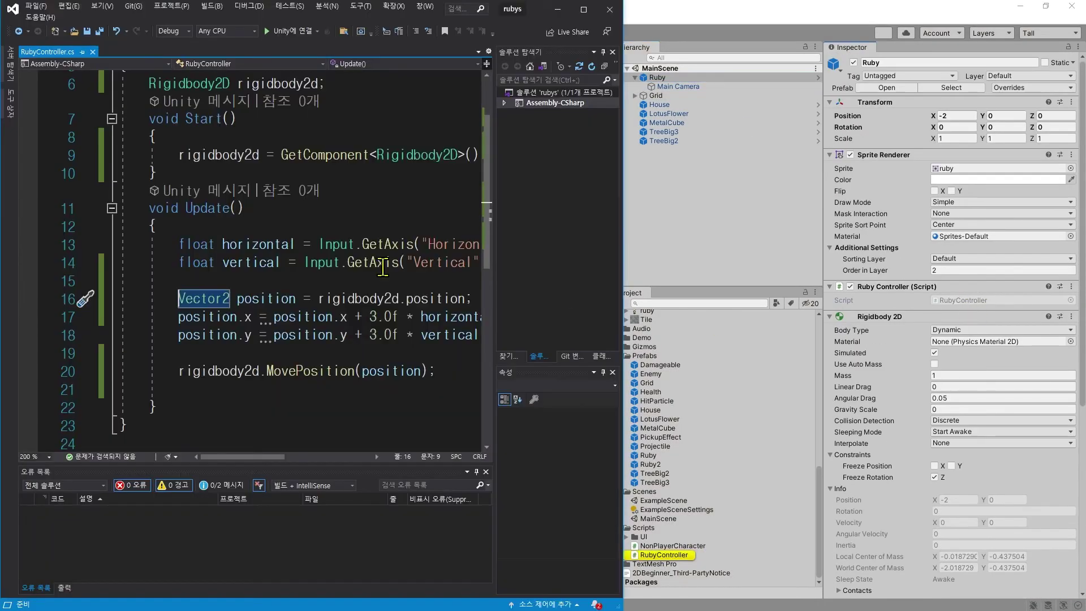
key(super+Up)
scroll(504, 268, up, 2)
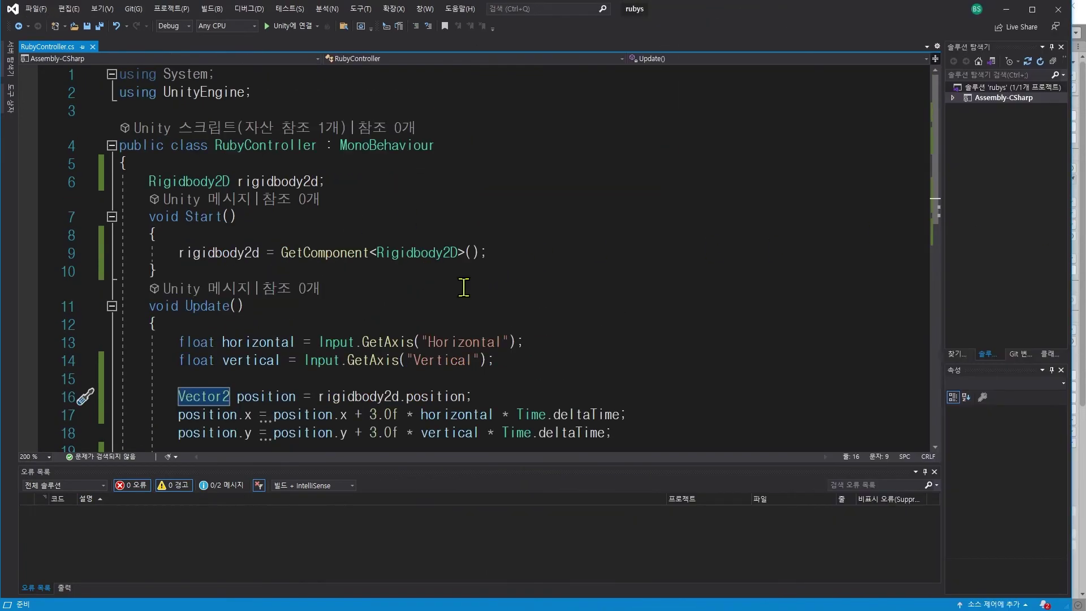
Step: Declare a "public int speed;" variable at the start of the RubyController class
click(277, 163)
key(Return)
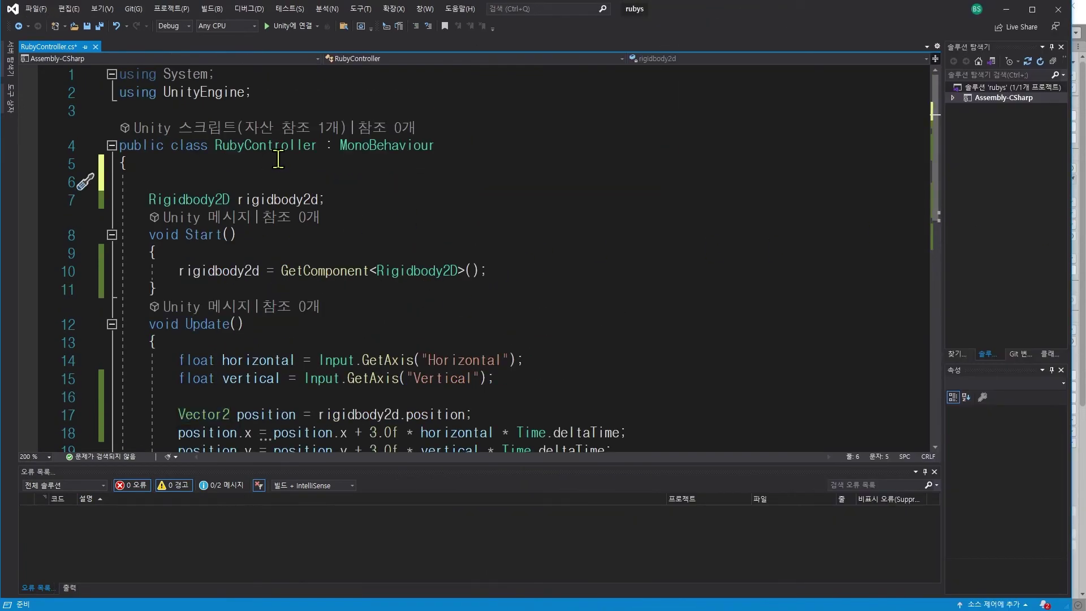
text(public int sp)
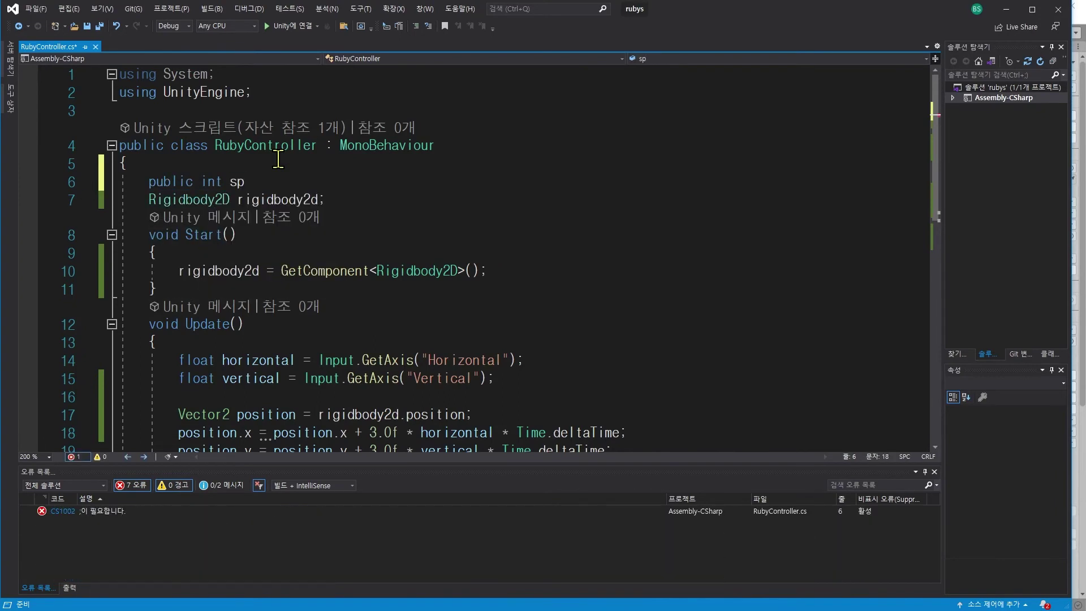
text(eed;)
Step: Add the line "speed = 30.0f;" at the beginning of the Start method
key(Left)
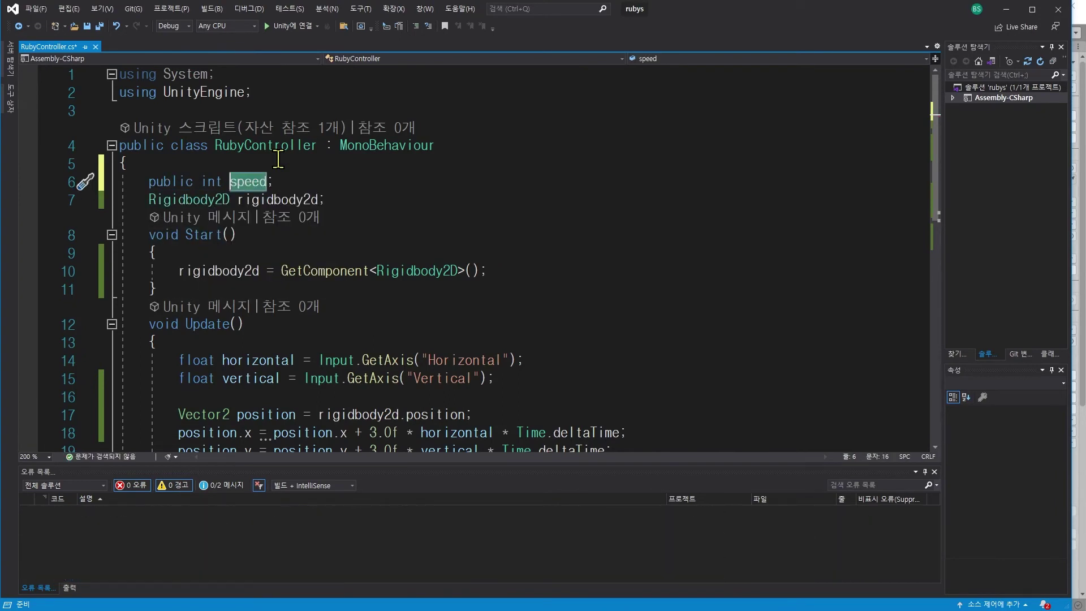
key(ctrl+Left)
key(Down)
key(Return)
text(speed = )
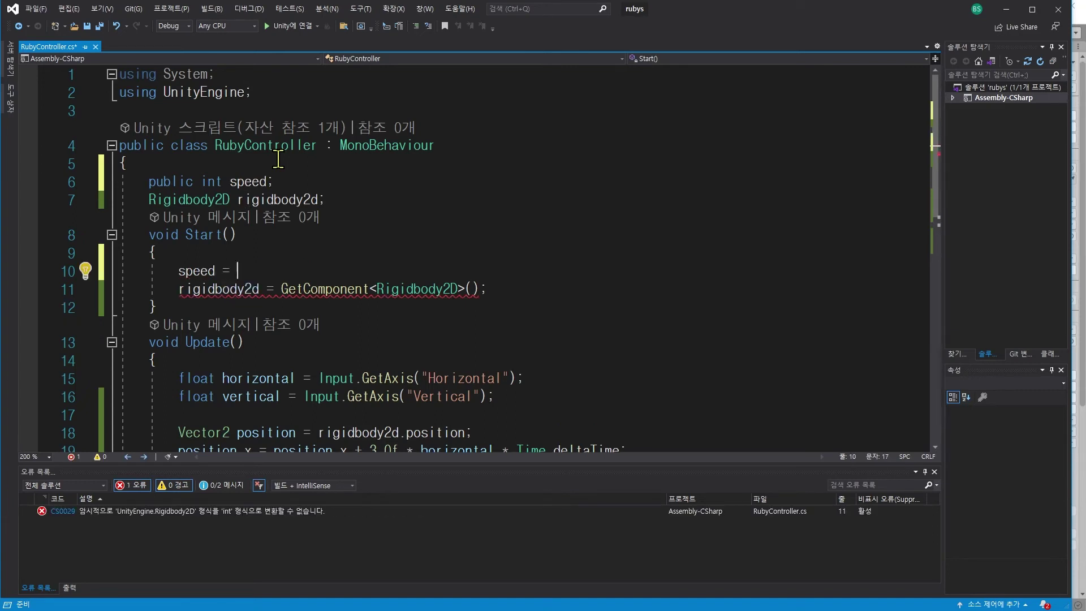
text(30.0f;)
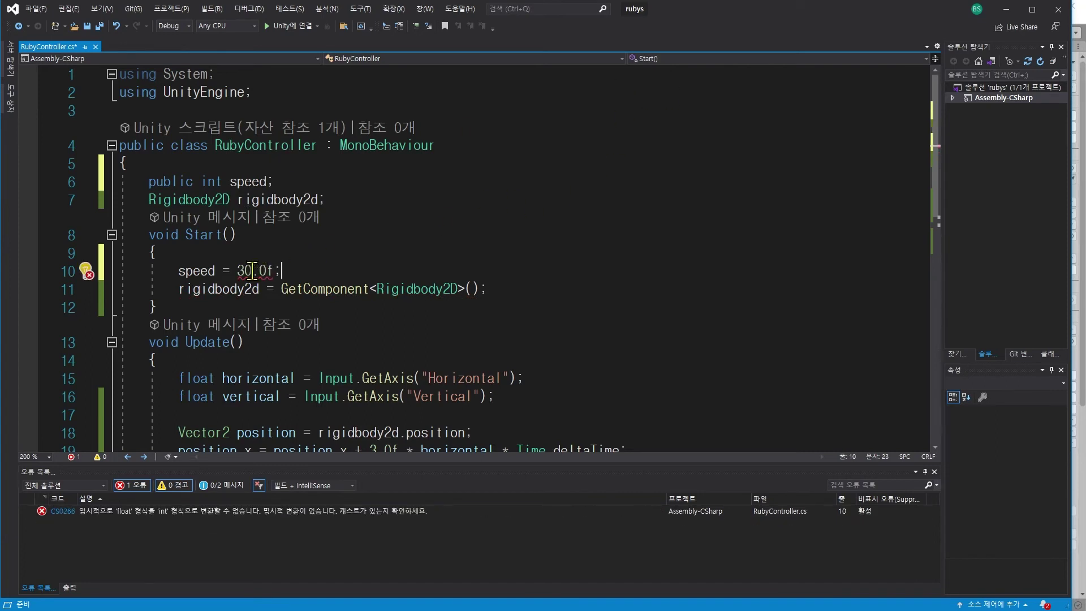
Step: Shorten the assigned speed value to 30f and change the type of the speed variable to float
double_click(200, 271)
click(259, 270)
key(BackSpace)
mouse_move(240, 271)
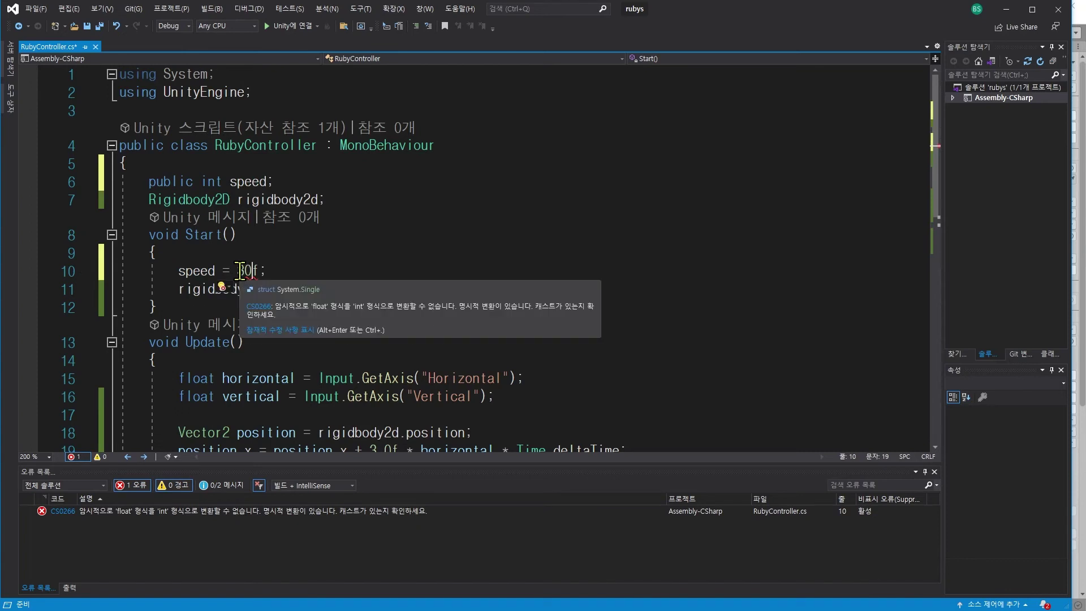
double_click(212, 181)
text(floa)
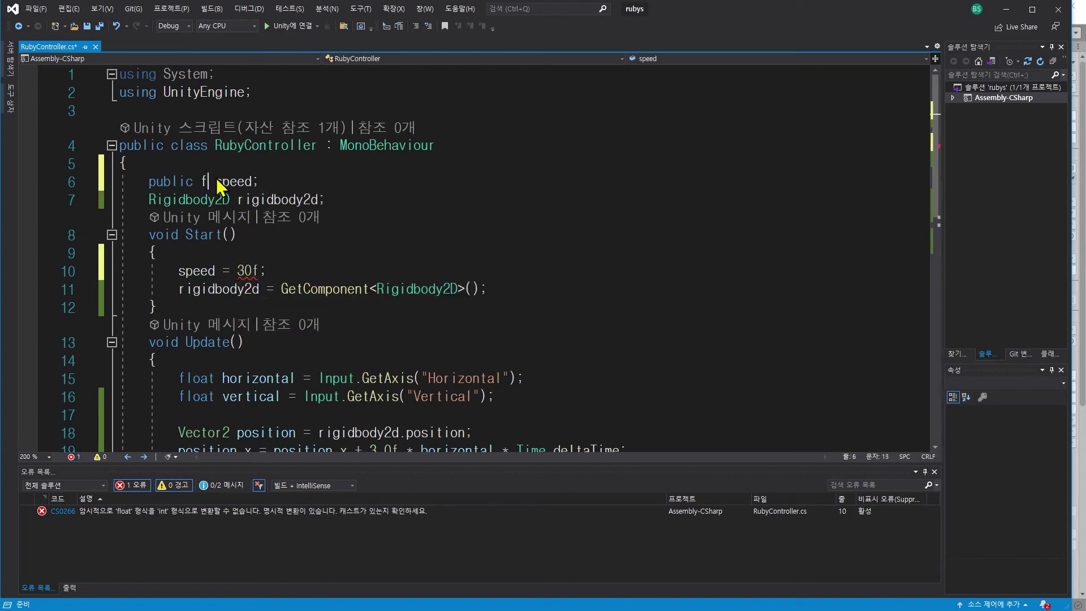
text(t)
click(230, 176)
Step: Replace the 3.0f factor with speed in the position.x and position.y lines of Update, and save the script
double_click(188, 270)
key(ctrl+c)
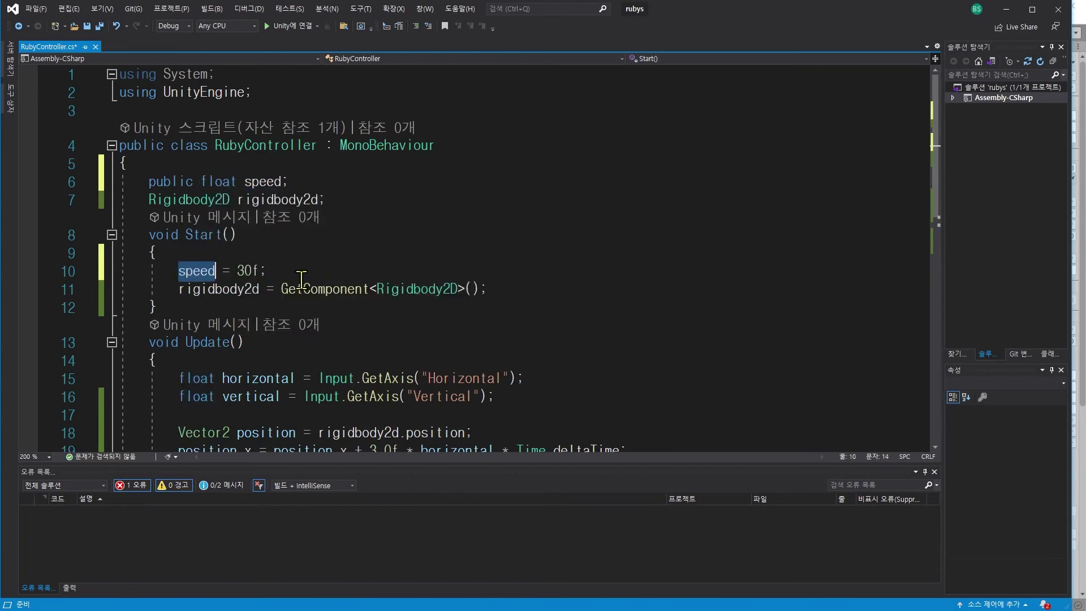
scroll(308, 277, down, 4)
double_click(382, 233)
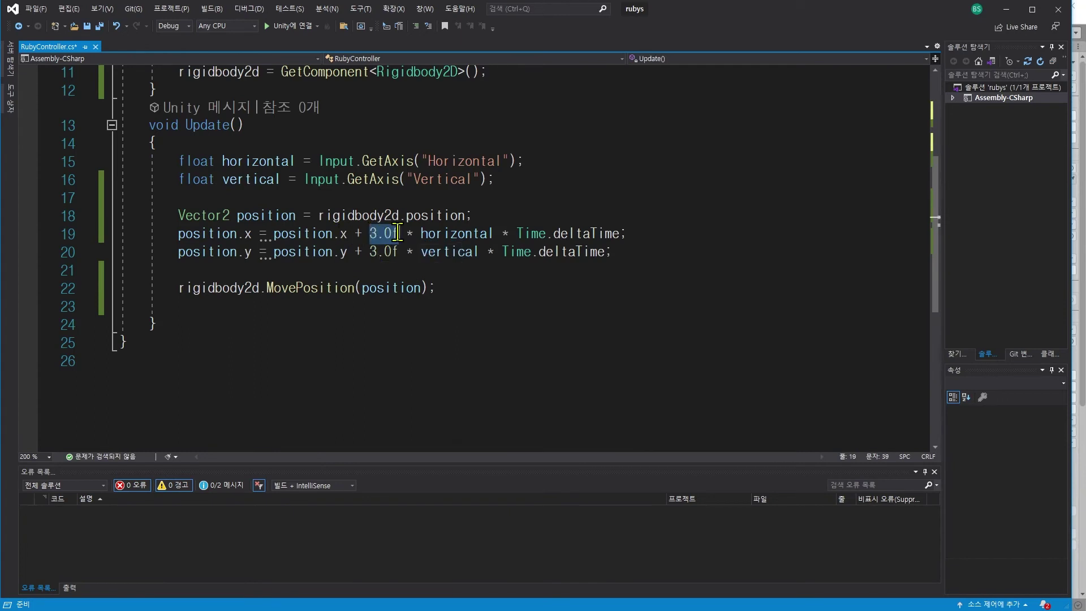
key(ctrl+v)
double_click(370, 251)
key(ctrl+v)
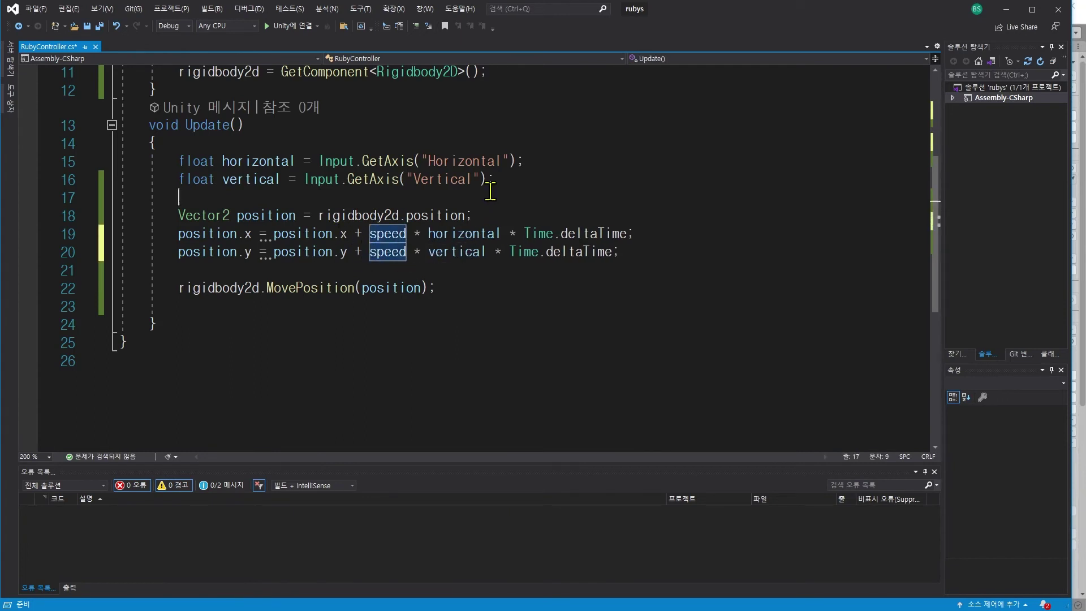
click(490, 197)
key(ctrl+s)
Step: Return to Unity, run the game, and walk Ruby past the southwest water and up to the green tree to test the new speed
click(1006, 9)
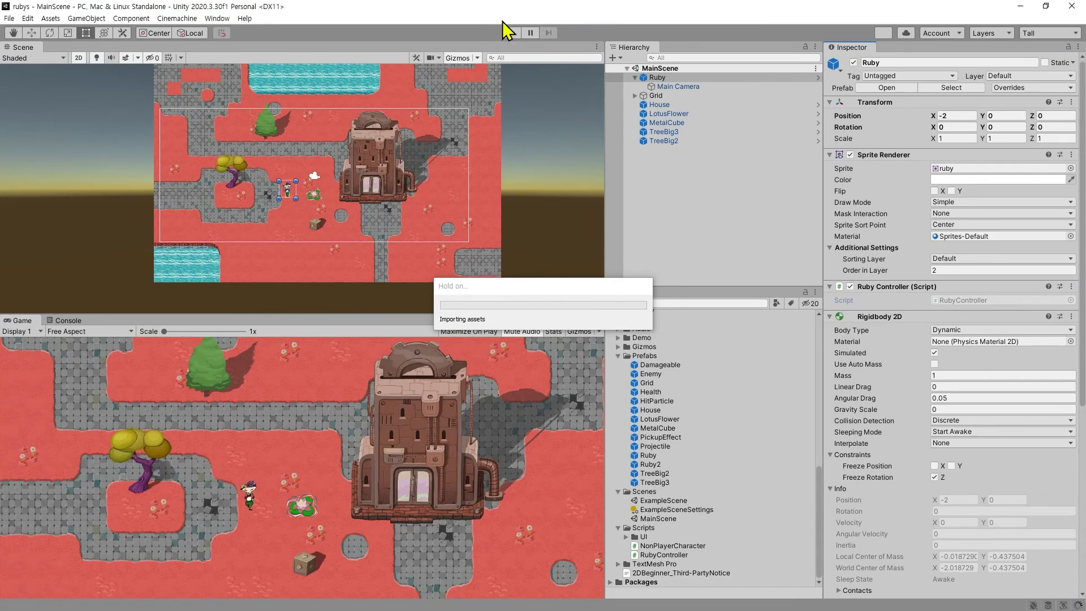
click(509, 31)
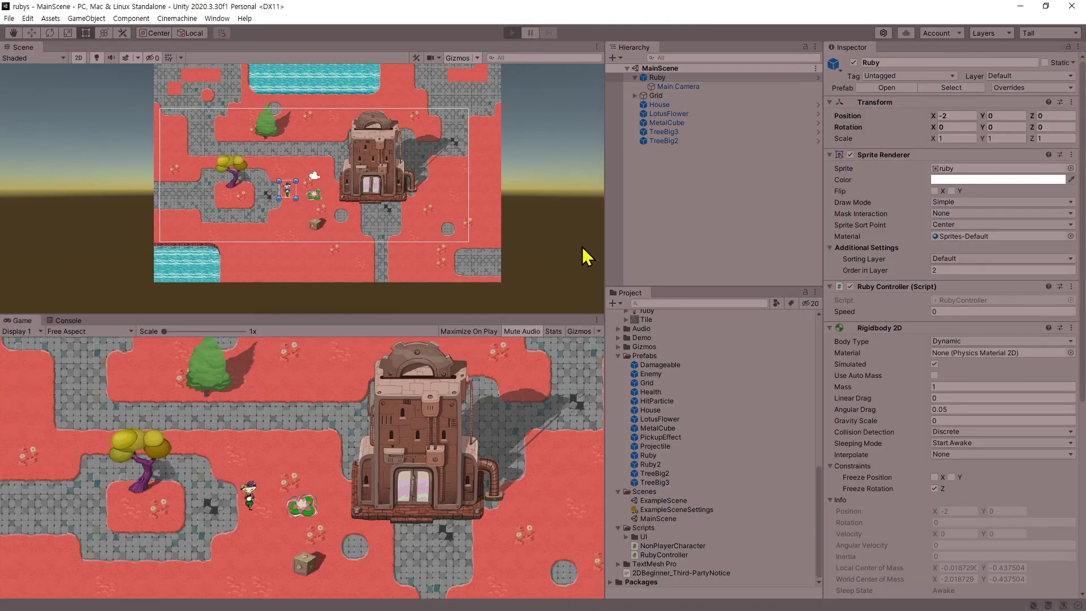
scroll(951, 351, down, 10)
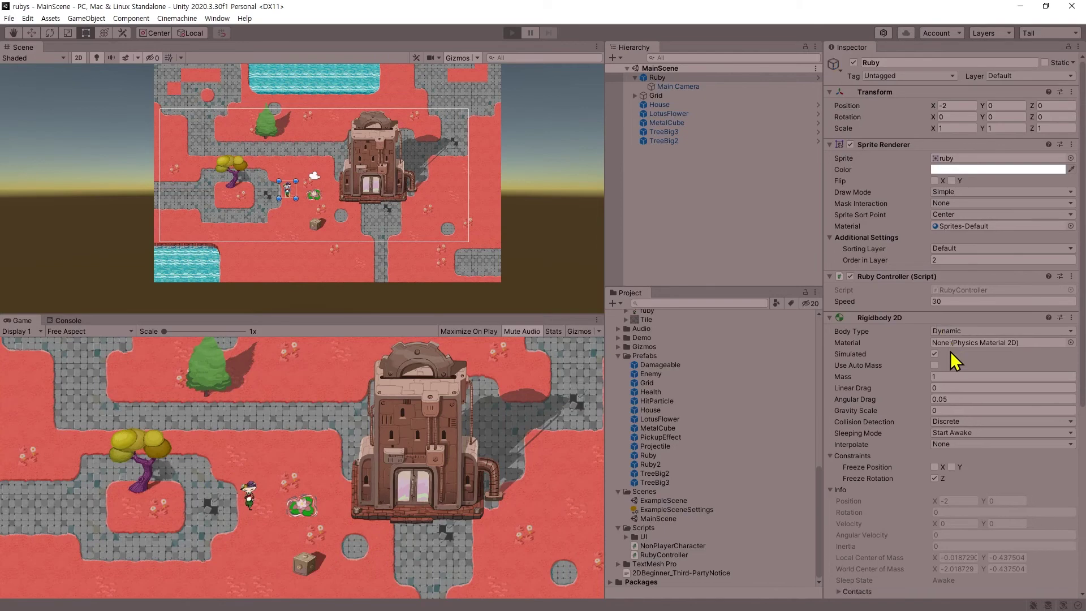
key(Left)
key(Down)
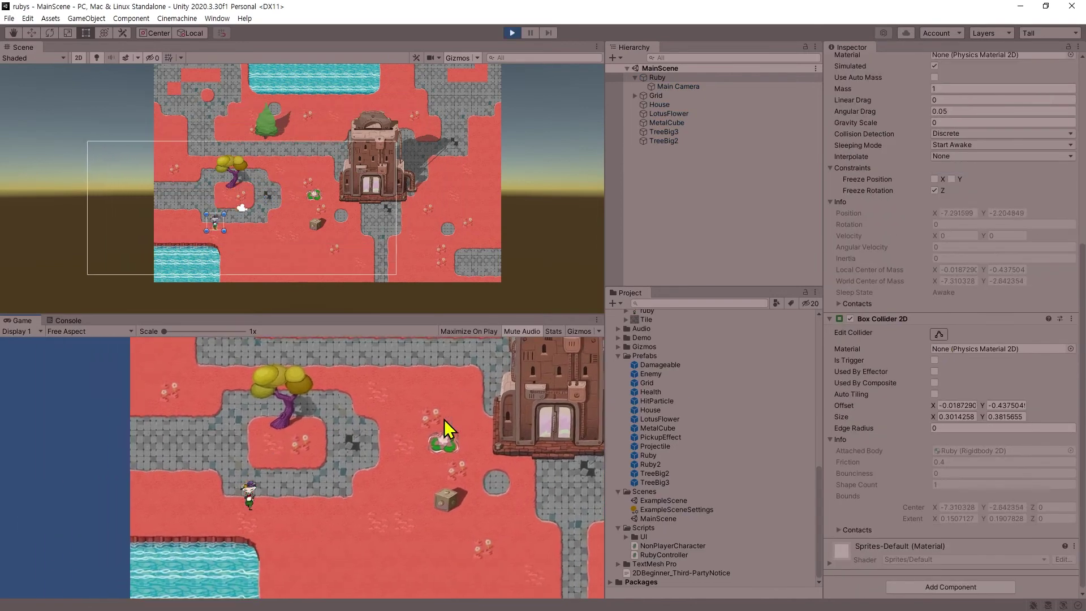
key(Down)
key(Right)
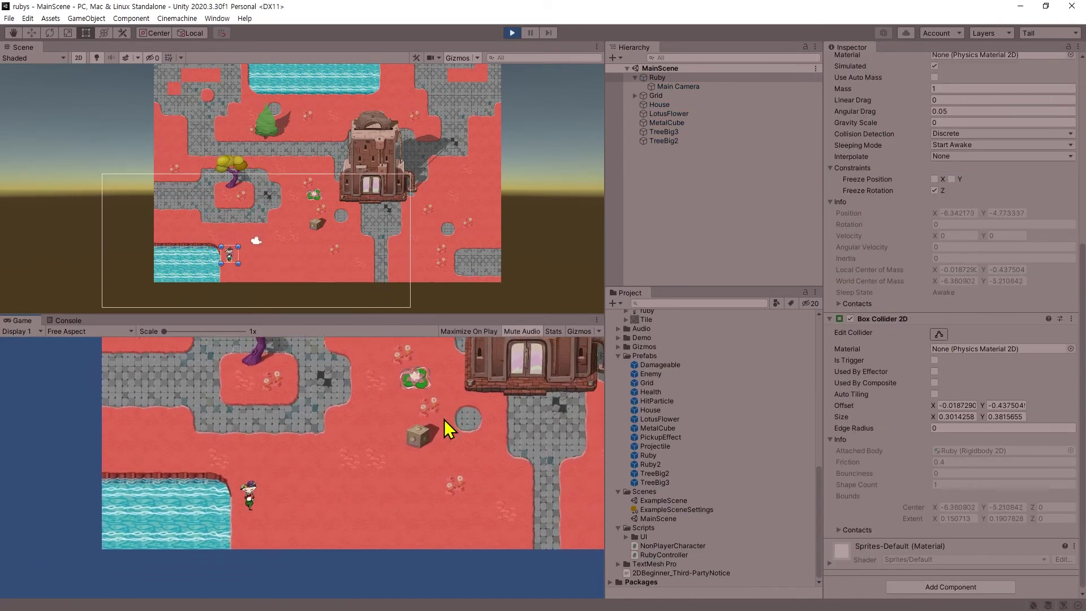
key(Up)
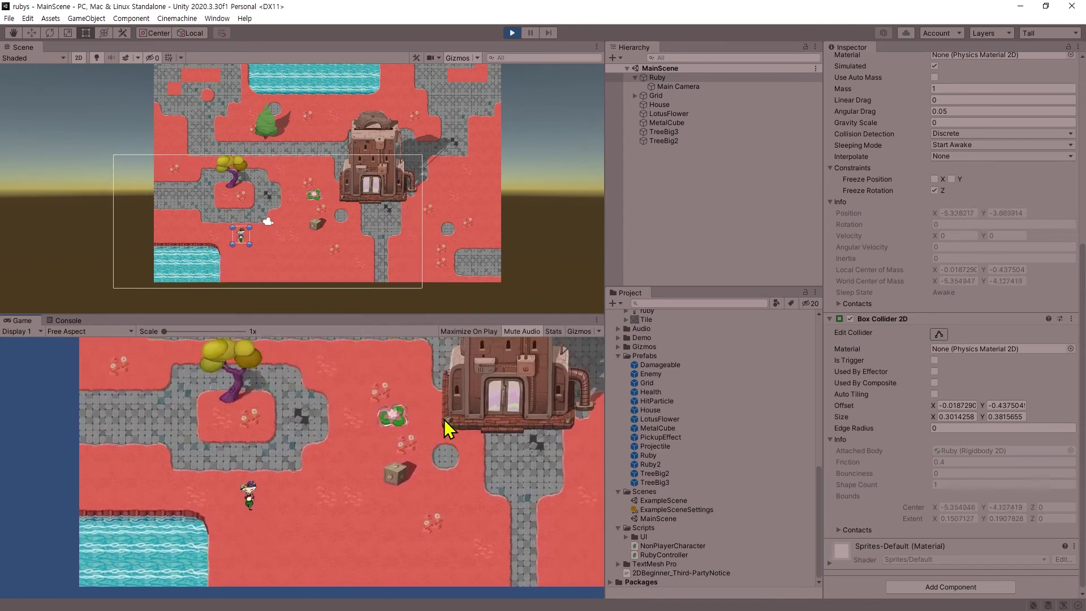
key(Left)
key(Up)
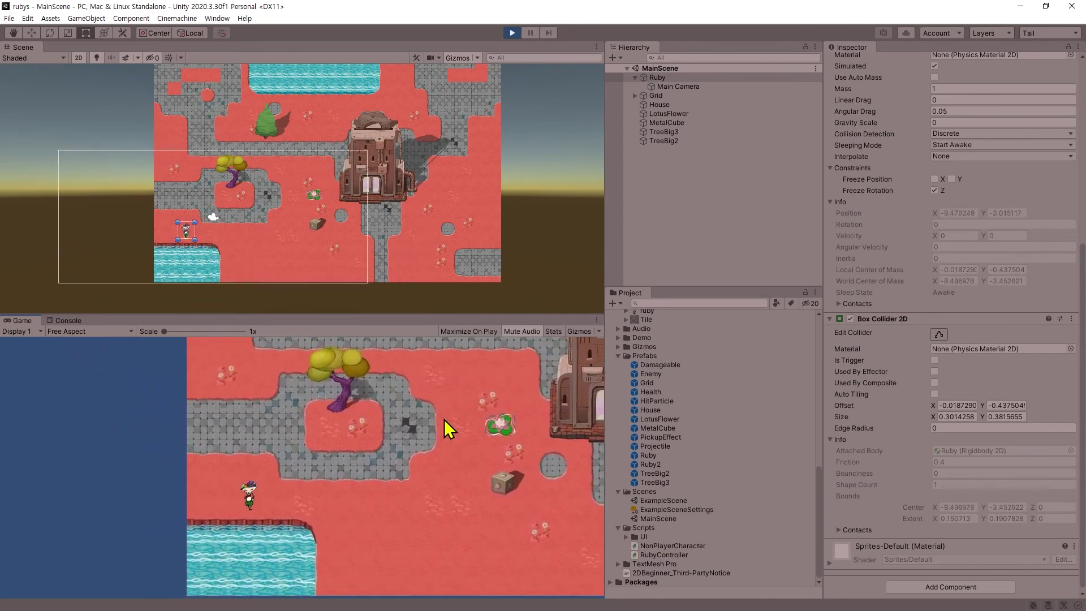
key(Up)
key(Right)
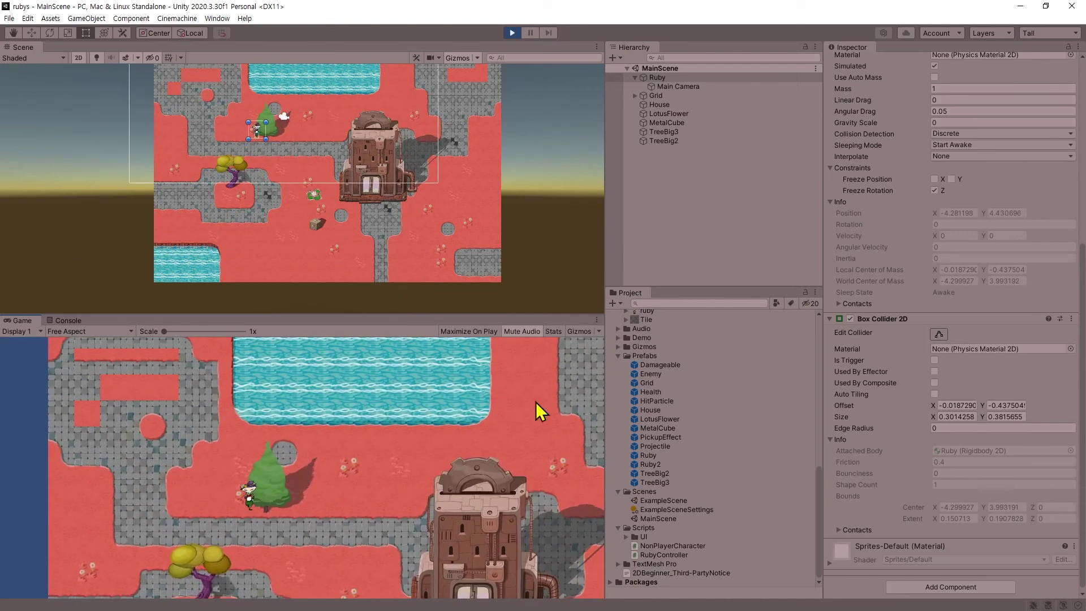
Step: Set Ruby's Speed to 15 in play mode, and walk her along the northern water and around the house
scroll(950, 211, up, 6)
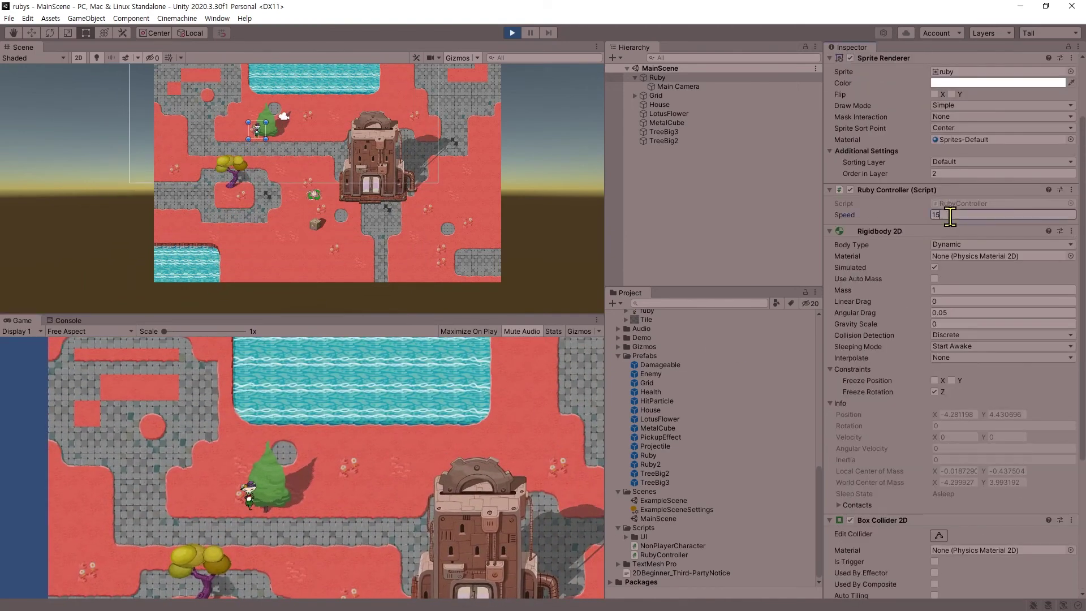
click(419, 404)
key(Up)
key(Right)
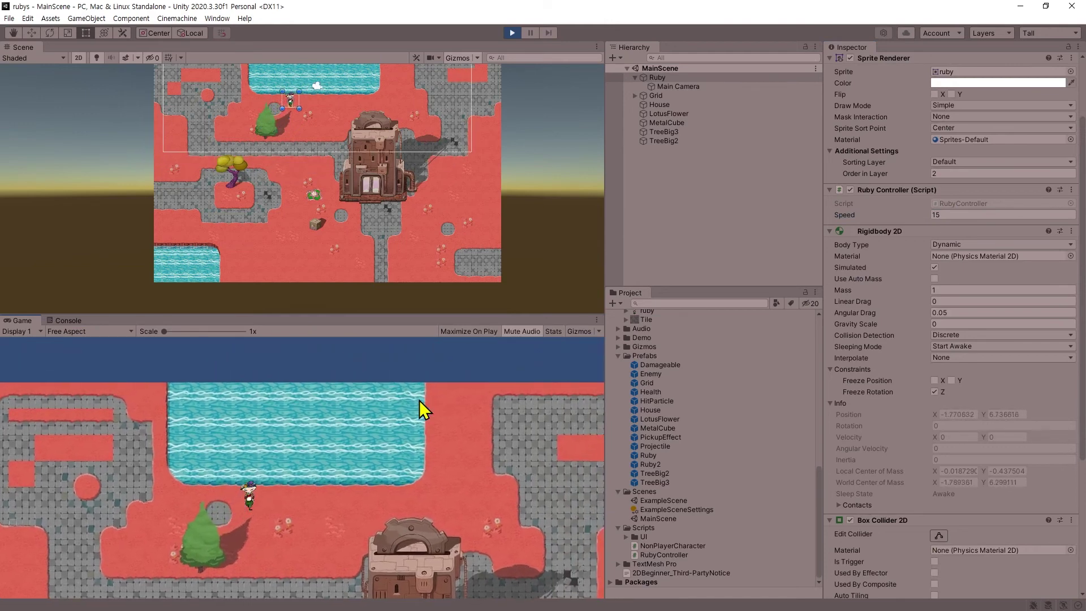
key(Right)
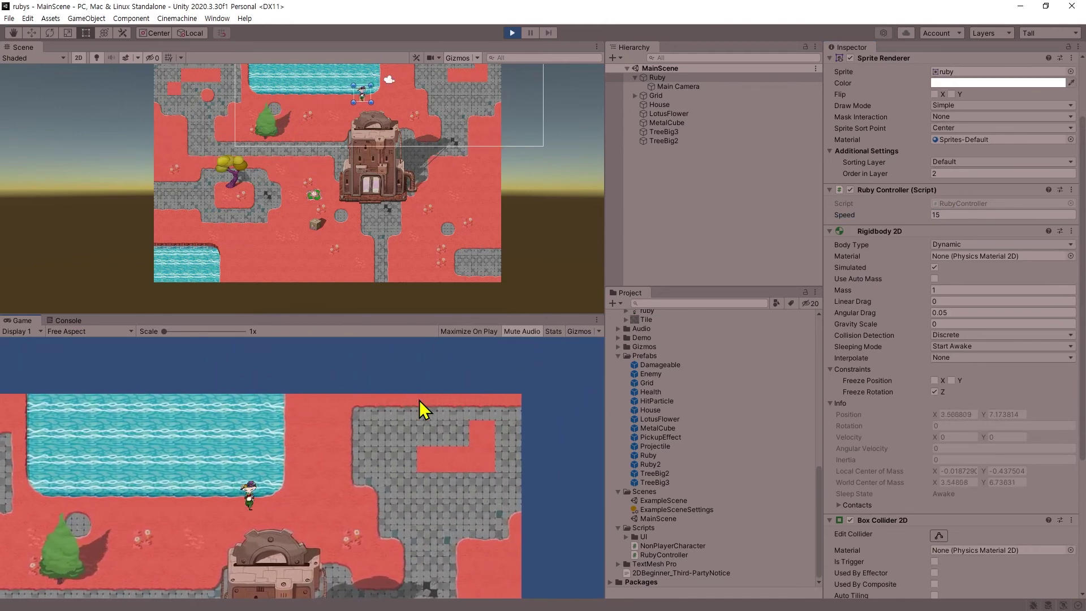
key(Right)
key(Down)
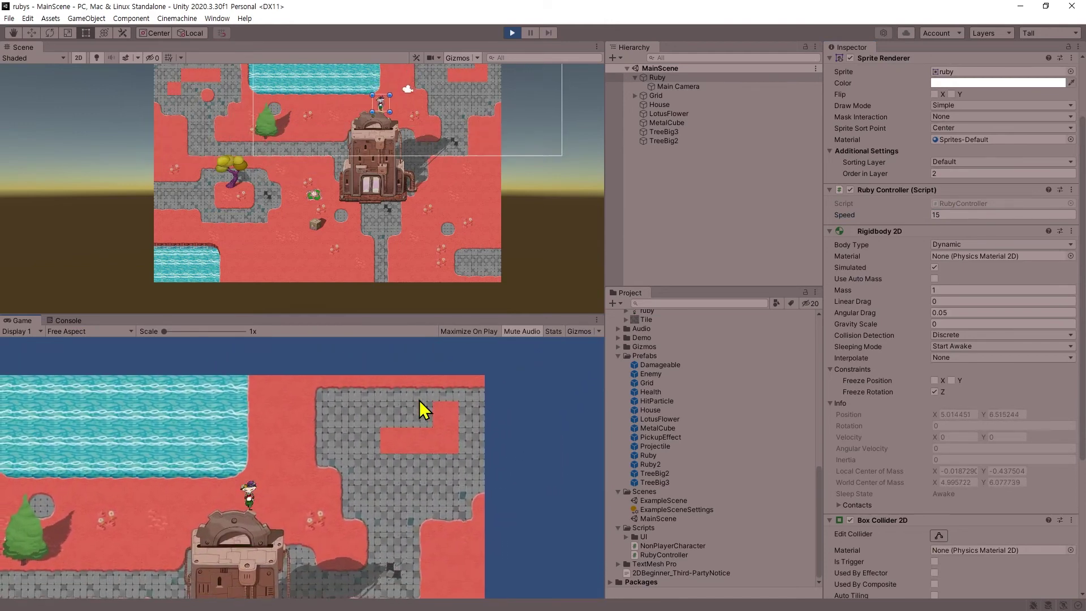
key(Down)
key(Left)
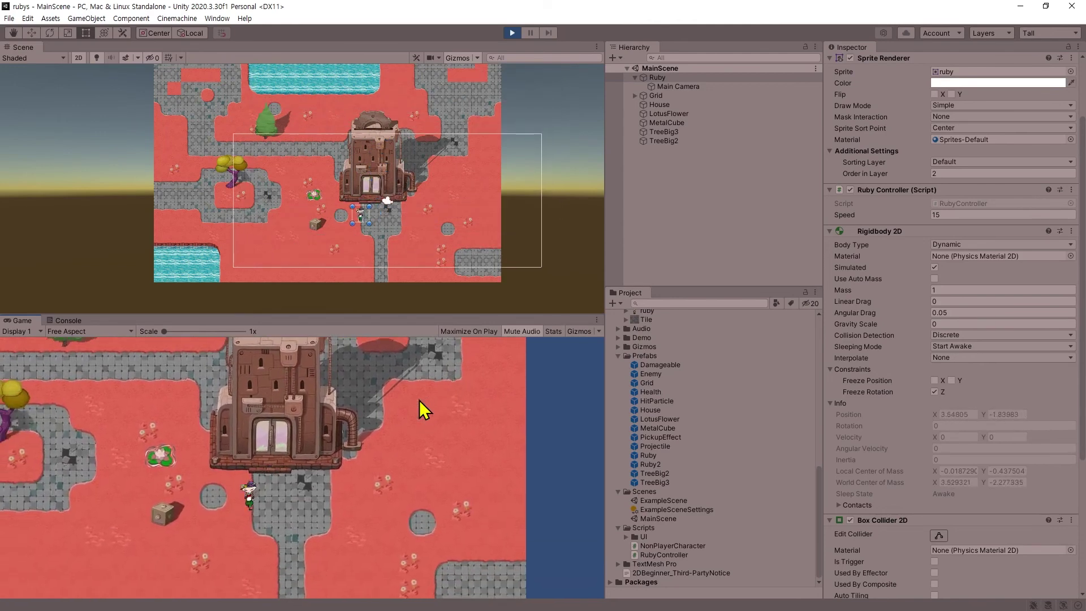
key(Right)
key(Up)
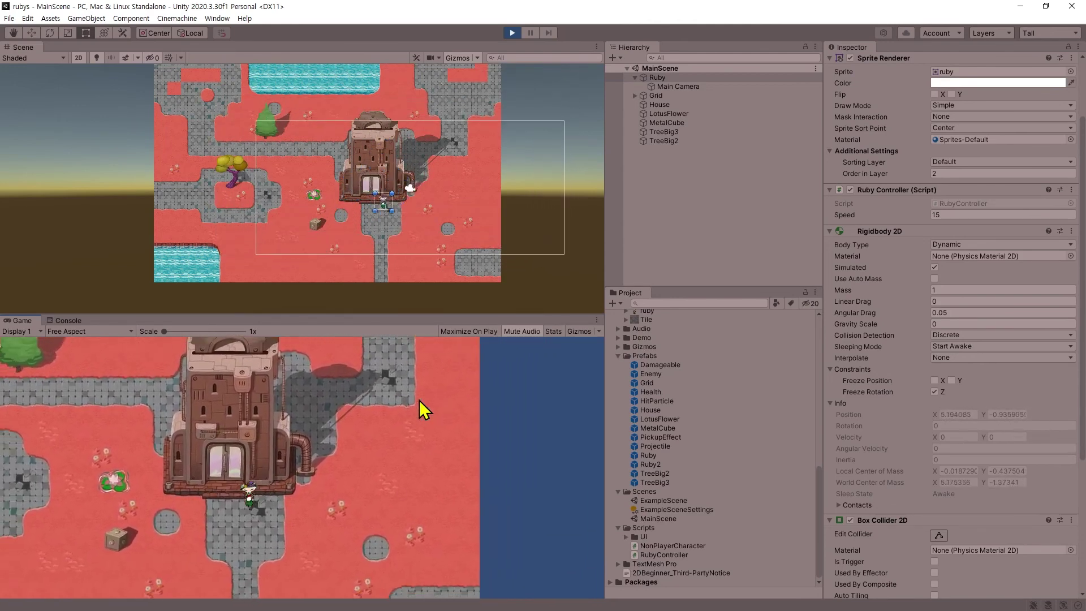
key(Left)
key(Up)
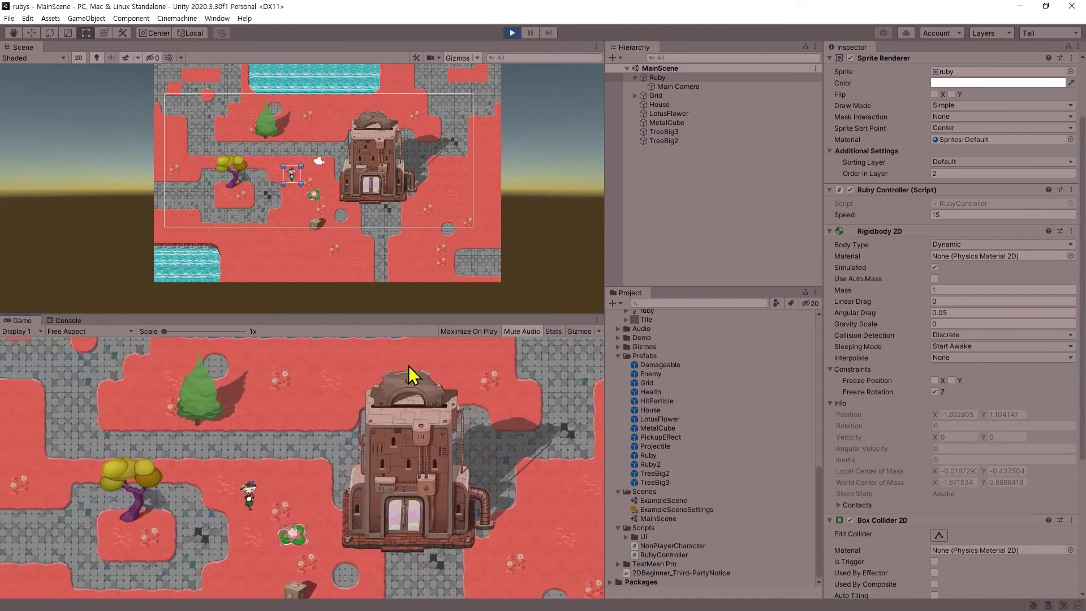
Step: Select the Grid object and examine the northern water area of the map in the Scene view
click(664, 95)
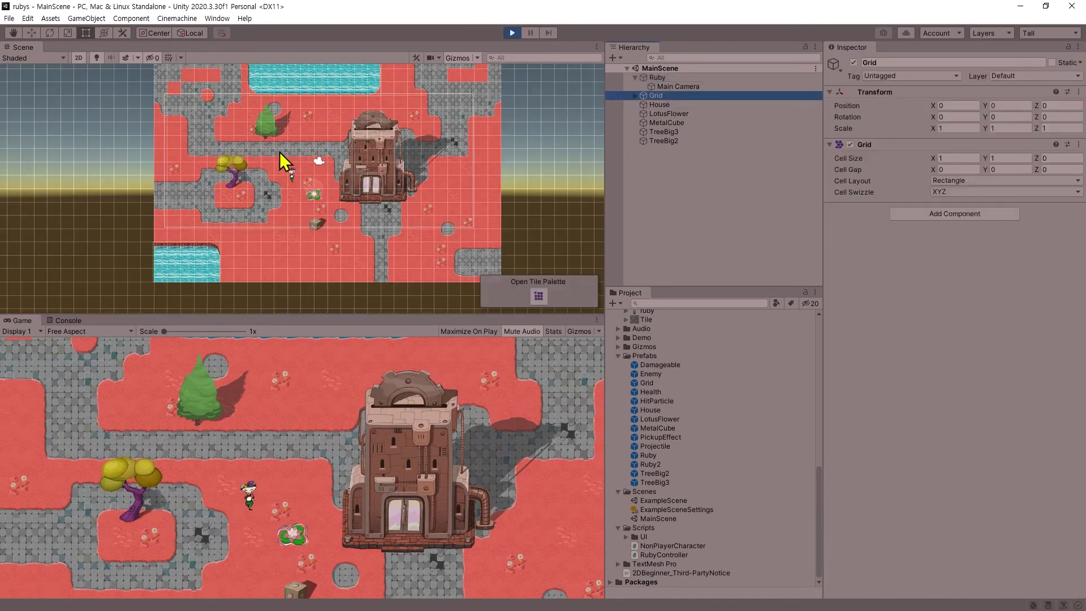
middle_drag(280, 153, 293, 195)
middle_drag(317, 153, 311, 181)
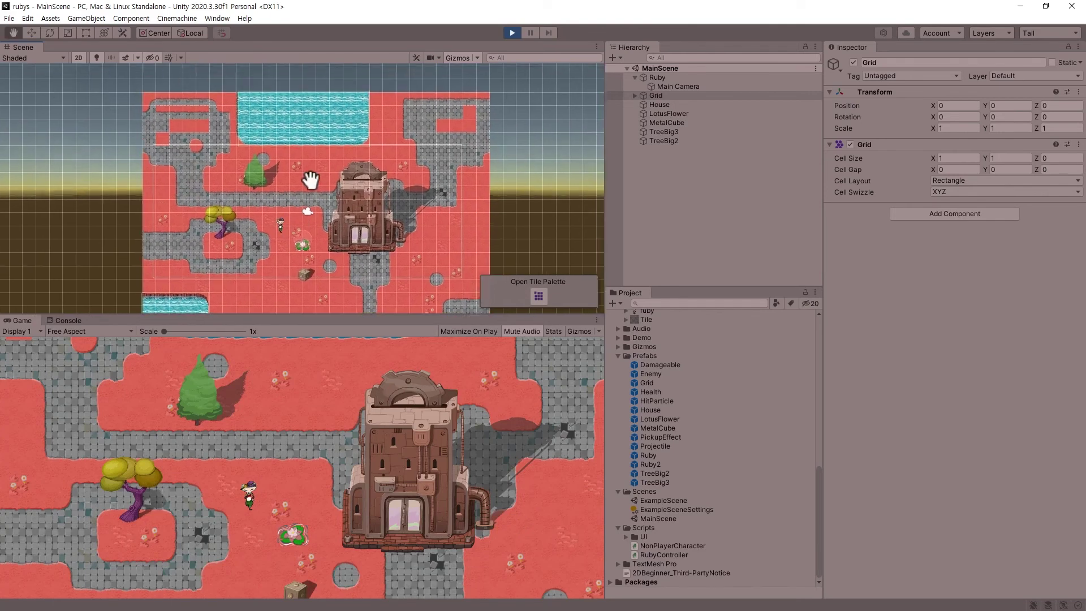
Step: Stop the running game, and switch to the Unity Learn page in the browser to mark the step on testing water collision as complete
click(512, 33)
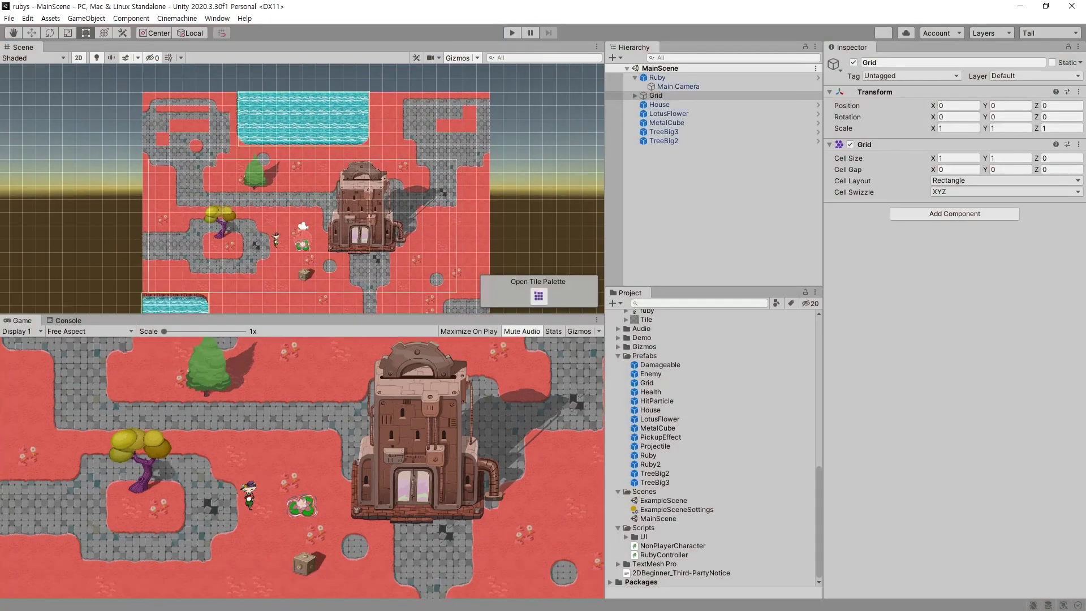
key(alt+Tab)
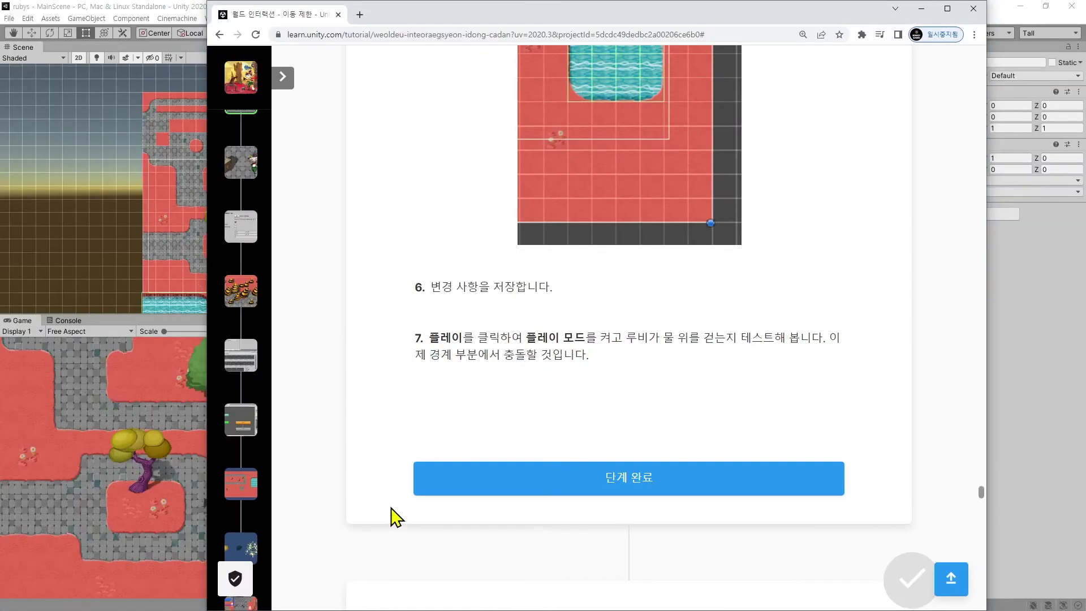
click(512, 485)
drag(574, 338, 748, 362)
click(686, 358)
triple_click(644, 336)
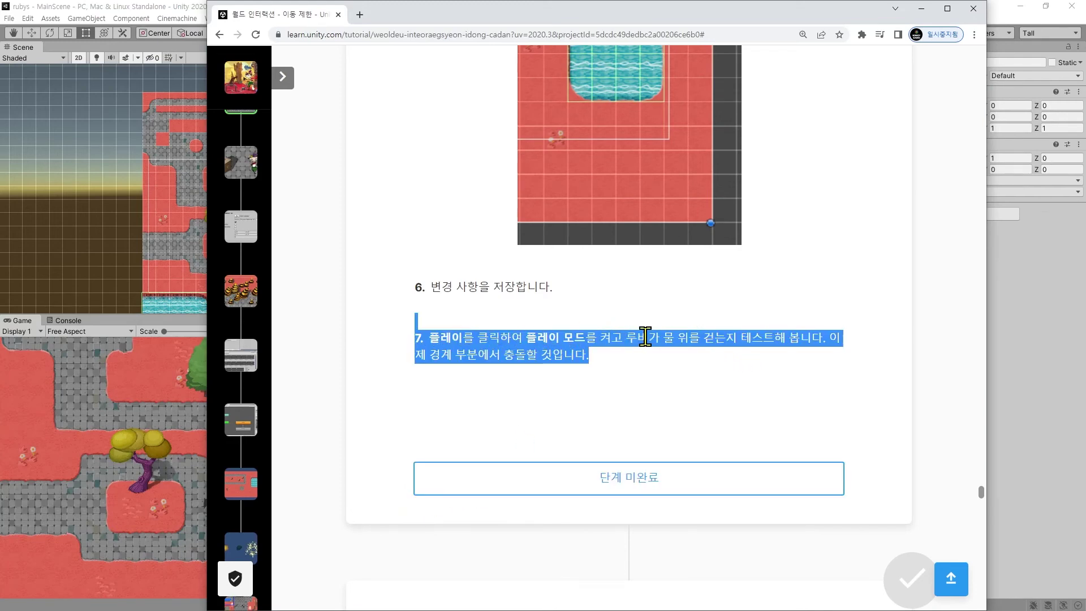
click(648, 338)
triple_click(648, 338)
click(627, 376)
scroll(594, 408, down, 2)
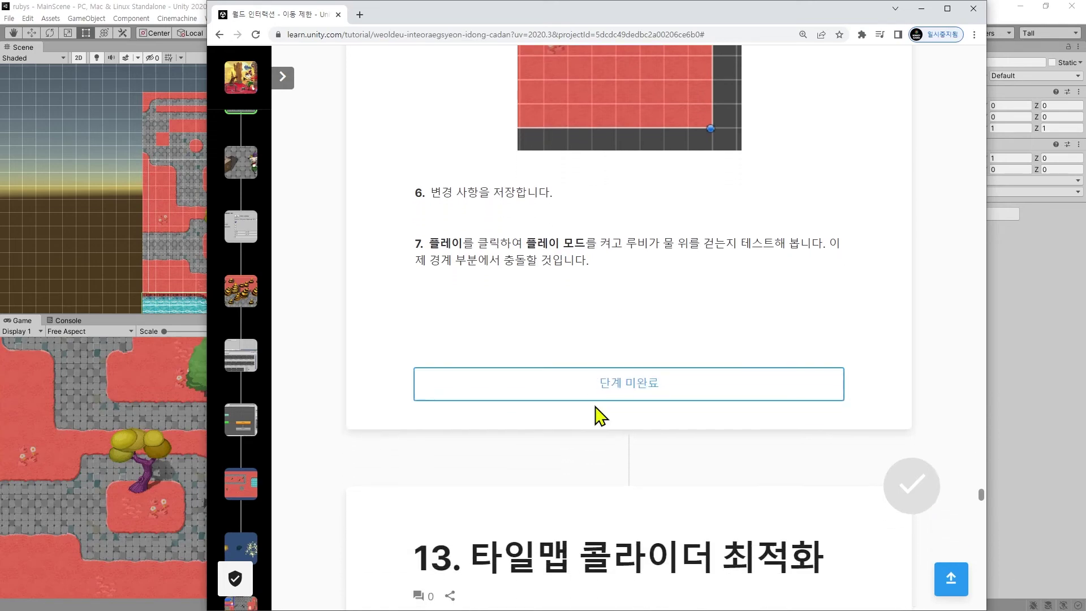
Step: Read section 13 of the tutorial on optimizing the tilemap collider, through the instructions for adding the Composite Collider 2D component
scroll(599, 416, down, 5)
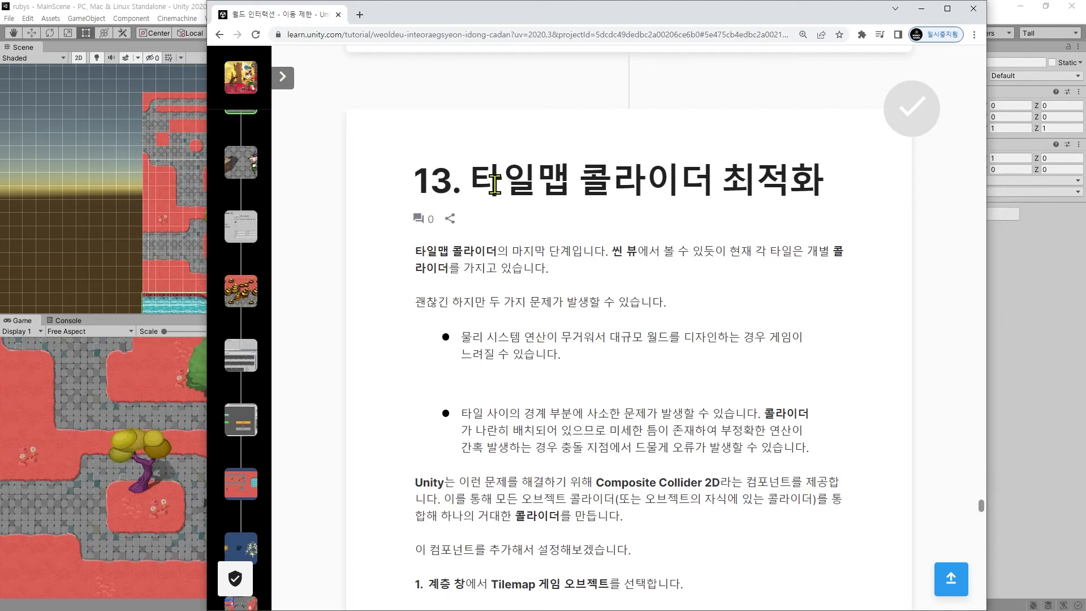
drag(495, 184, 758, 198)
scroll(707, 266, down, 3)
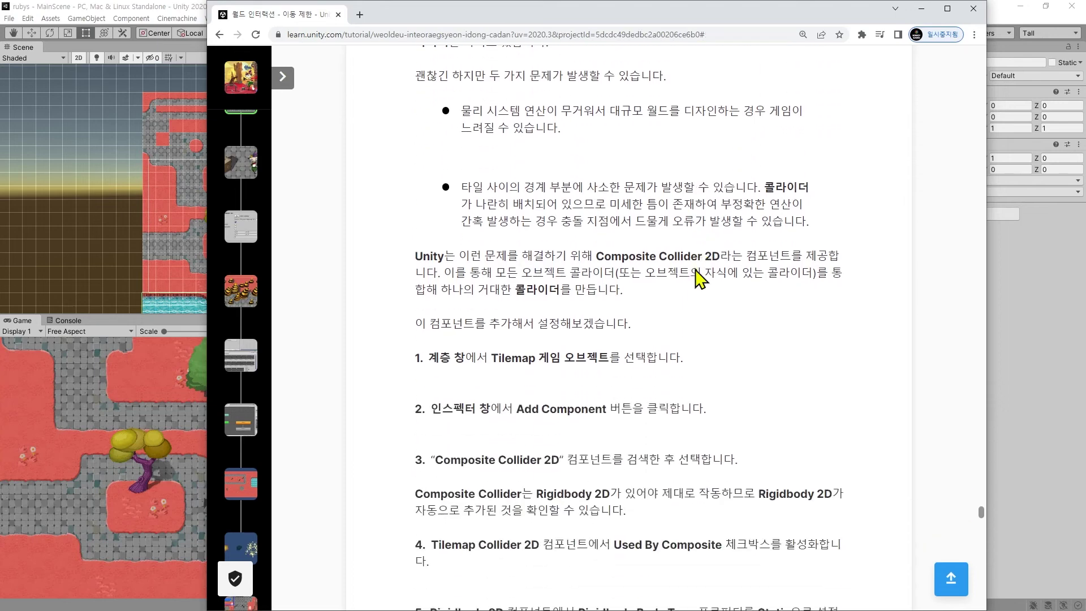
scroll(702, 277, down, 1)
double_click(466, 384)
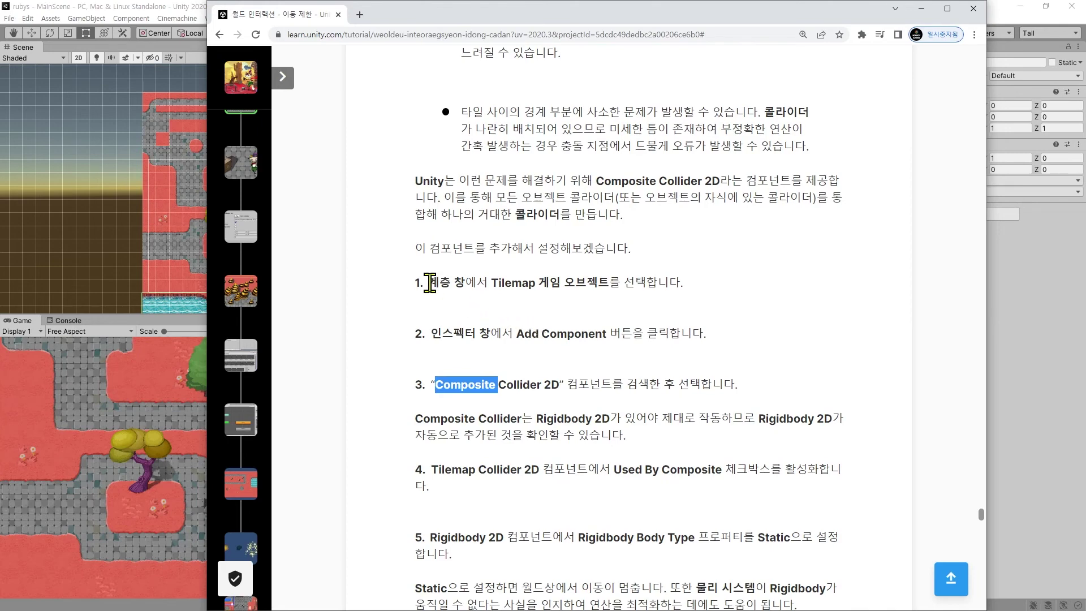
drag(431, 283, 546, 284)
click(551, 300)
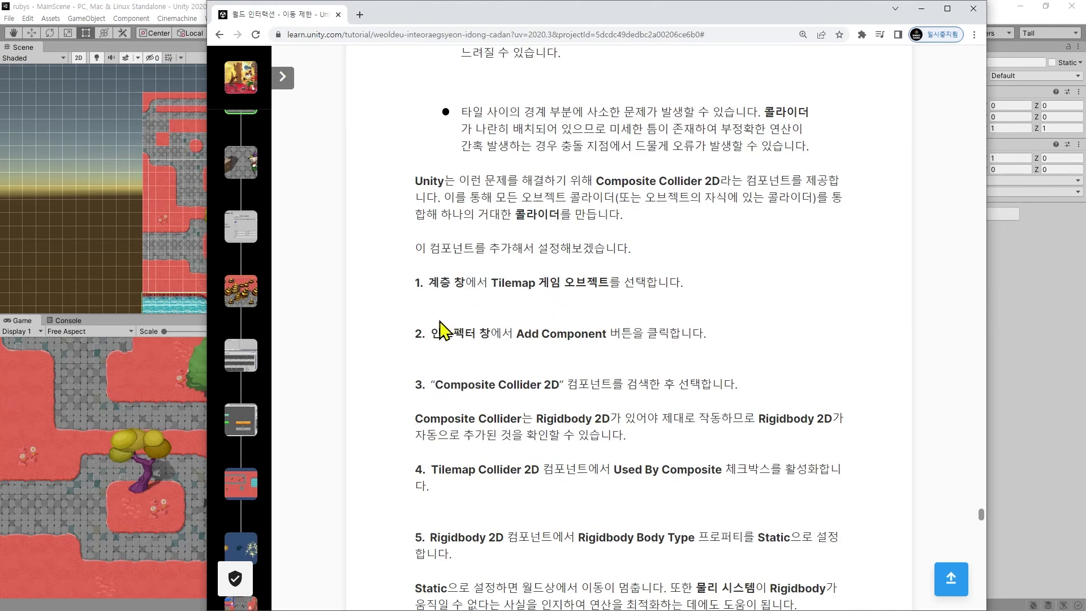
drag(500, 335, 732, 347)
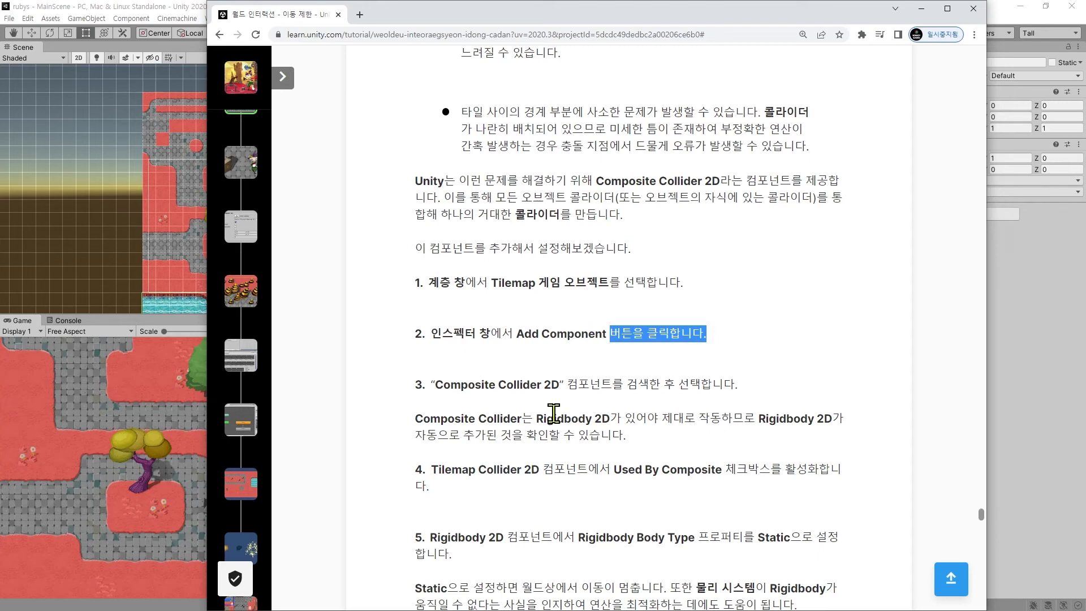
double_click(507, 380)
drag(551, 392, 736, 383)
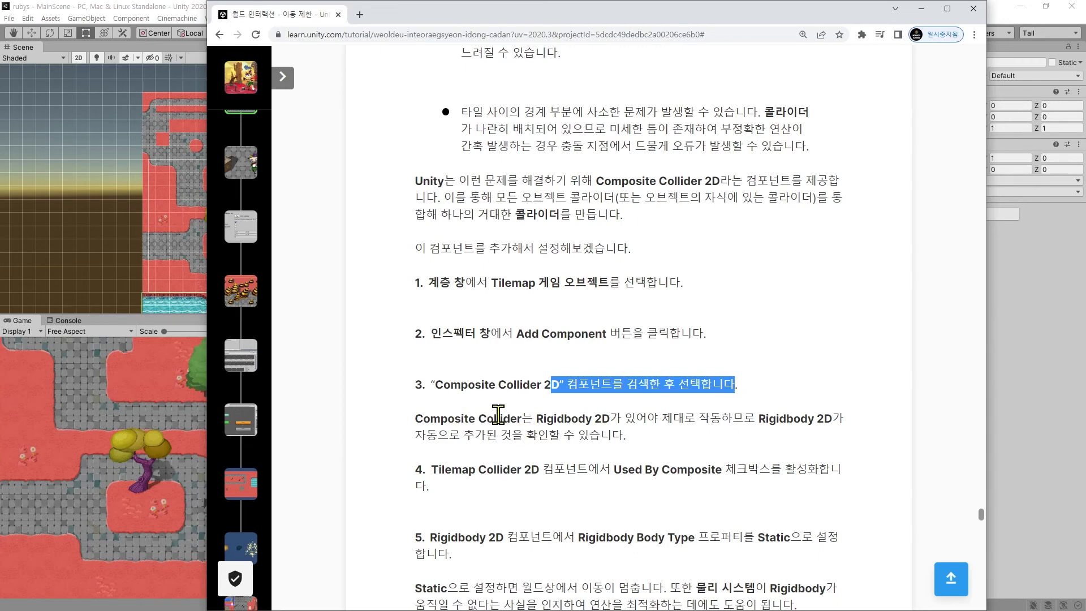
Step: Read the tutorial's instructions and example image for the Rigidbody 2D, Used By Composite and Static body type settings
double_click(540, 418)
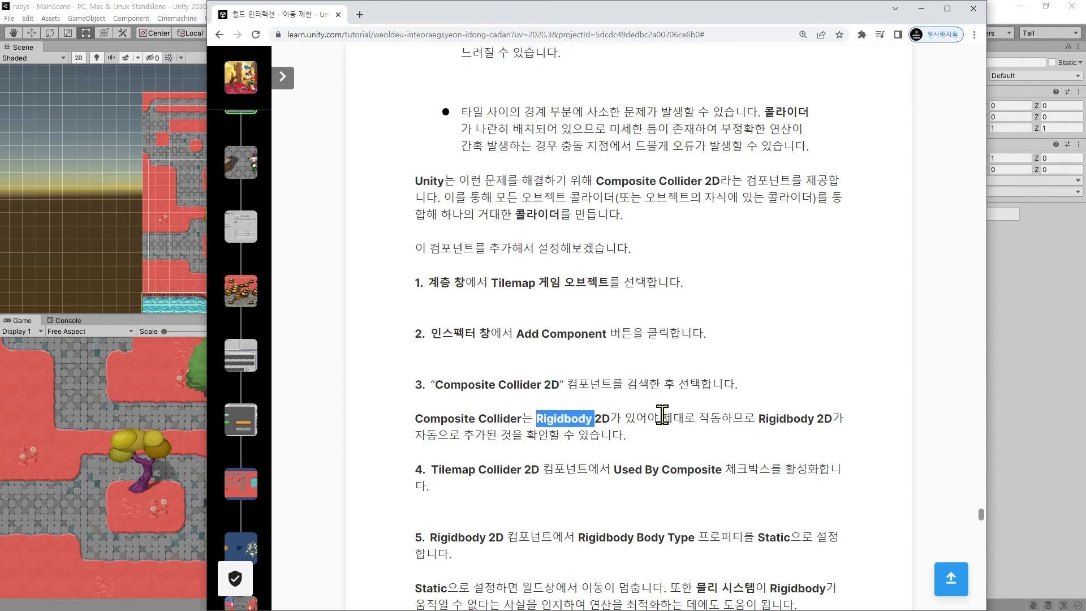
drag(673, 418, 810, 413)
drag(670, 447, 455, 419)
scroll(457, 419, down, 1)
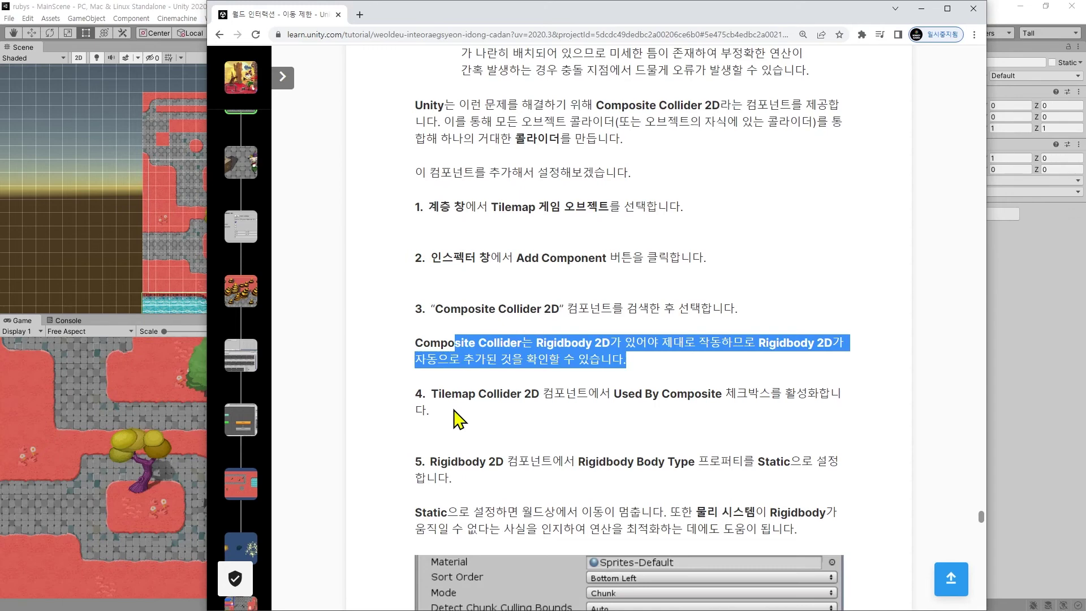
scroll(457, 420, down, 2)
middle_click(347, 395)
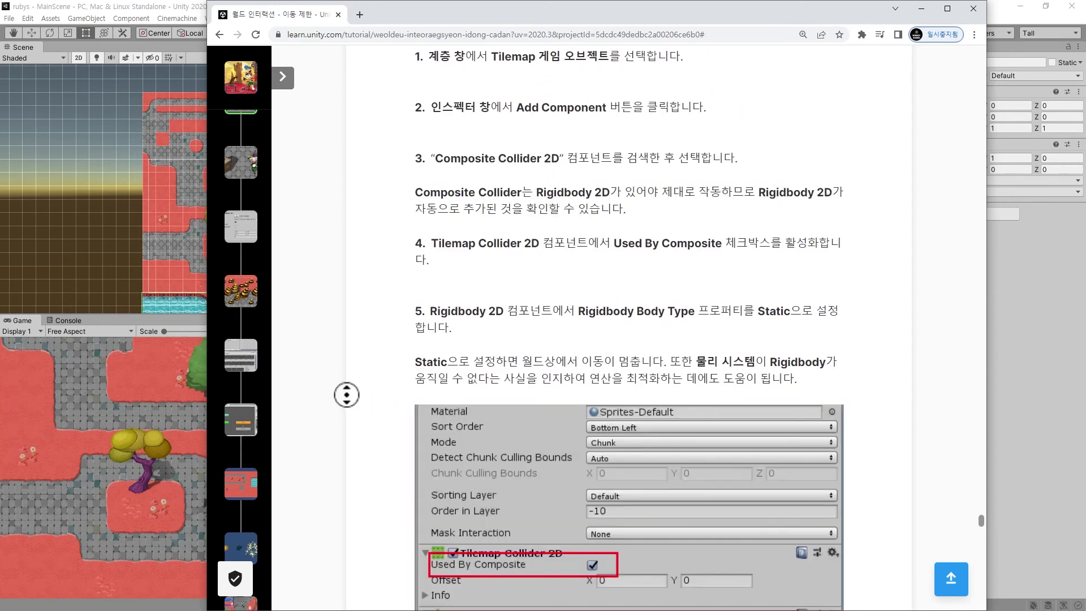
middle_click(343, 414)
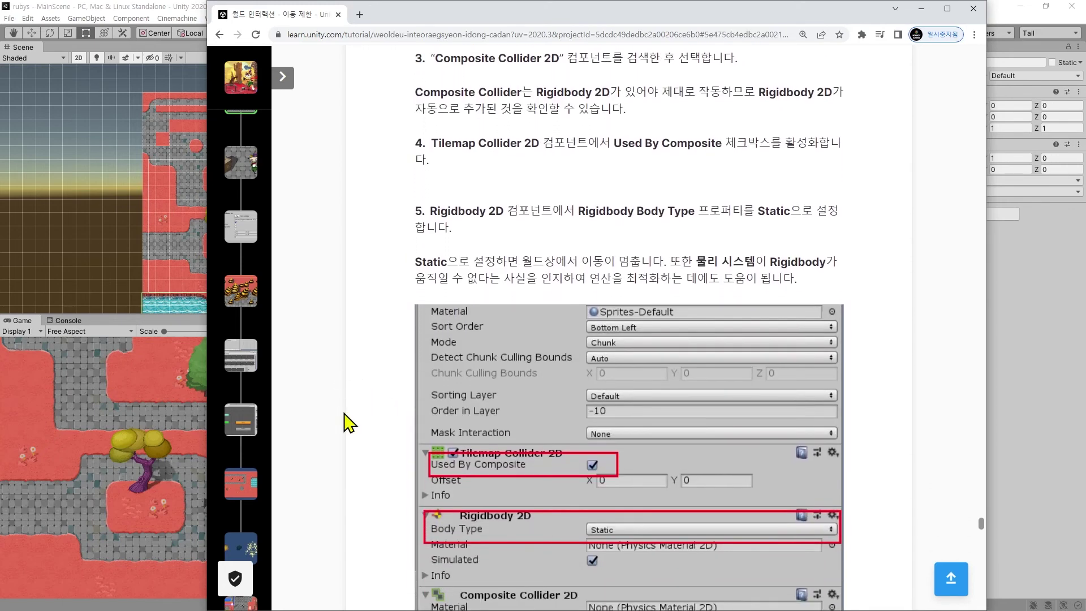
scroll(349, 422, down, 1)
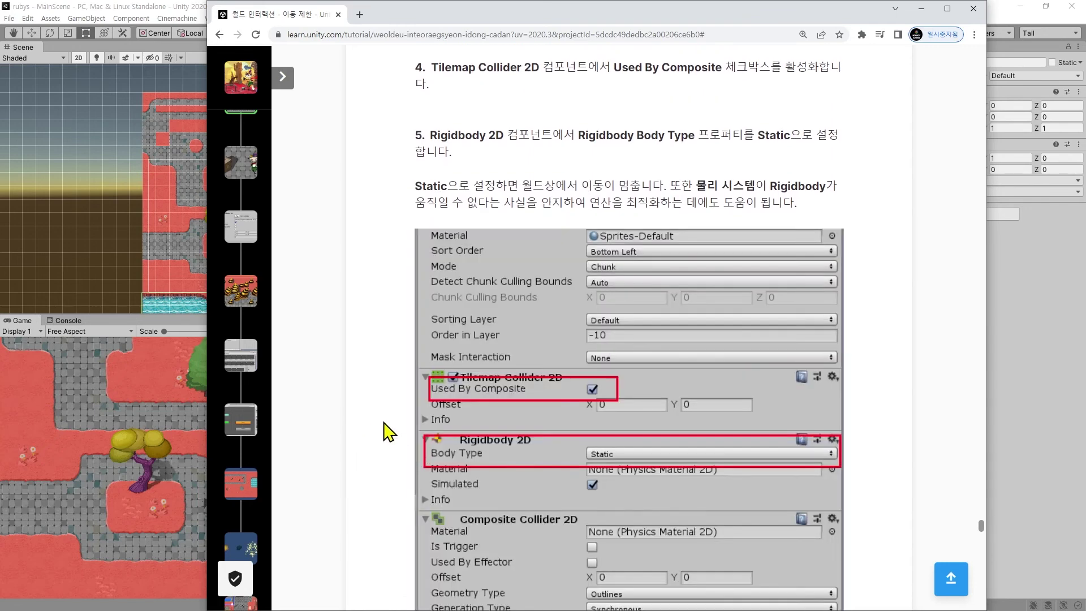
Step: Return to Unity, select the Tilemap under Grid, and keep its Rigidbody 2D Body Type at Static
click(125, 7)
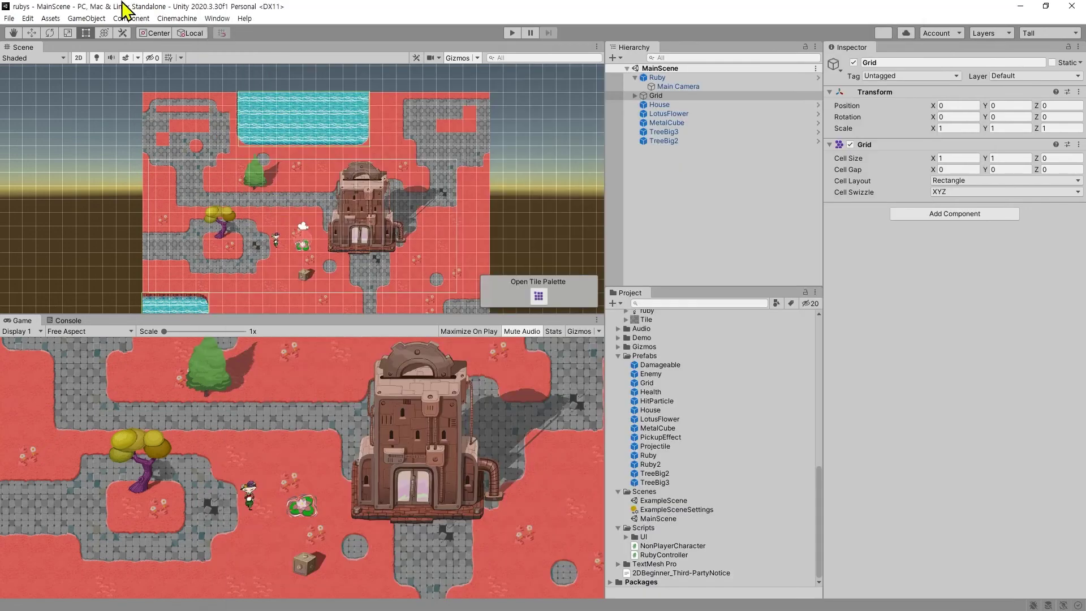
click(656, 96)
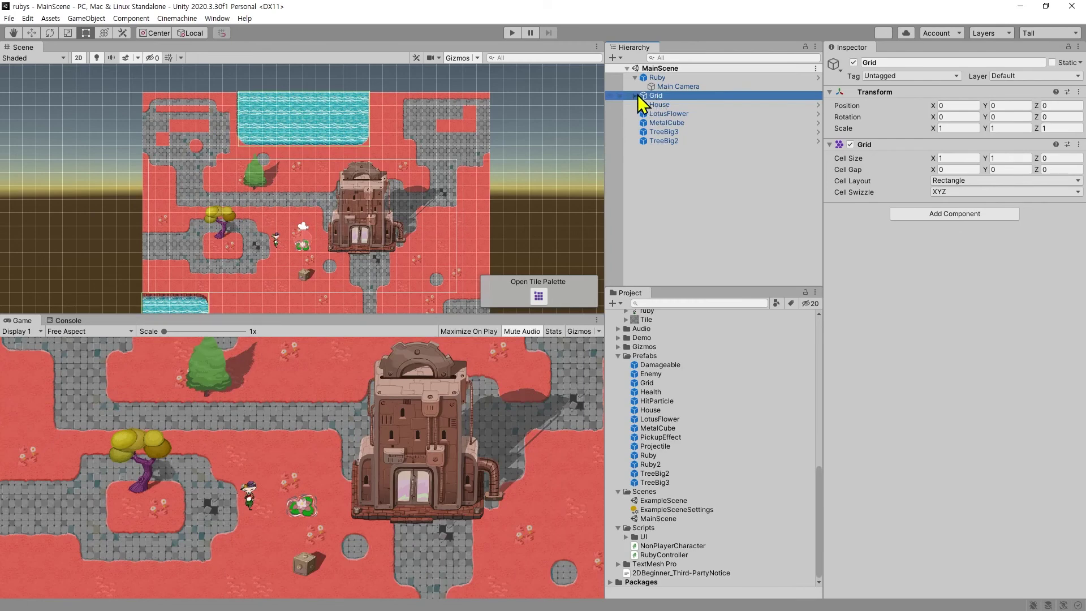
click(635, 96)
click(669, 105)
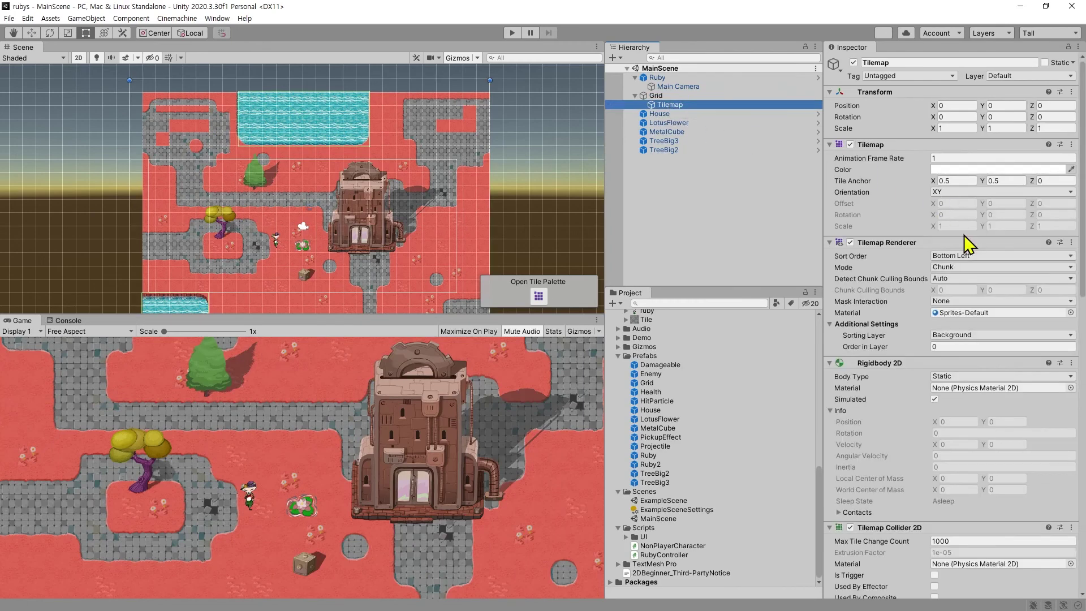
click(955, 375)
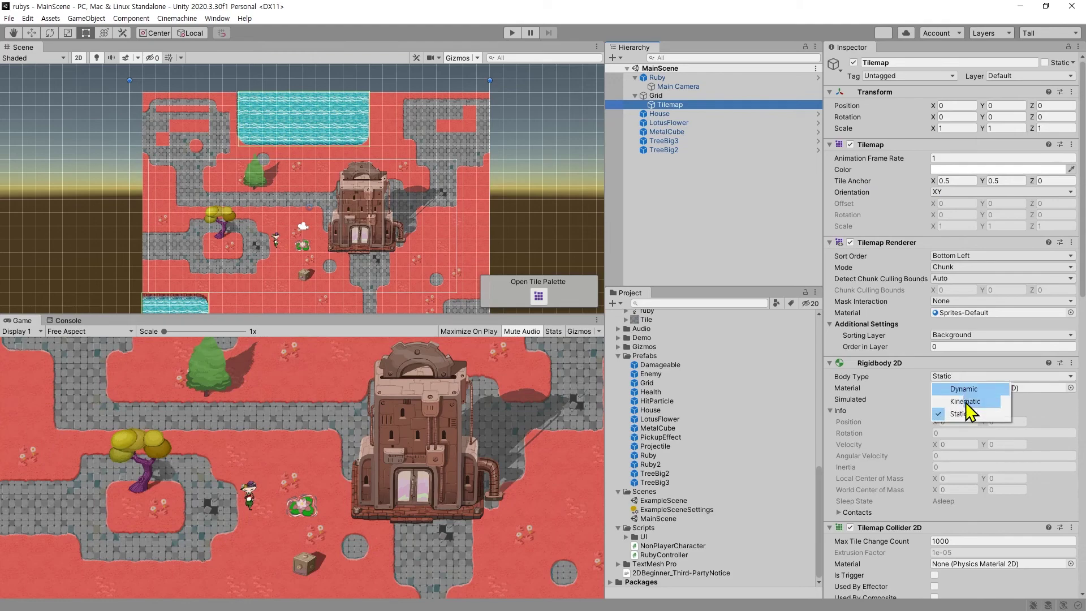
click(961, 406)
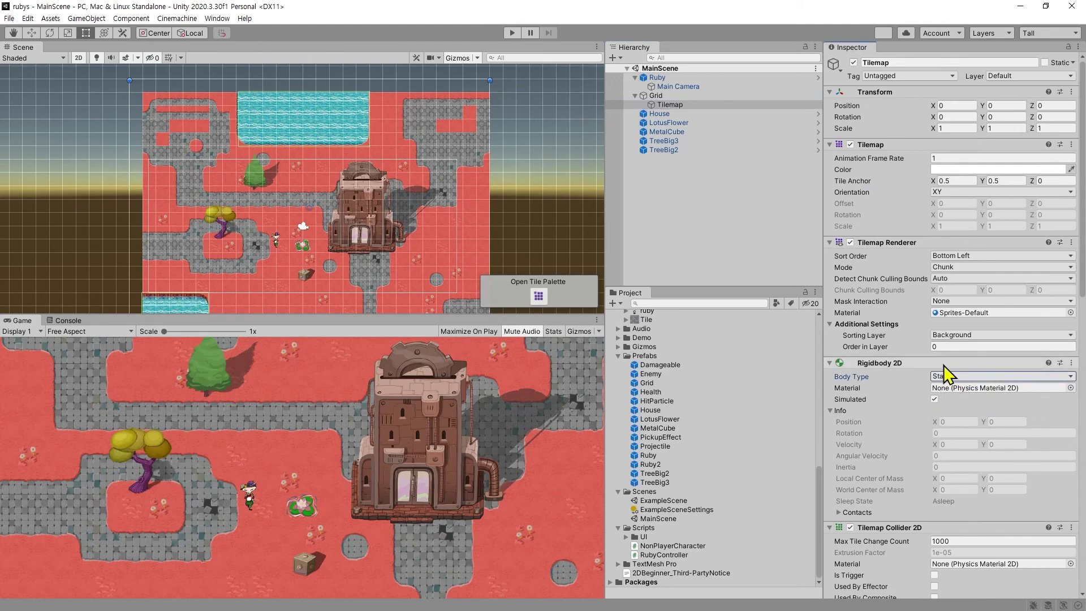
Step: Compare the Tilemap's Rigidbody 2D settings with the tutorial's example image, and expand the component's Contacts information
key(alt+Tab)
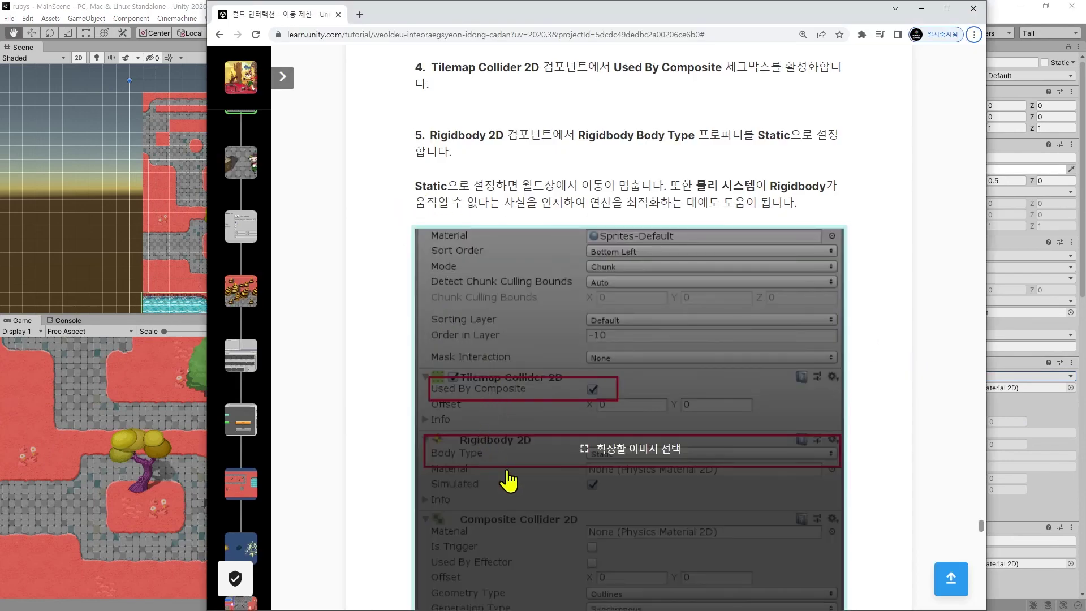
key(alt+Tab)
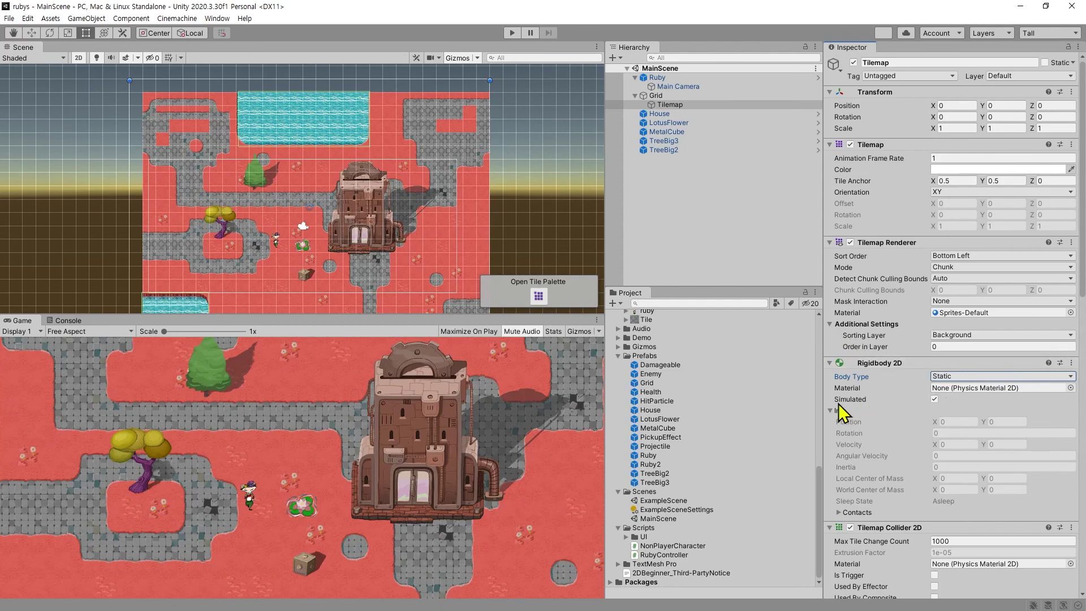
click(851, 512)
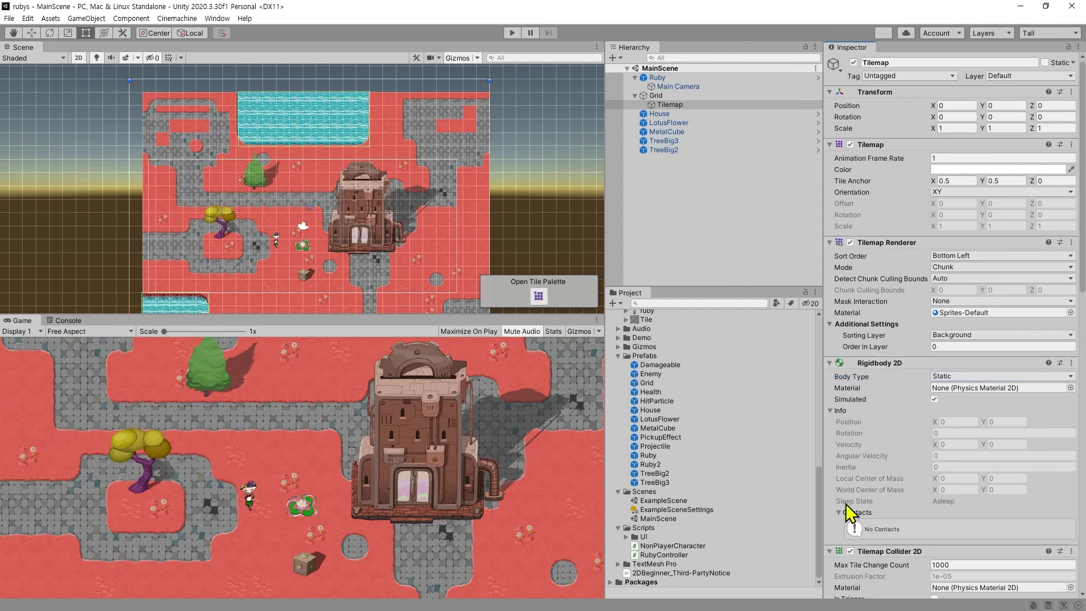
Step: Switch back to the tutorial, read the closing notes of section 13, and mark that section as complete
key(alt+Tab)
scroll(538, 376, down, 3)
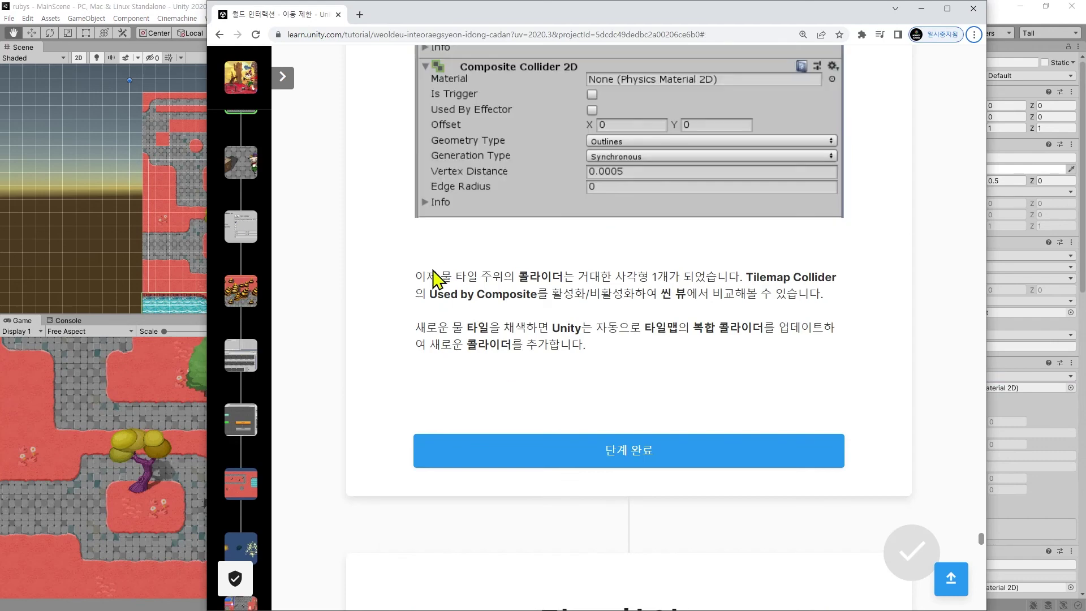
drag(440, 277, 688, 373)
click(687, 374)
click(620, 459)
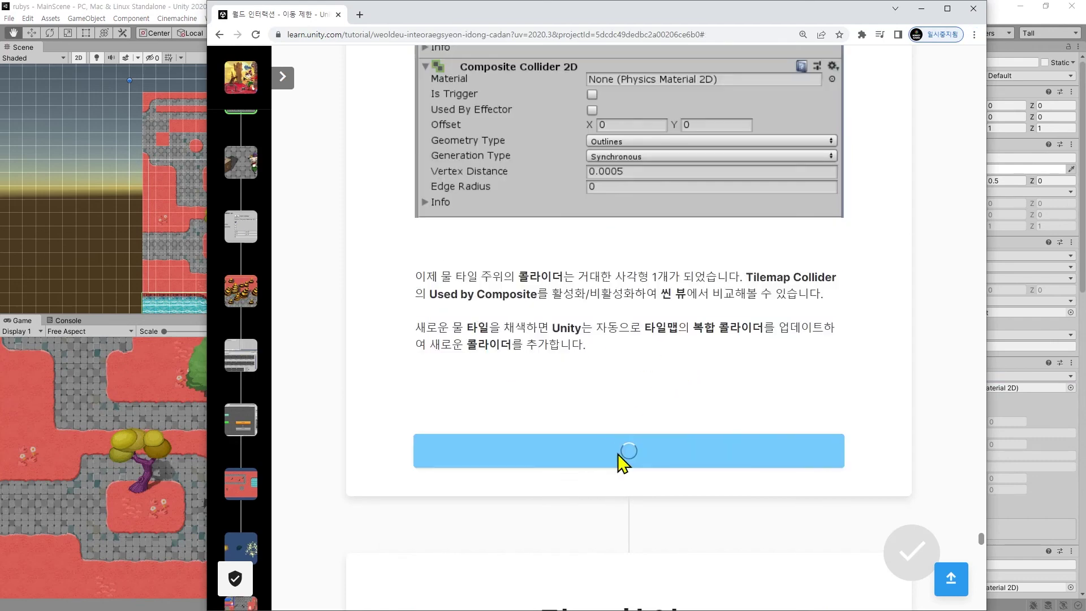
click(618, 455)
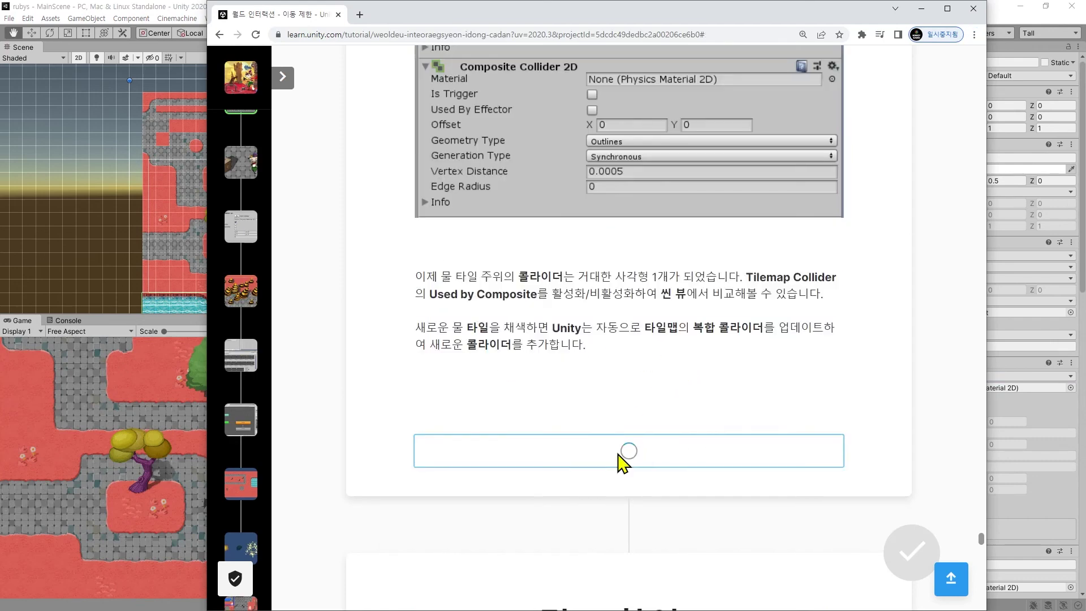
click(620, 459)
drag(588, 347, 420, 276)
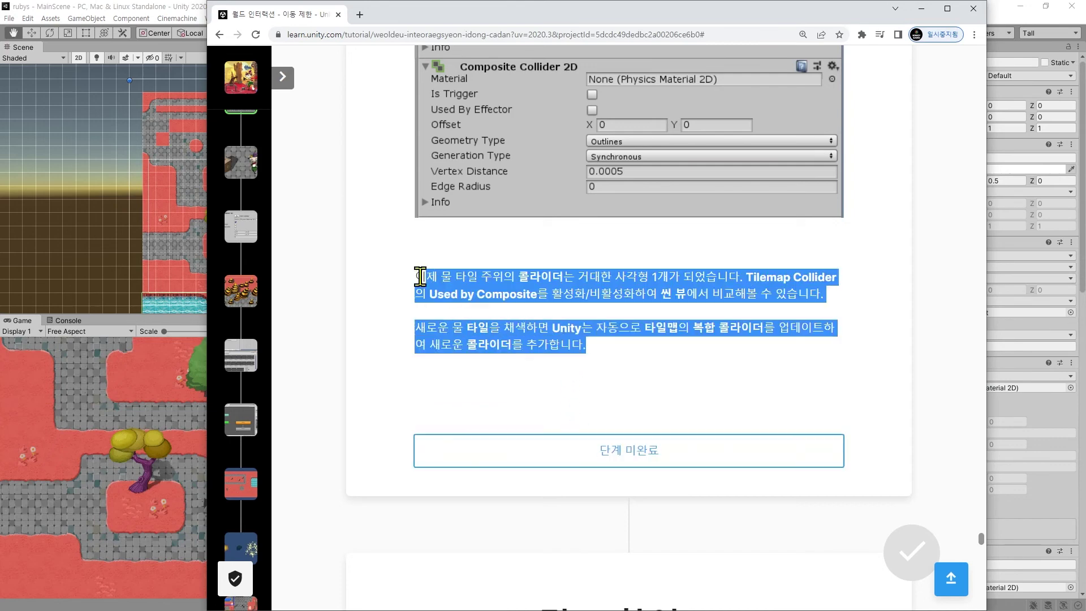
Step: Examine the RubyController reference script in section 14 of the tutorial, including its Rigidbody2D declaration and Update method
middle_click(611, 360)
scroll(604, 375, down, 5)
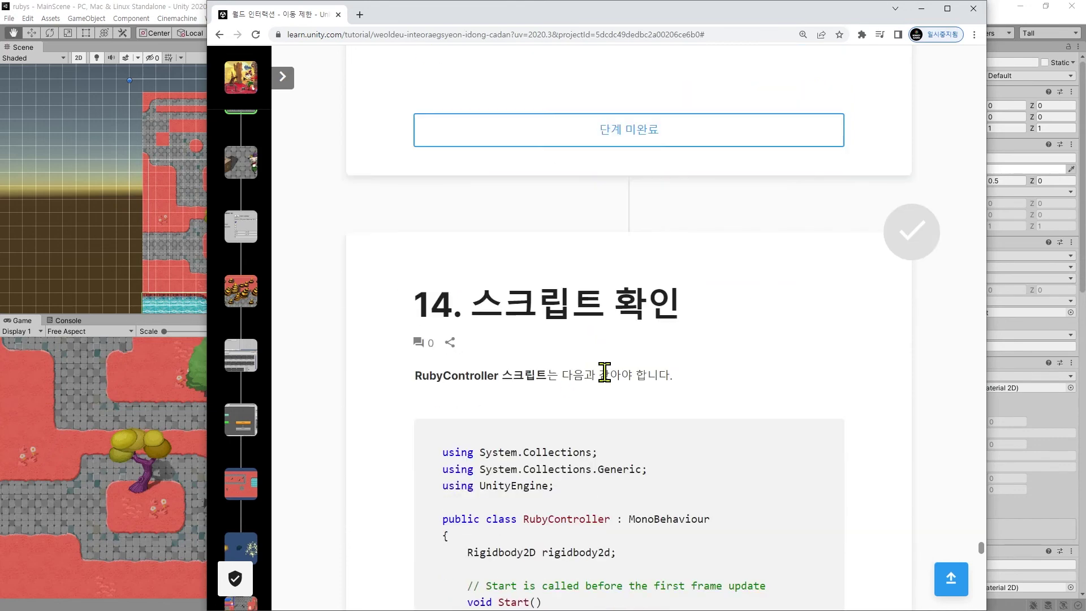
scroll(563, 368, down, 5)
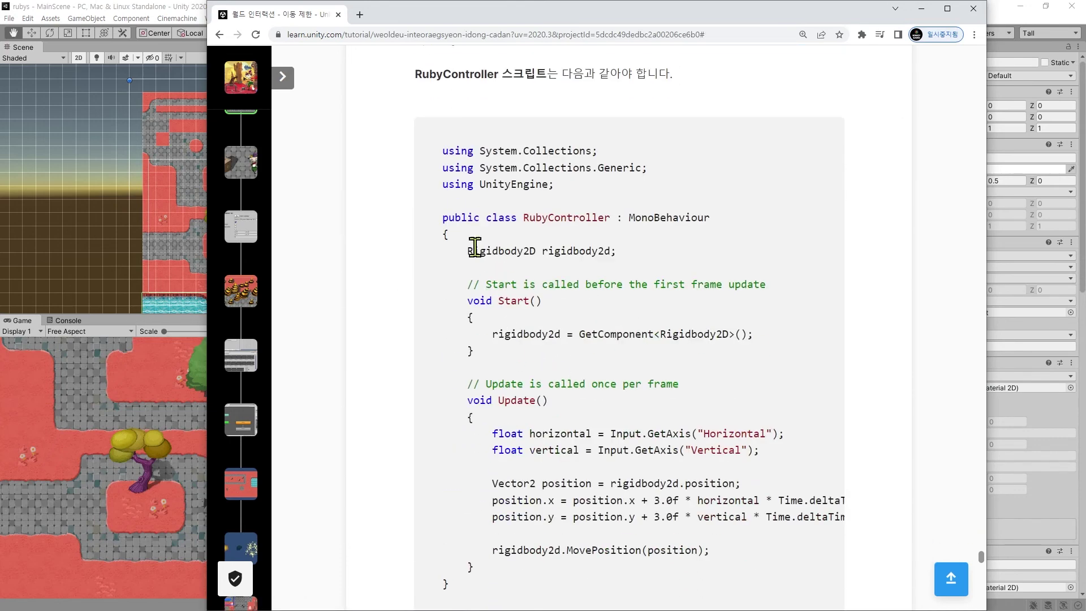
drag(467, 251, 618, 253)
scroll(612, 284, down, 2)
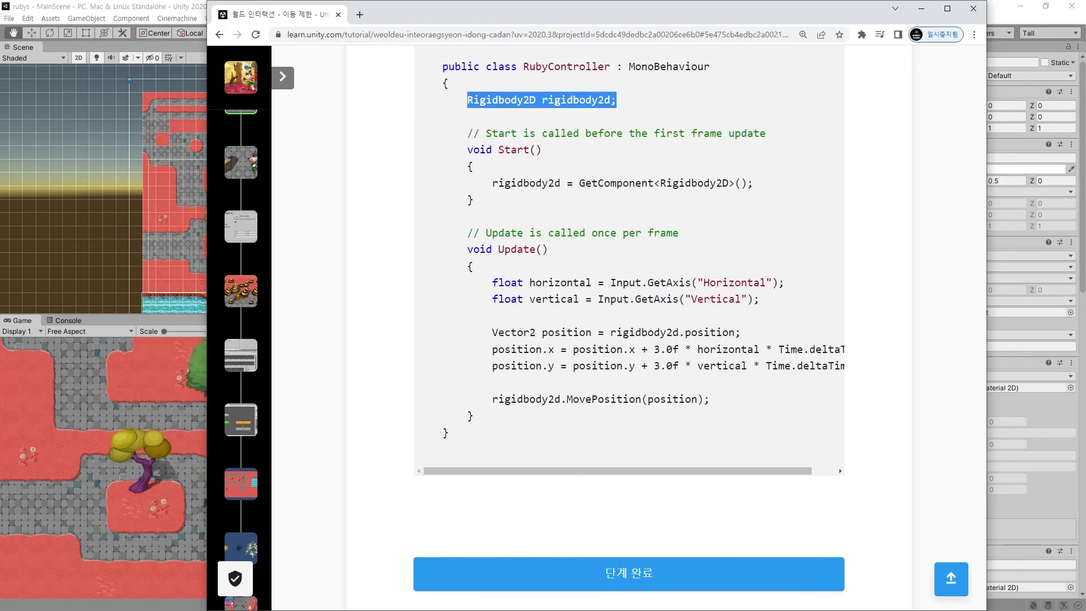
Step: Switch to Visual Studio, set the speed assigned in RubyController's Start method to 15f, and save the script
key(alt+Tab)
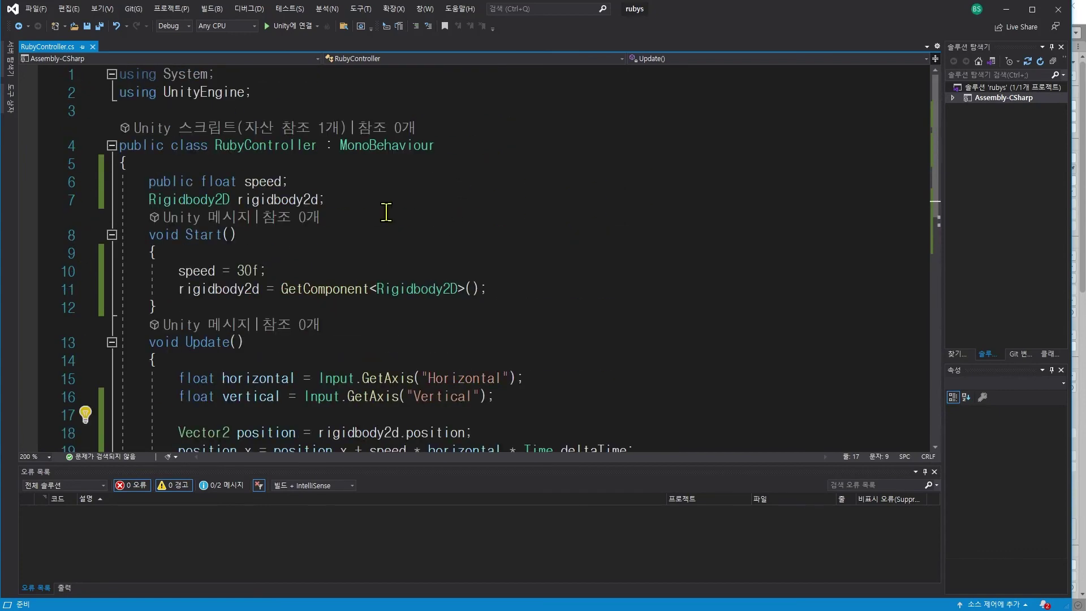
double_click(252, 186)
scroll(388, 281, down, 1)
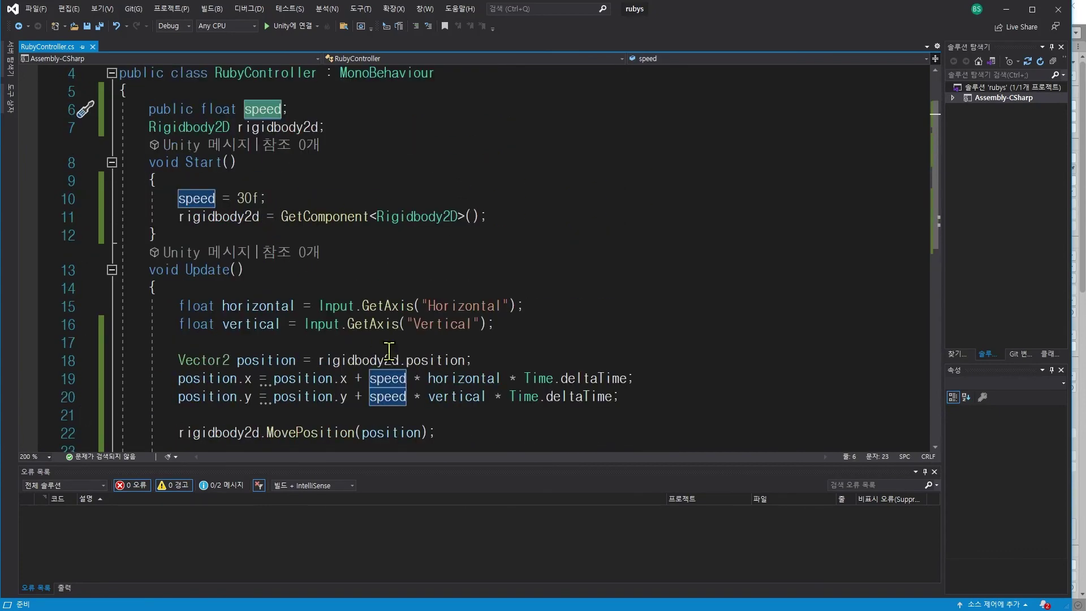
click(389, 399)
double_click(244, 198)
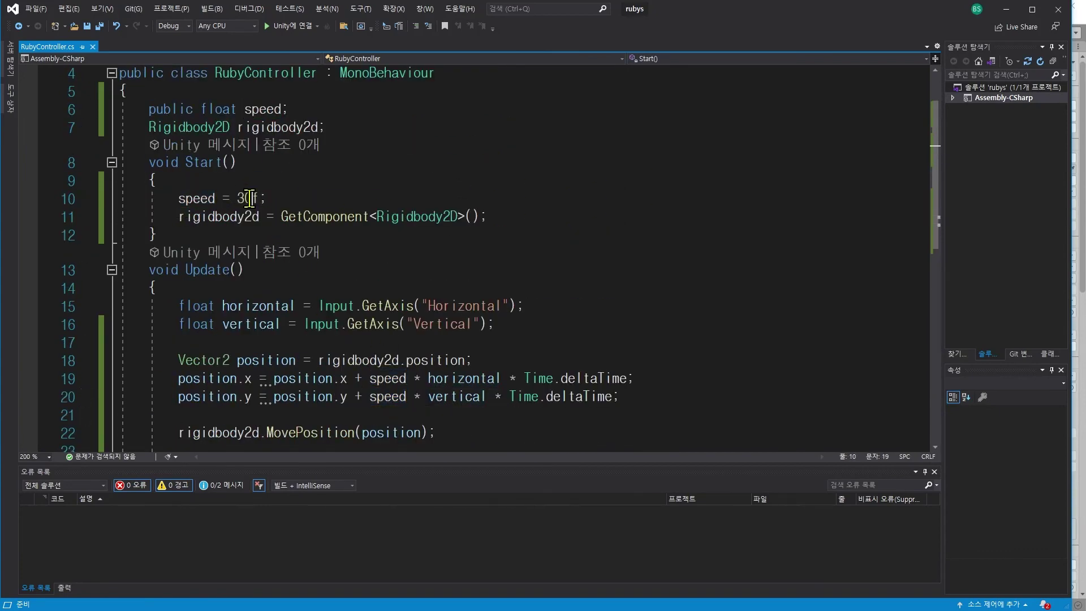
text(15)
key(ctrl+s)
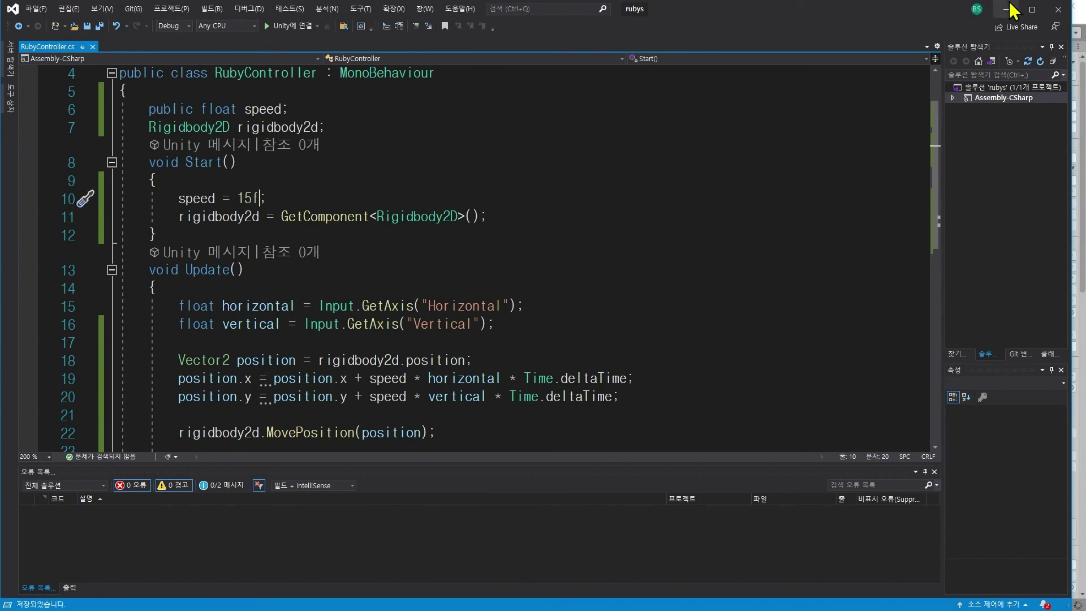
click(1032, 9)
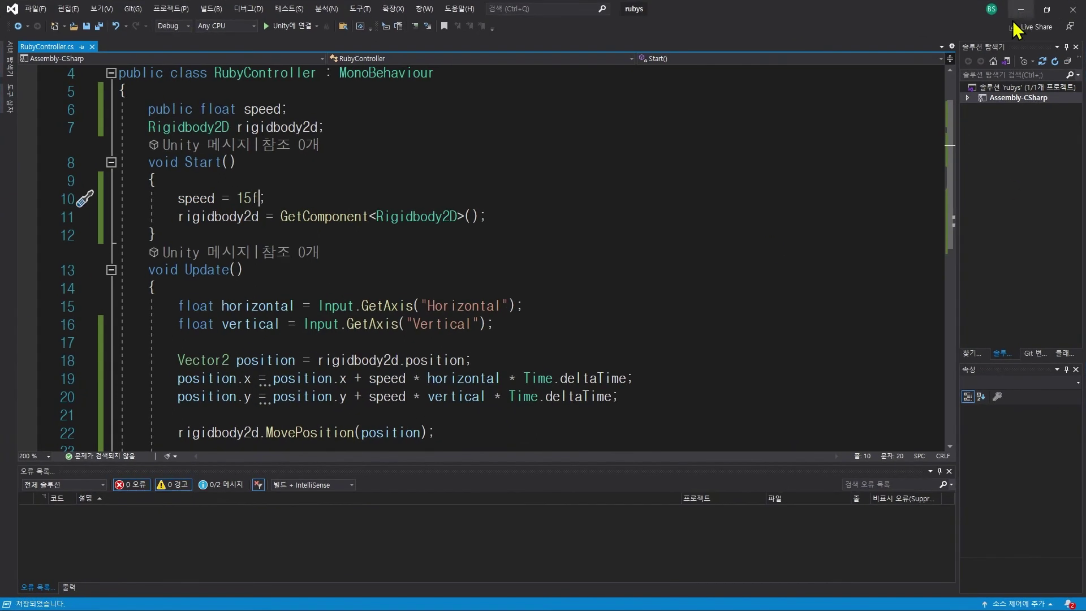
Step: Highlight the uses of the speed variable in the RubyController script
double_click(196, 198)
double_click(263, 110)
double_click(200, 198)
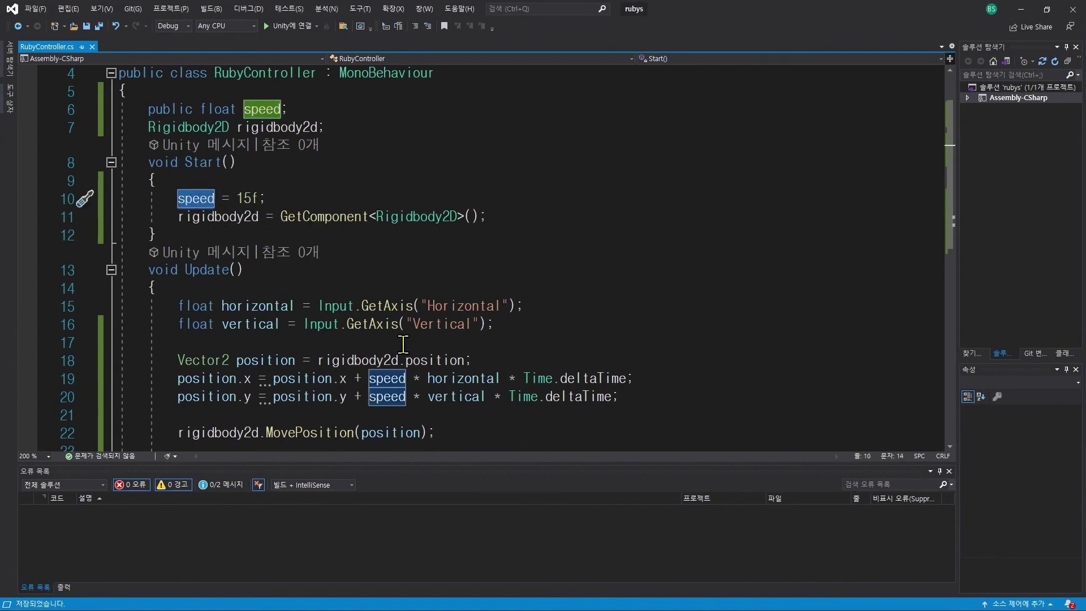
Step: Switch back to the Unity Learn tutorial and mark section 14 as complete
click(1021, 9)
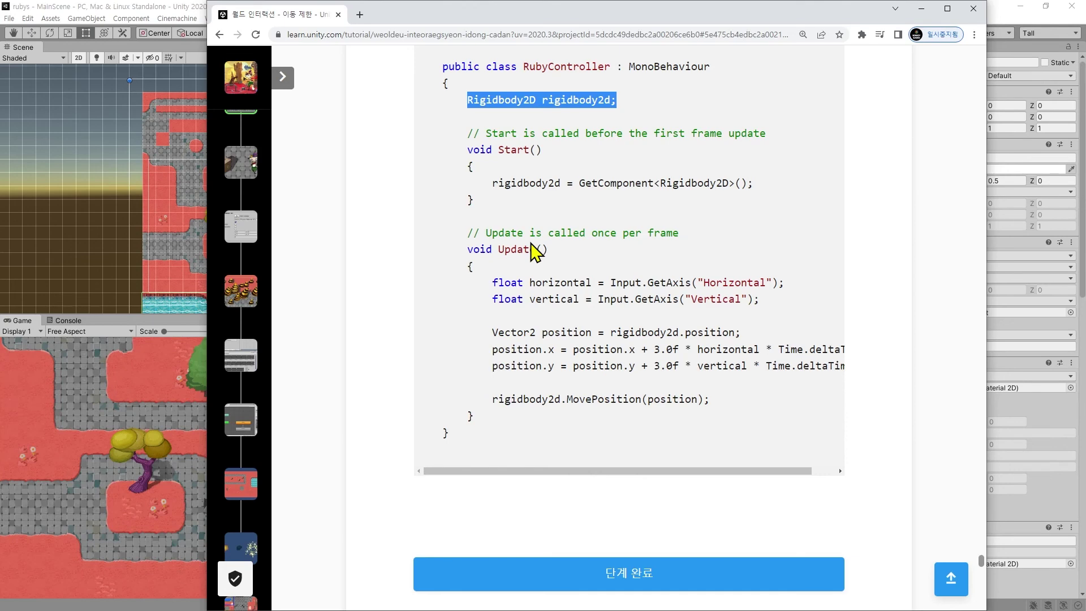
click(628, 566)
middle_click(388, 341)
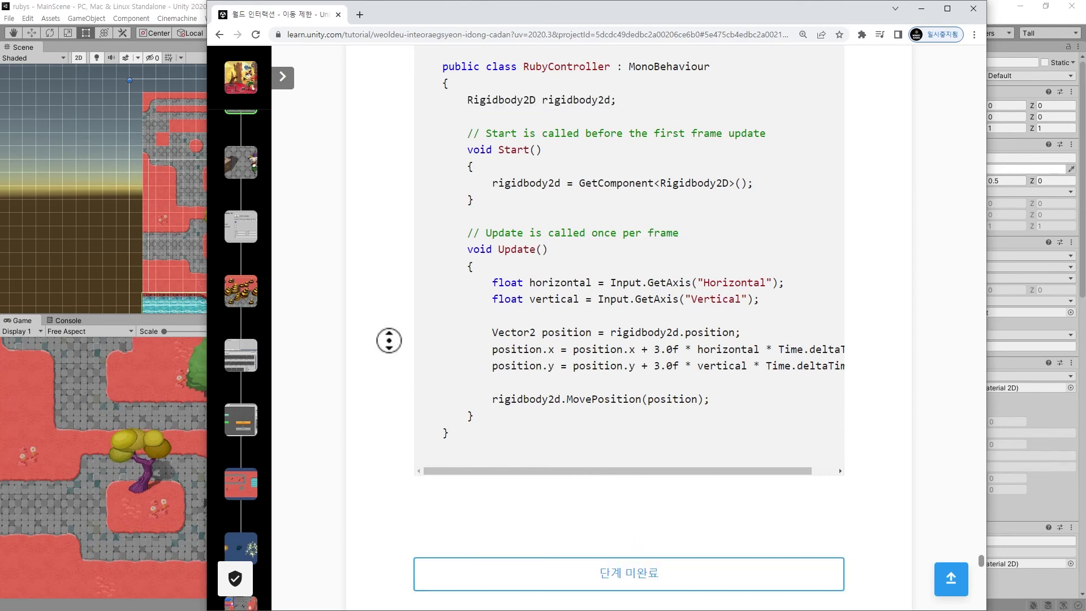
Step: Reread section 14's RubyController reference script, from the Rigidbody2D declaration through the Update method, and compare it with the script in Visual Studio
scroll(383, 364, up, 6)
drag(458, 290, 706, 294)
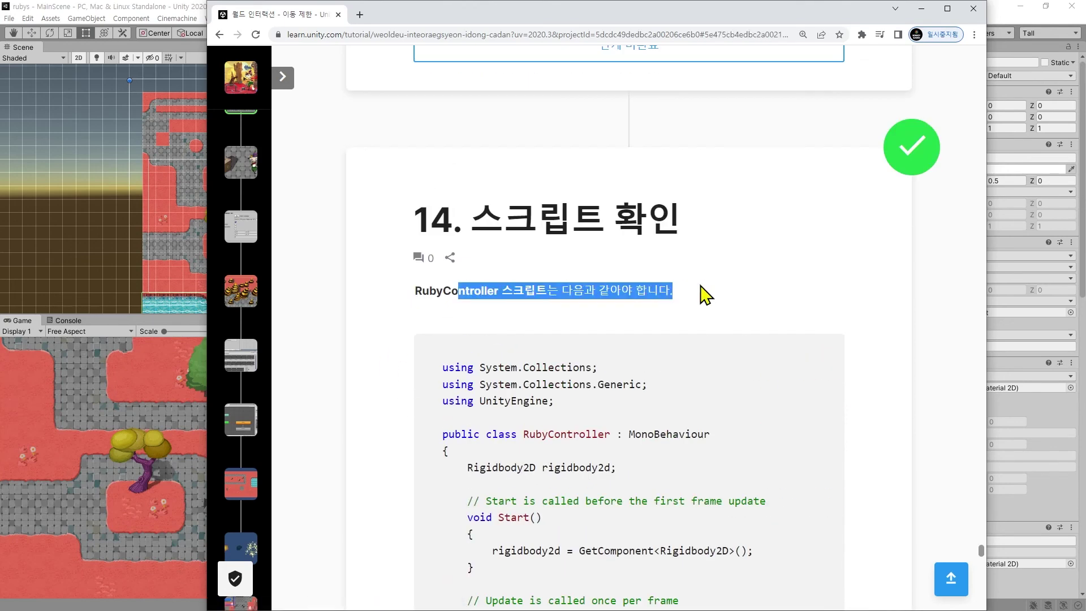
scroll(679, 291, down, 7)
drag(473, 90, 702, 113)
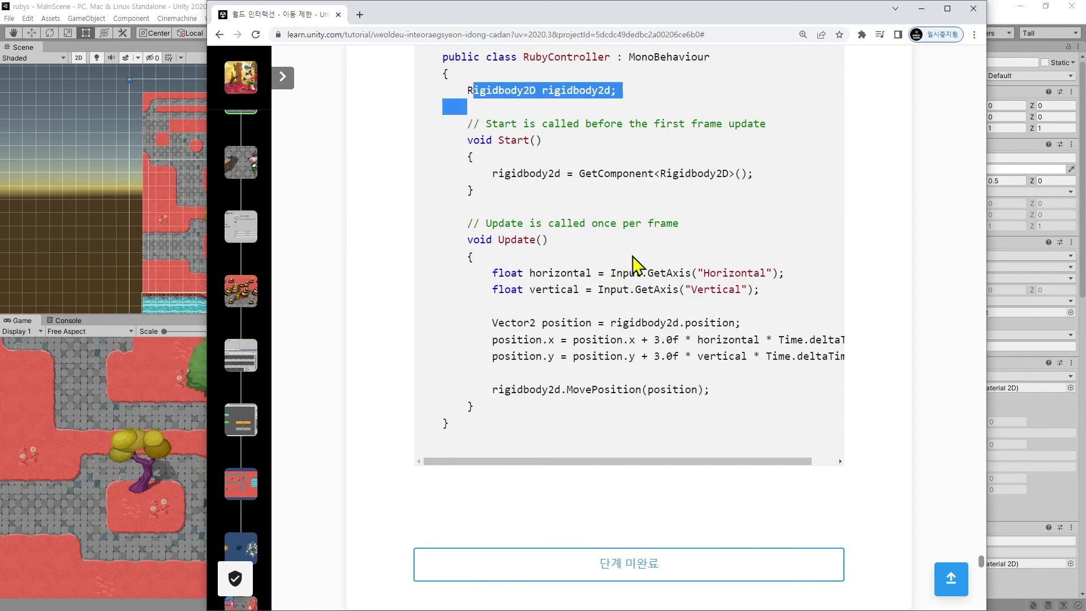
drag(485, 240, 635, 456)
click(487, 205)
drag(477, 158, 549, 367)
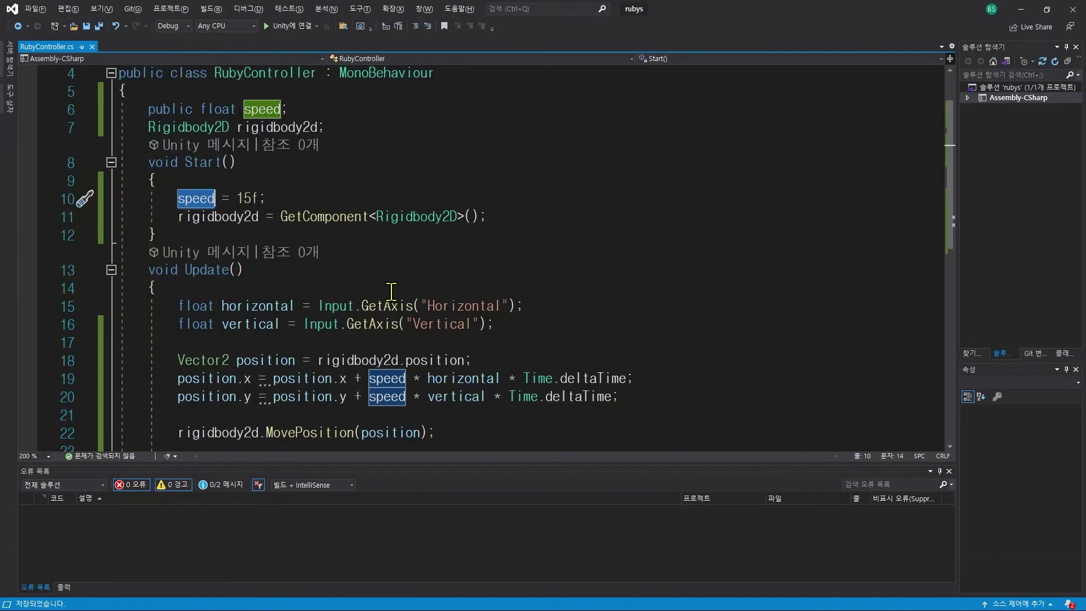
key(alt+Tab)
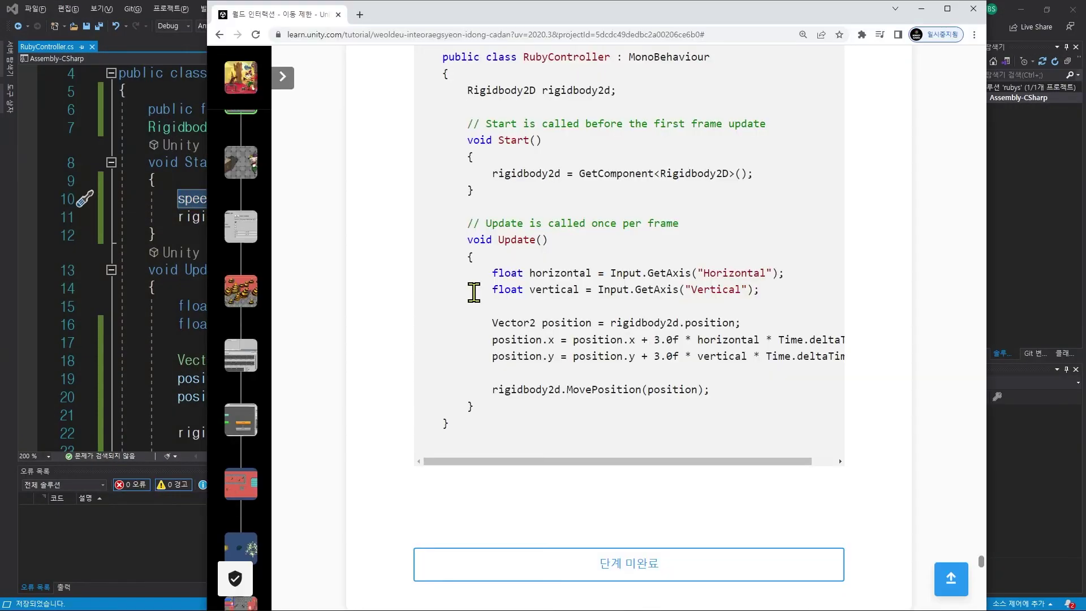
Step: Read the section 15 summary on the physics system, Rigidbody components and colliders, and mark that section as complete
scroll(475, 316, down, 8)
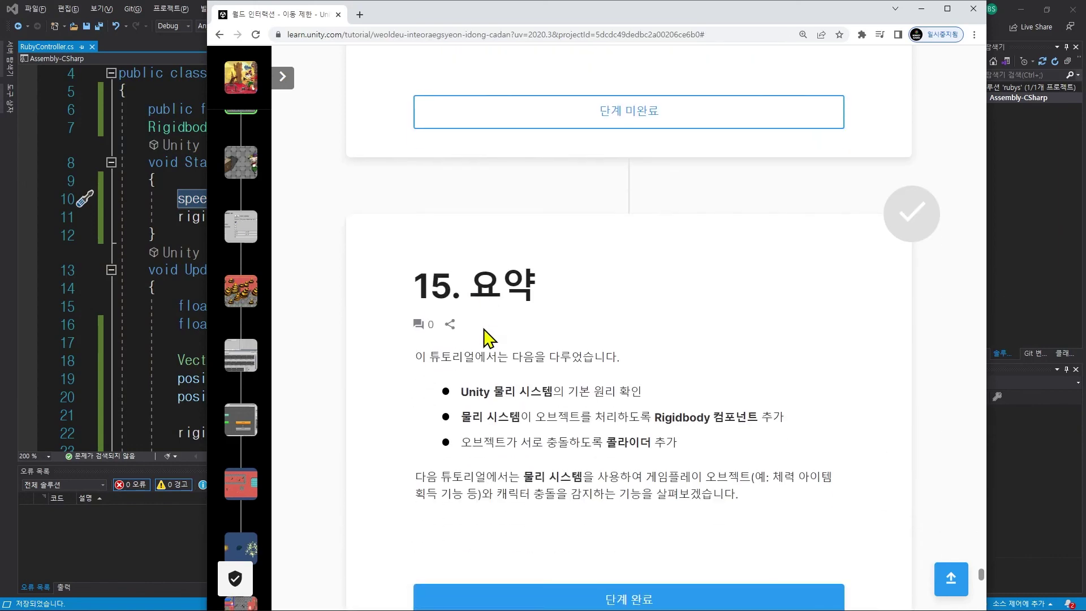
scroll(488, 338, down, 3)
drag(425, 205, 624, 208)
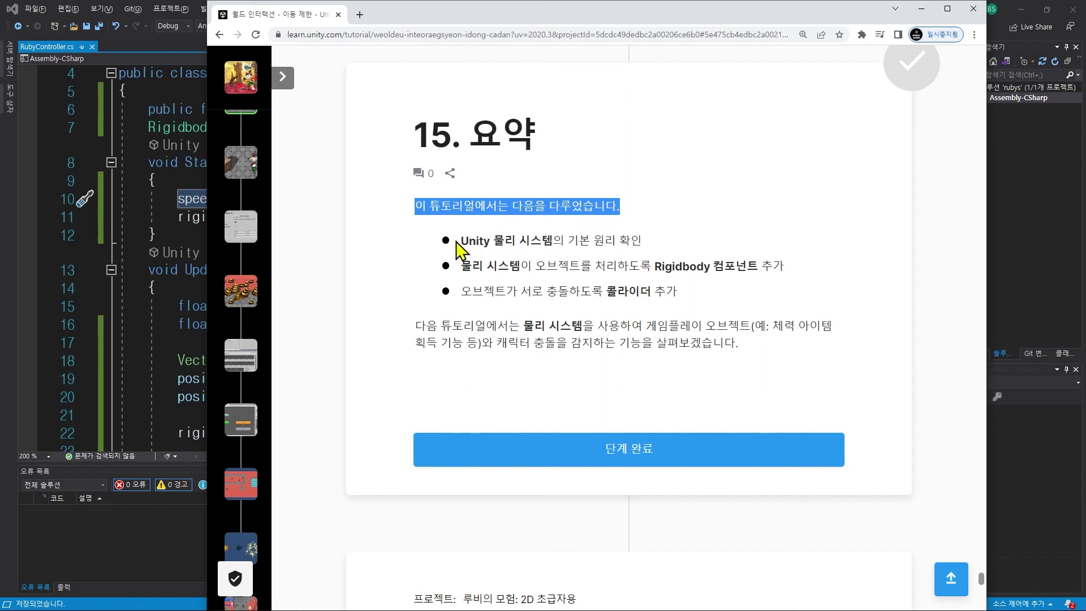
drag(459, 240, 654, 249)
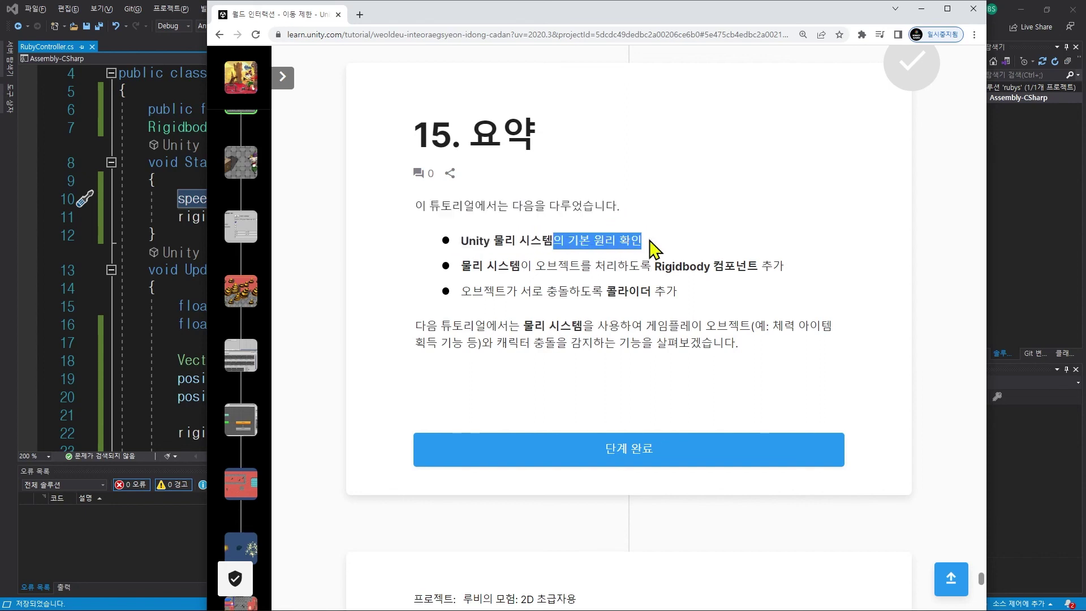
drag(463, 266, 618, 266)
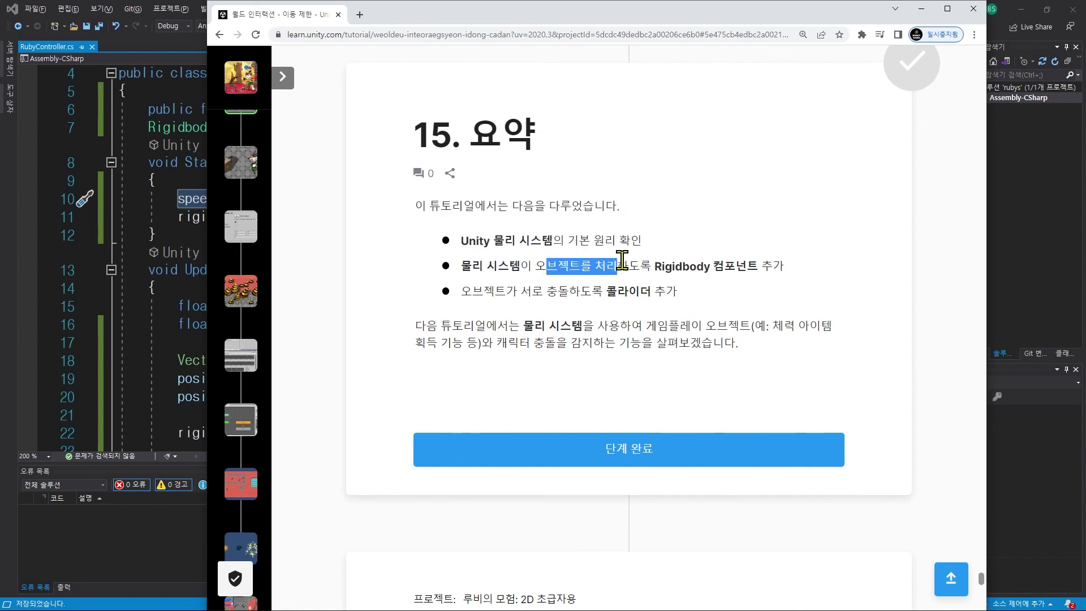
double_click(670, 266)
double_click(732, 266)
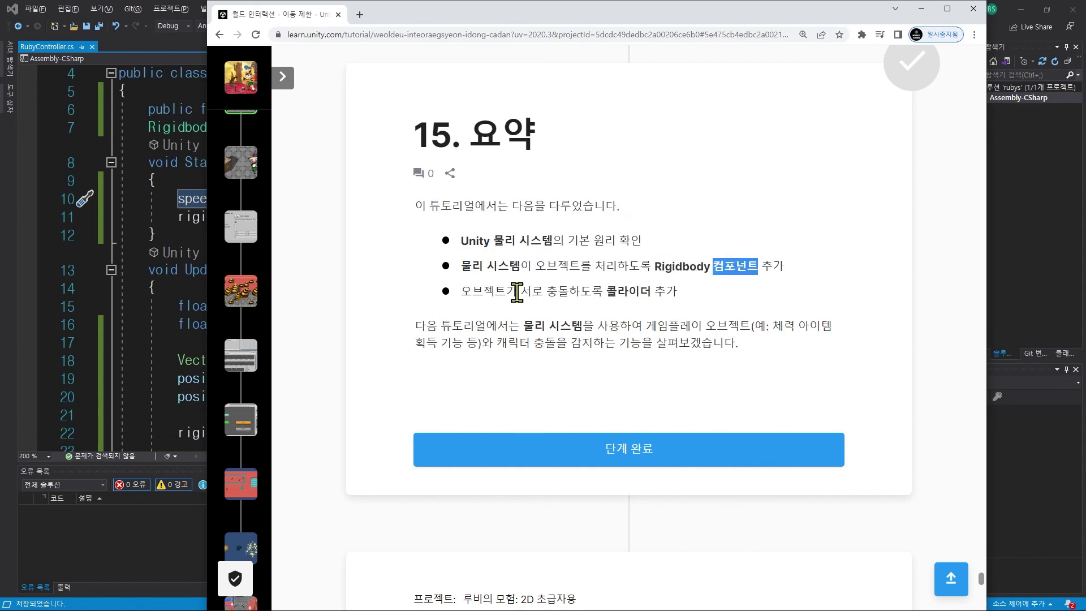
click(486, 293)
double_click(487, 293)
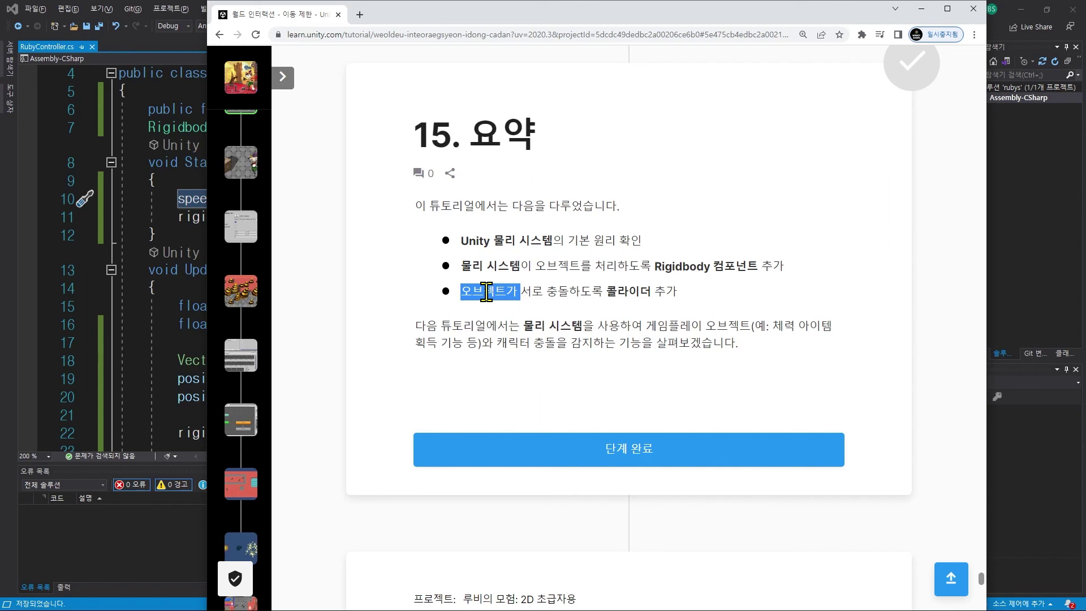
scroll(486, 292, down, 4)
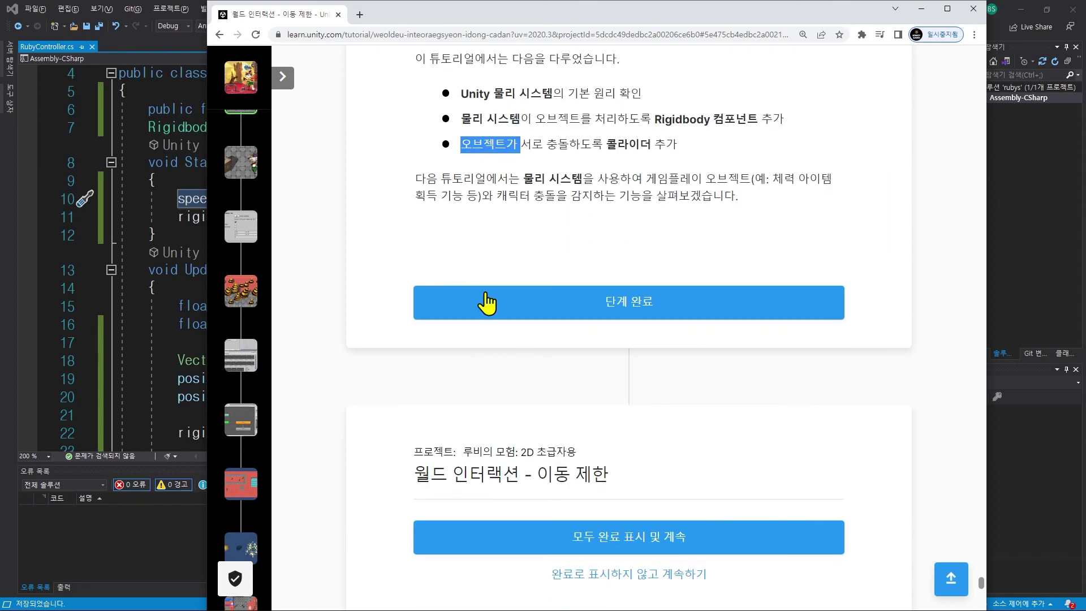
click(548, 224)
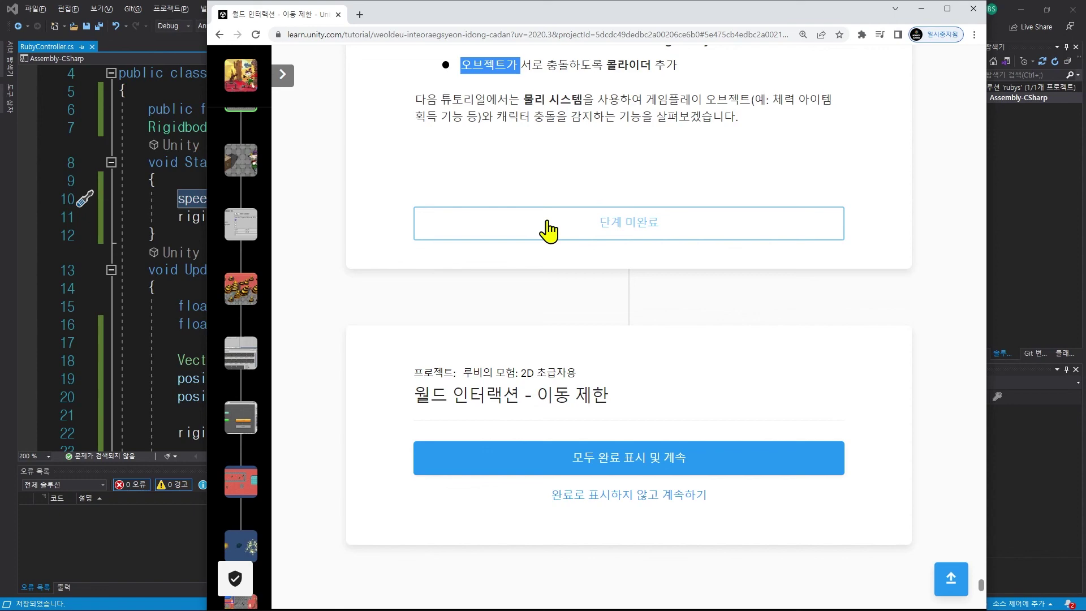
Step: Expand the tutorial's outline and review the completion marks of its 15 sections
click(283, 76)
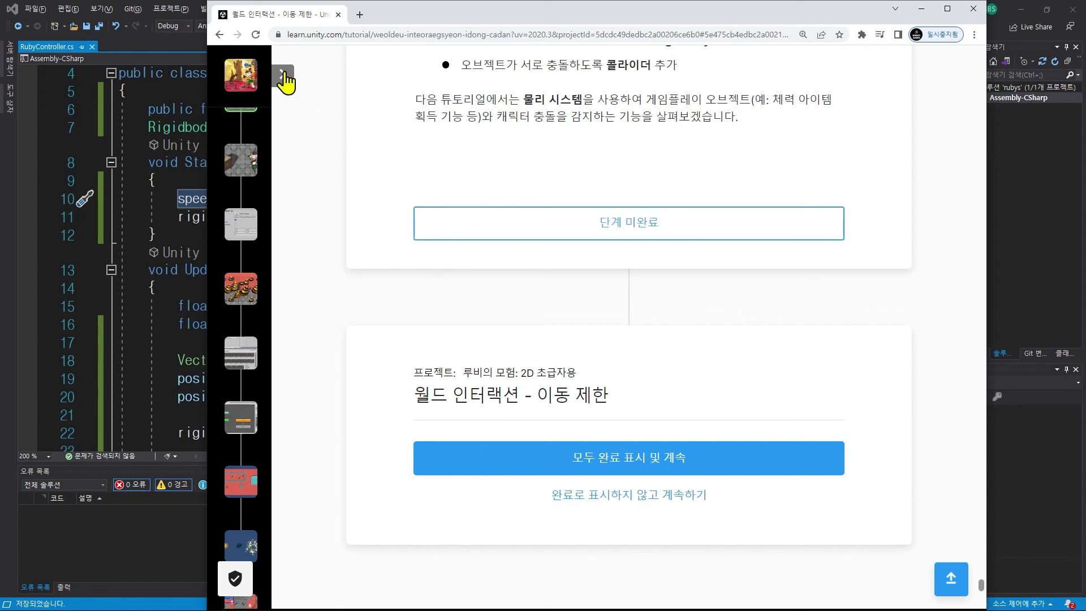
scroll(359, 344, down, 4)
scroll(359, 344, down, 2)
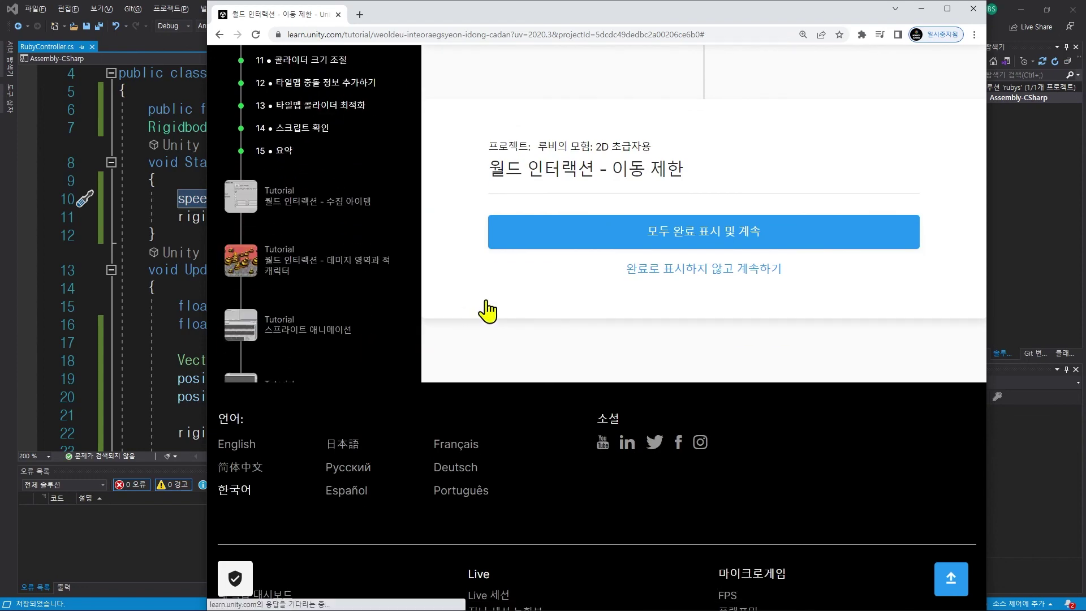
scroll(376, 284, up, 4)
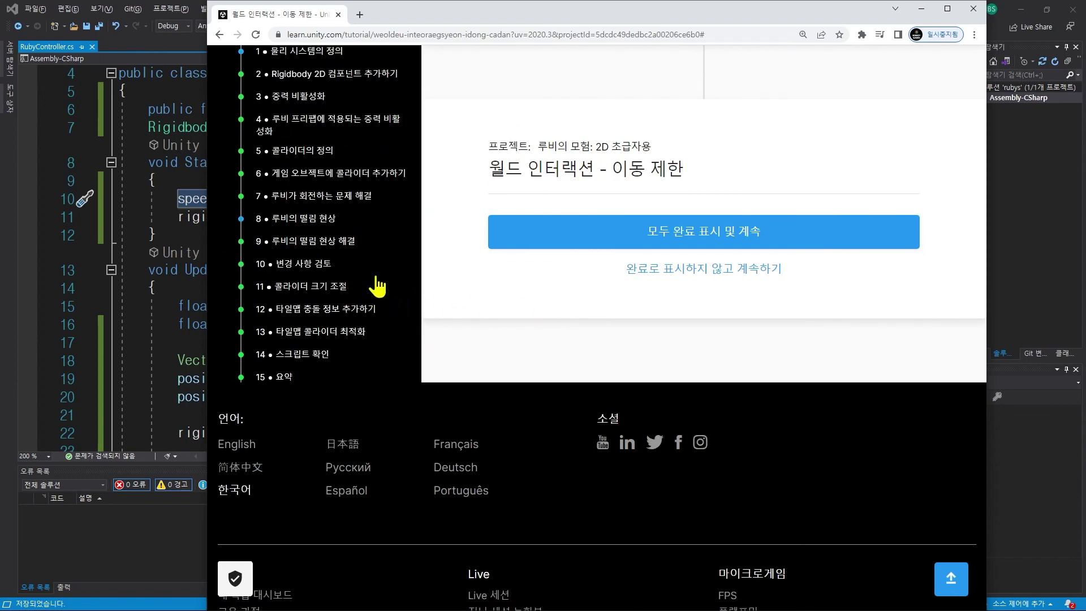
scroll(374, 284, down, 7)
scroll(366, 286, down, 5)
scroll(377, 286, up, 3)
scroll(354, 300, up, 2)
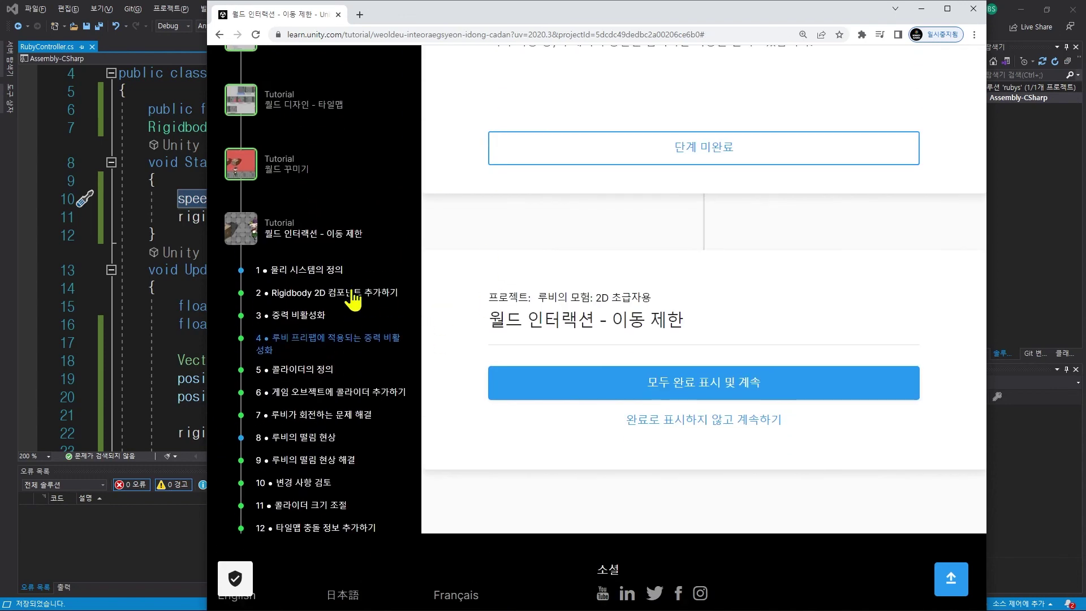
middle_click(854, 237)
click(477, 240)
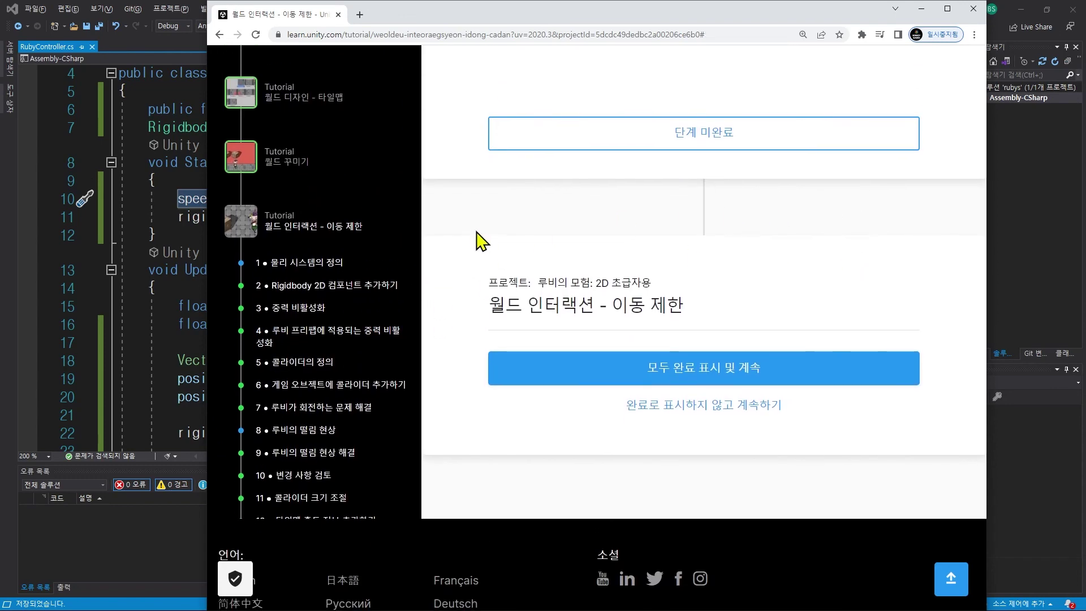
Step: Glance at the RubyController script in Visual Studio, and return to the tutorial's closing title "월드 인터랙션 - 이동 제한"
key(alt+Tab)
click(416, 175)
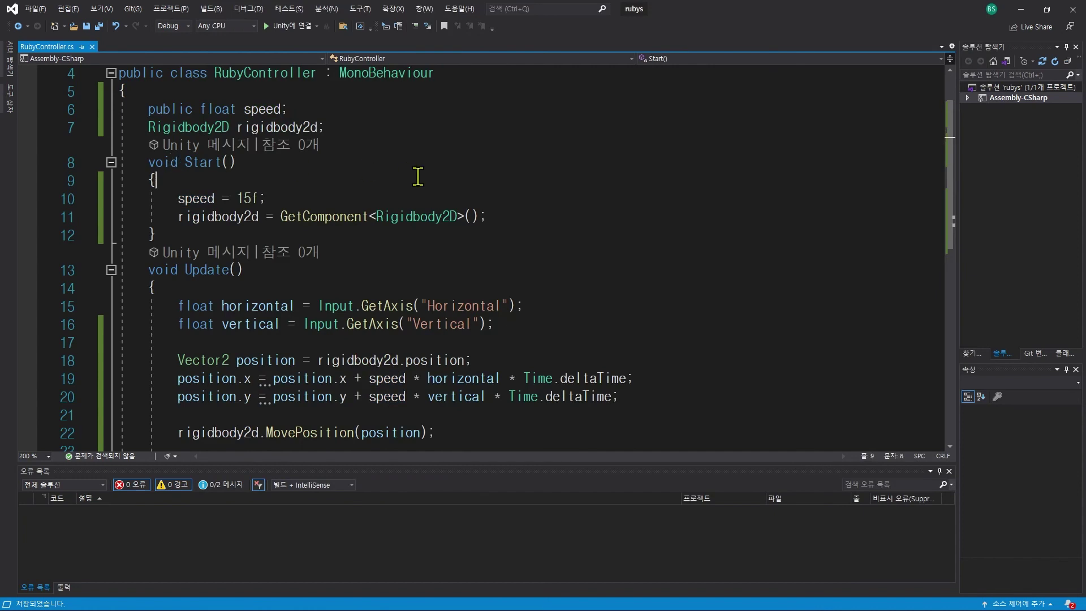
key(alt+Tab)
scroll(634, 286, down, 1)
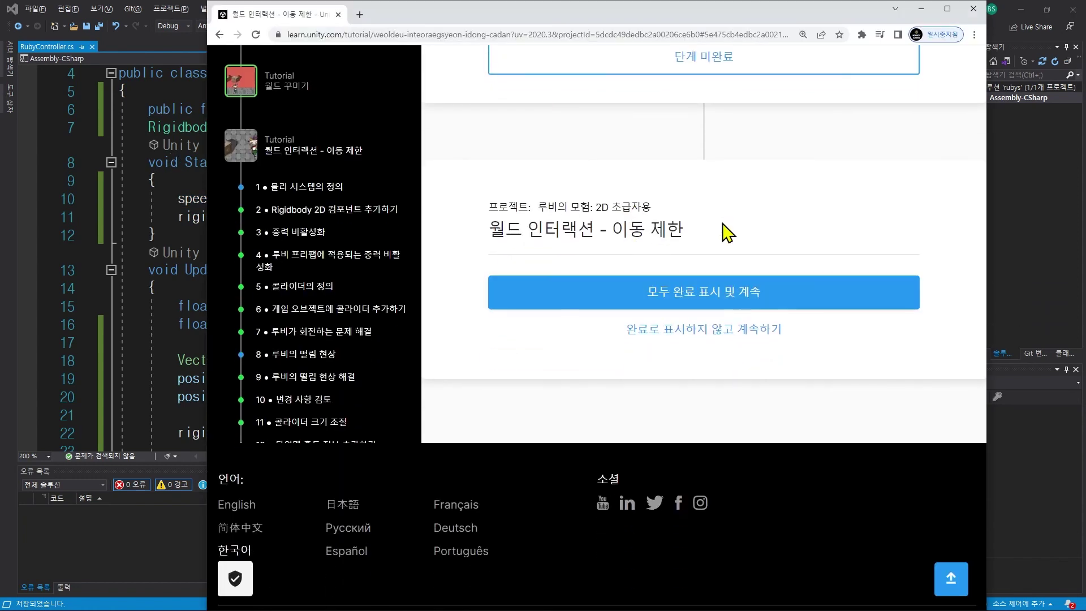
drag(729, 232, 489, 236)
click(548, 235)
double_click(550, 235)
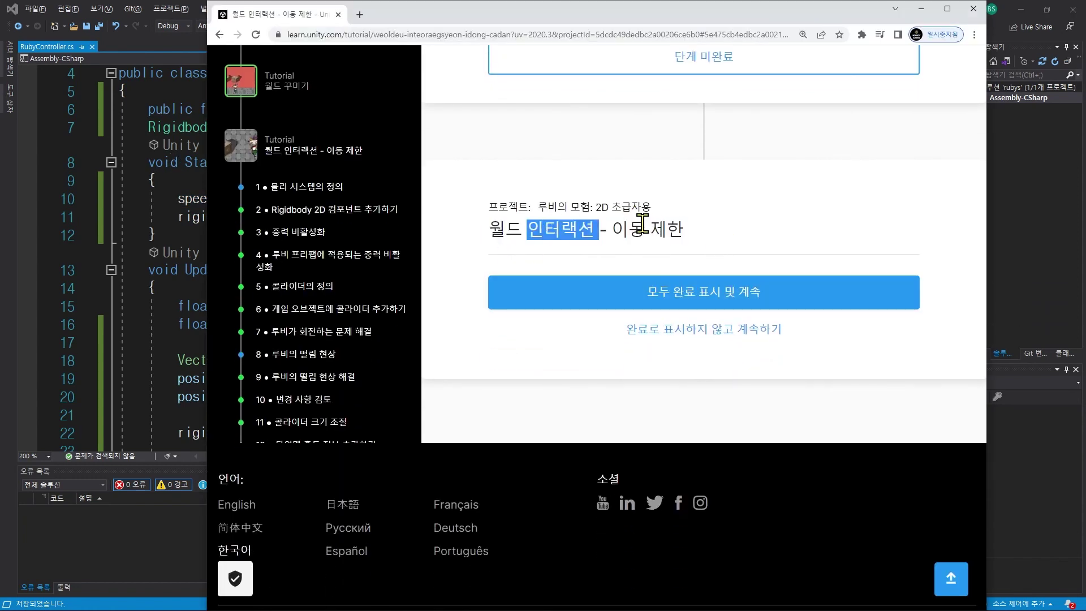
drag(614, 232, 684, 233)
click(719, 235)
Step: Go back to the start of the tutorial and skim through its sections as a recap
key(Home)
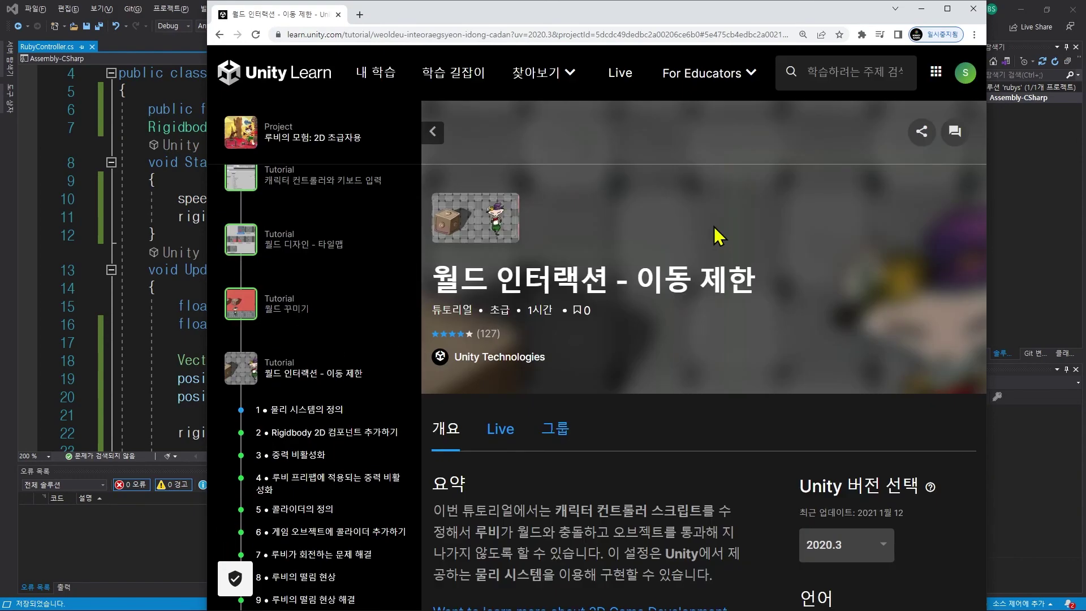
triple_click(681, 271)
click(687, 329)
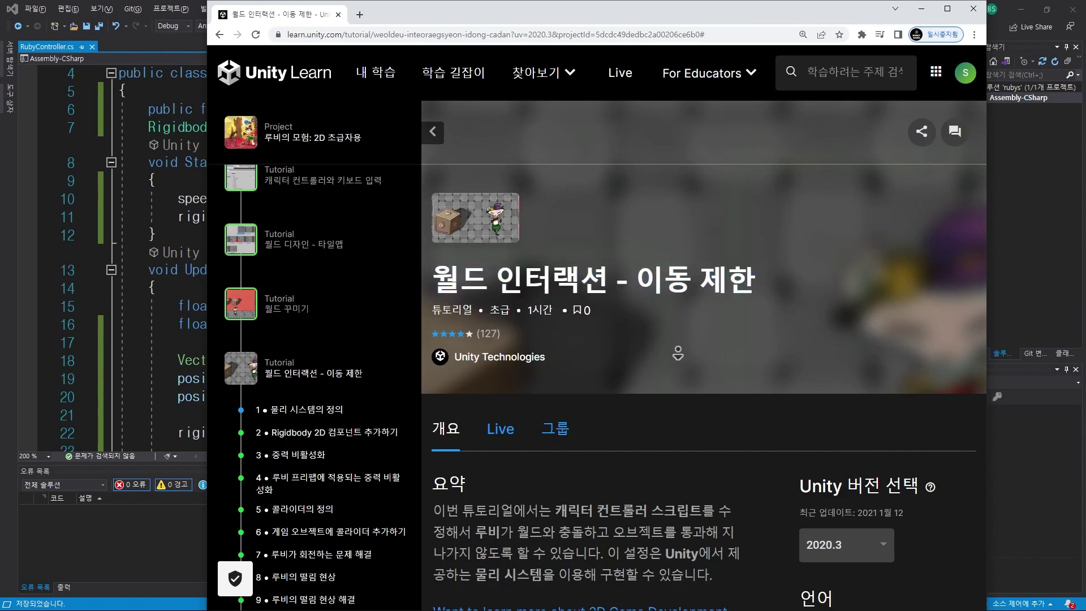
scroll(701, 170, down, 15)
scroll(703, 95, down, 20)
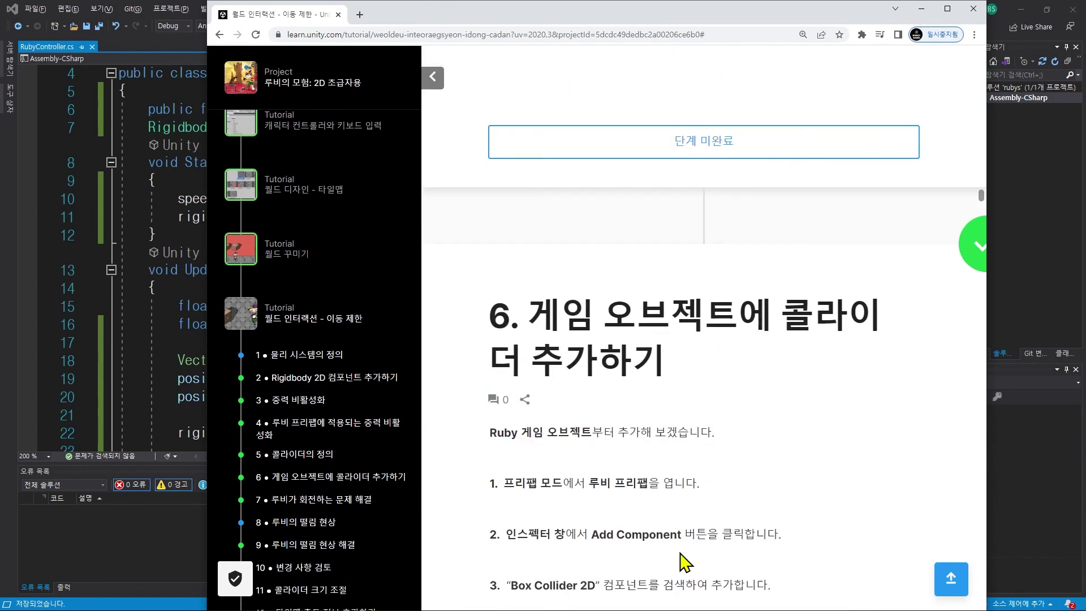
scroll(618, 254, down, 20)
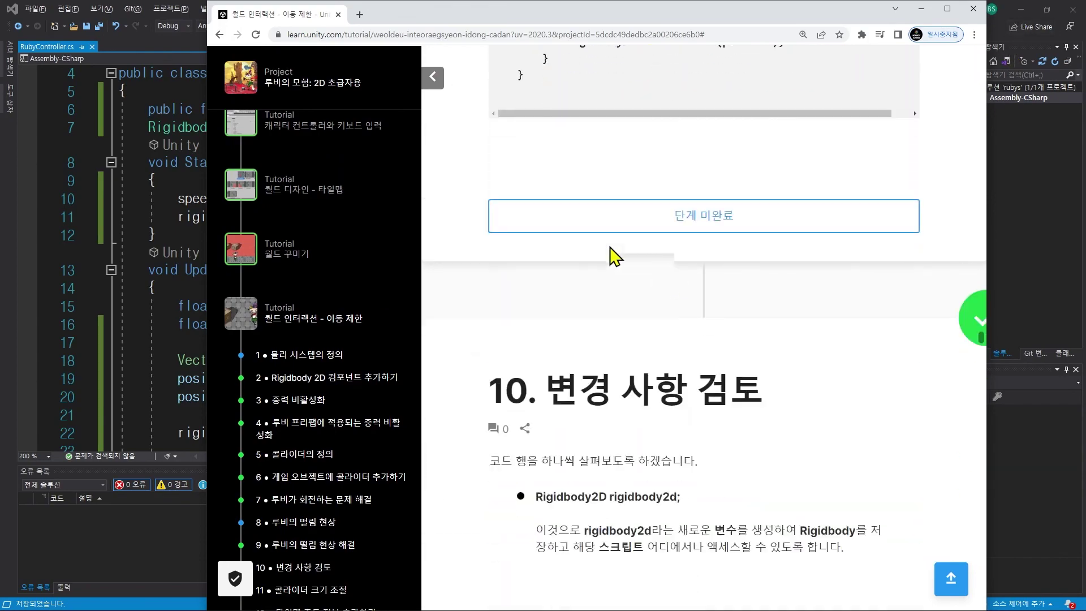
Step: Switch to the Unity editor and examine the scene around Ruby, the house and the water up close
click(1026, 11)
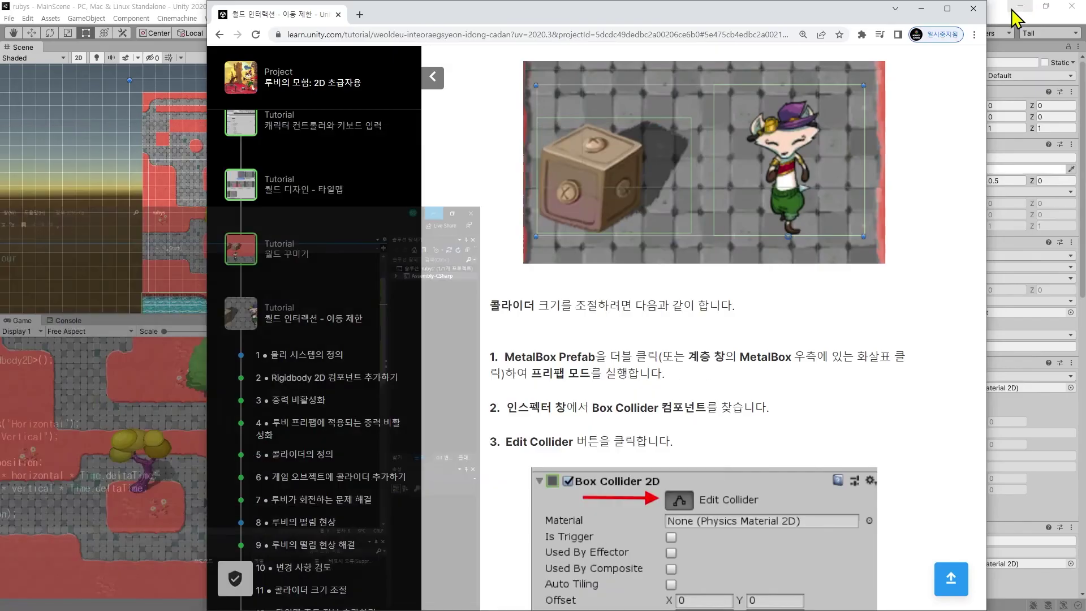
click(145, 6)
scroll(310, 171, up, 5)
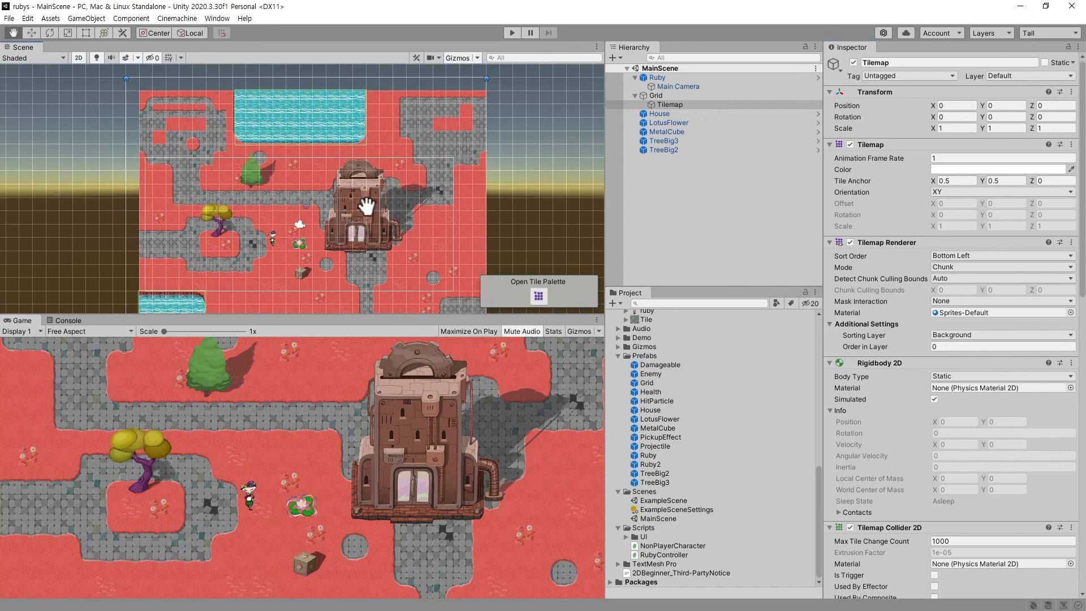
scroll(404, 240, up, 1)
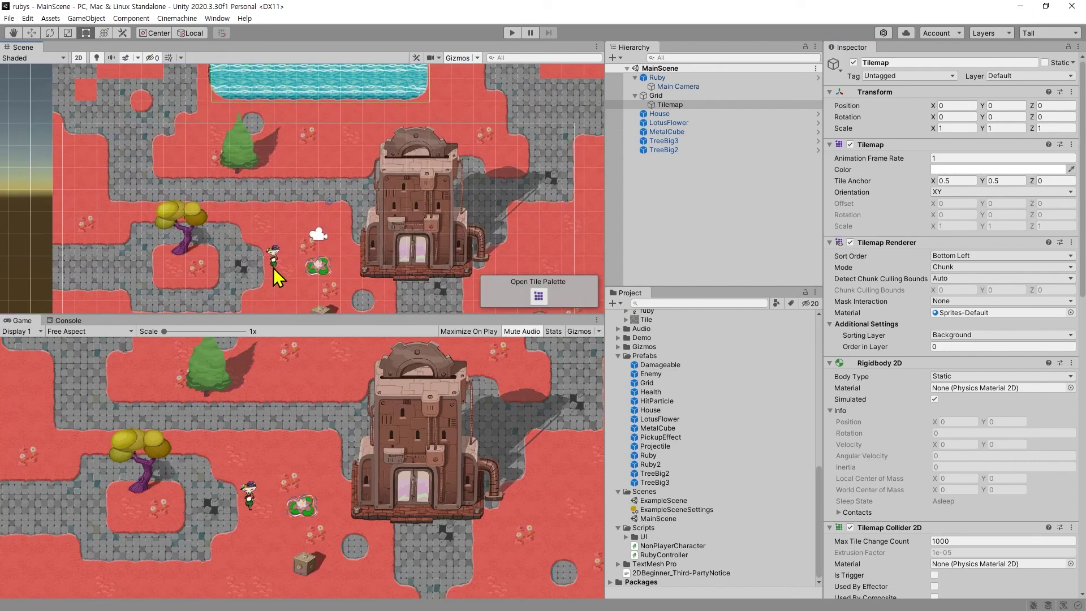
scroll(391, 119, up, 1)
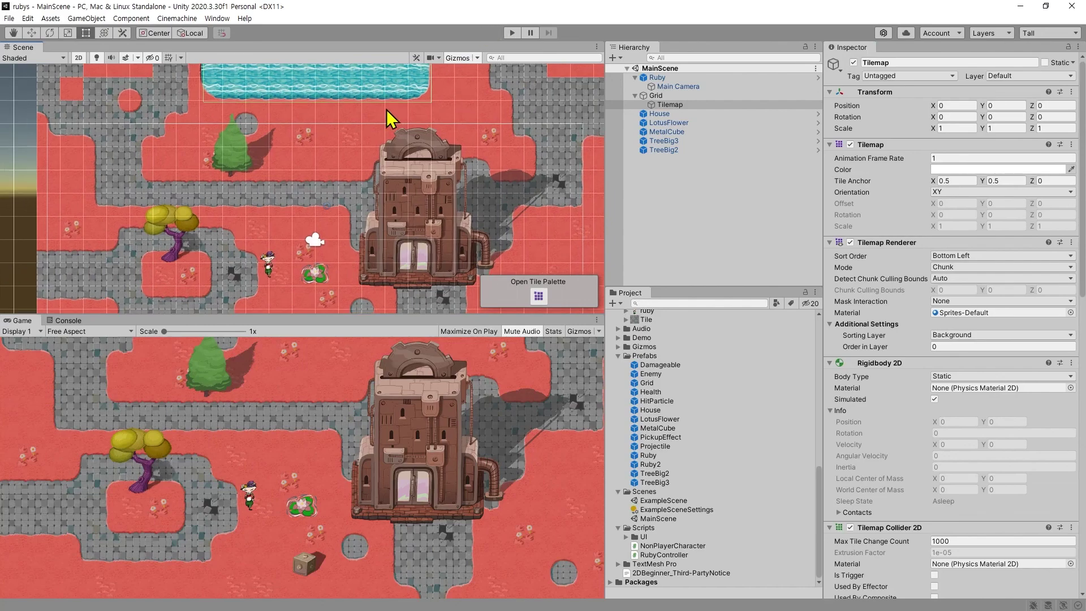